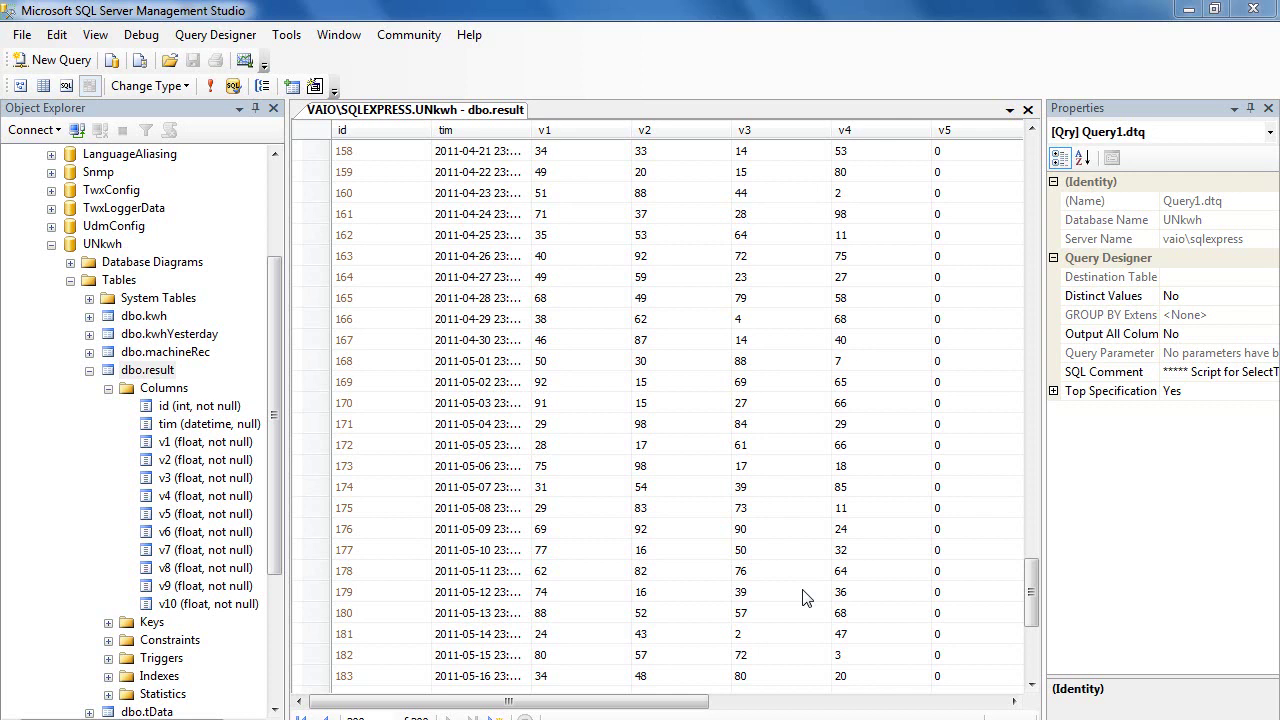
Step: Examine the local SQLEXPRESS server, its UNkwh database and the columns of the dbo.result table
left_click(103, 244)
left_click(272, 293)
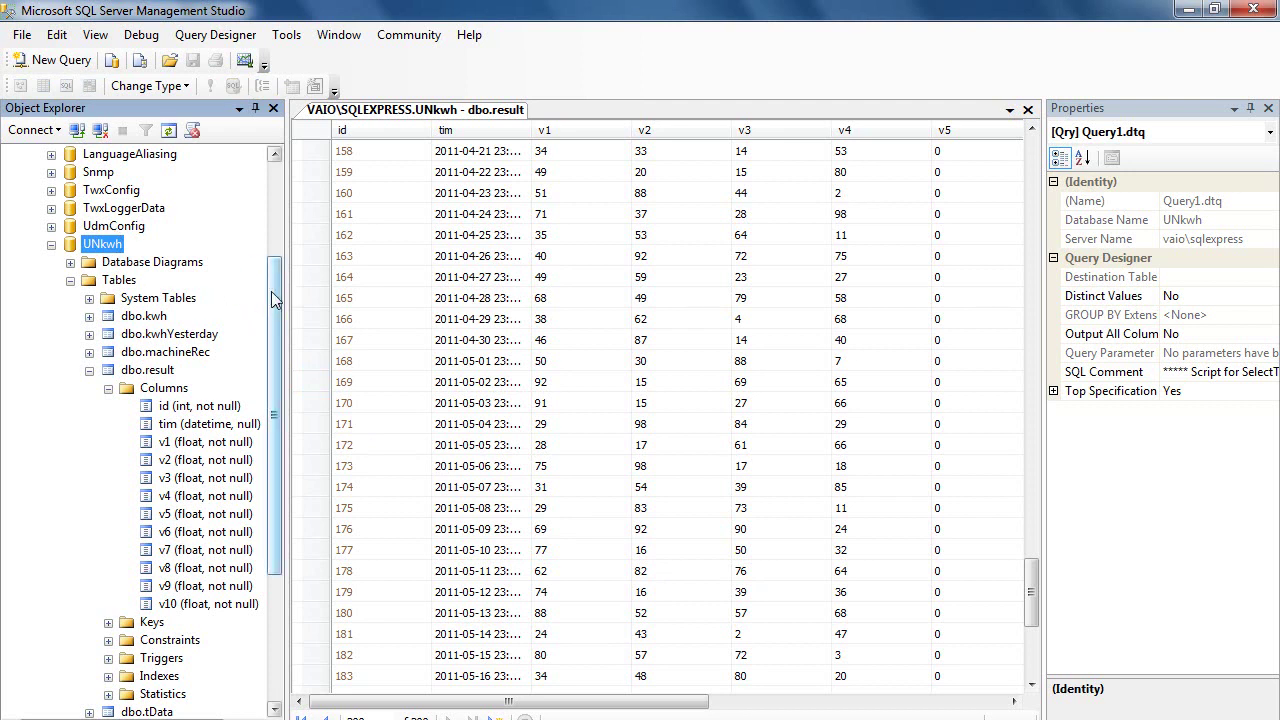
left_click_drag(271, 291, 266, 196)
left_click(101, 157)
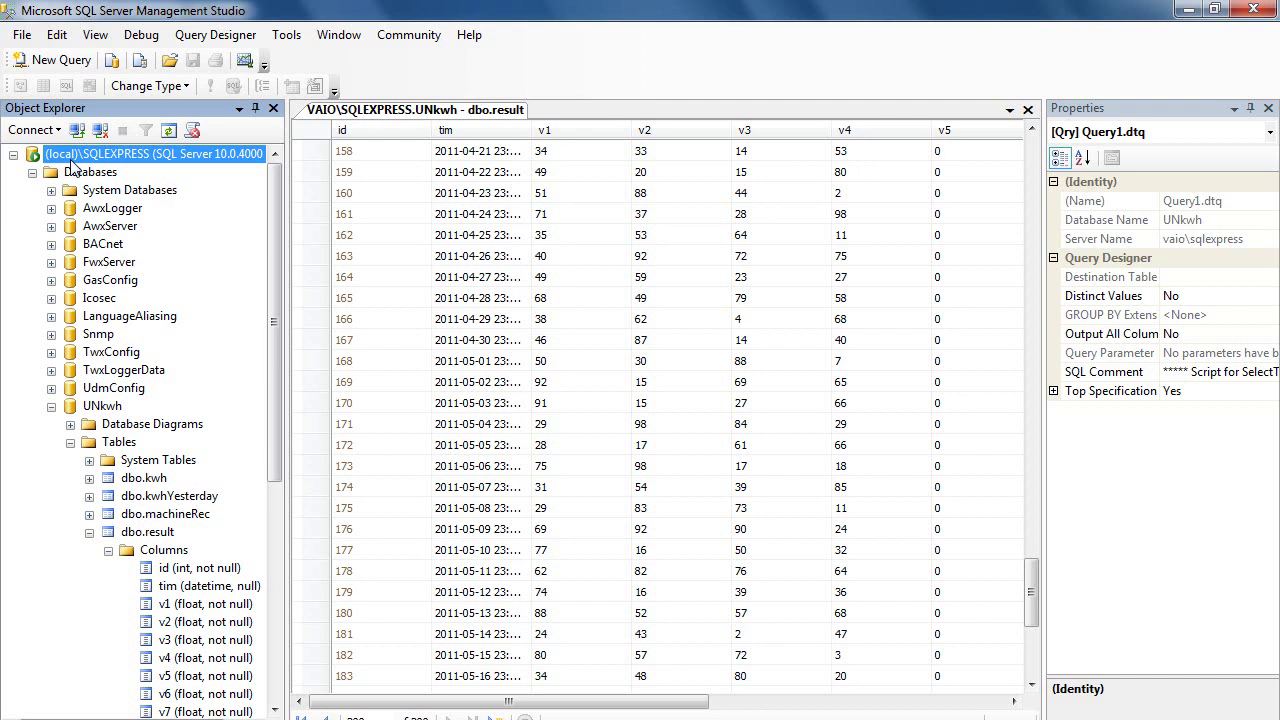
scroll(122, 312, "down", 2)
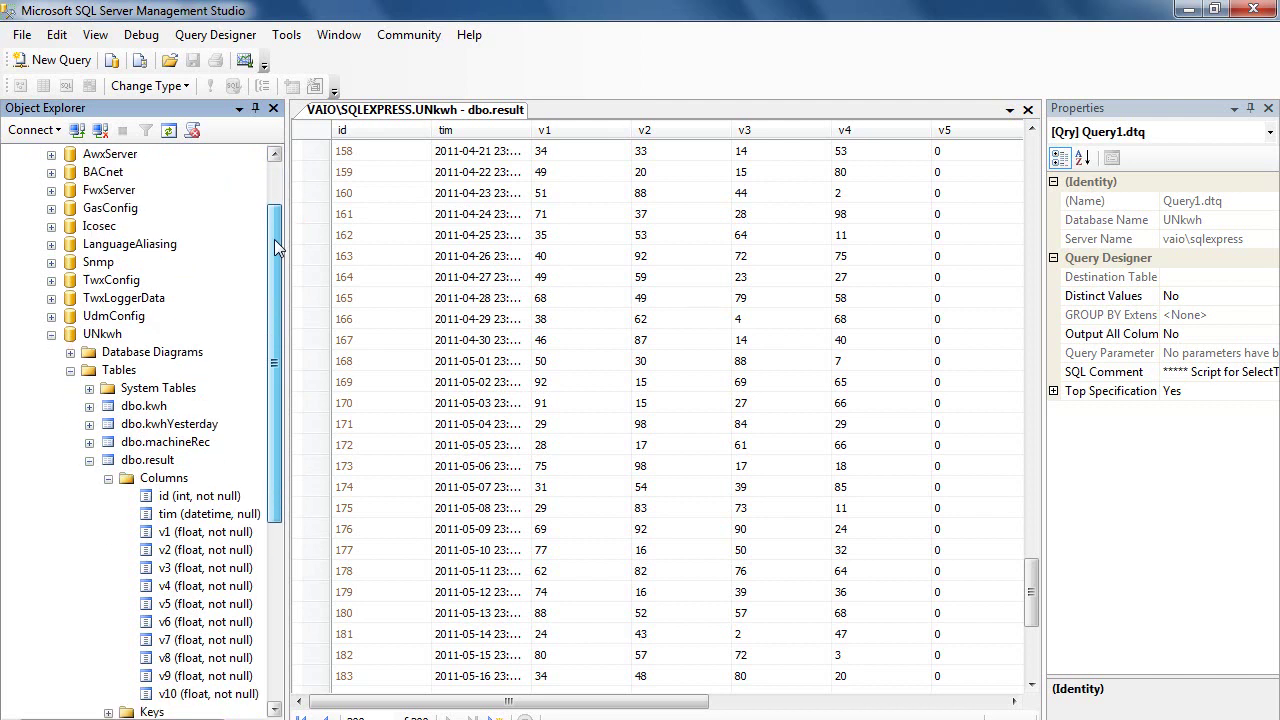
left_click(116, 300)
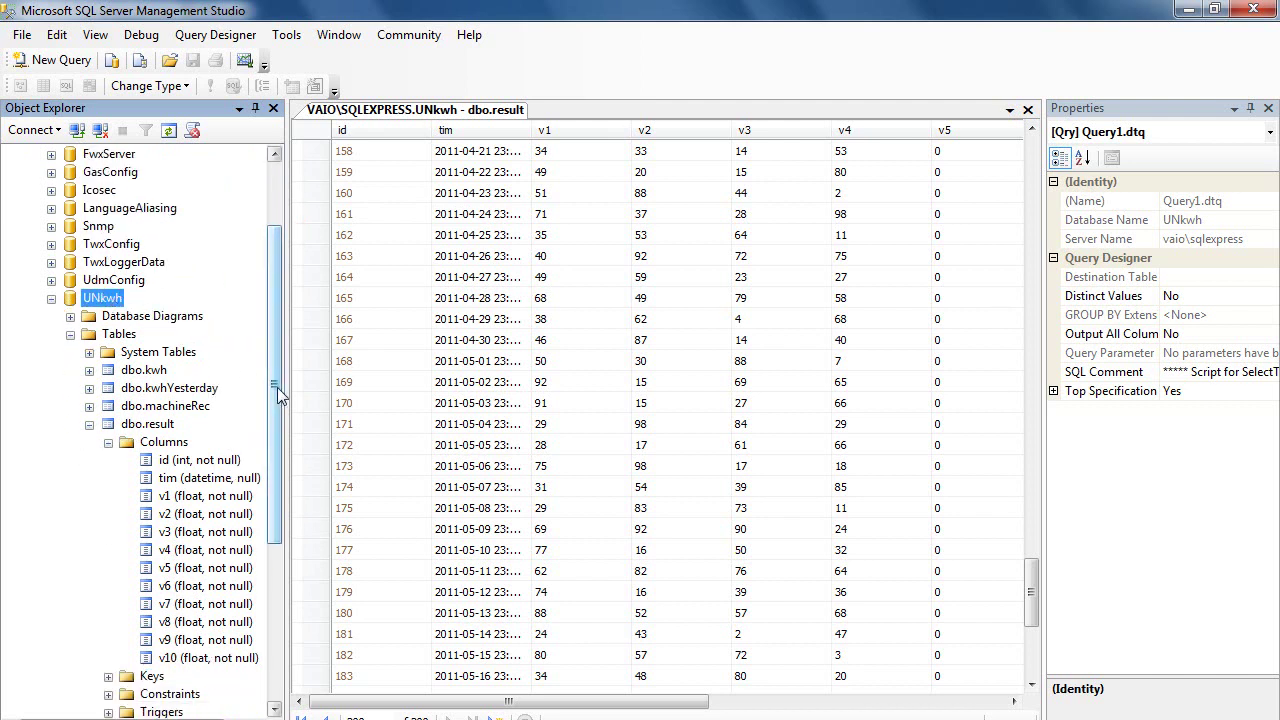
left_click(166, 430)
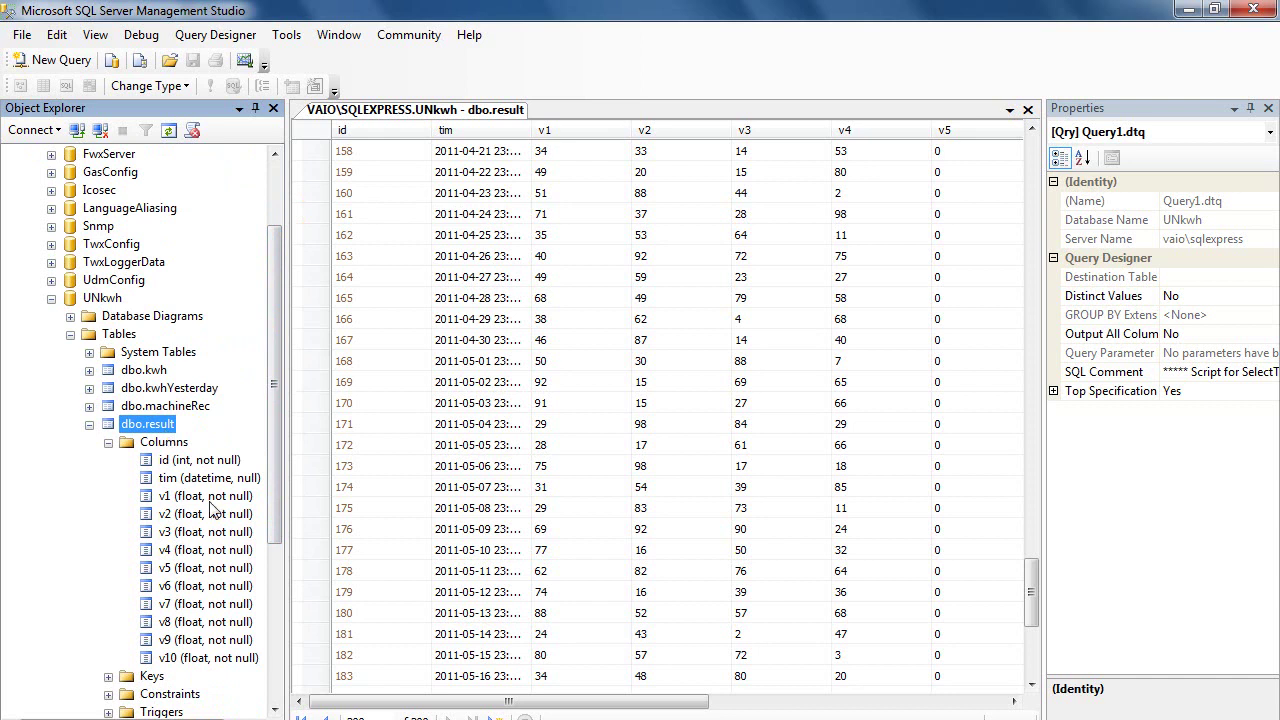
Step: Review the dbo.result data from the first record through to the last
left_click(491, 155)
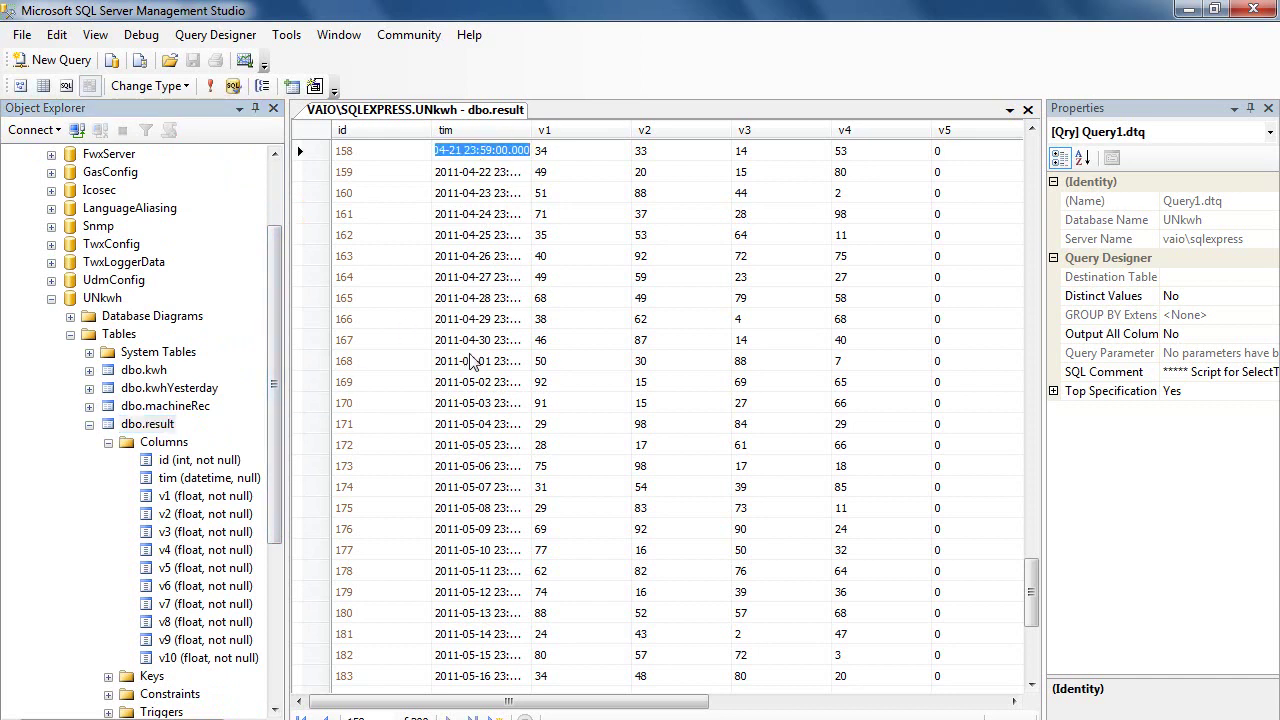
scroll(480, 270, "up", 5)
left_click_drag(1031, 552, 1035, 170)
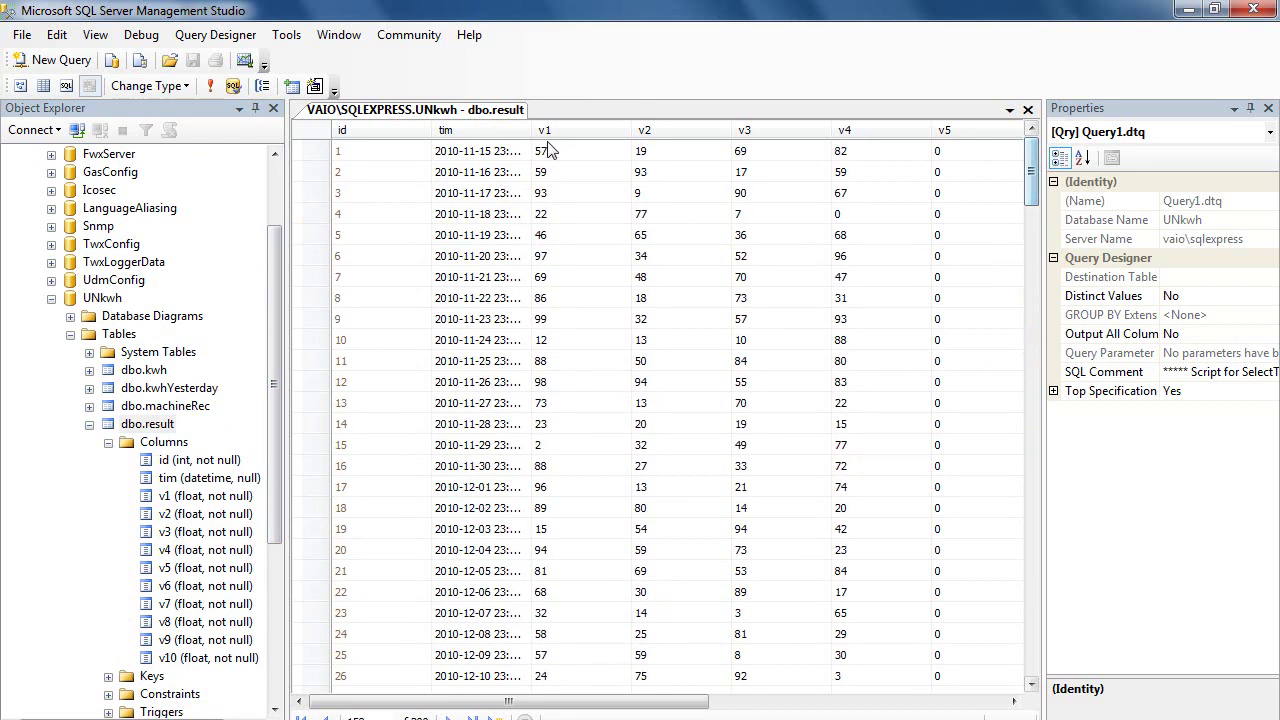
left_click(485, 152)
scroll(494, 267, "down", 16)
scroll(515, 428, "down", 20)
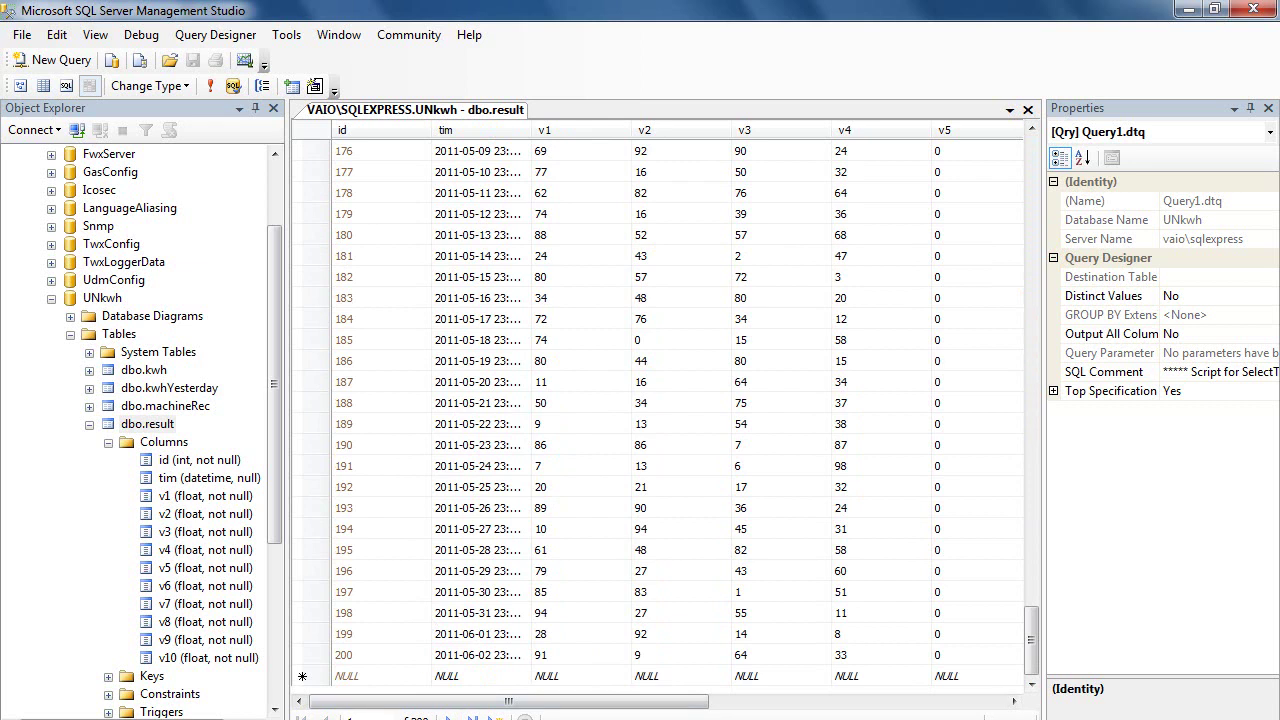
Step: Switch to Logi Report Studio and dismiss its Getting Started window
key("super")
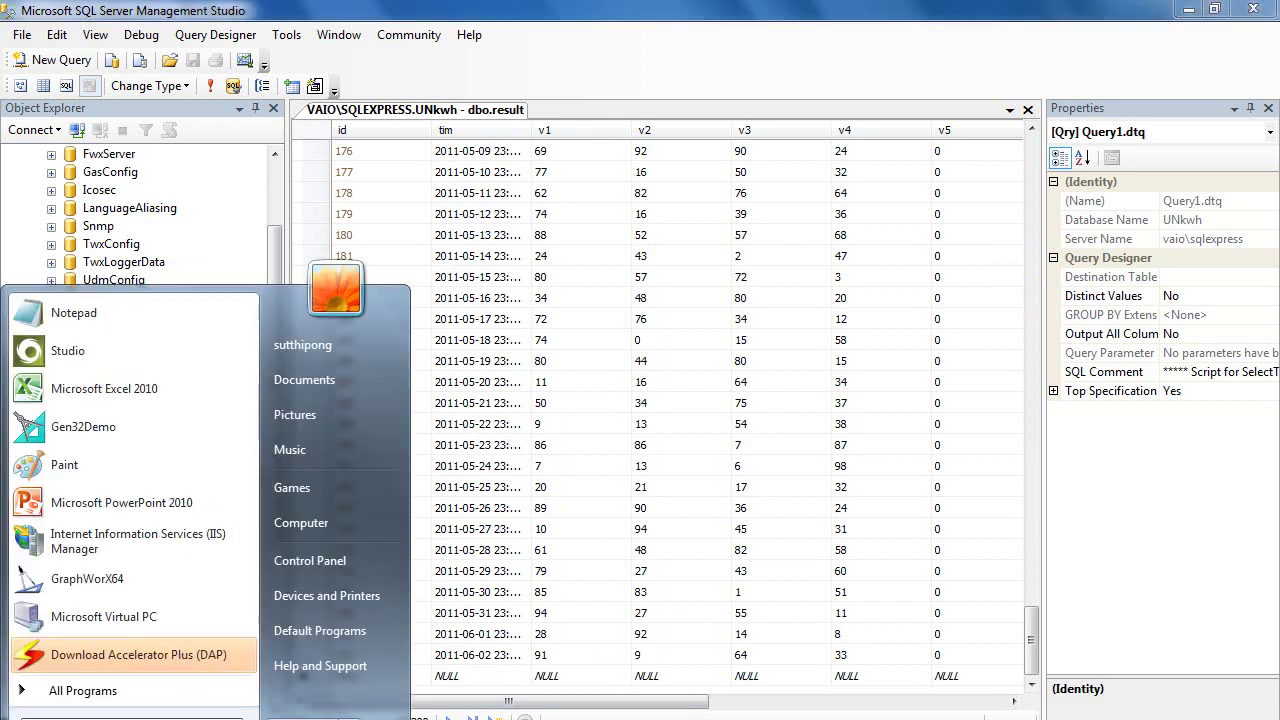
left_click(89, 346)
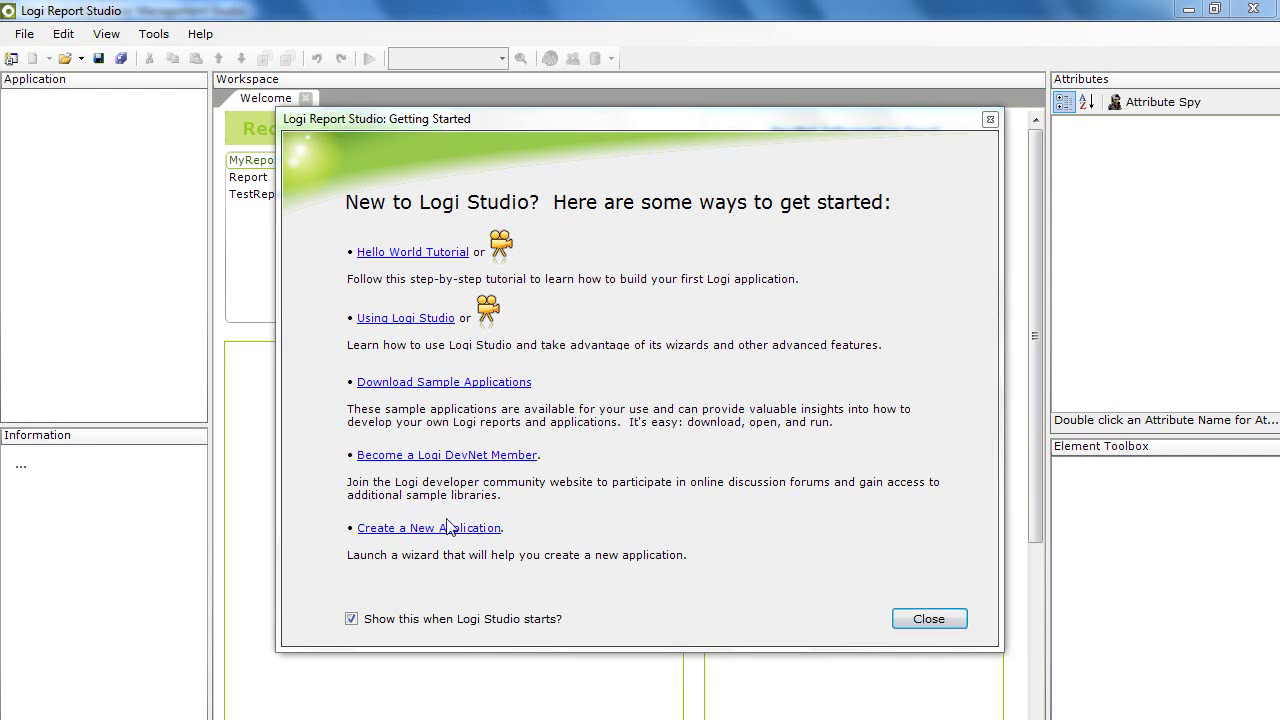
left_click(990, 119)
Step: Create a new Microsoft.NET application named MyReport in the folder C:\inetpub\wwwroot
left_click(24, 34)
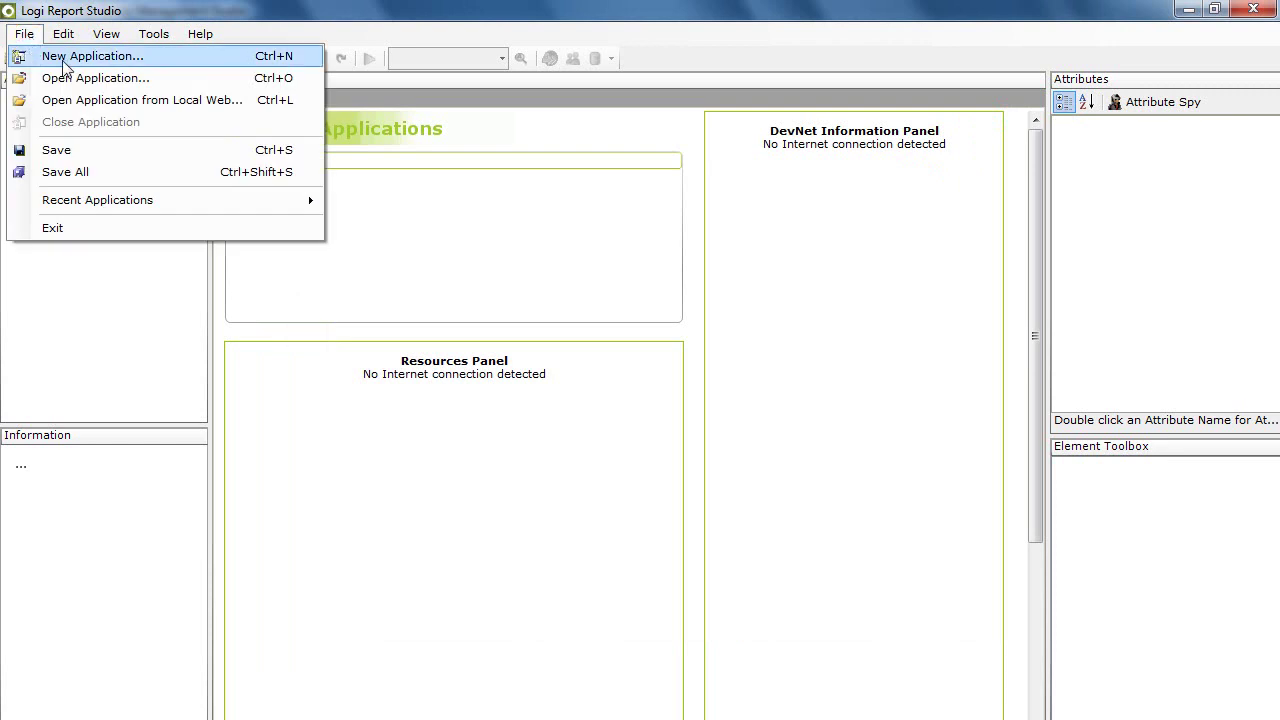
left_click(65, 58)
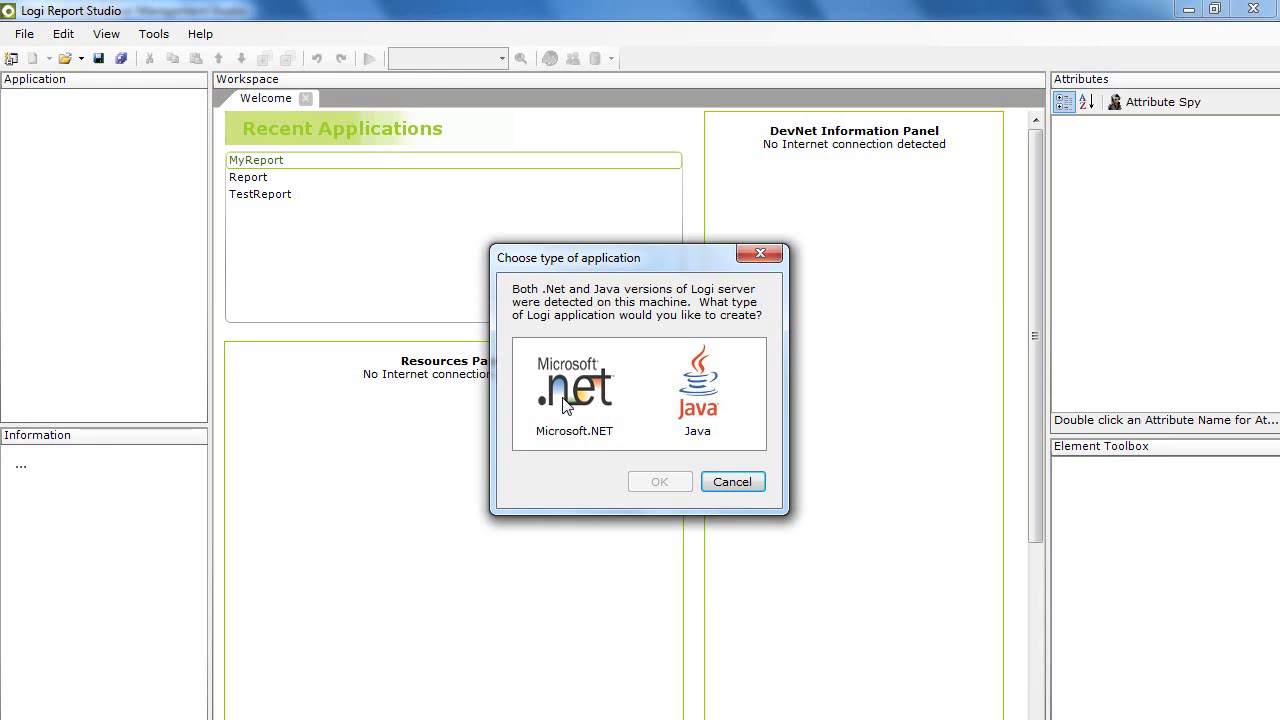
left_click(565, 403)
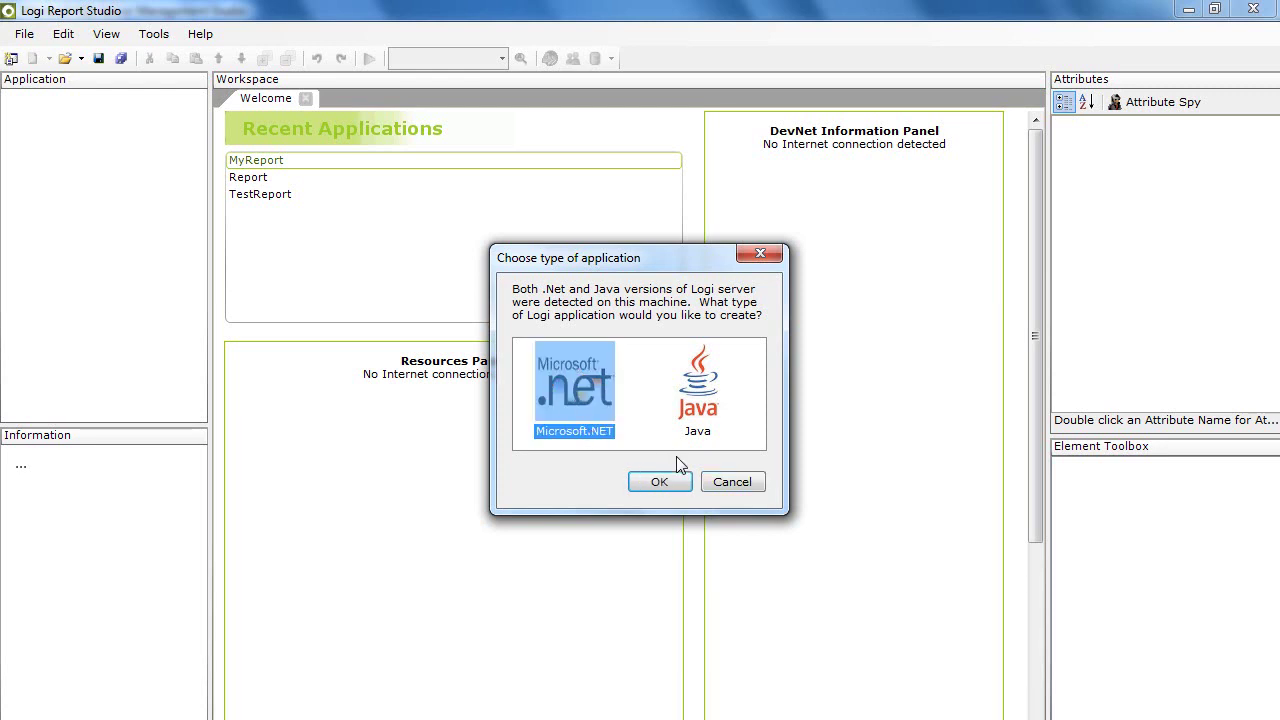
left_click(660, 483)
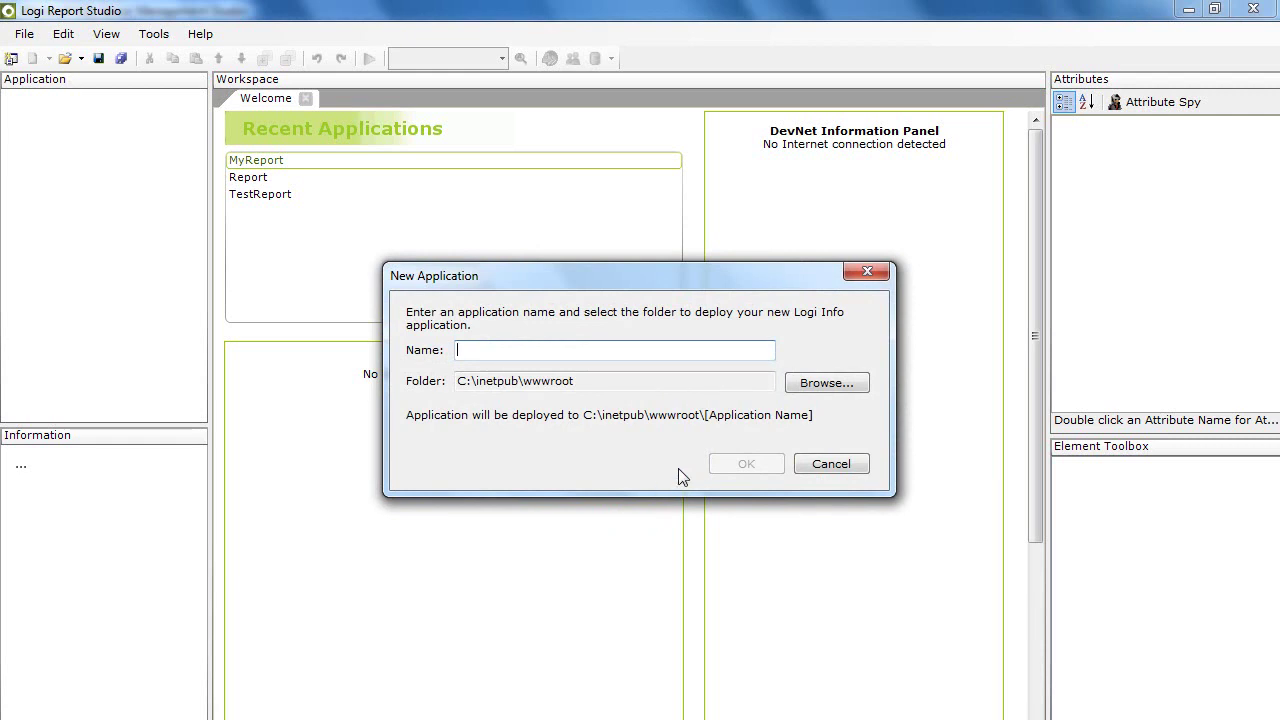
type("MyReport")
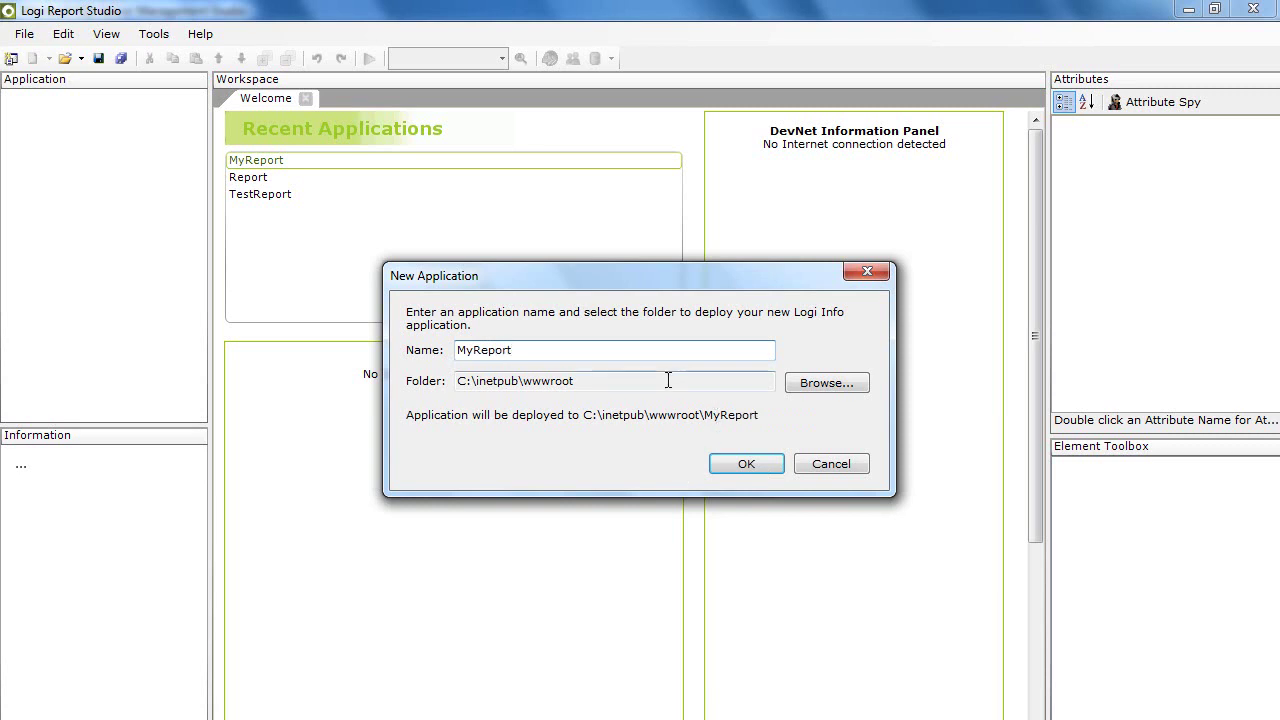
left_click_drag(666, 382, 360, 390)
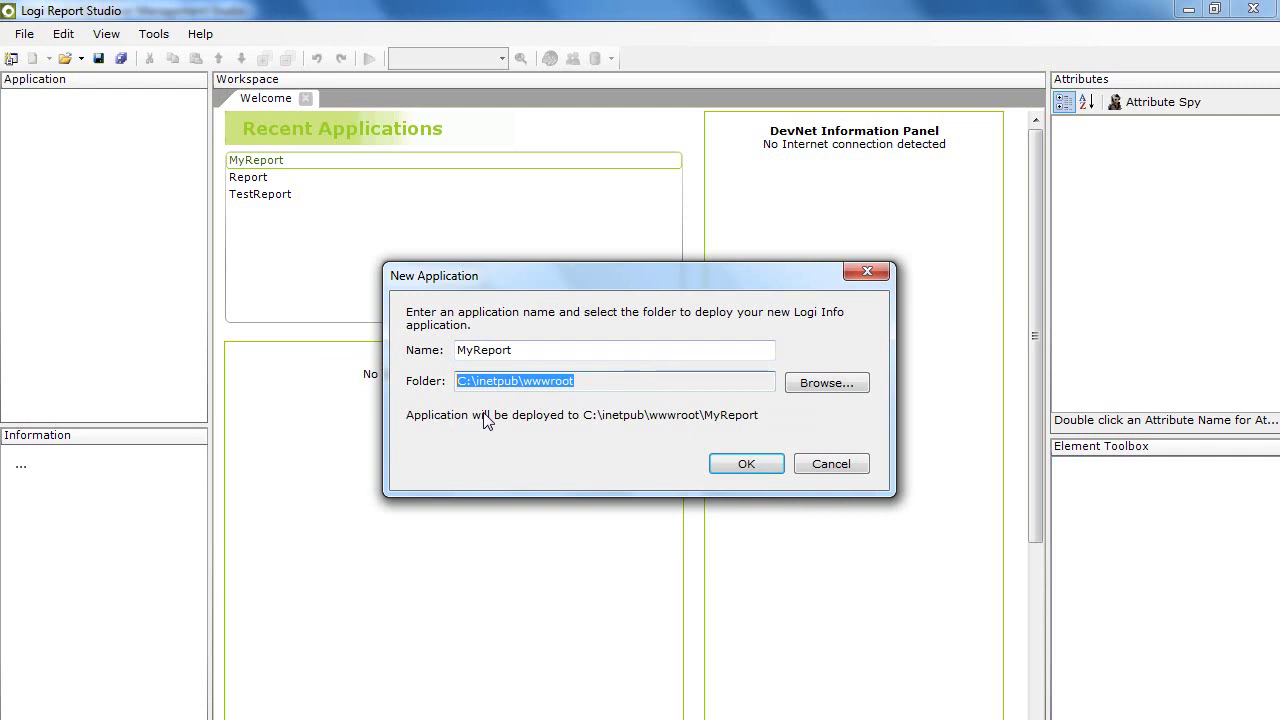
left_click(605, 381)
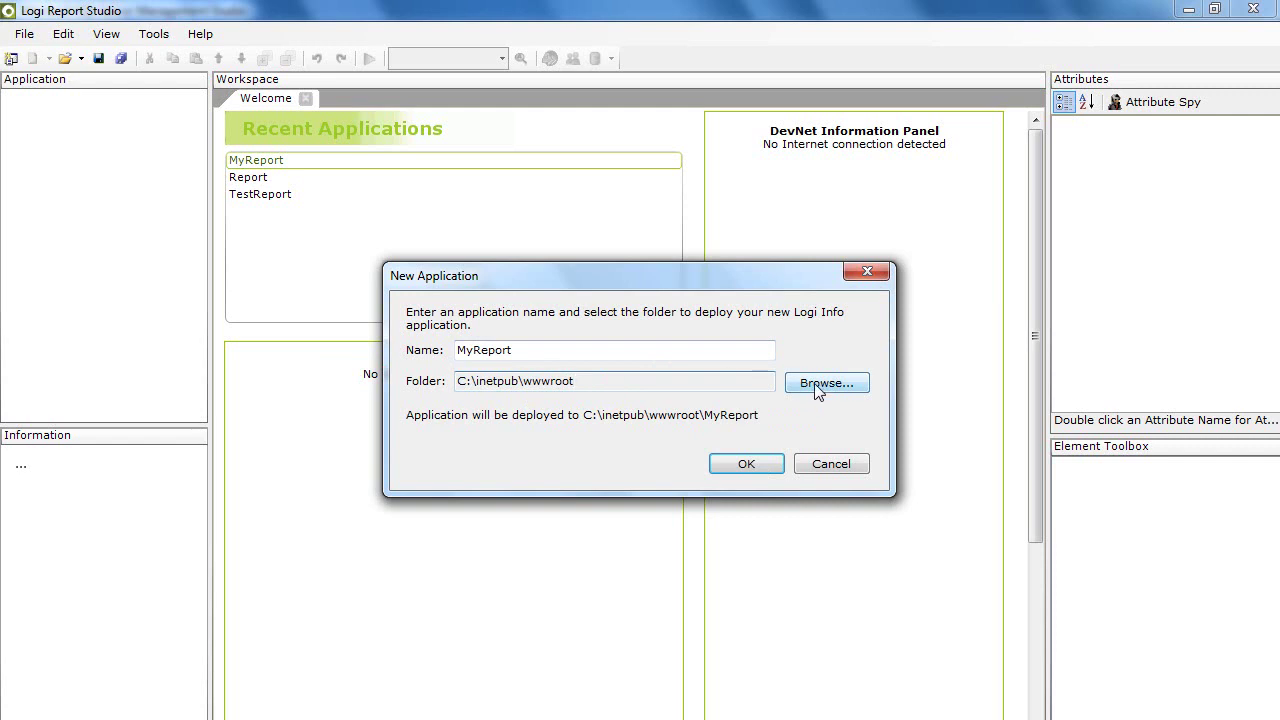
left_click_drag(612, 384, 395, 383)
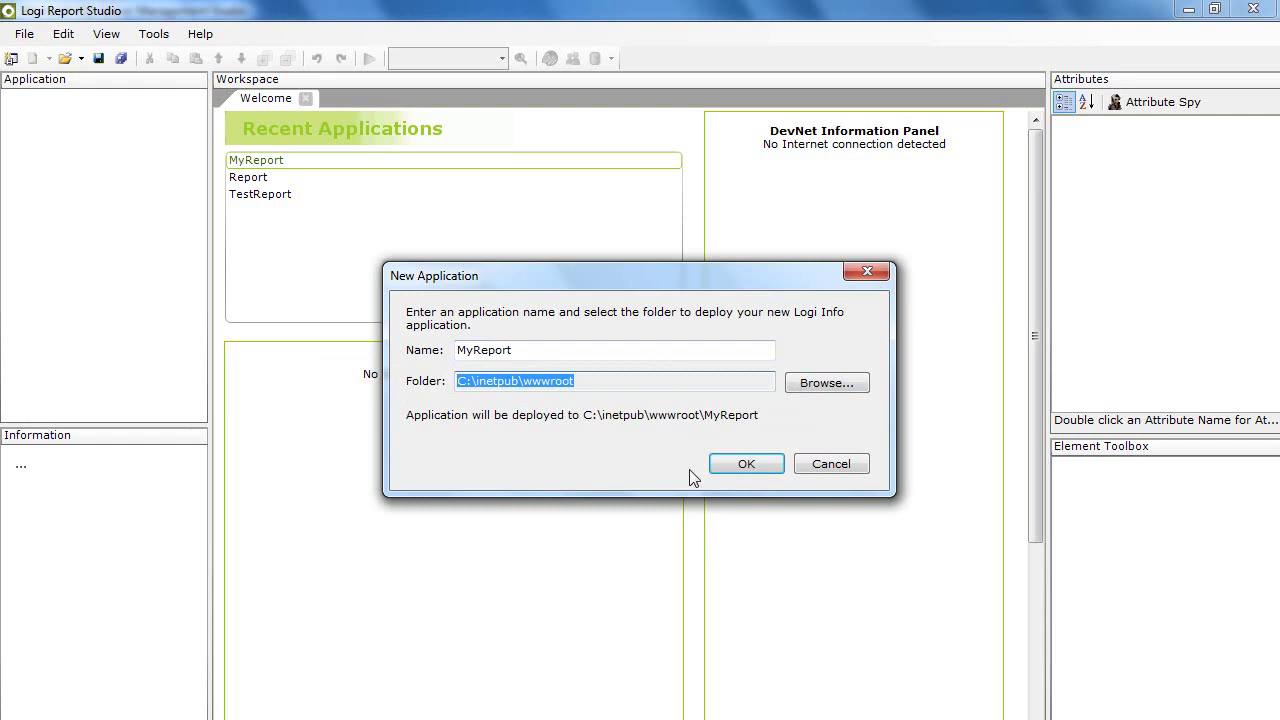
left_click(745, 465)
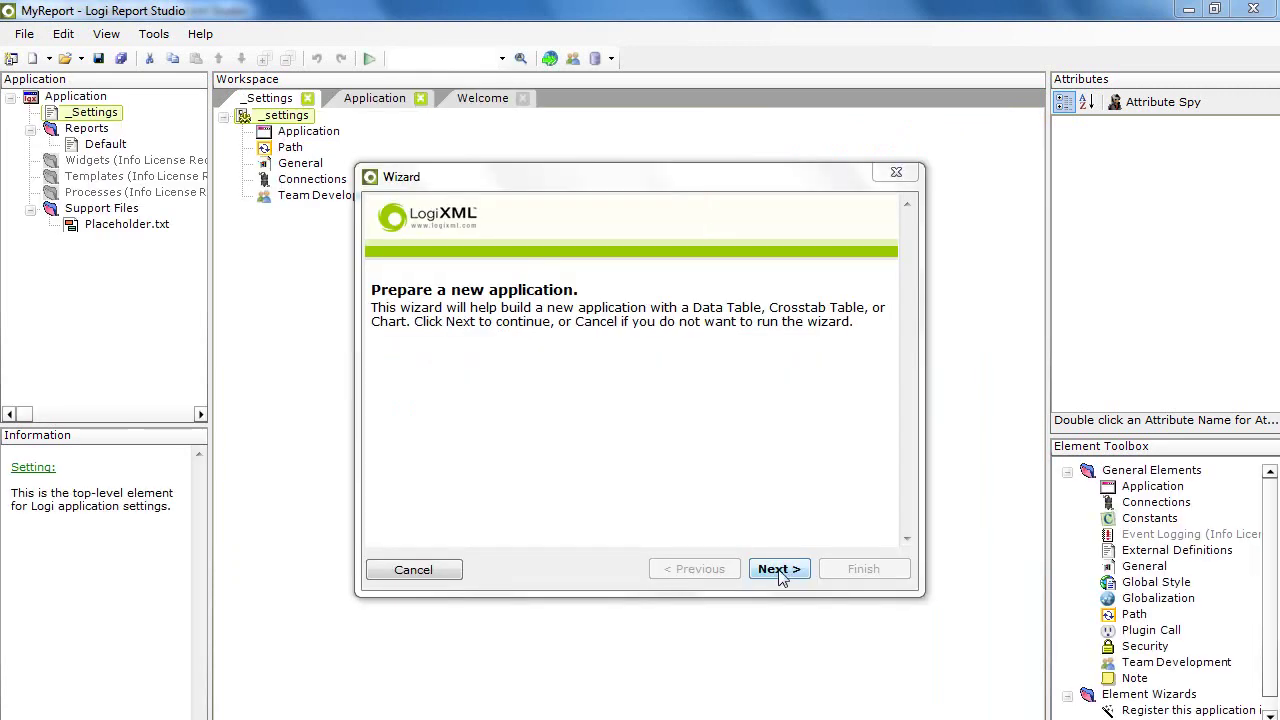
Step: Accept the wizard's web server configuration and set the application caption to "MyReport Web Page"
left_click(780, 570)
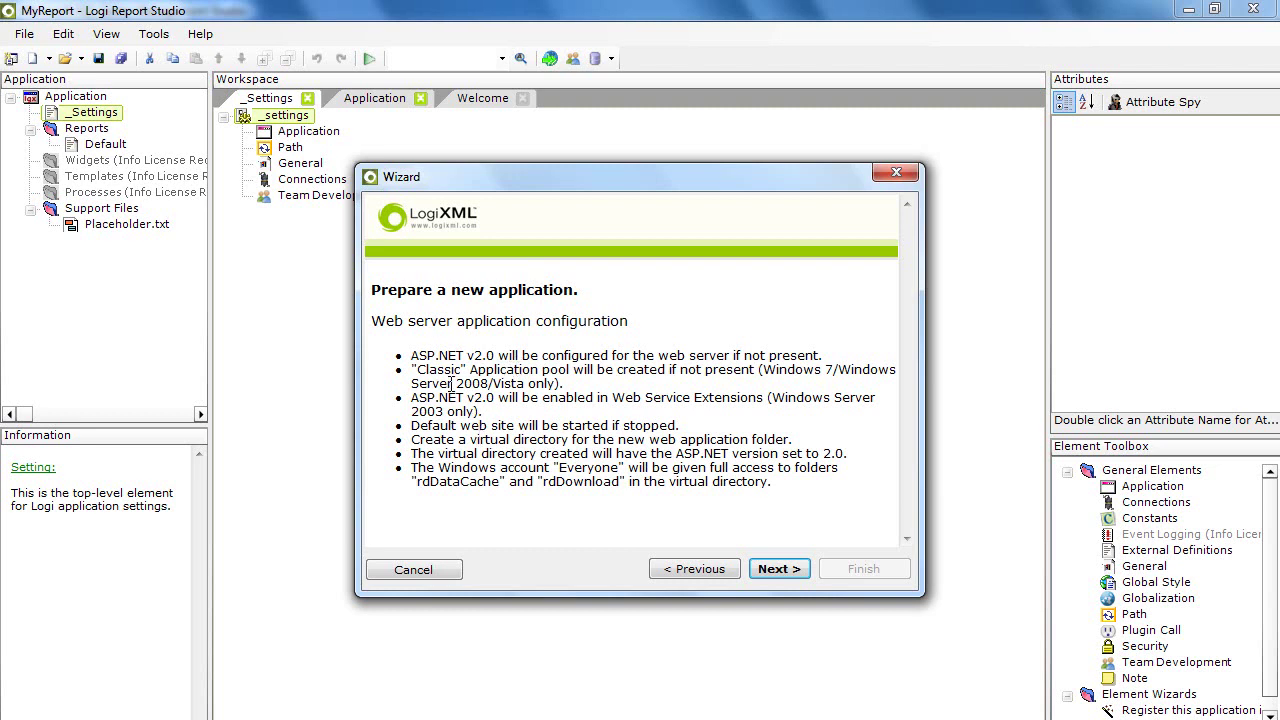
left_click(779, 570)
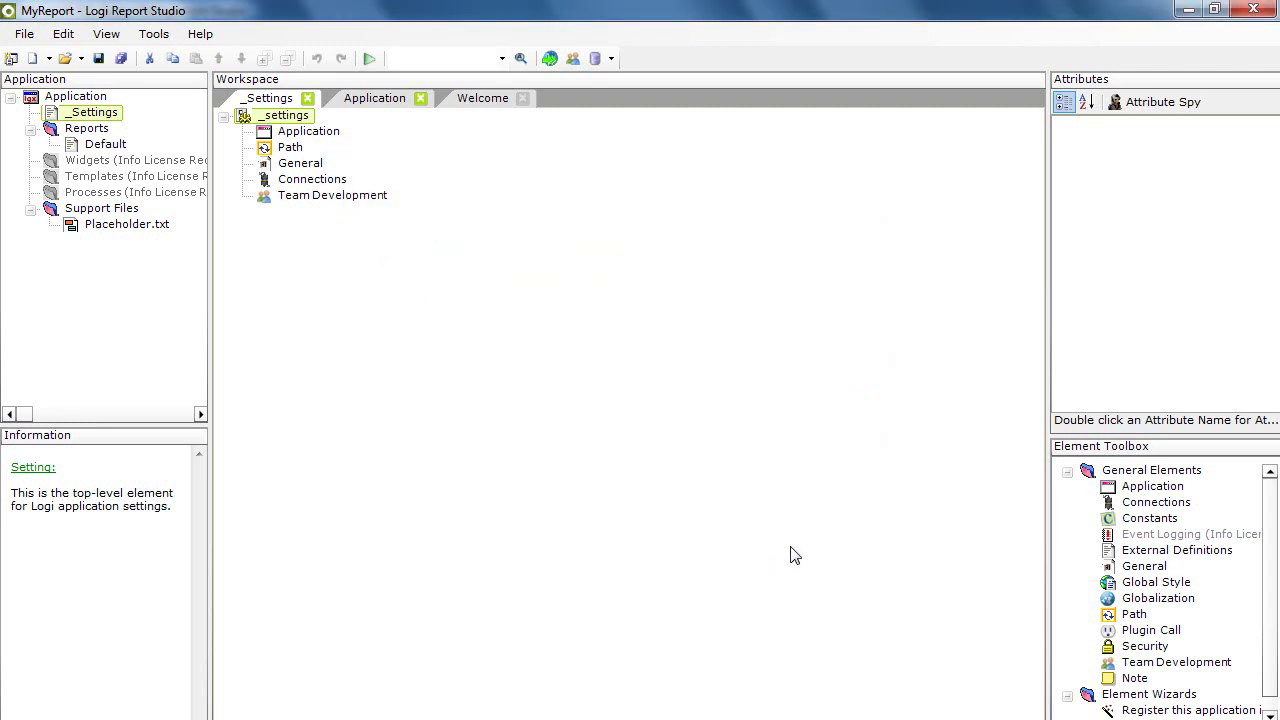
left_click(634, 356)
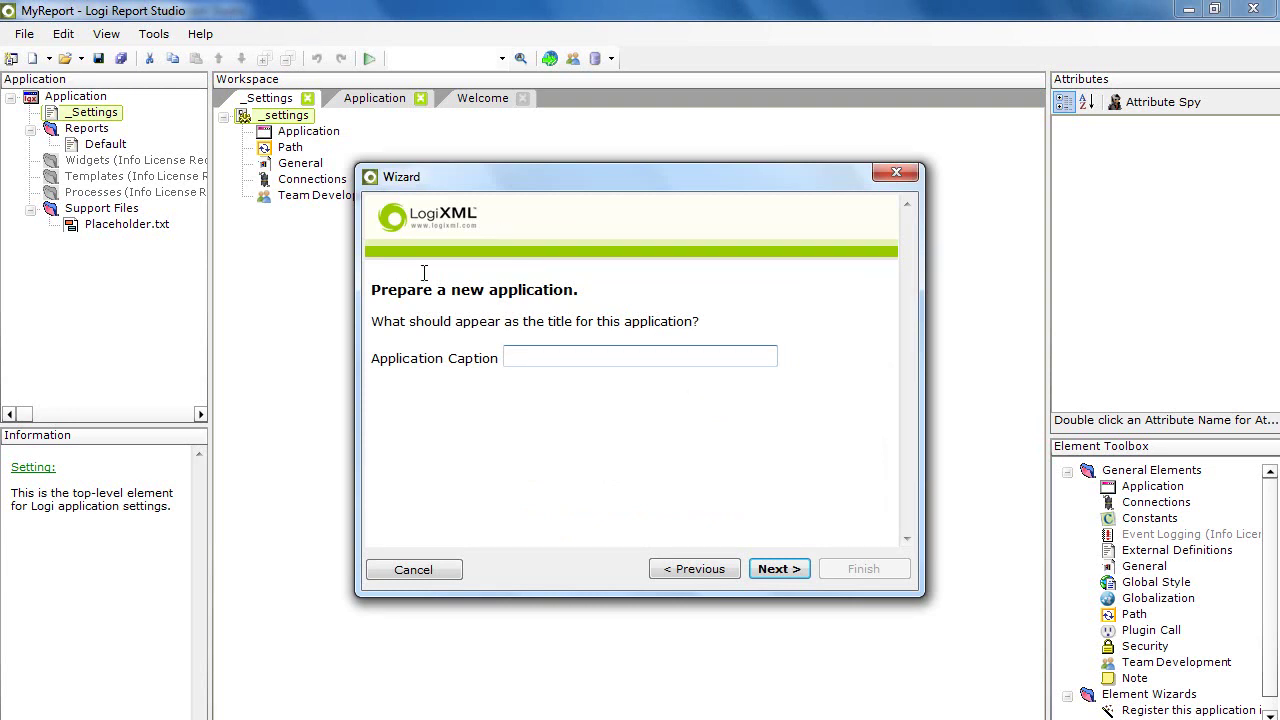
type("MyReport")
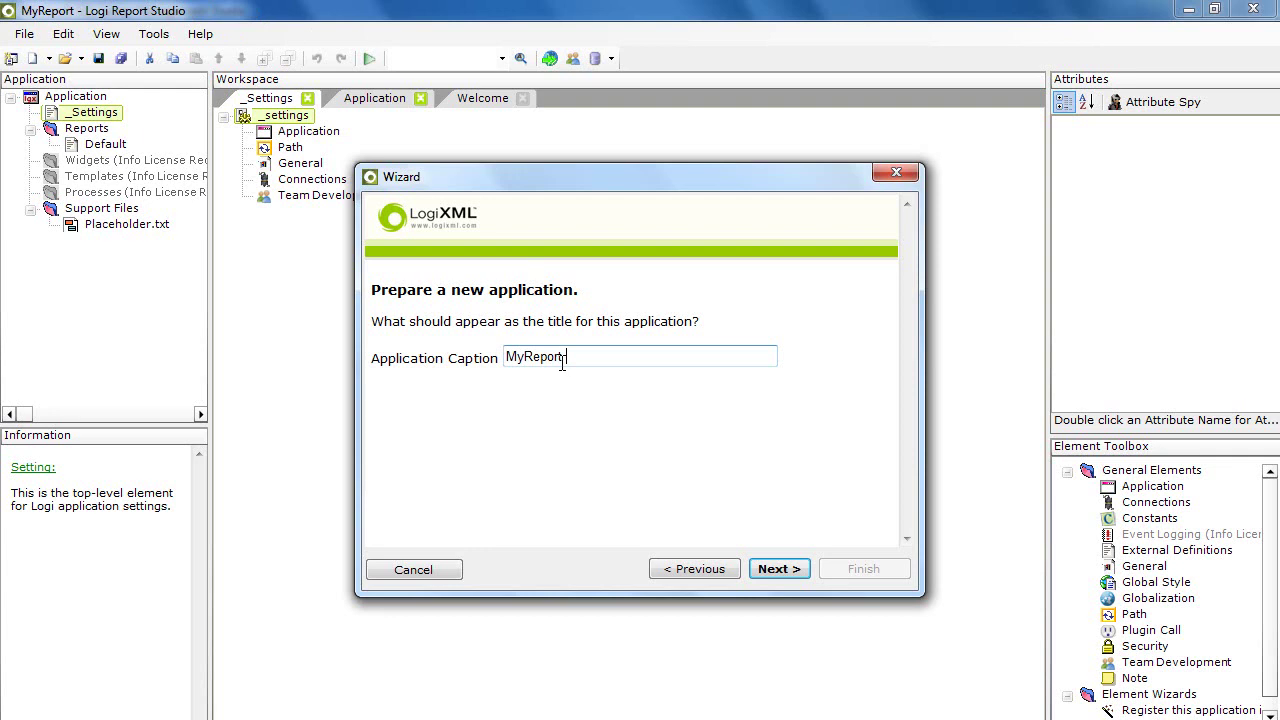
type(" Web Page")
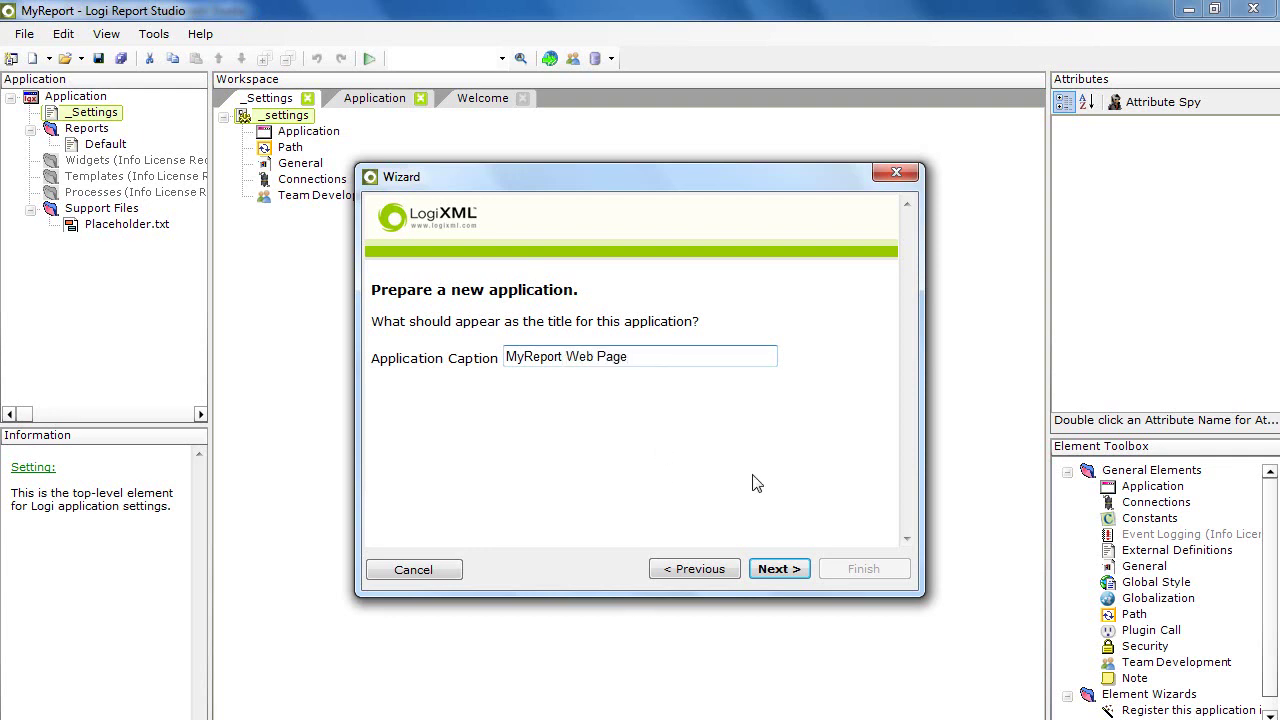
left_click(785, 574)
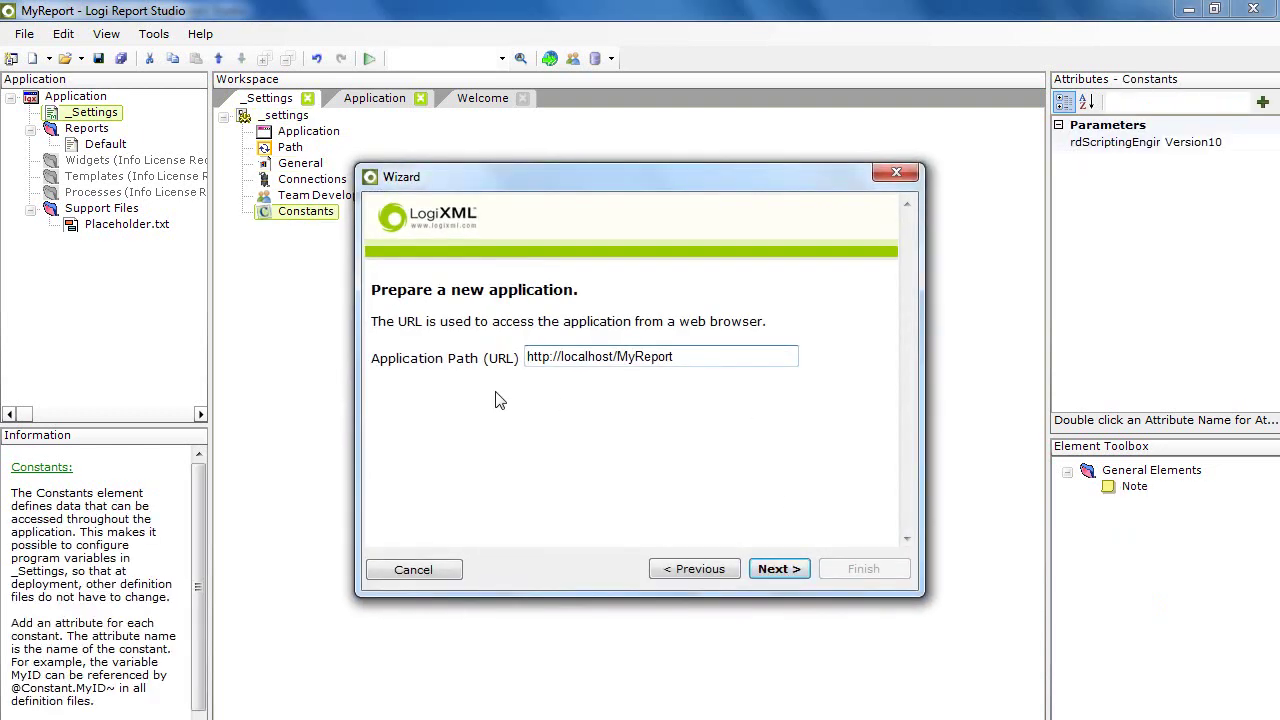
Step: Check the application path URL proposed by the new-application wizard
left_click(672, 356)
left_click_drag(672, 356, 529, 362)
left_click(578, 370)
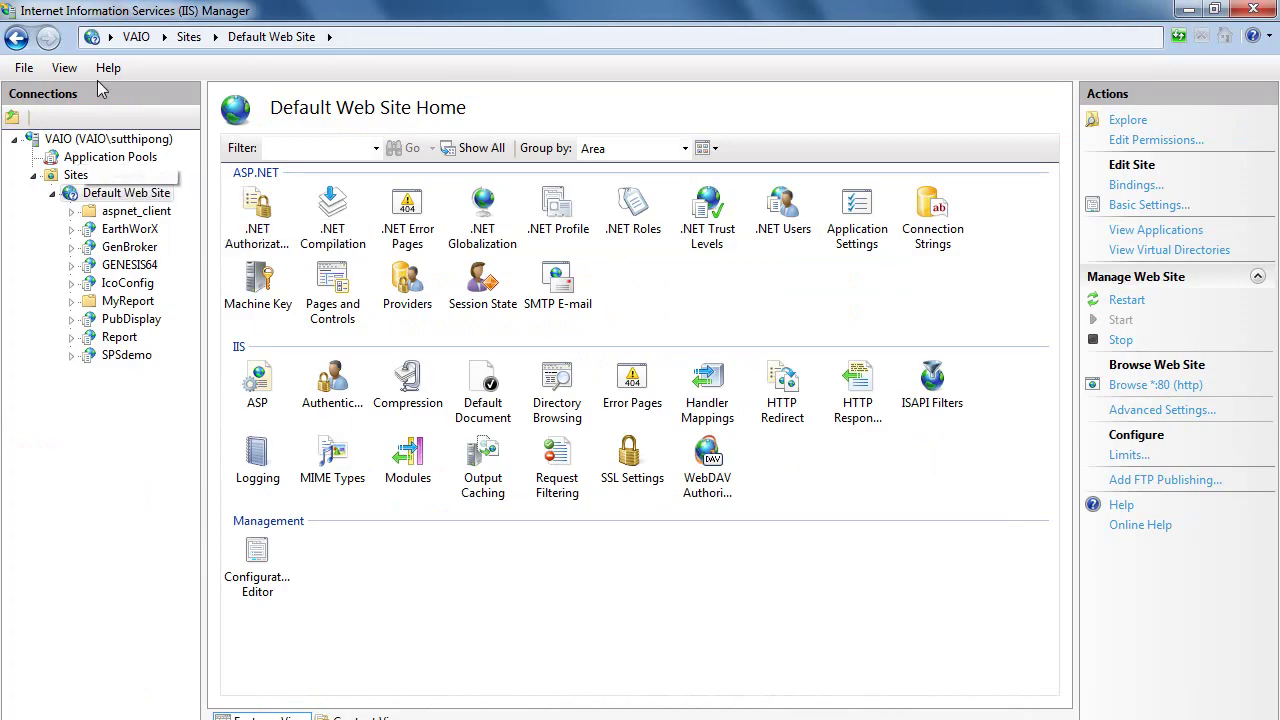
Step: In Internet Information Services (IIS) Manager, refresh the Default Web Site and select the MyReport application
right_click(117, 193)
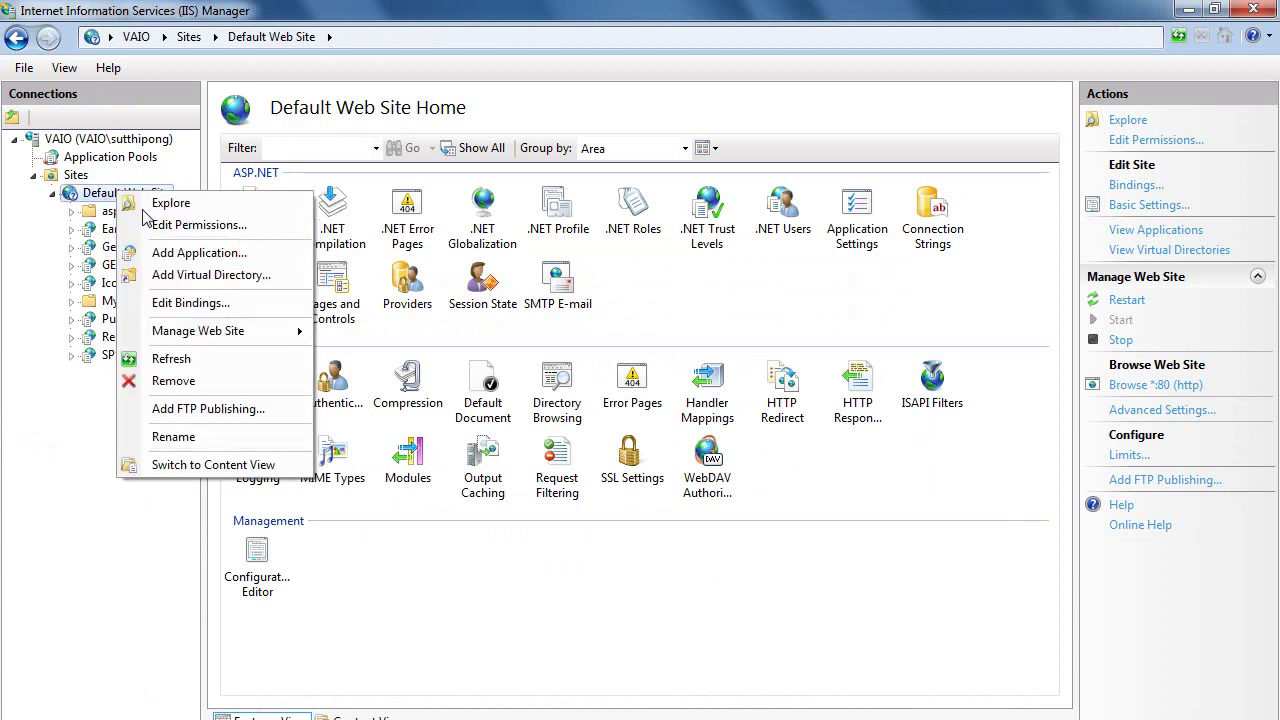
left_click(176, 356)
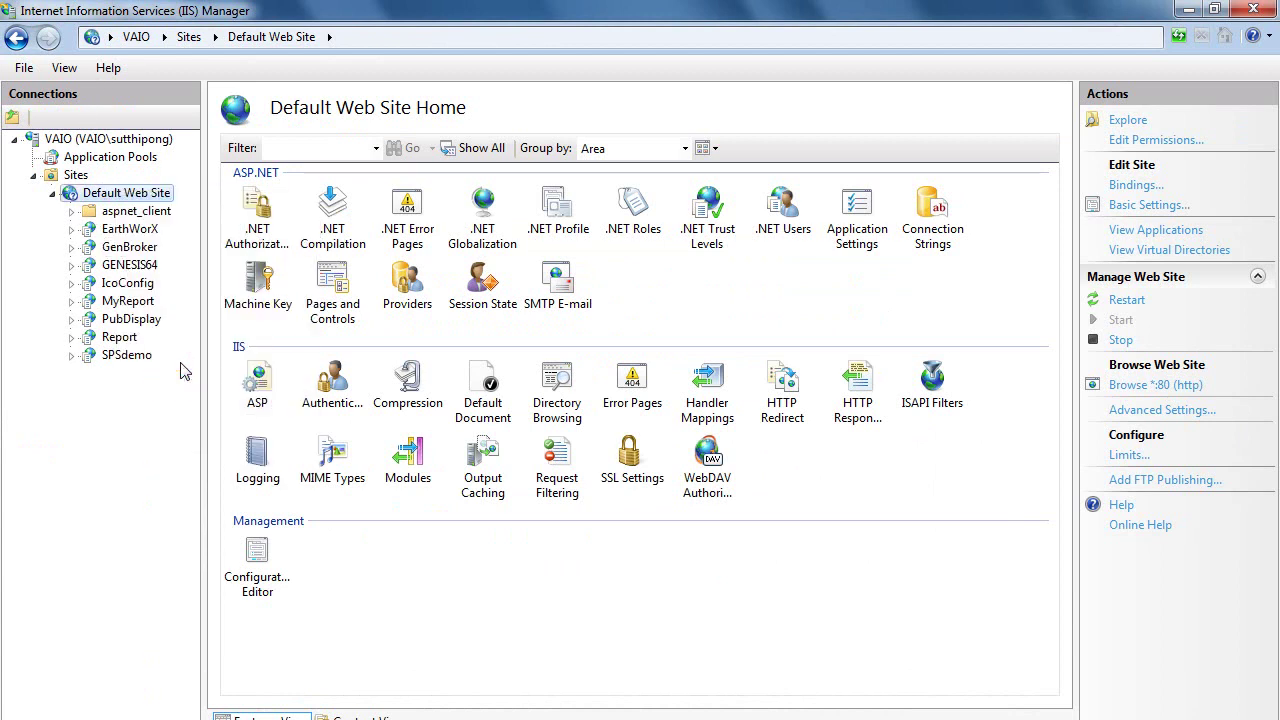
left_click(122, 303)
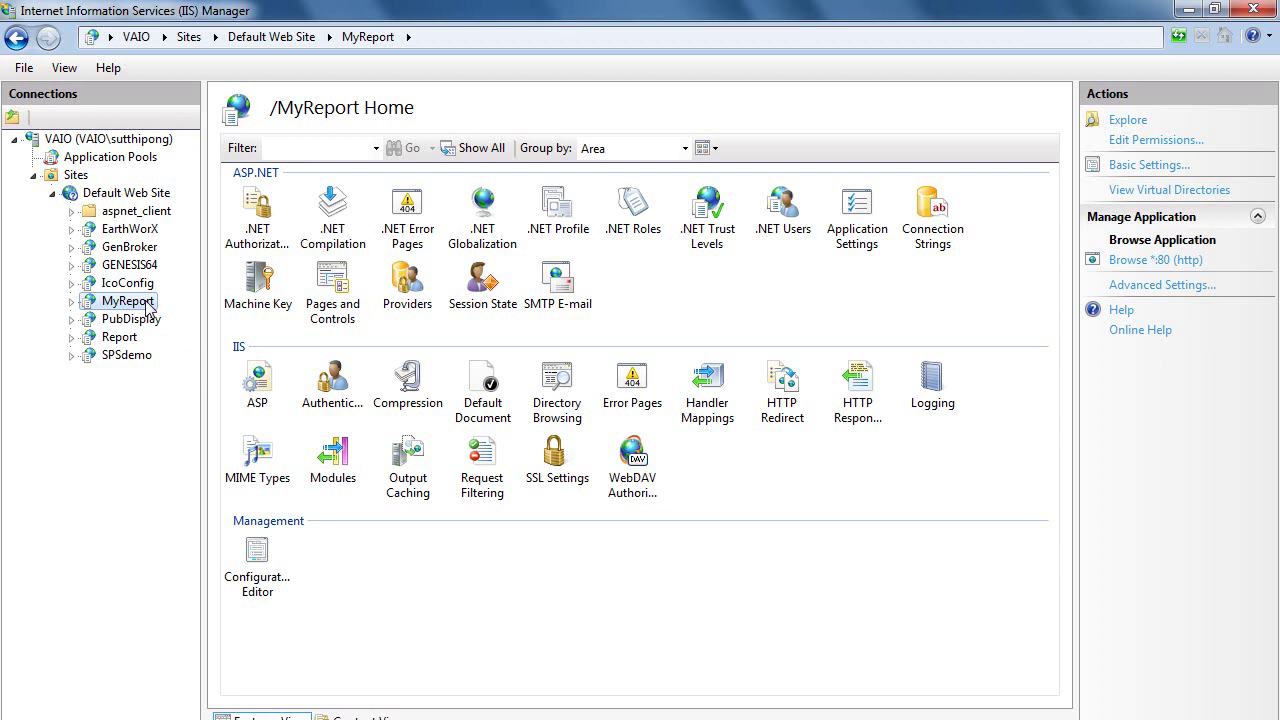
right_click(149, 306)
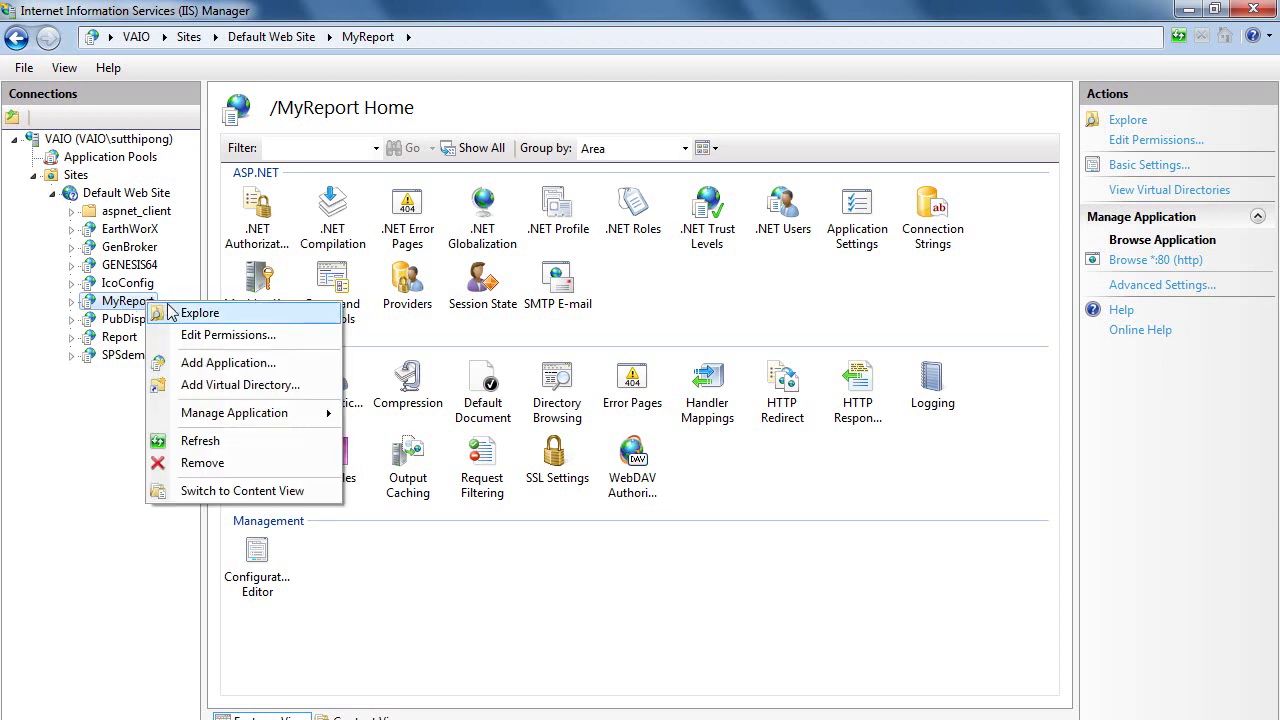
Step: Change the application pool of the MyReport application to DefaultAppPool in its basic settings
left_click(1150, 165)
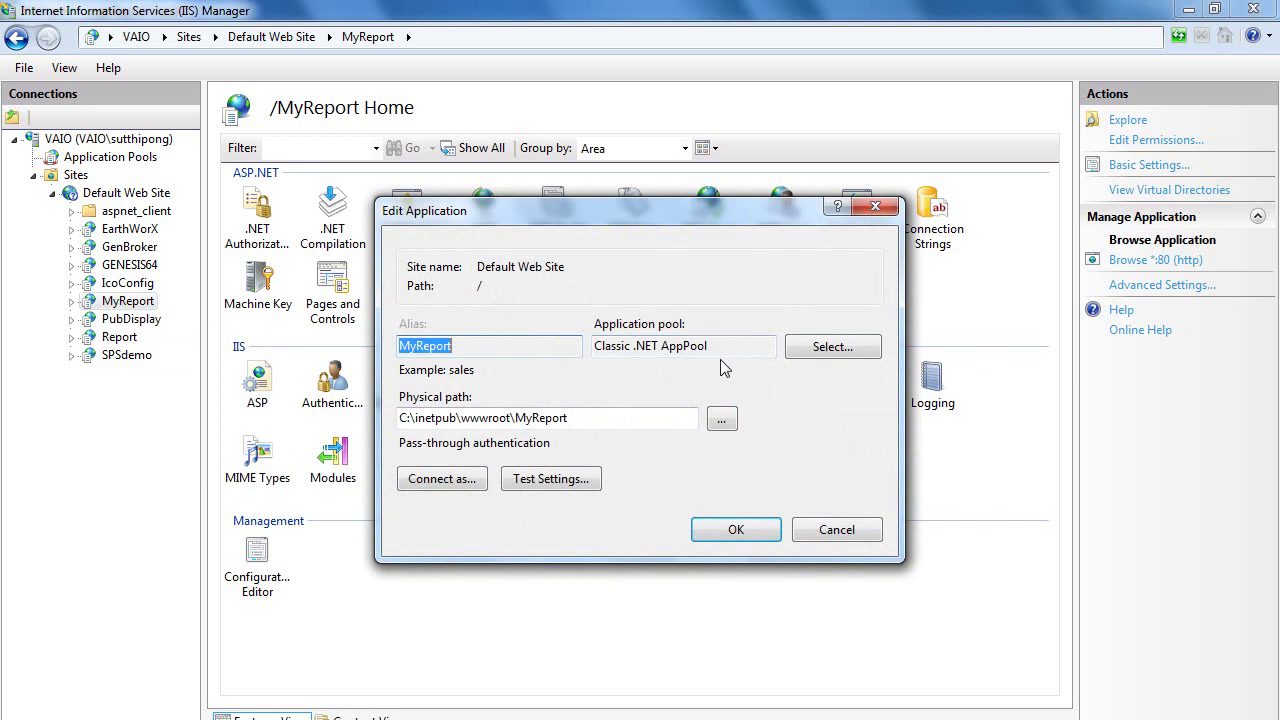
left_click(875, 207)
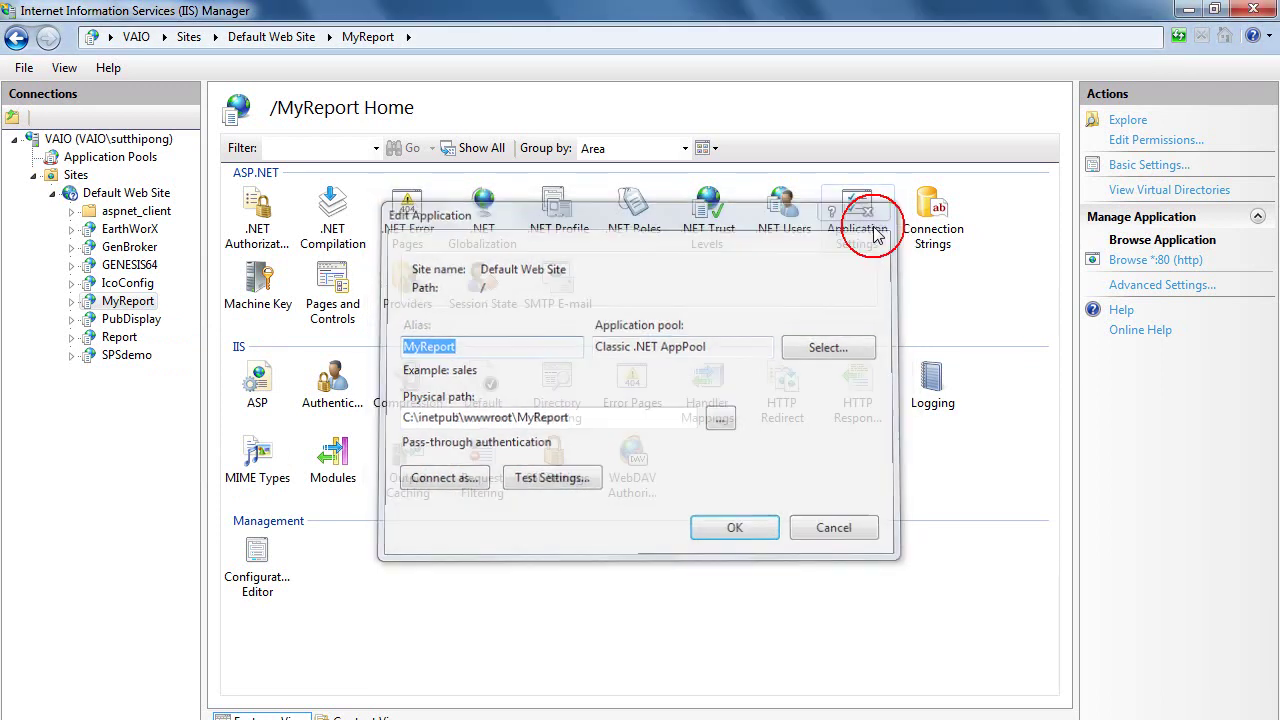
left_click(1137, 166)
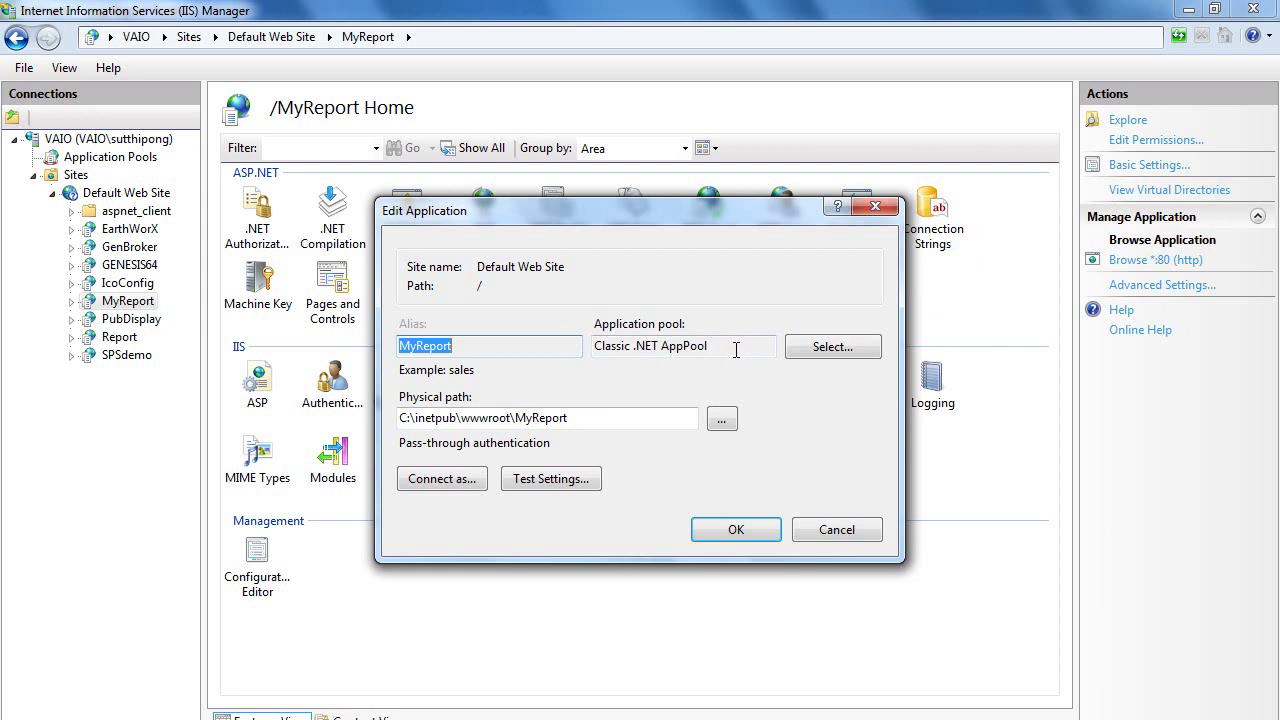
left_click(834, 350)
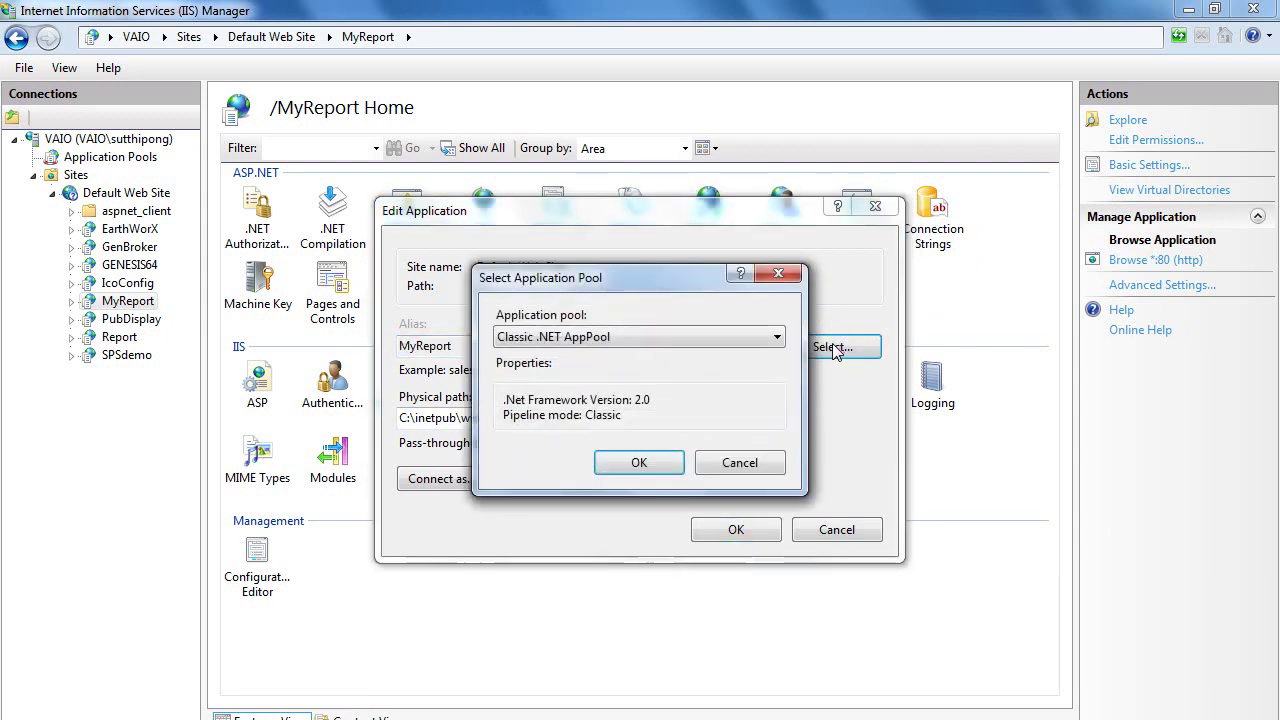
left_click(727, 337)
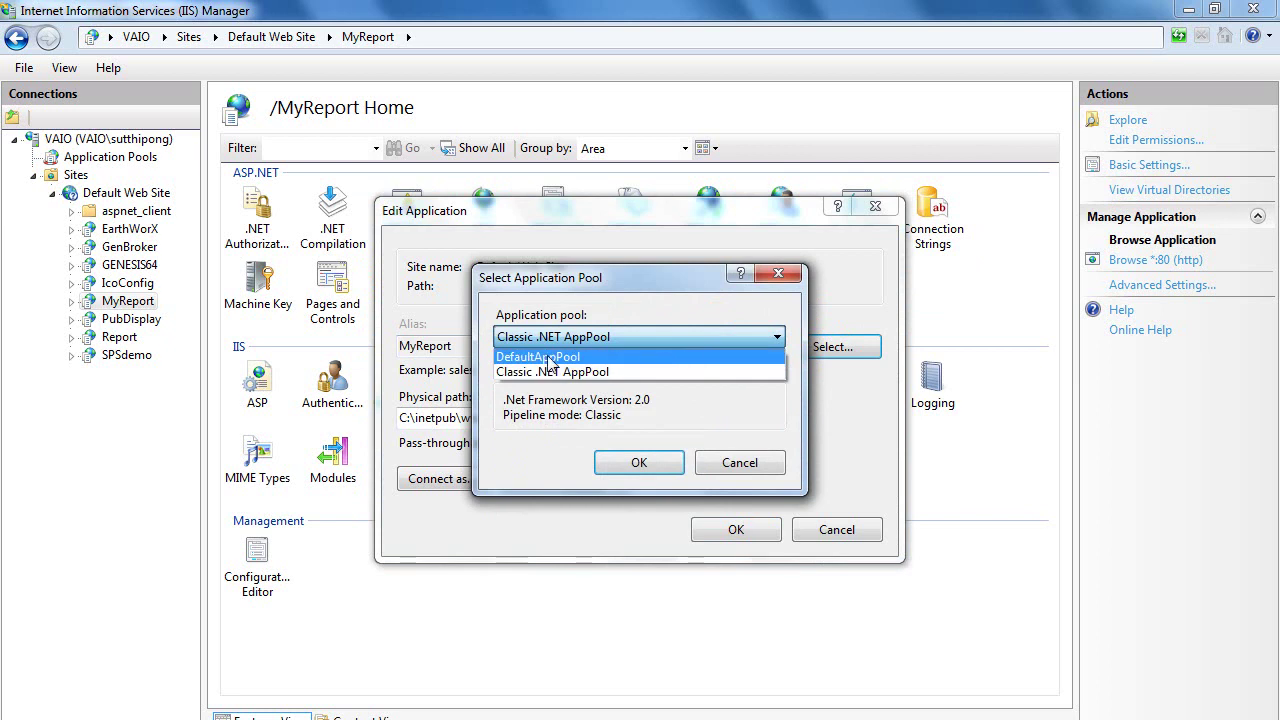
left_click(605, 358)
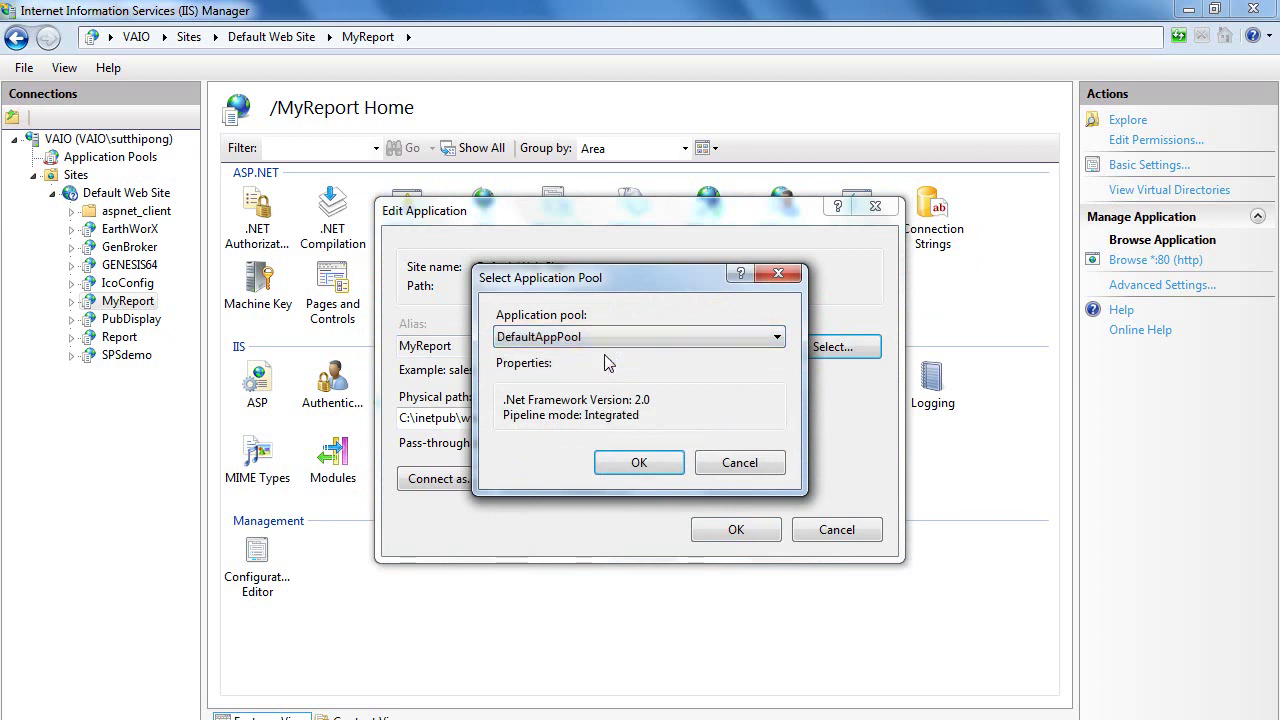
left_click(645, 466)
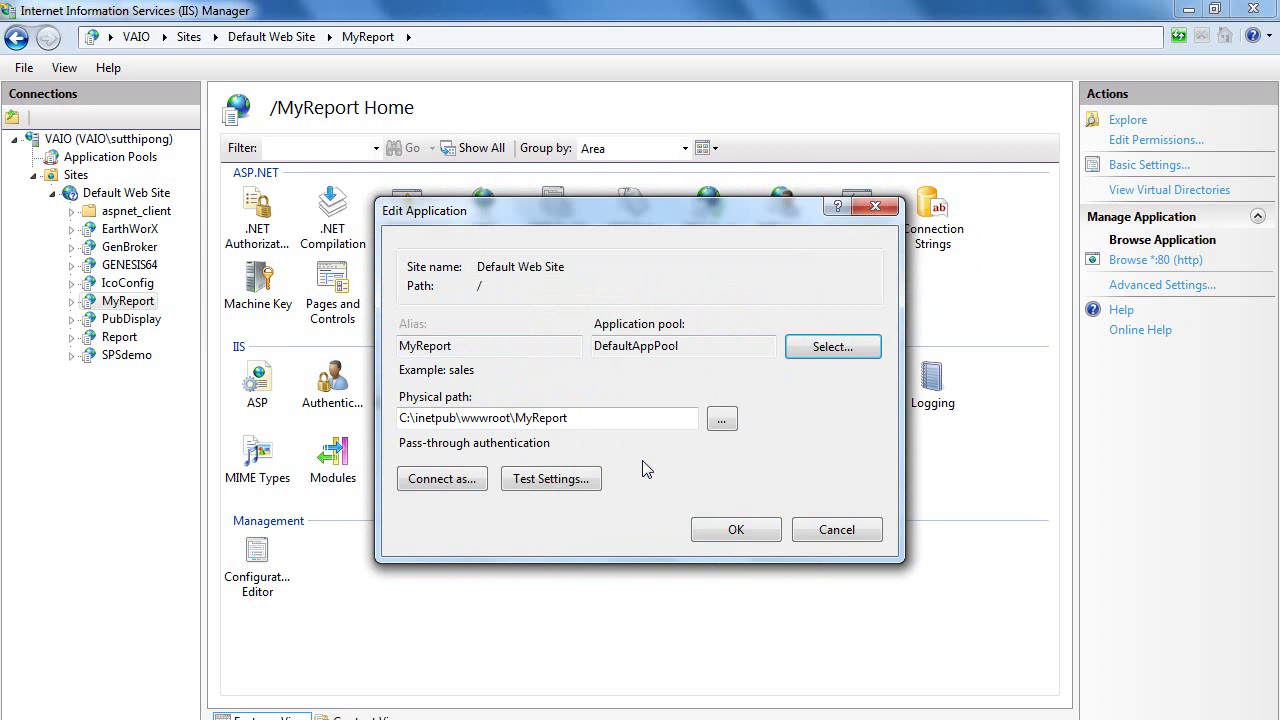
left_click(713, 532)
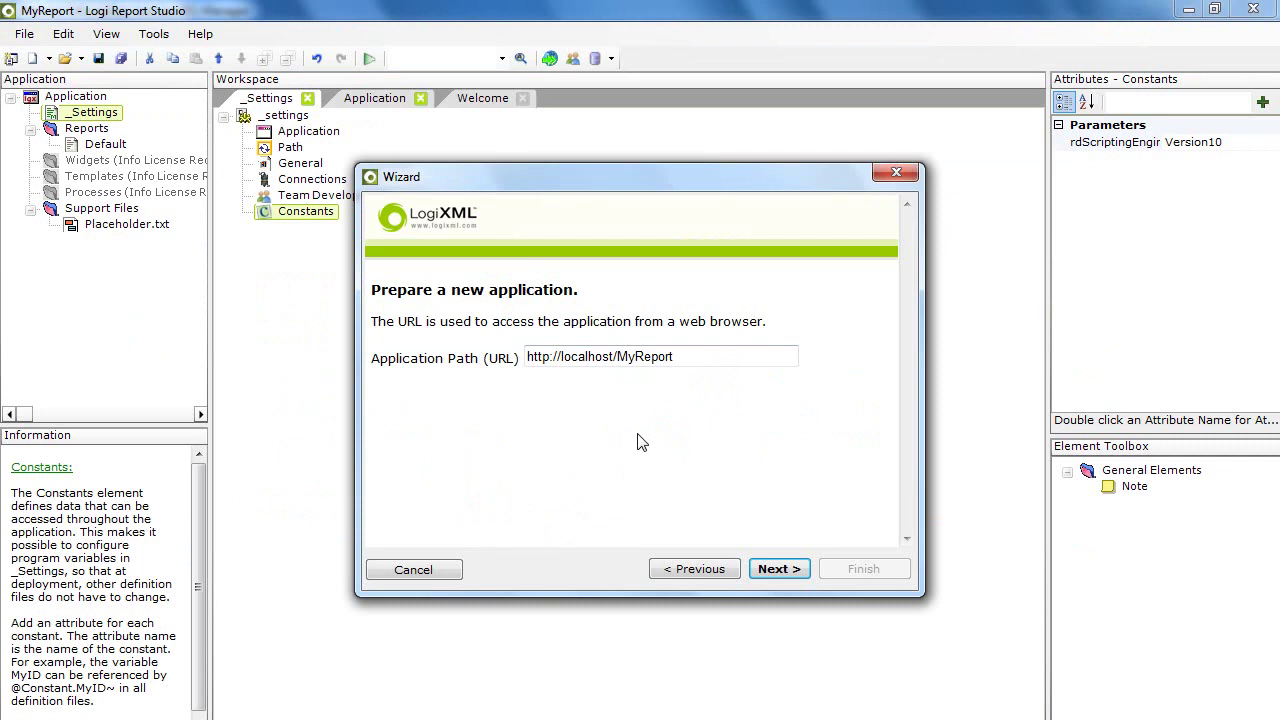
left_click(783, 574)
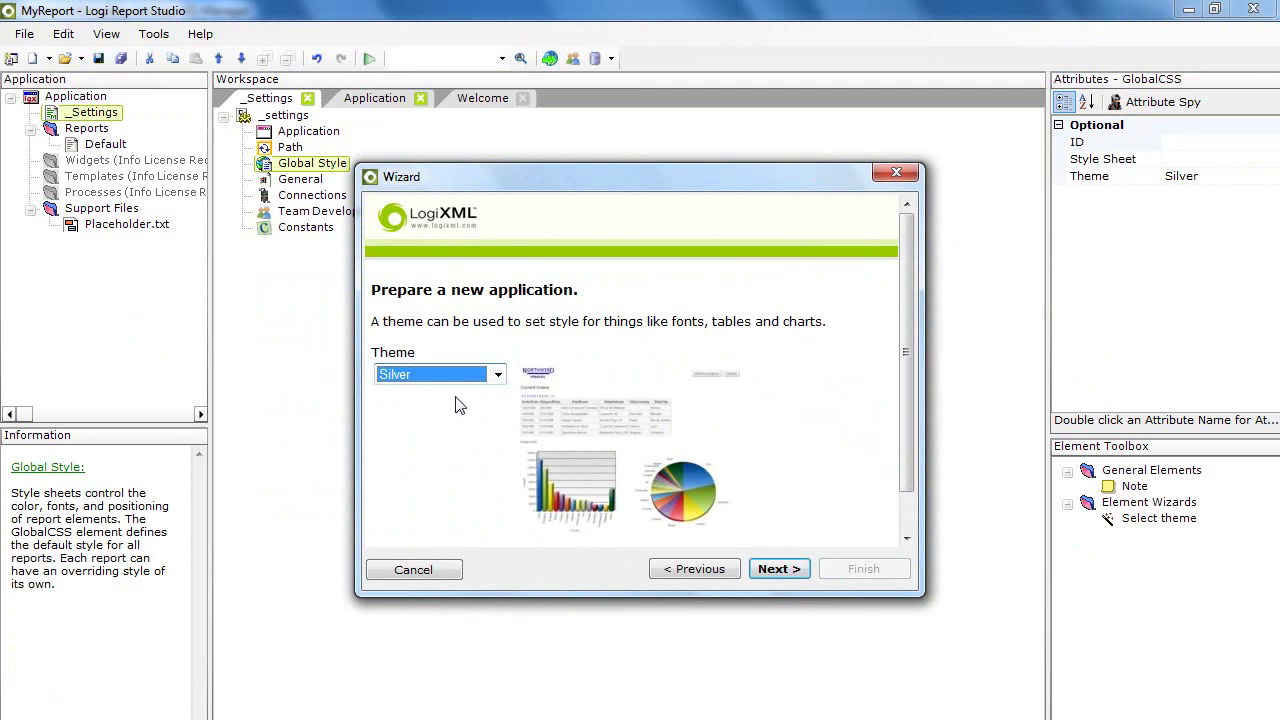
Step: Preview the BlackPearl, ProfessionalBlue, ProfessionalGreen, Silver and SimpleBlue themes for the new application
left_click(496, 380)
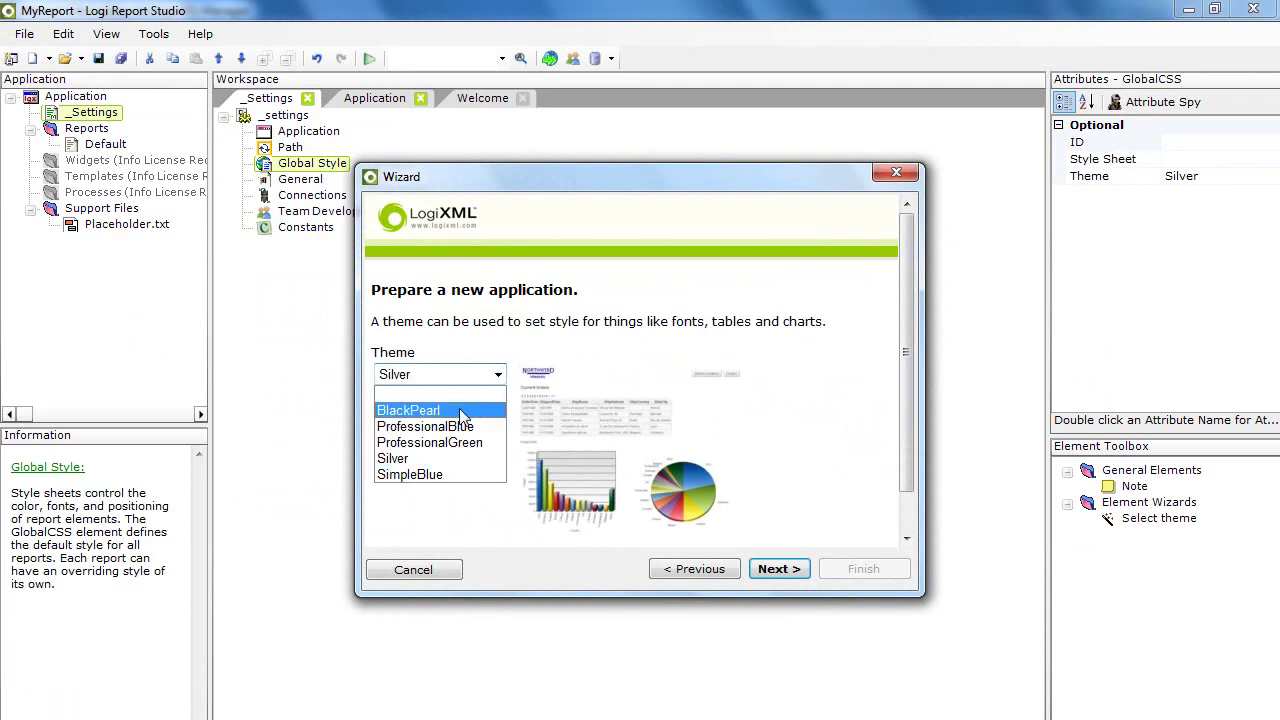
left_click(459, 410)
left_click(496, 374)
left_click(452, 426)
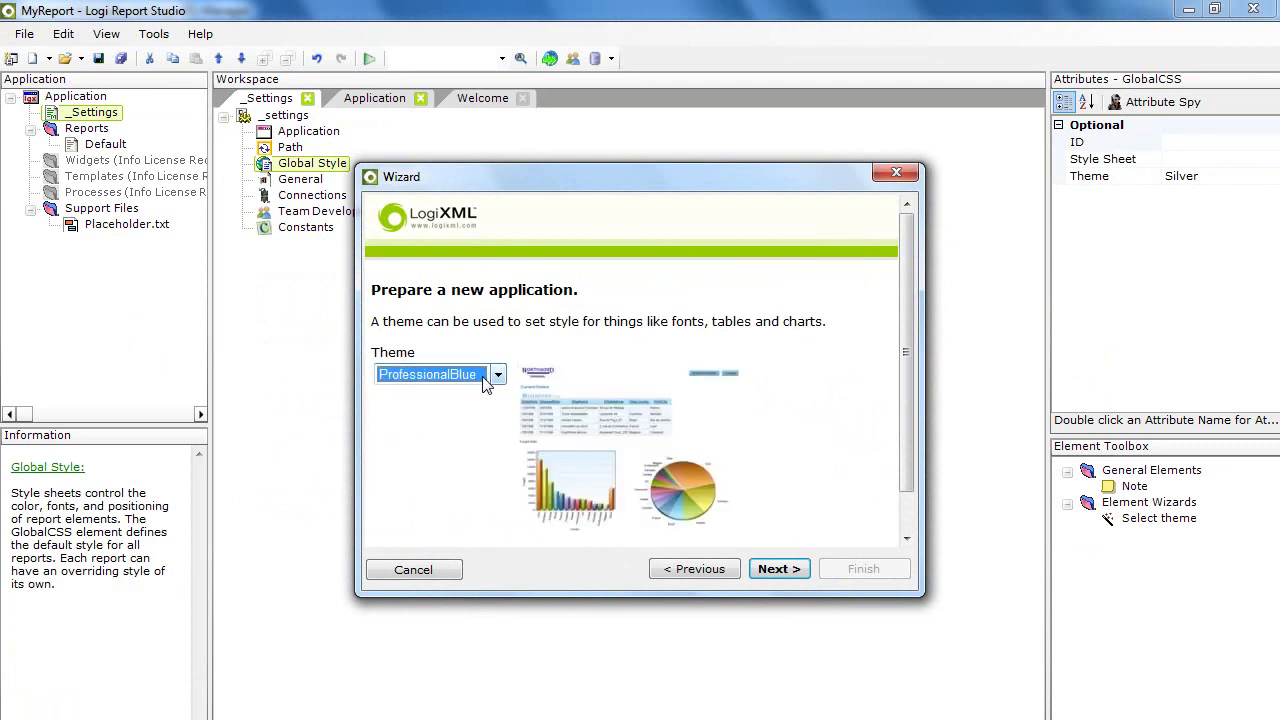
left_click(482, 380)
left_click(455, 442)
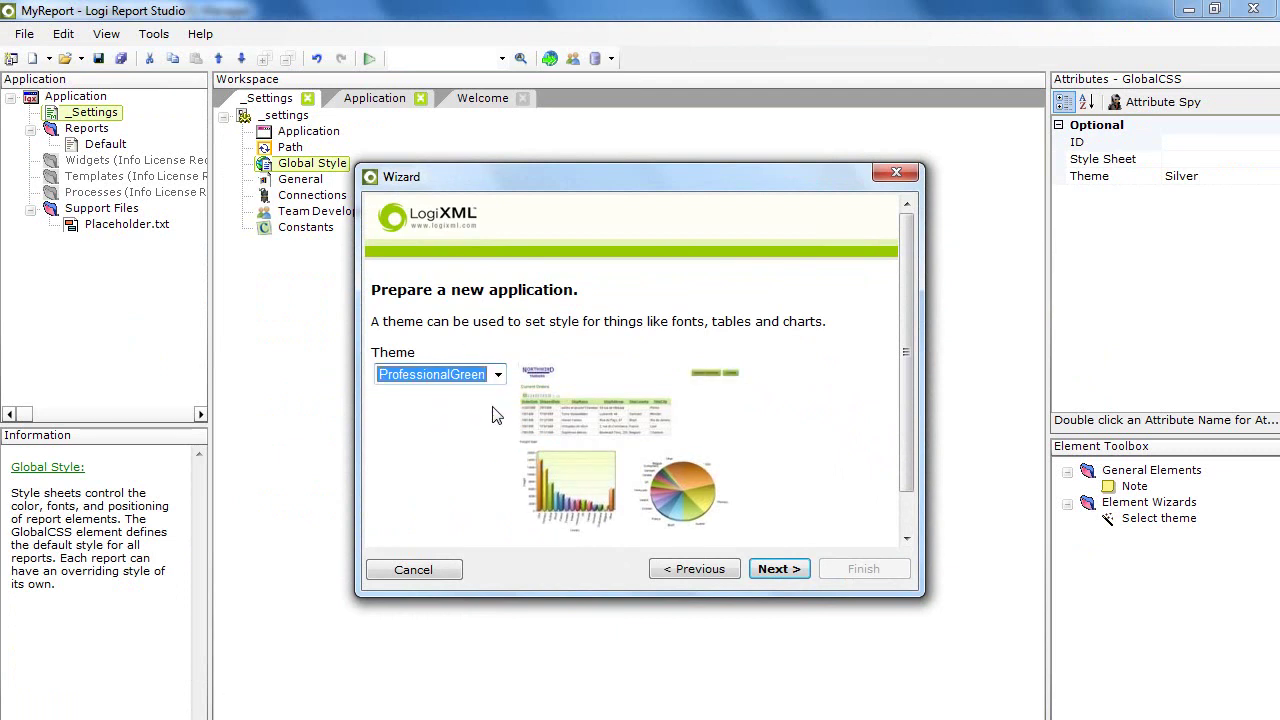
left_click(498, 378)
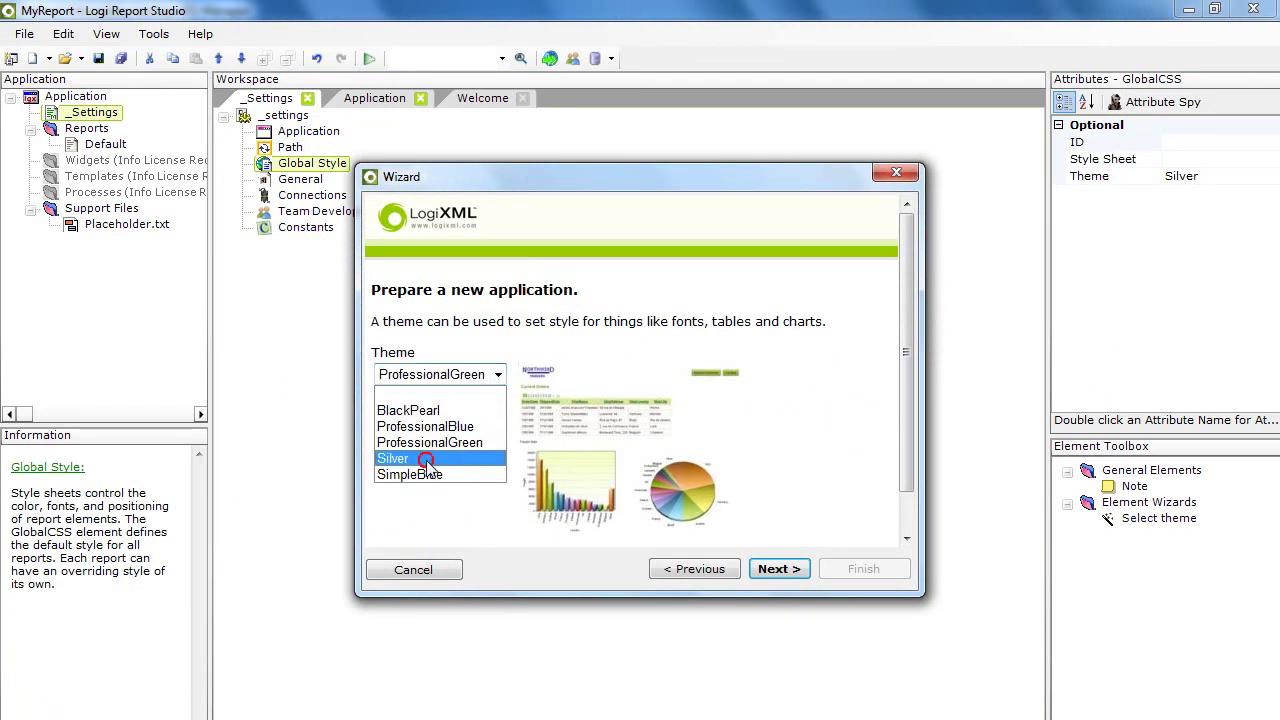
left_click(430, 458)
left_click(498, 374)
left_click(445, 476)
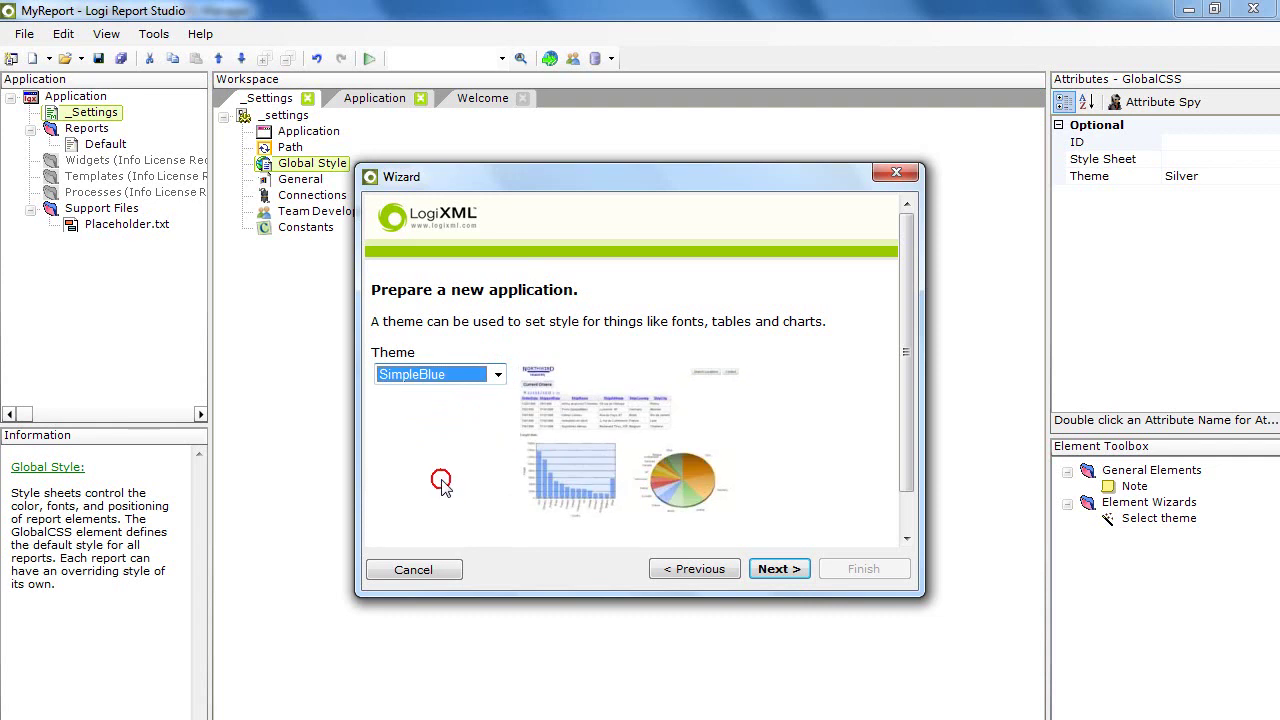
Step: Set the theme to ProfessionalGreen with rounded corners and continue to the database connection setup
left_click(500, 378)
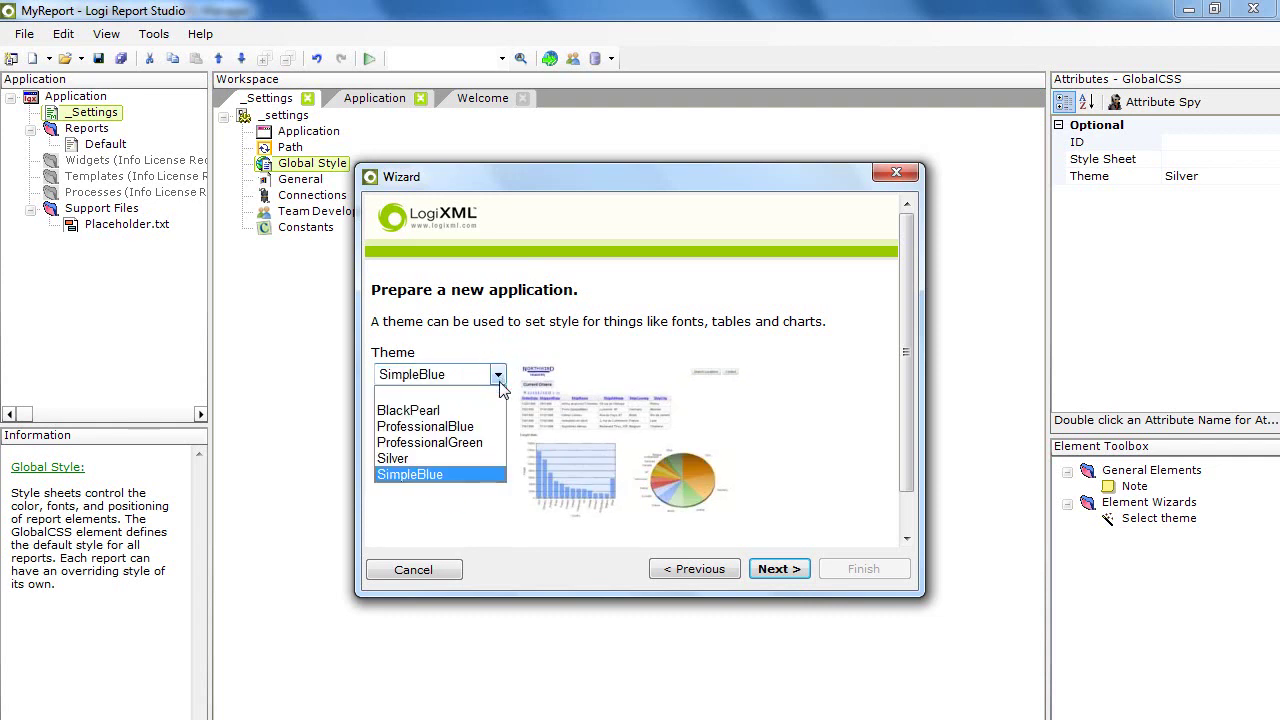
left_click(466, 443)
left_click(781, 568)
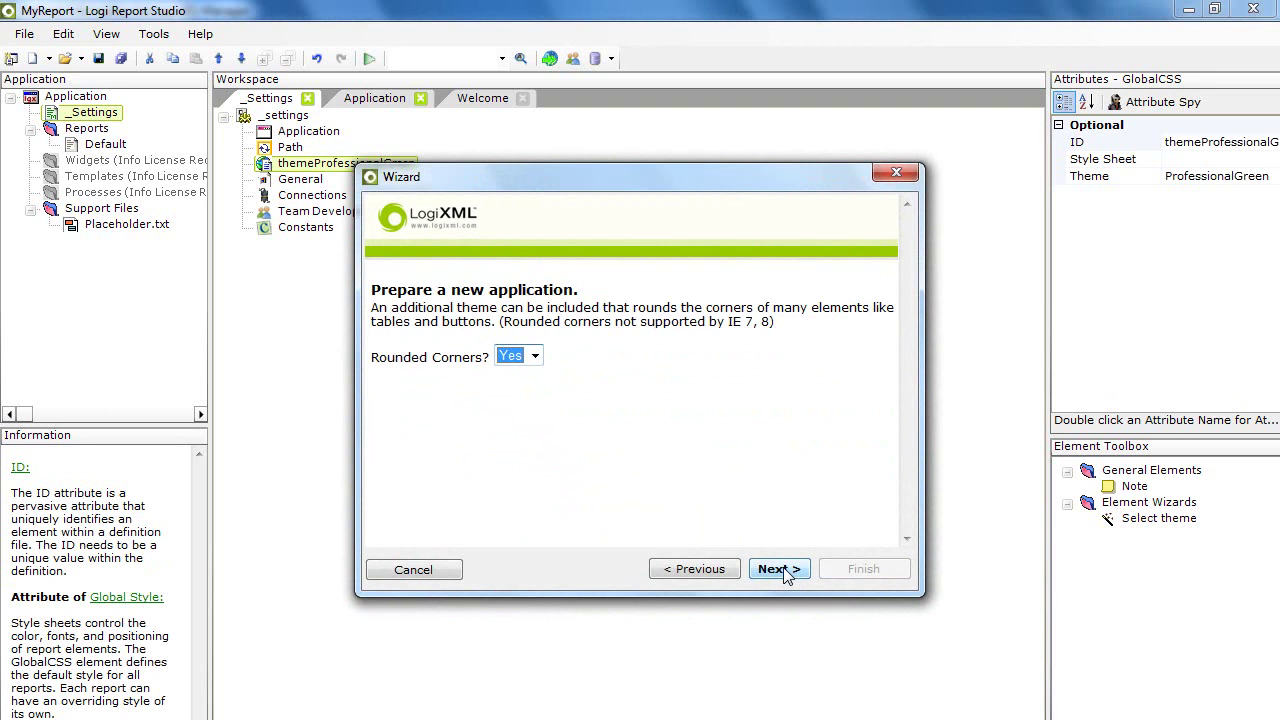
left_click(786, 570)
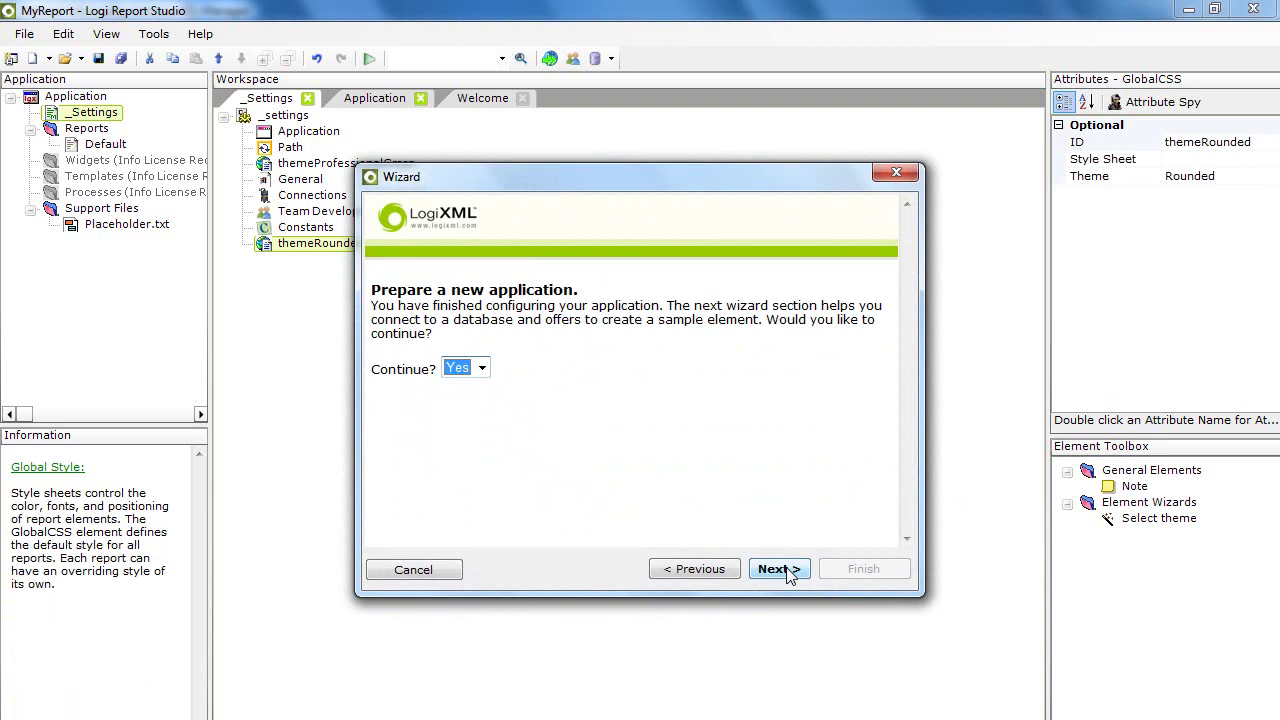
left_click(786, 570)
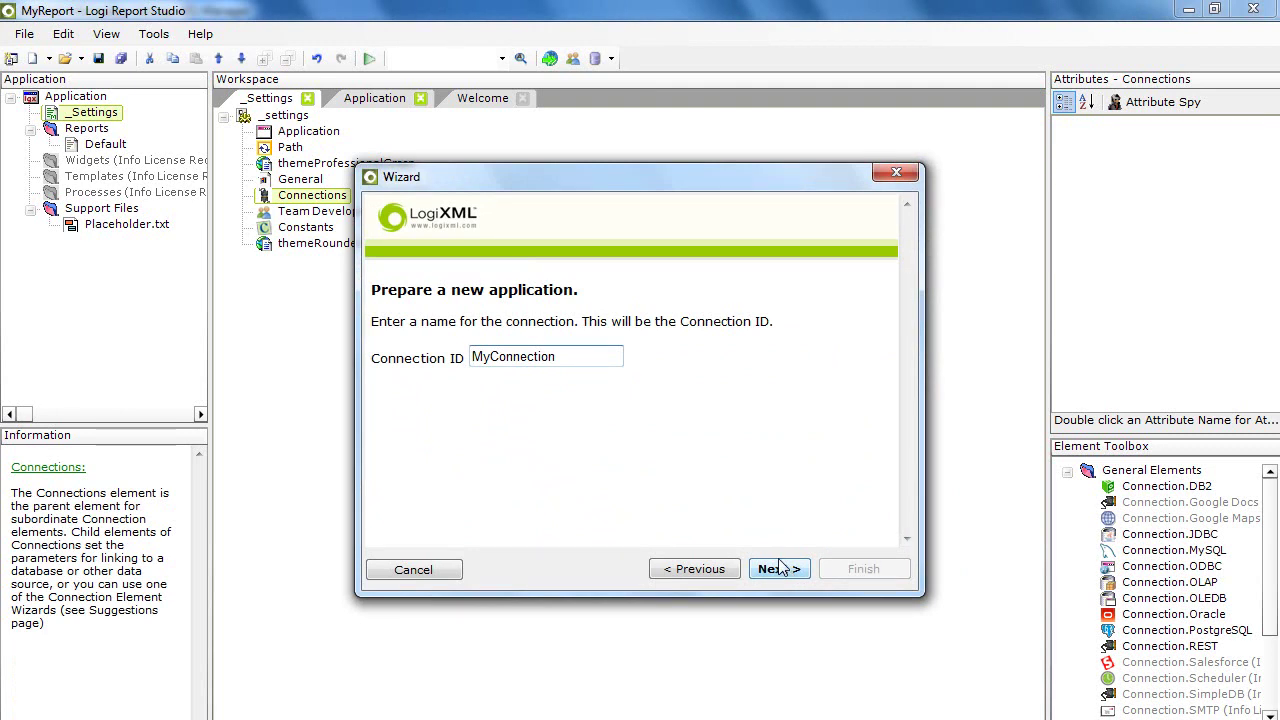
Step: Keep MyConnection as the connection ID and set the connection type to SQL Server
left_click_drag(568, 356, 443, 350)
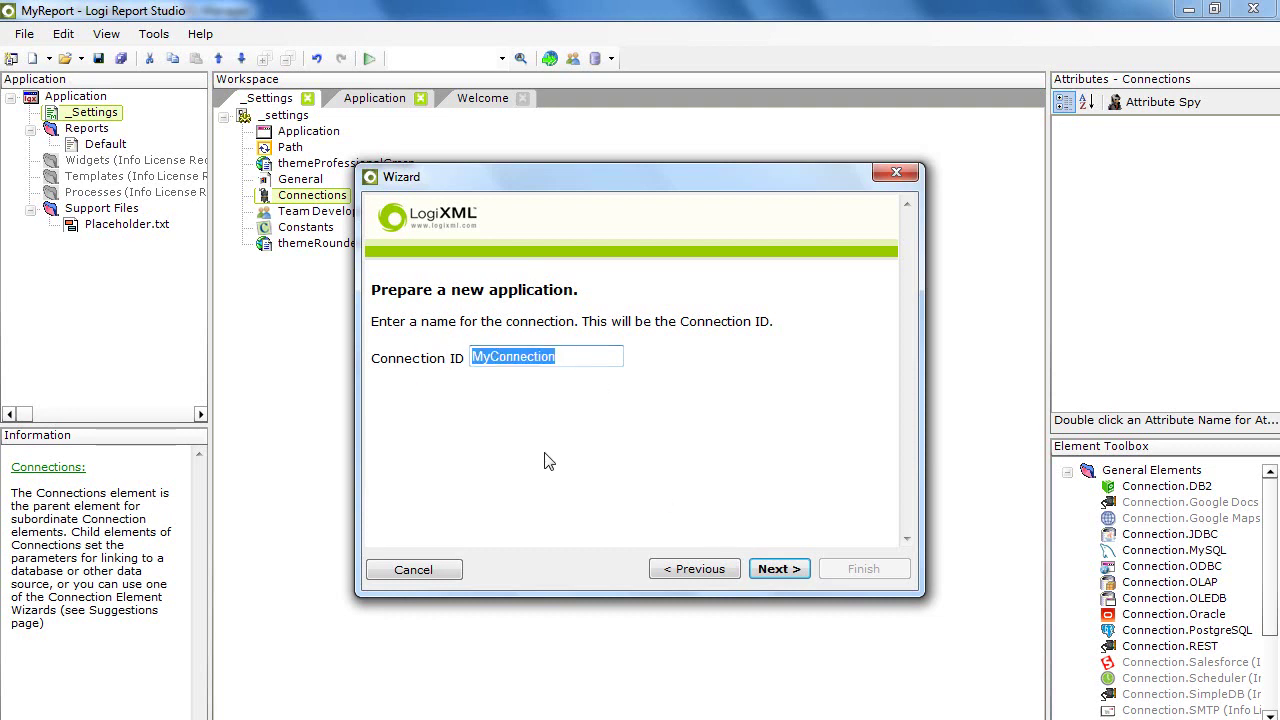
left_click(772, 568)
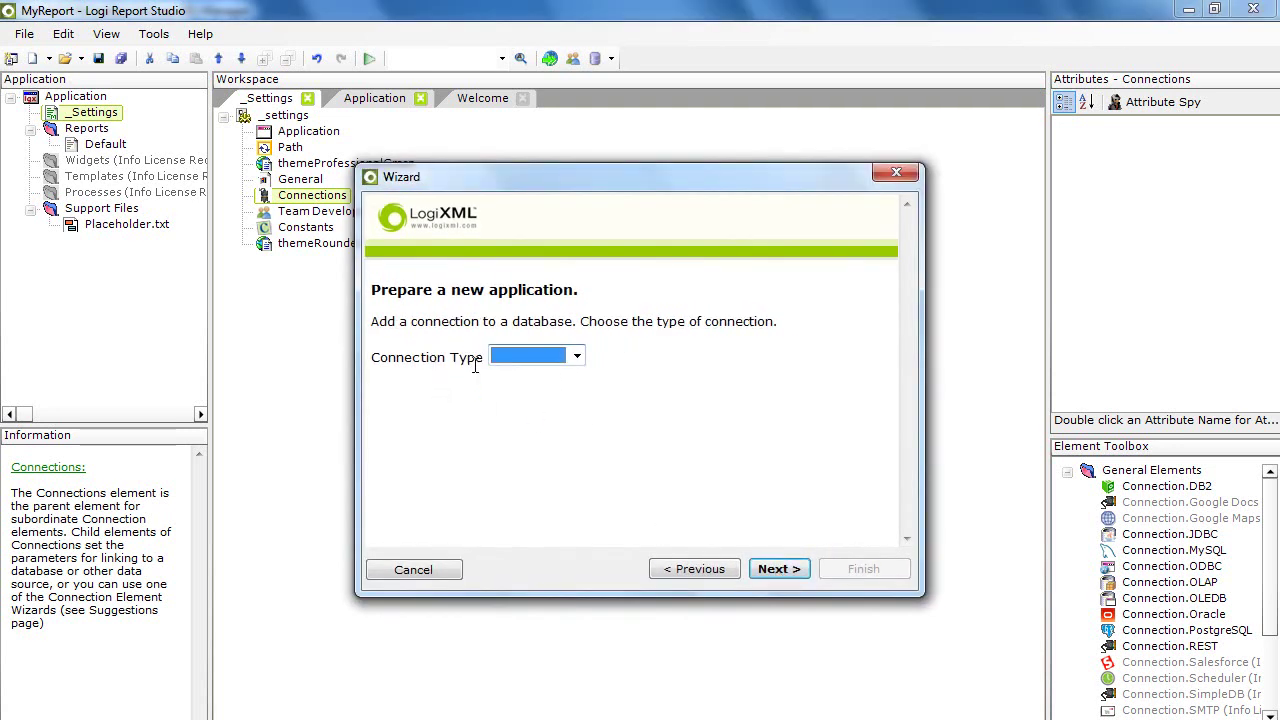
left_click(576, 357)
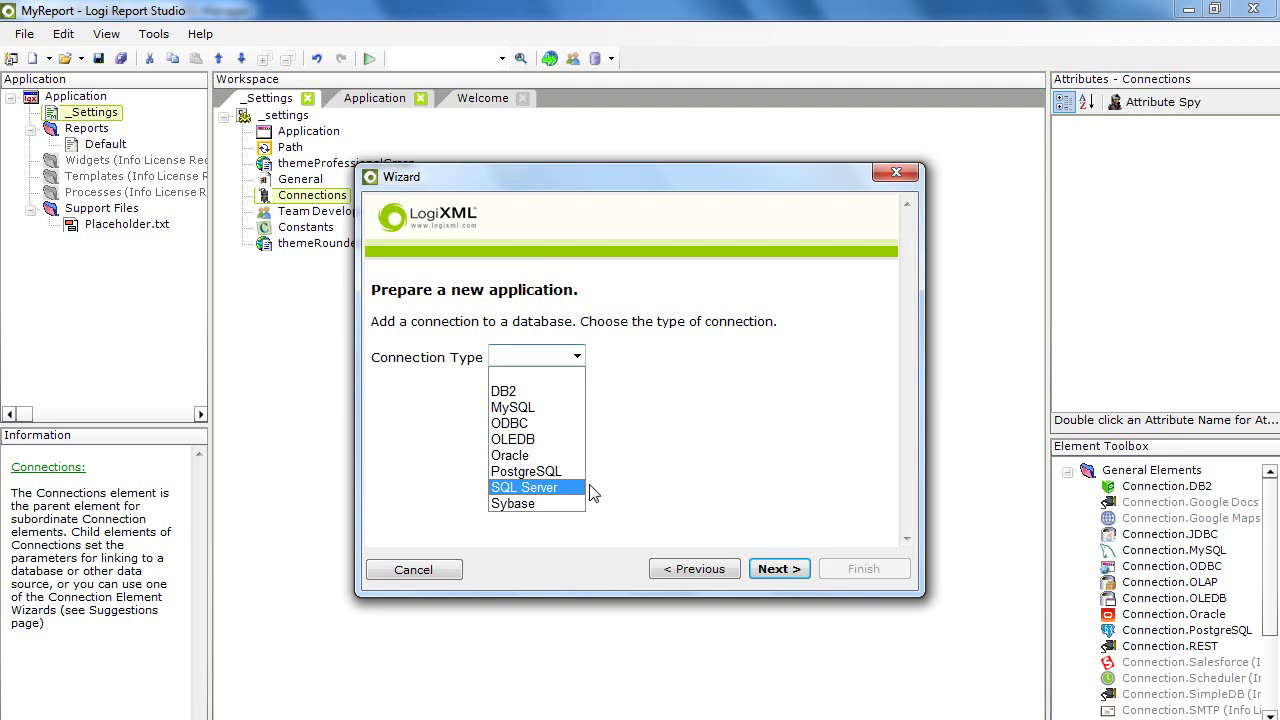
left_click(562, 488)
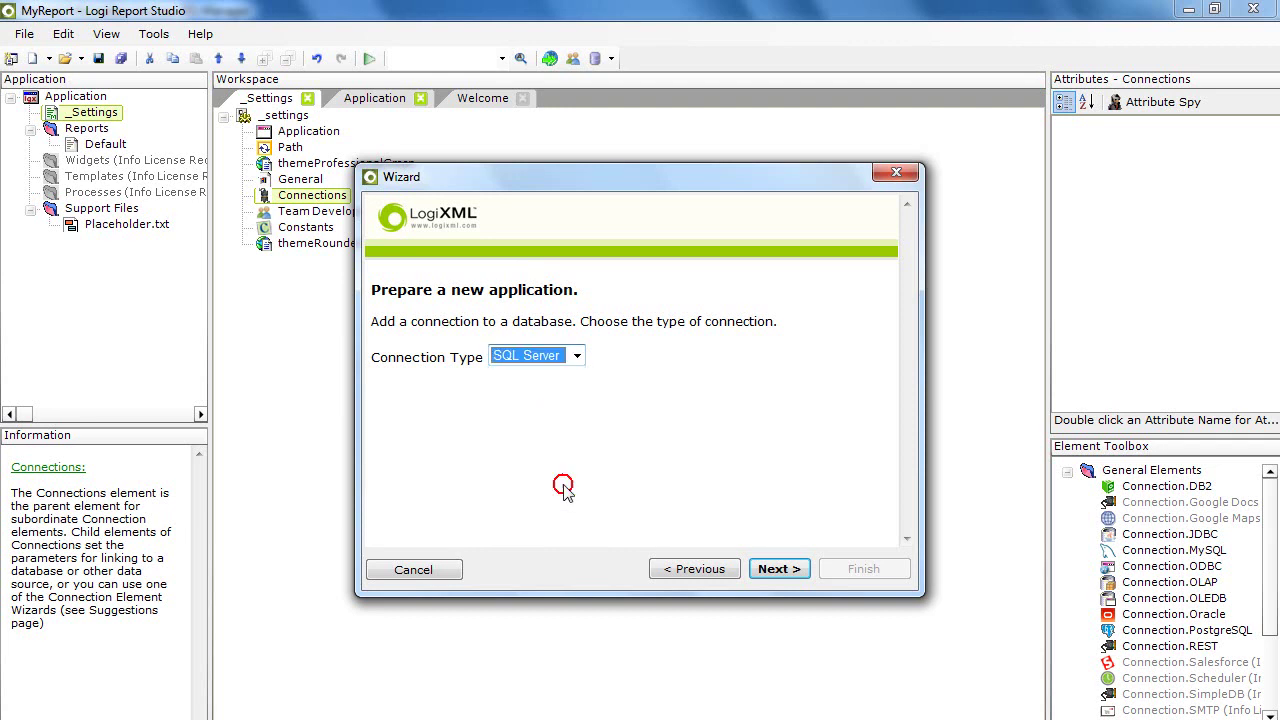
left_click(766, 570)
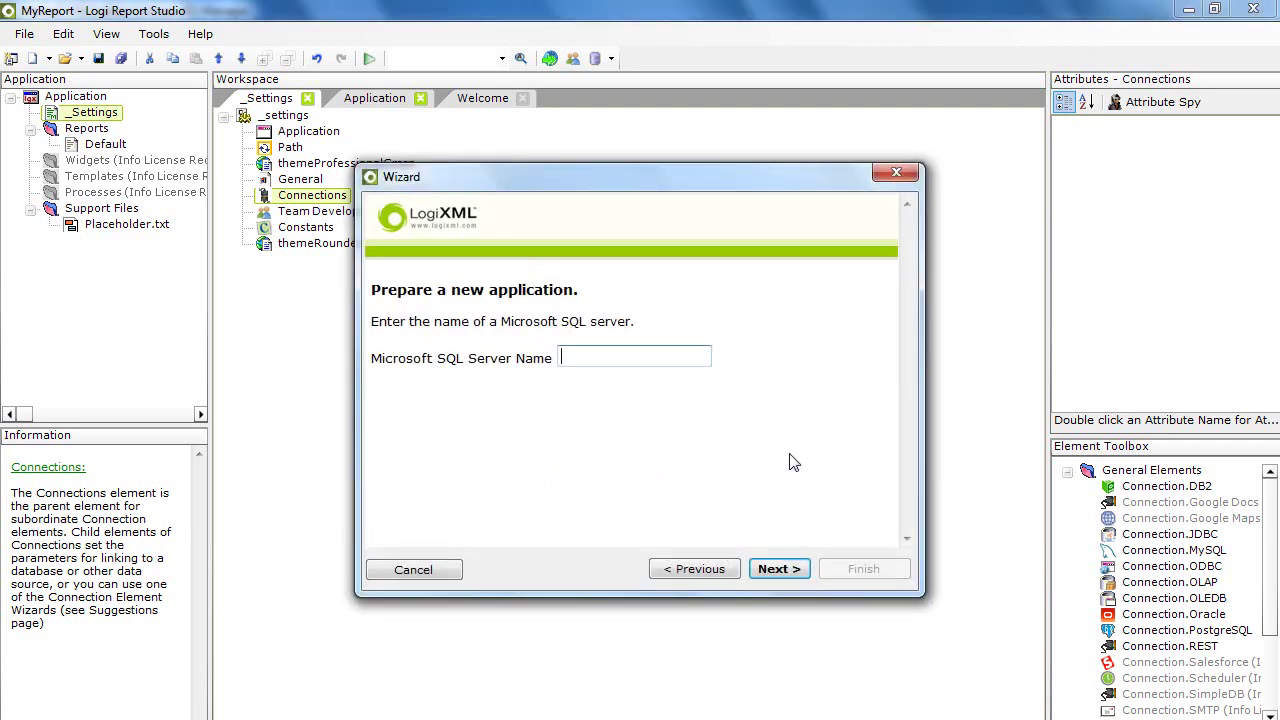
Step: Set the SQL server name to (local)\SQLEXPRESS and enter the SQL Server user name and password
type("(local)\\SQLEXPRESS")
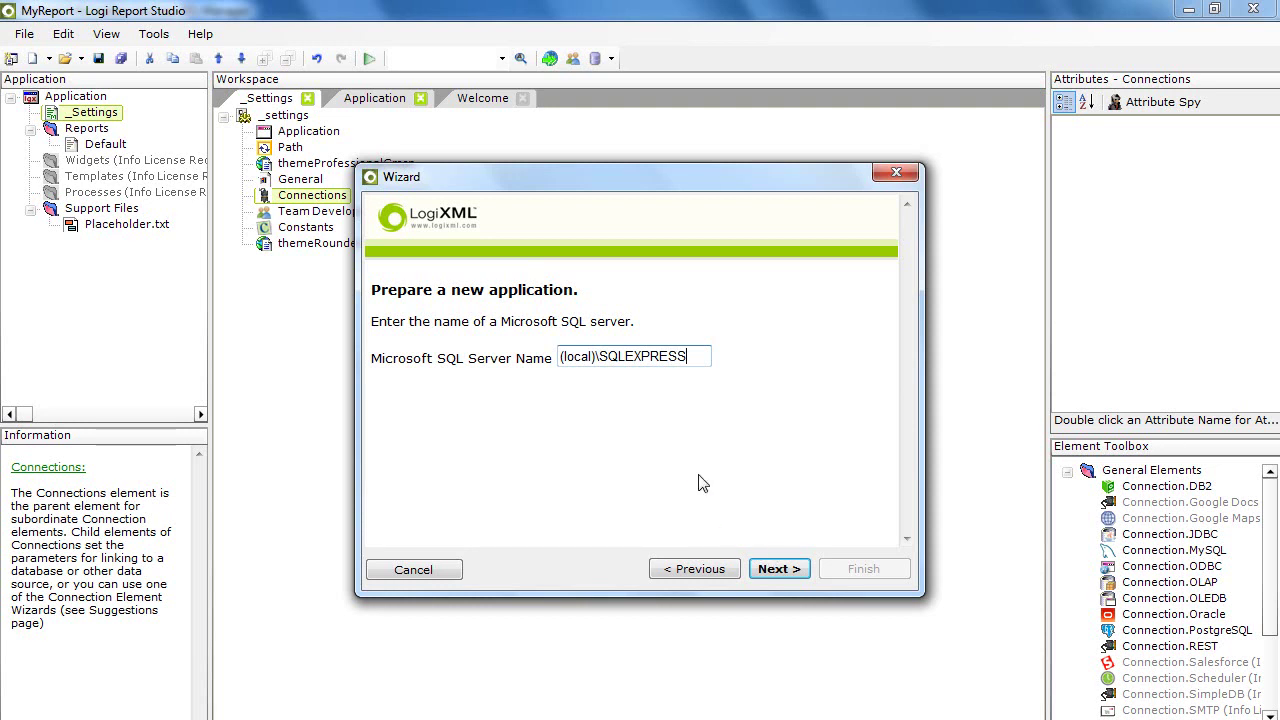
left_click(778, 574)
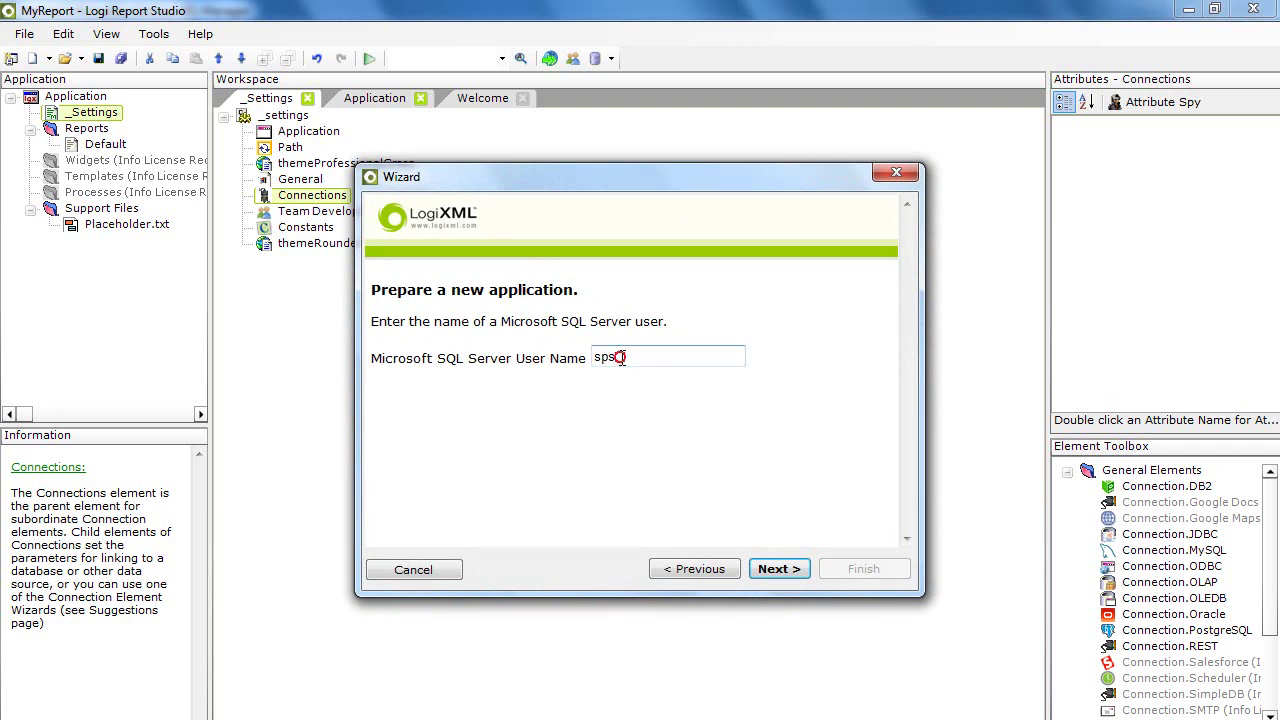
left_click(766, 569)
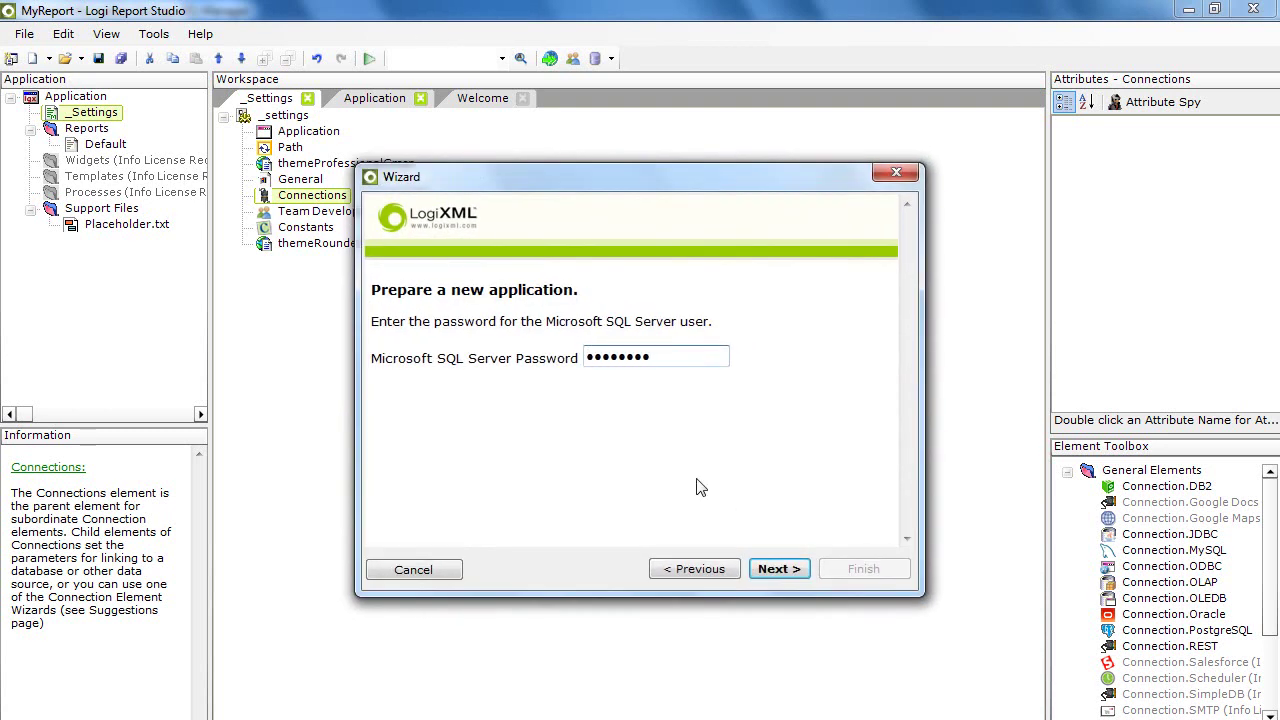
left_click(777, 572)
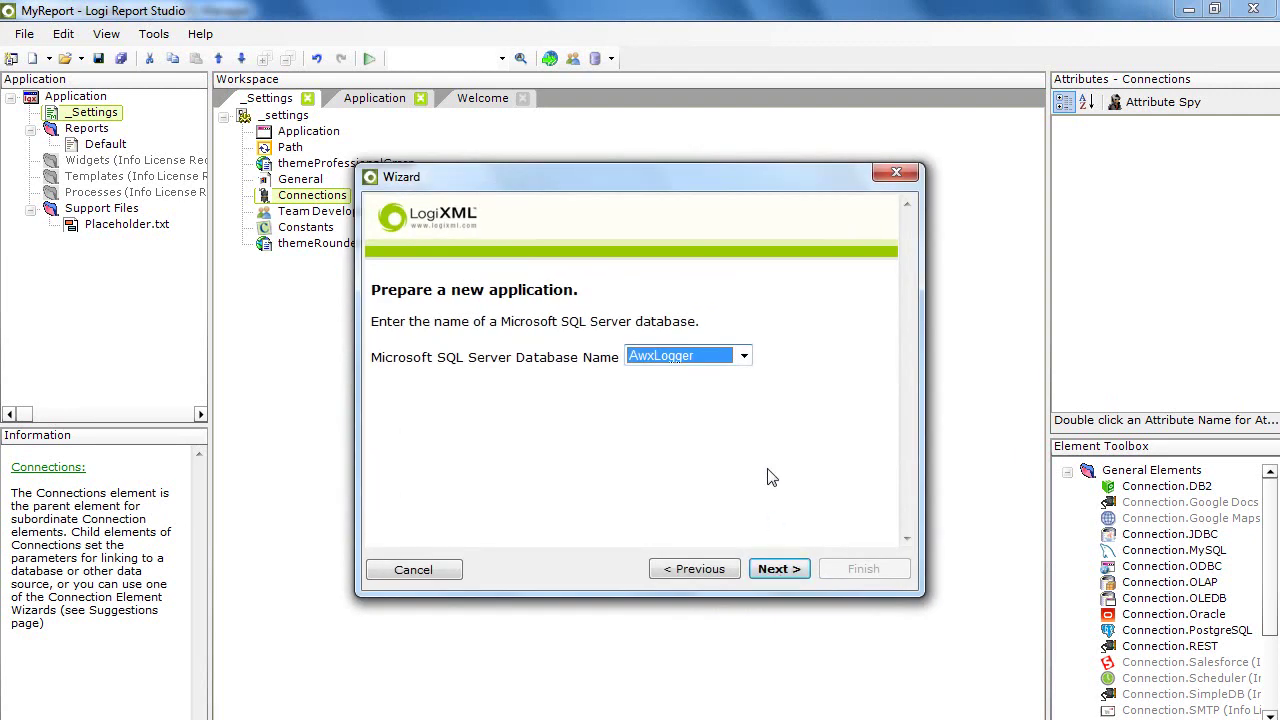
Step: Choose UNkwh as the SQL Server database, test the connection and continue past the test results
left_click(744, 356)
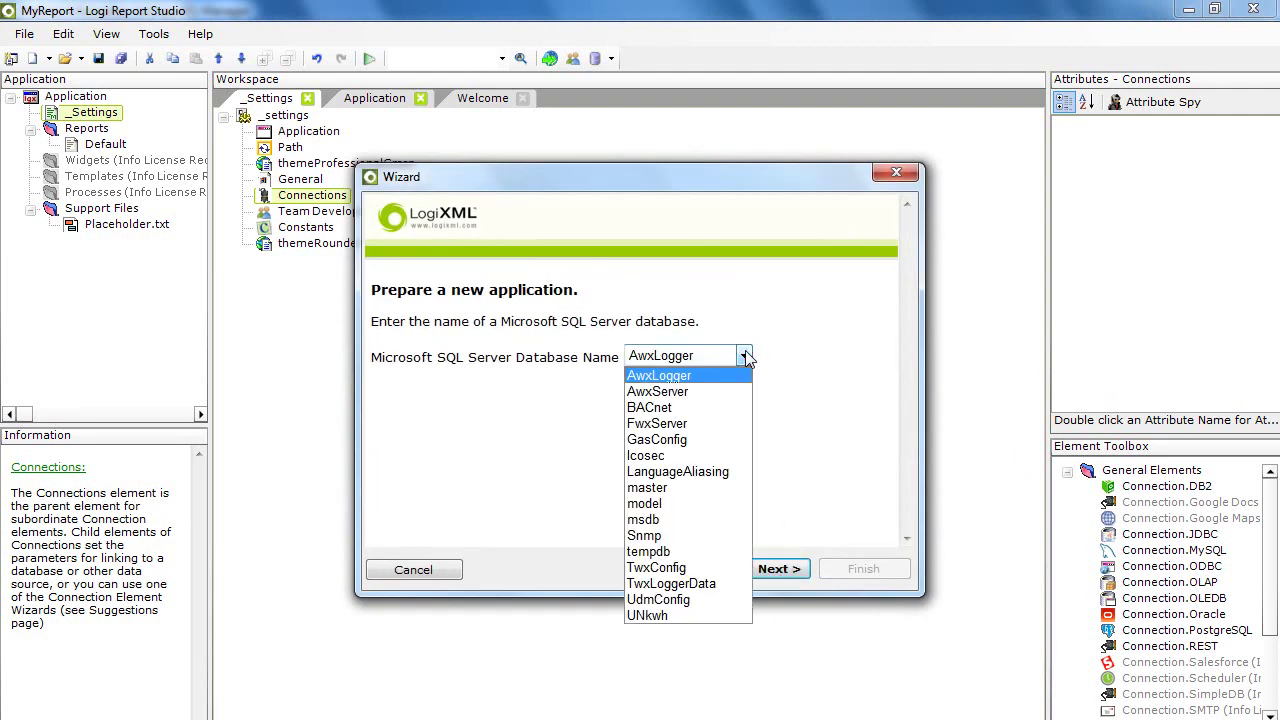
left_click(676, 616)
left_click(779, 572)
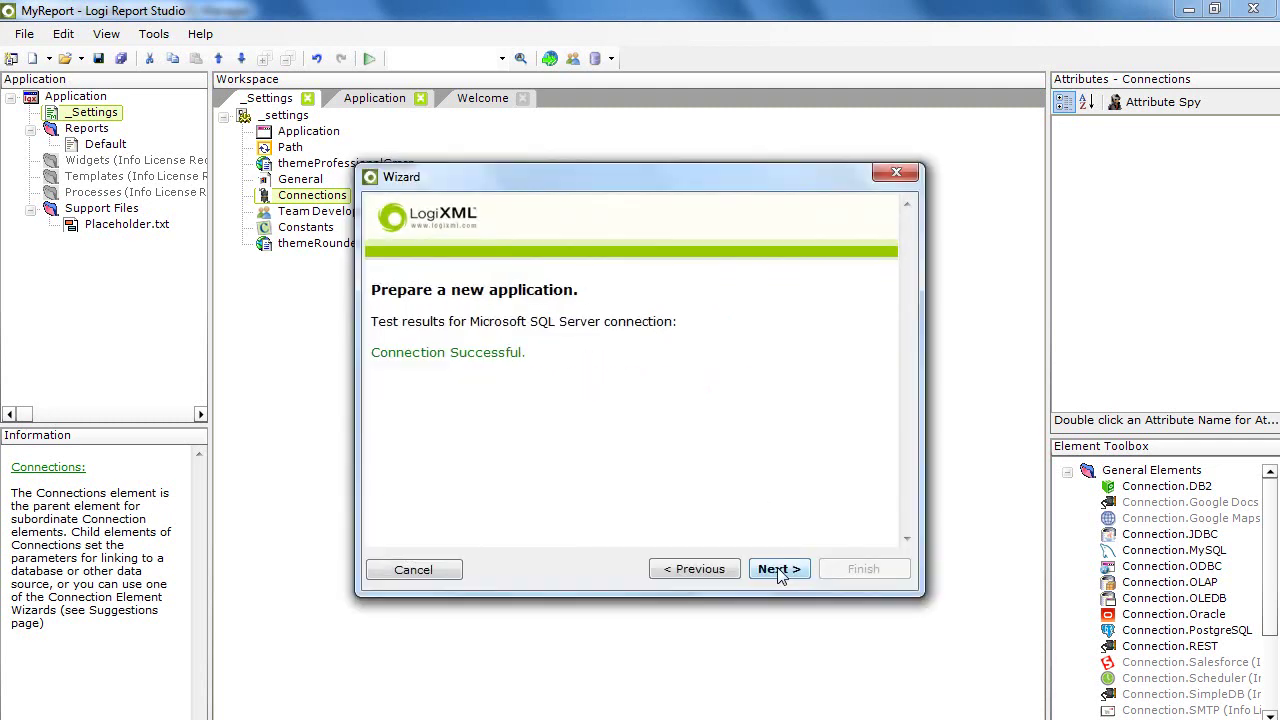
left_click(772, 570)
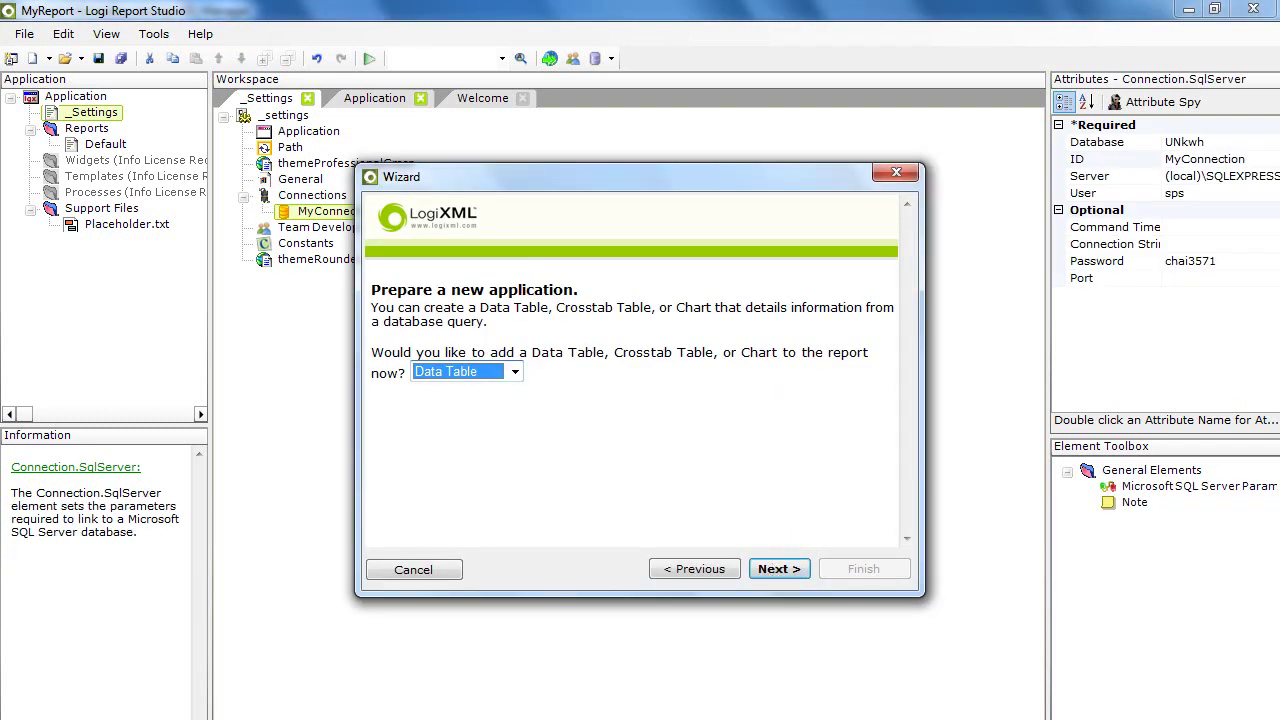
Step: Switch to SQL Server Management Studio, collapse dbo.result and examine which tables the UNkwh database contains, including dbo.kwh and dbo.kwhYesterday
key("alt+Tab")
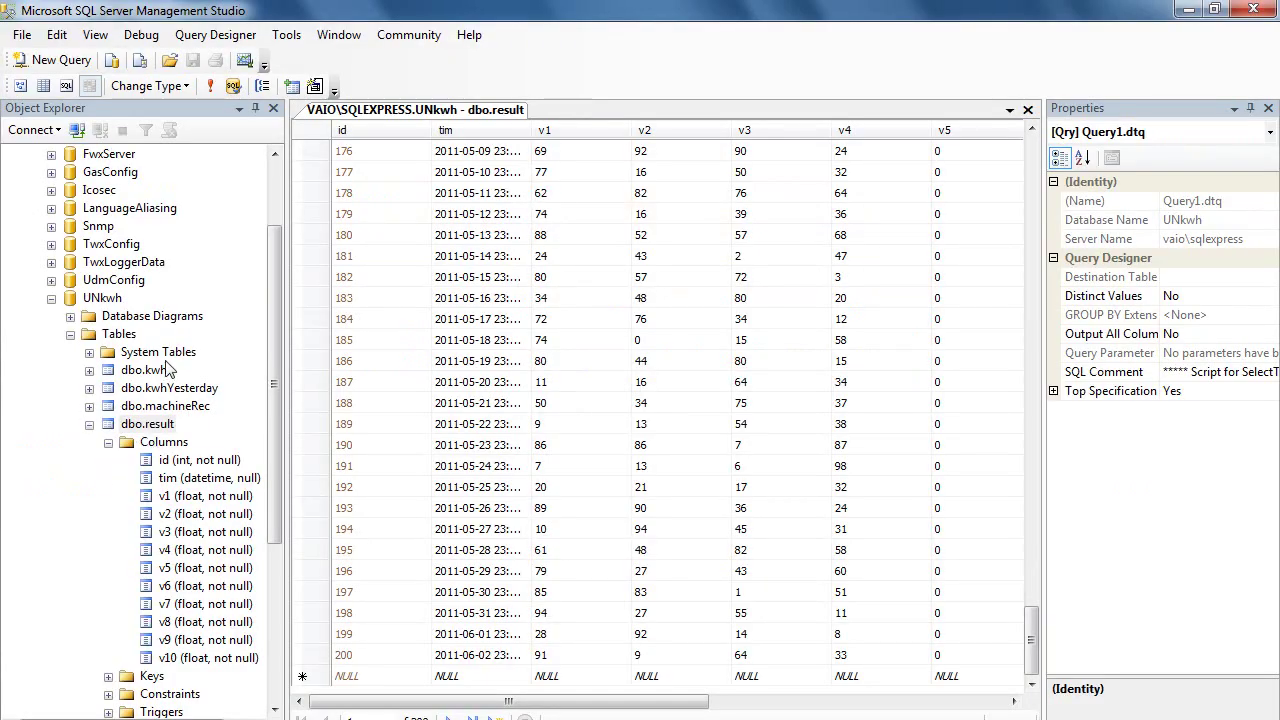
left_click(90, 425)
left_click(160, 426)
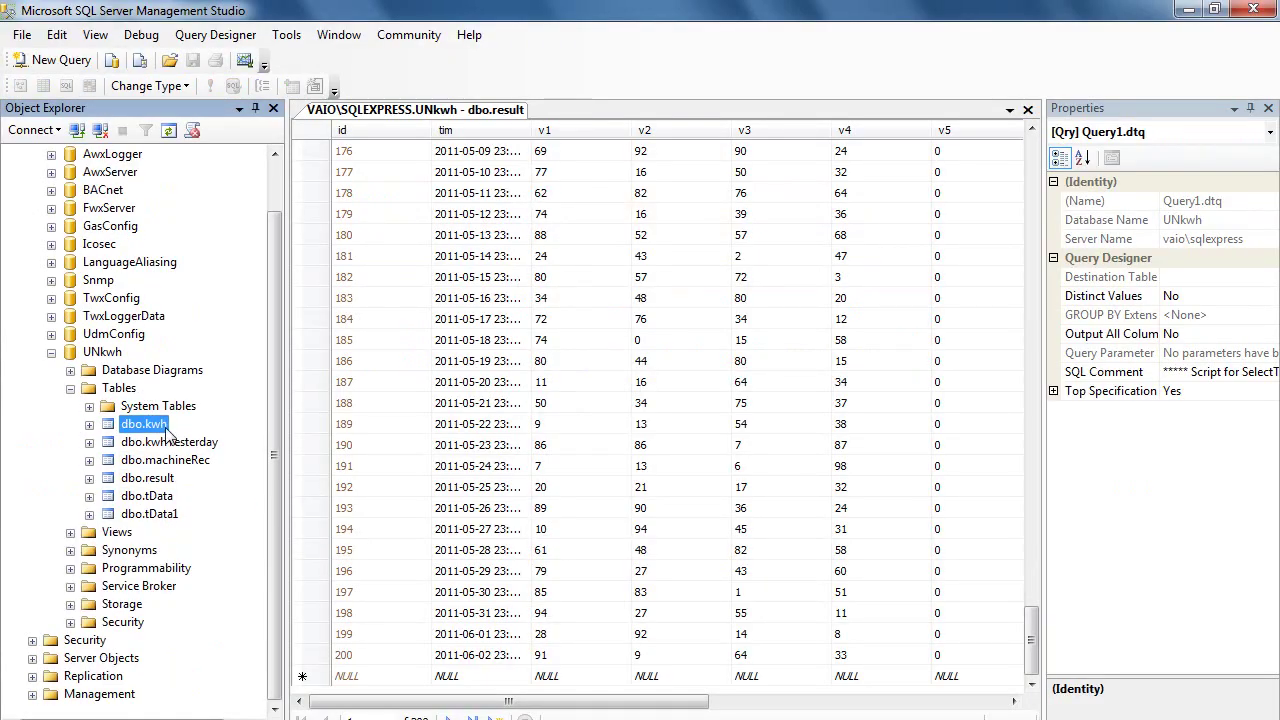
left_click(178, 443)
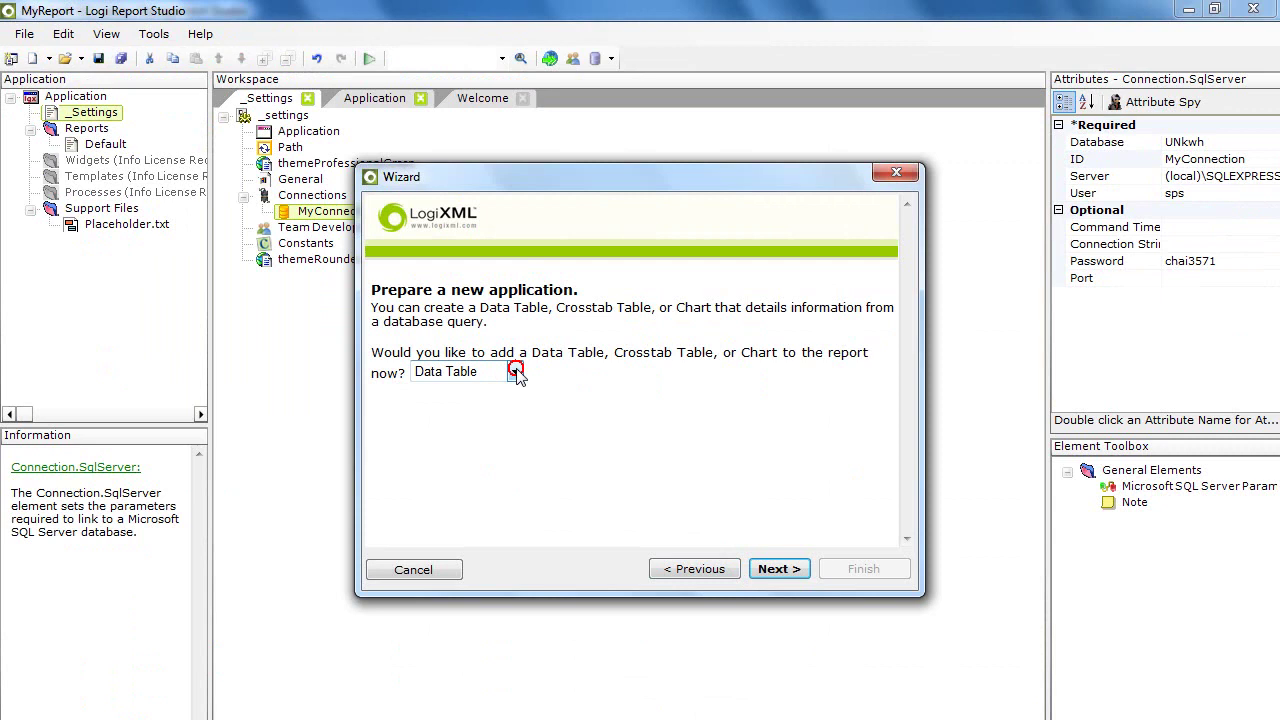
Step: Choose Data Table as the element to add to the report and continue to the data connection choice
left_click(516, 372)
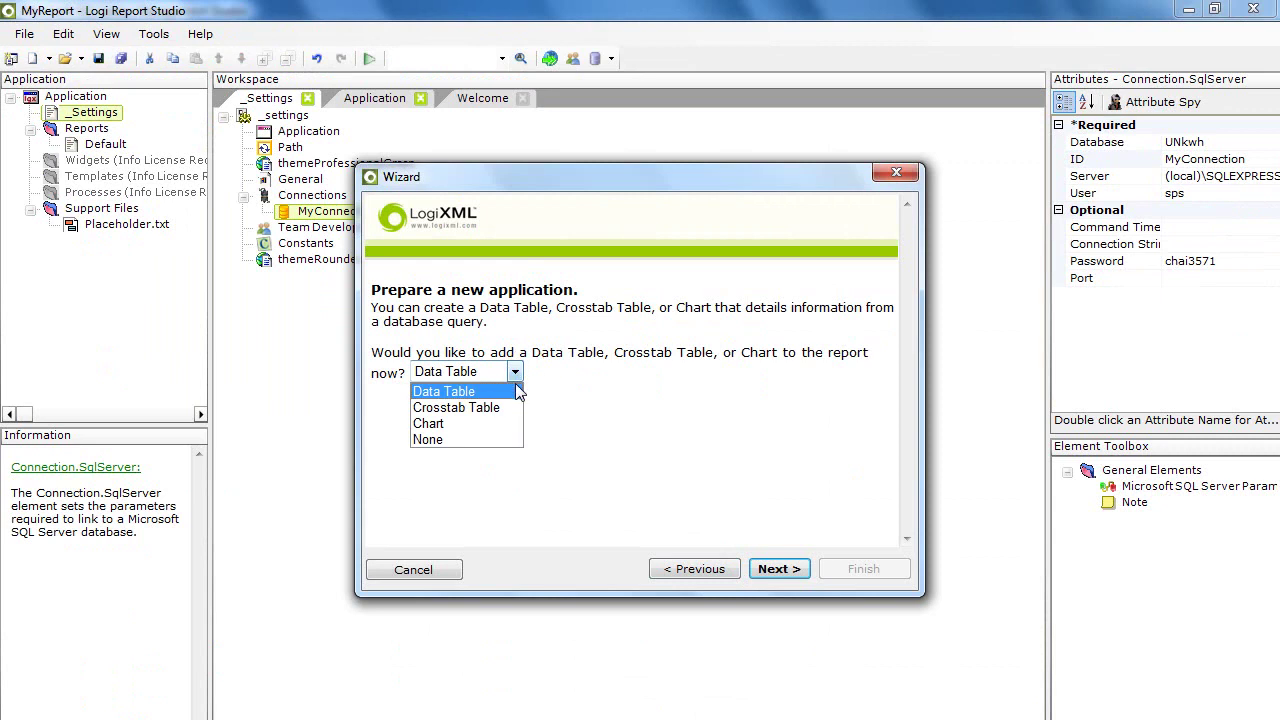
left_click(517, 381)
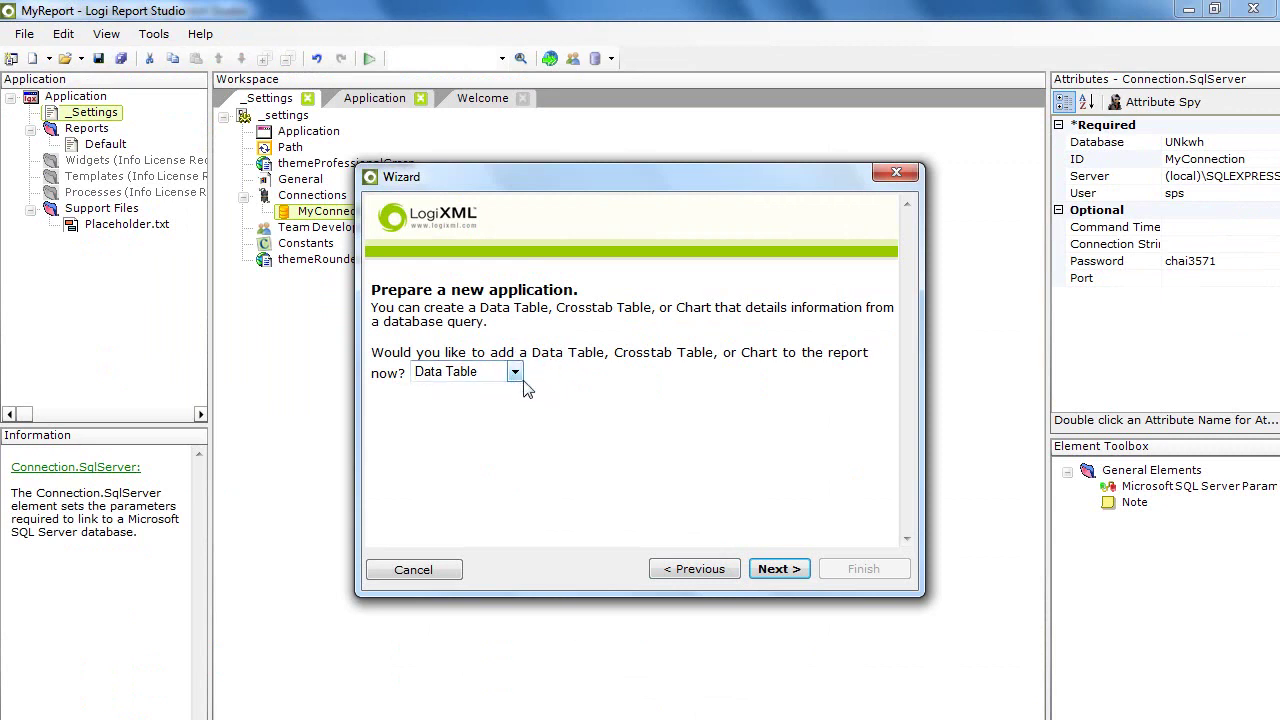
left_click(517, 383)
left_click(558, 384)
left_click(778, 568)
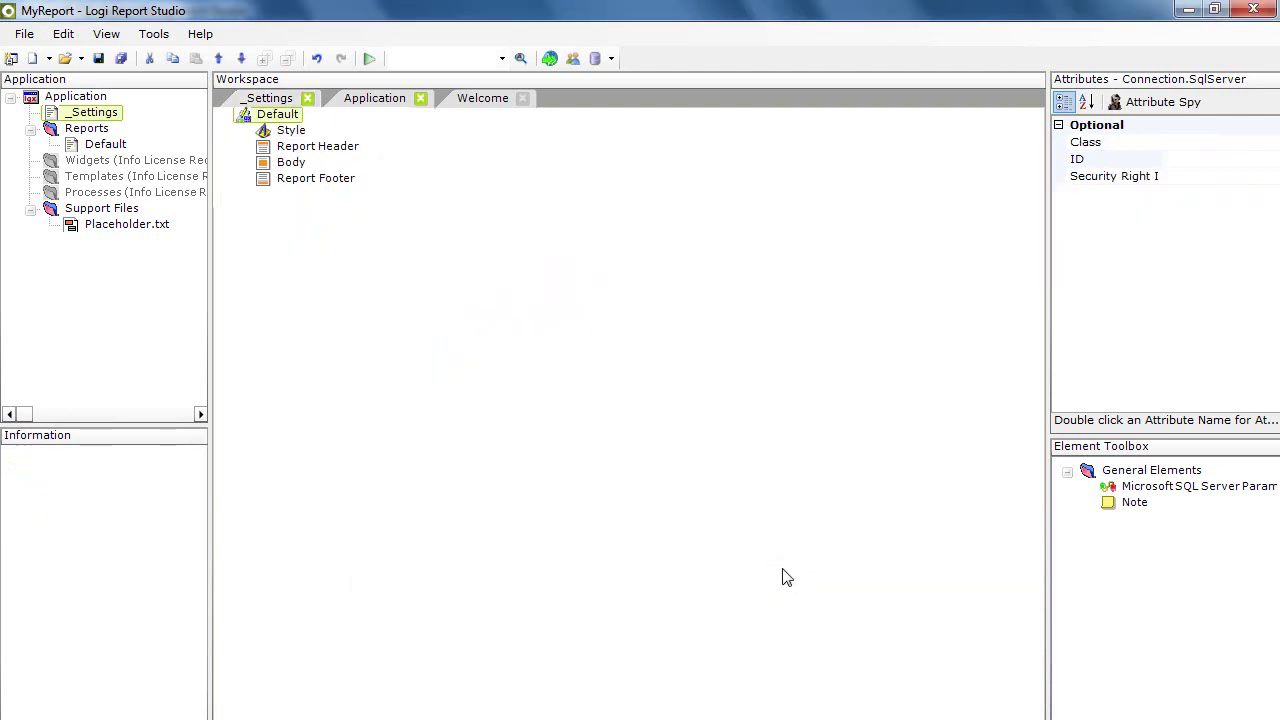
left_click(776, 568)
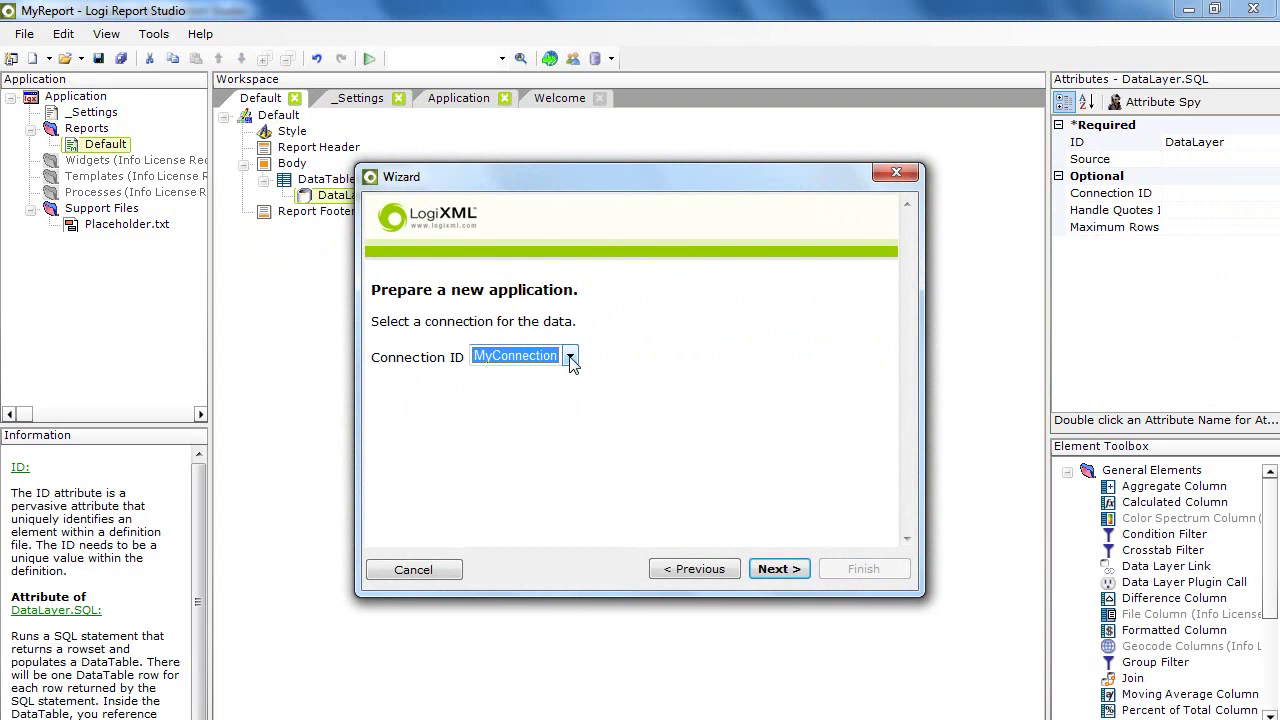
Step: Keep MyConnection as the data table's connection ID and continue to the SQL query
left_click(570, 358)
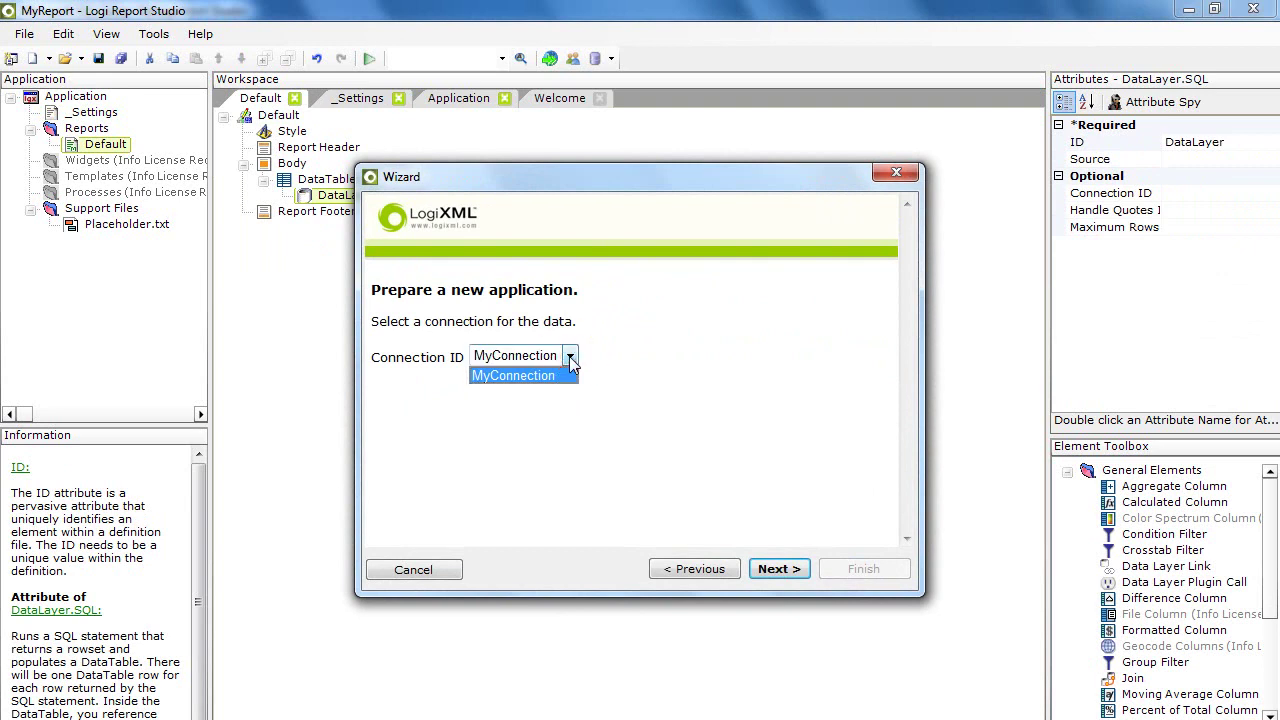
left_click(570, 358)
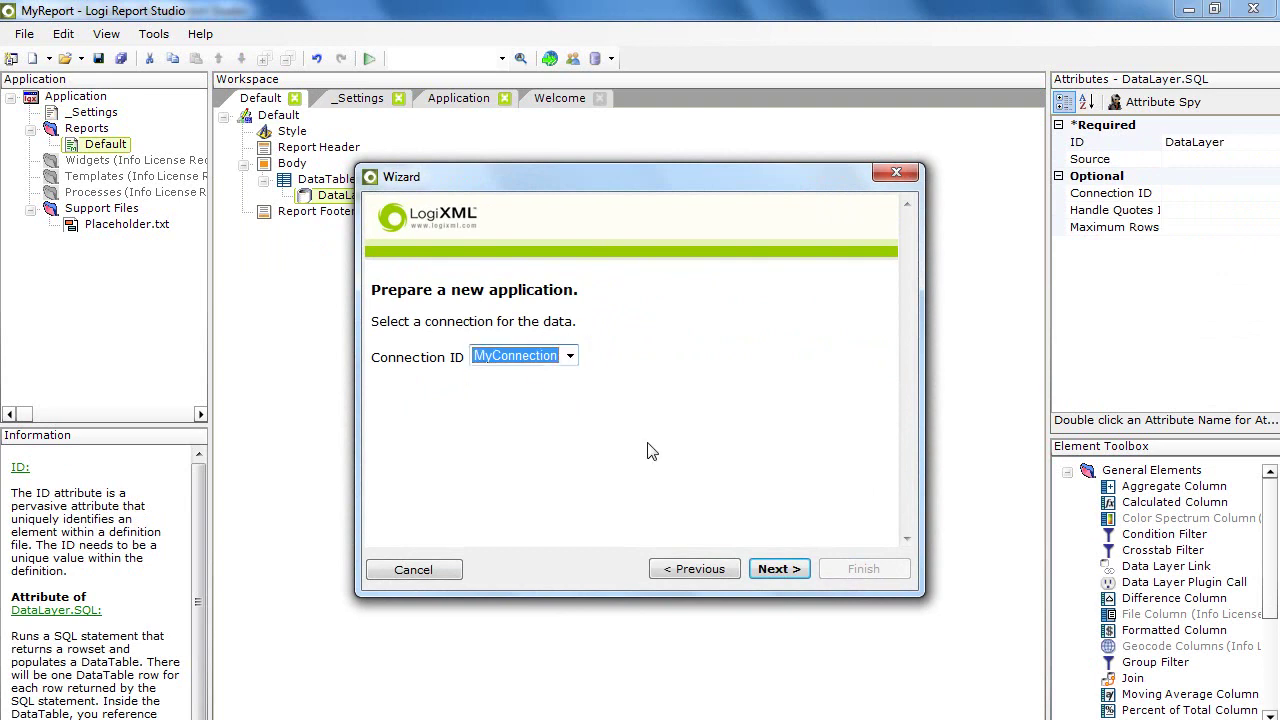
left_click(778, 570)
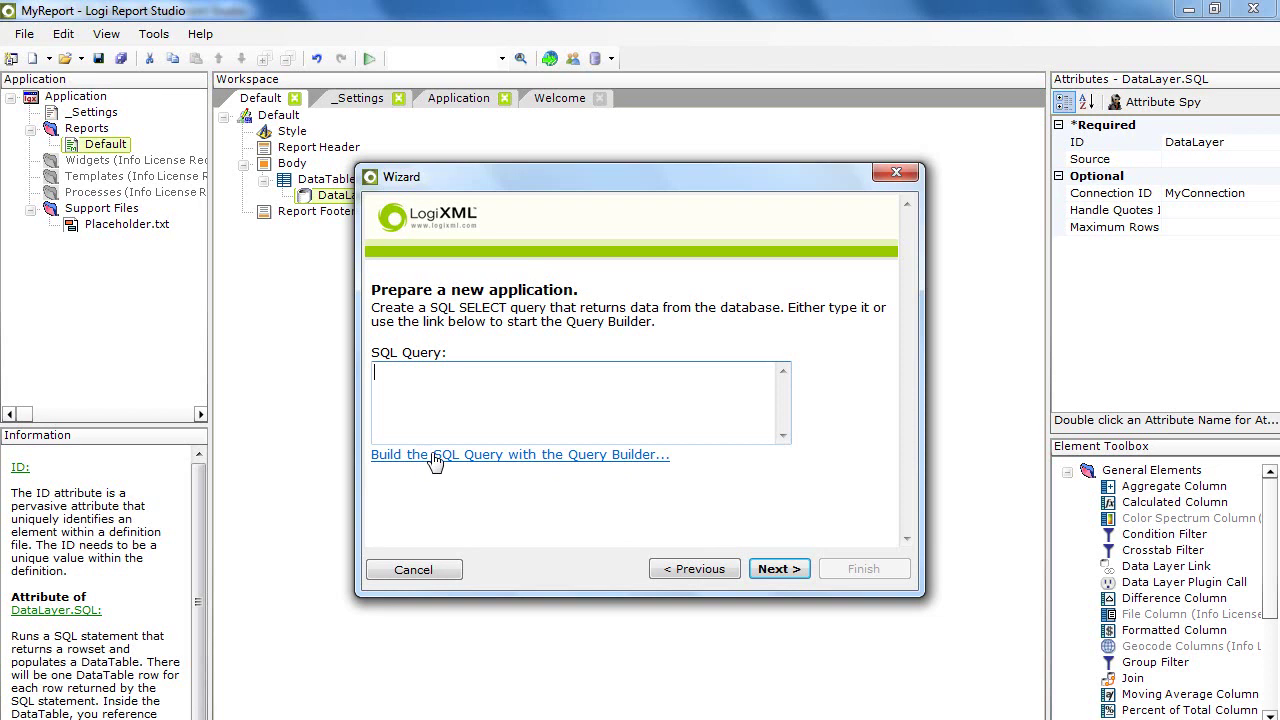
Step: Build the SQL query in the Query Builder by adding the kwh table with all its columns (*), and accept it
left_click(504, 462)
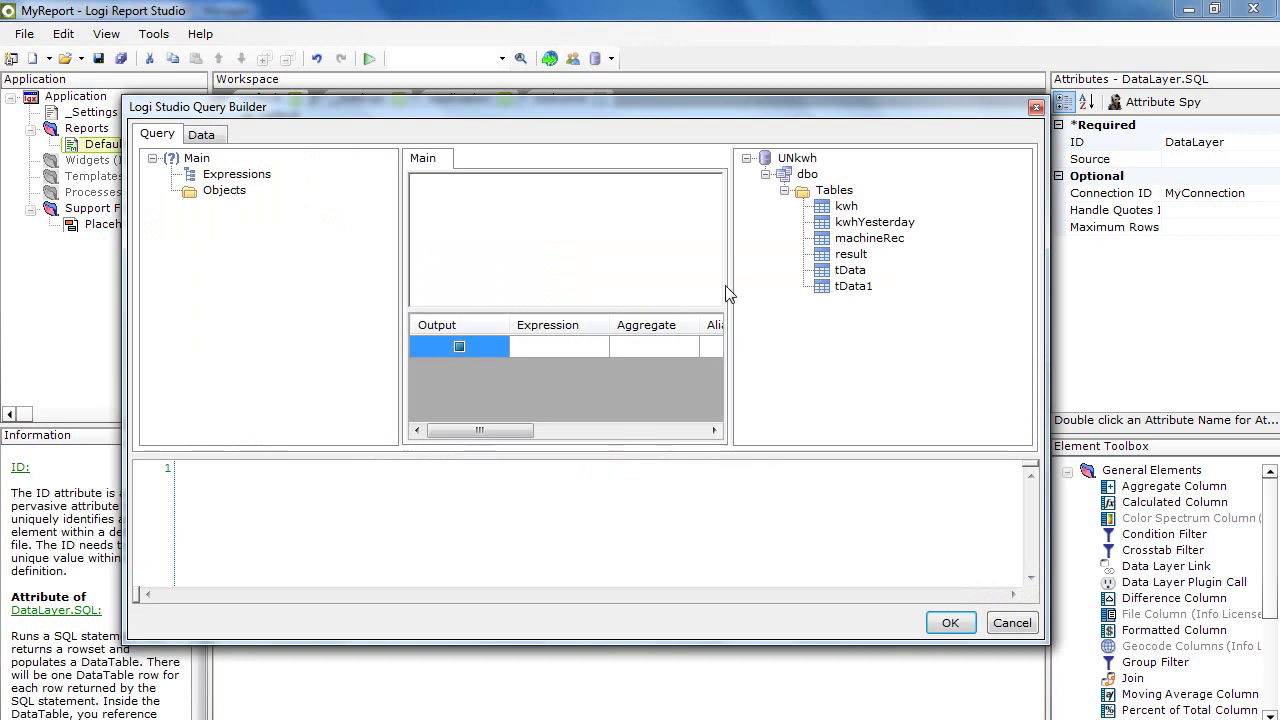
left_click(845, 208)
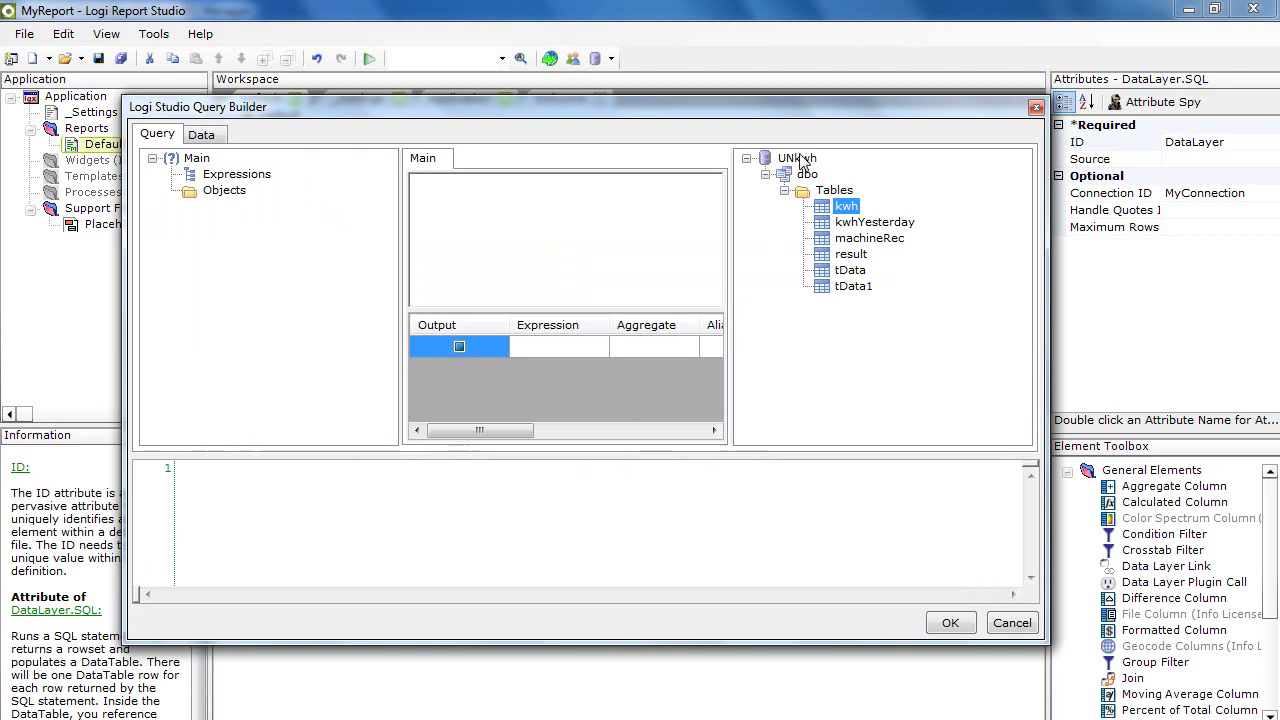
left_click_drag(845, 208, 632, 236)
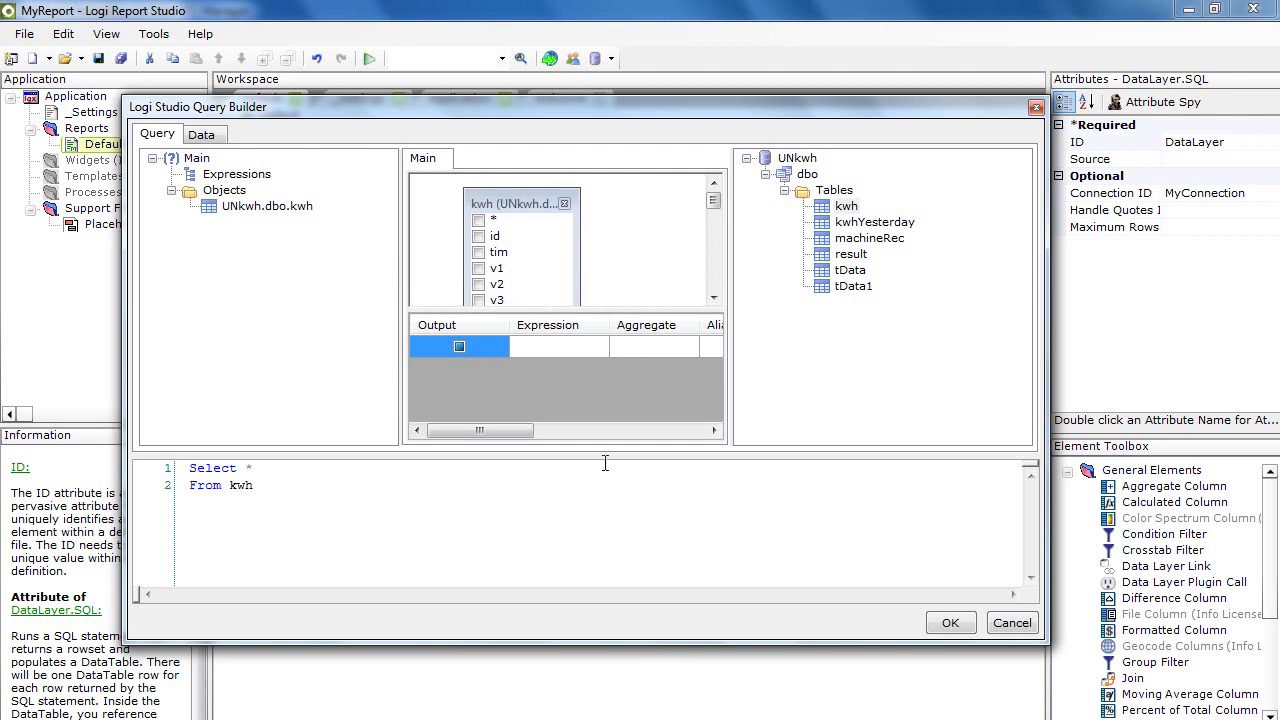
left_click_drag(574, 311, 576, 383)
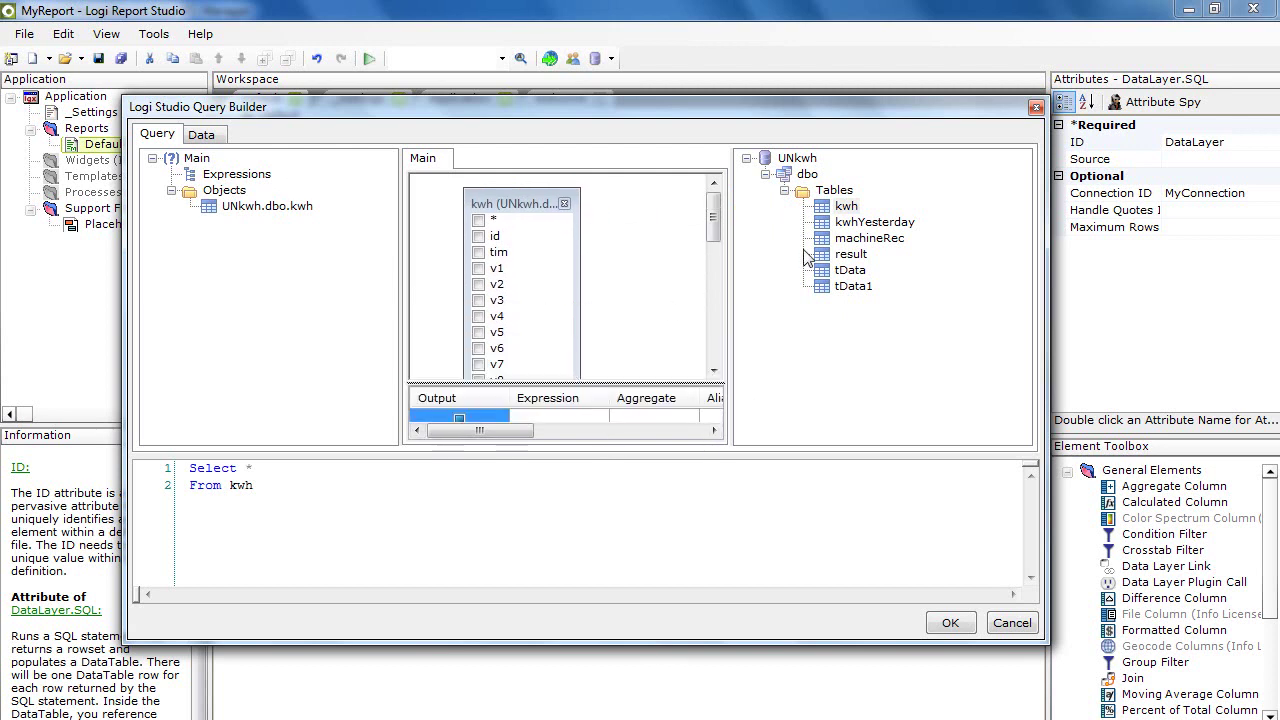
left_click(478, 220)
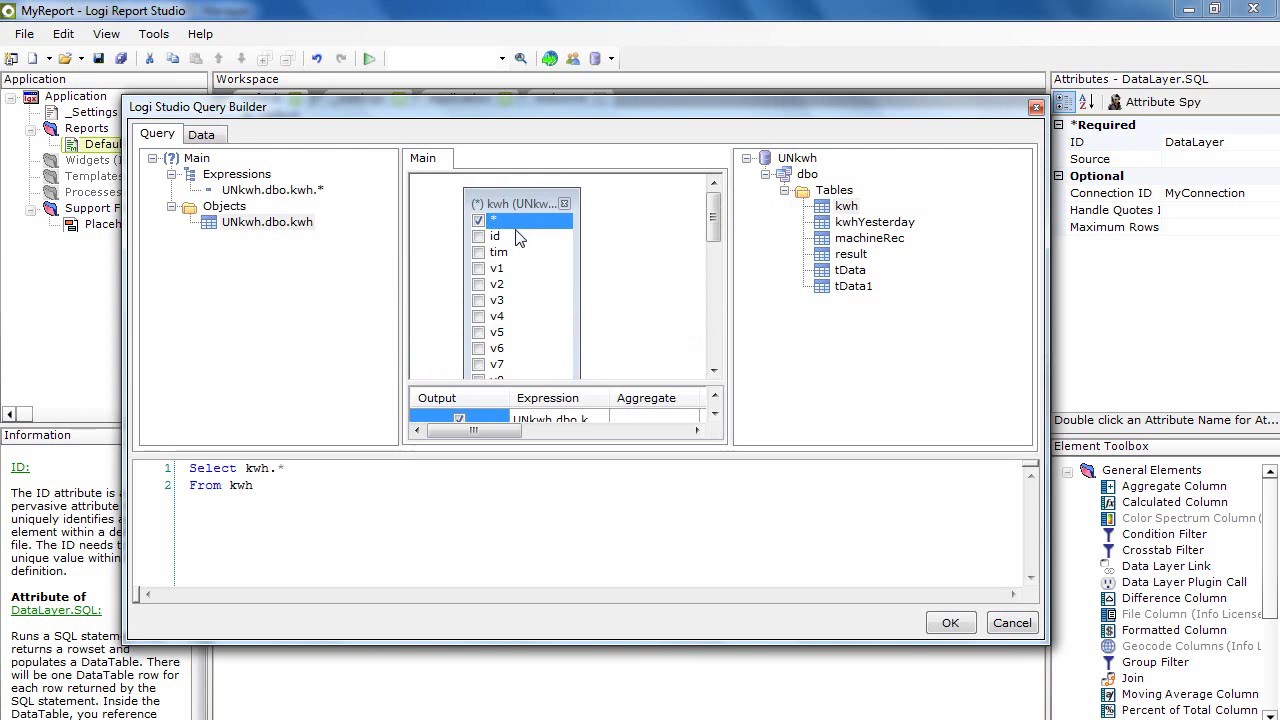
left_click(950, 623)
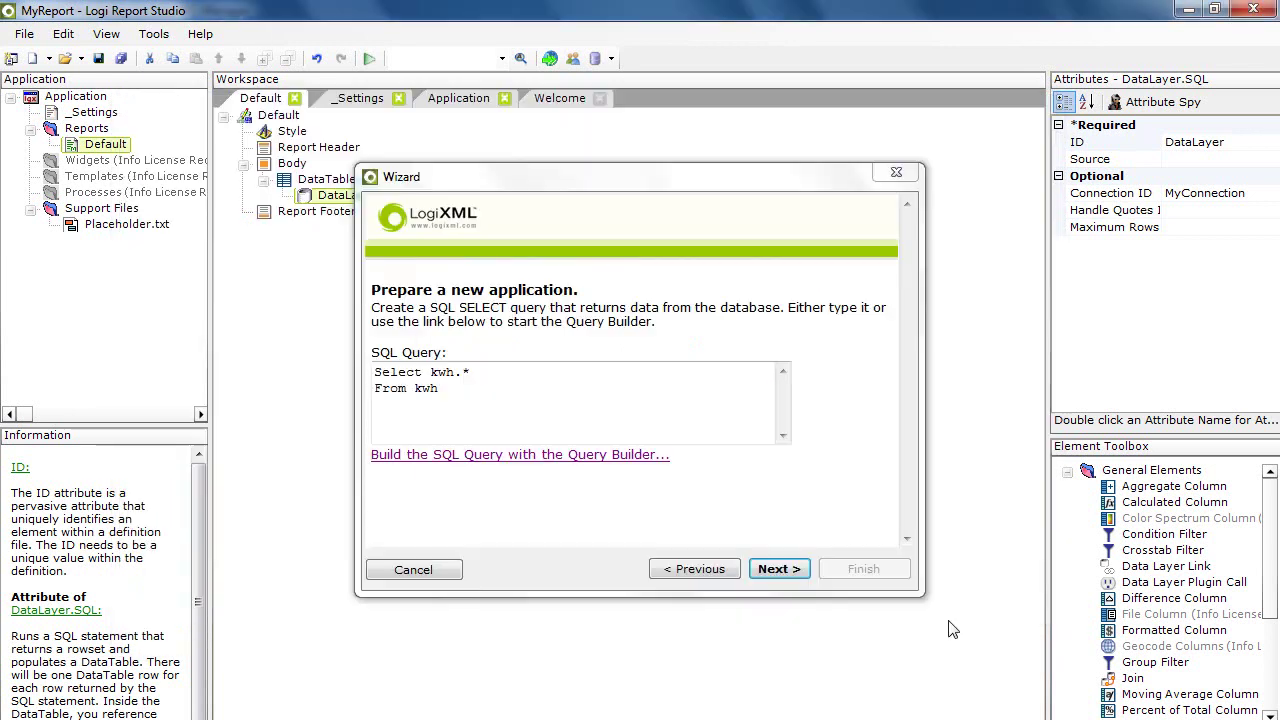
left_click(774, 571)
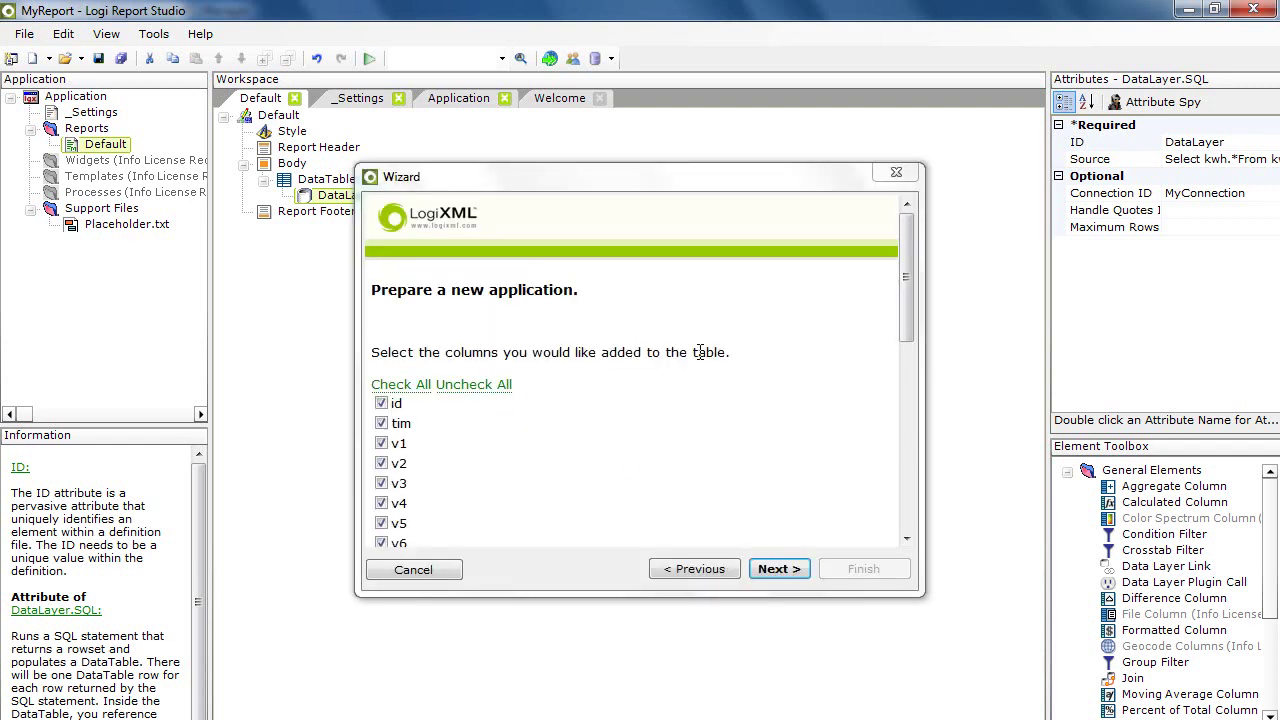
Step: Exclude the id column from the data table, keeping tim and all the v columns selected
mouse_move(904, 300)
left_mouse_down()
mouse_move(908, 455)
mouse_move(922, 283)
left_mouse_up()
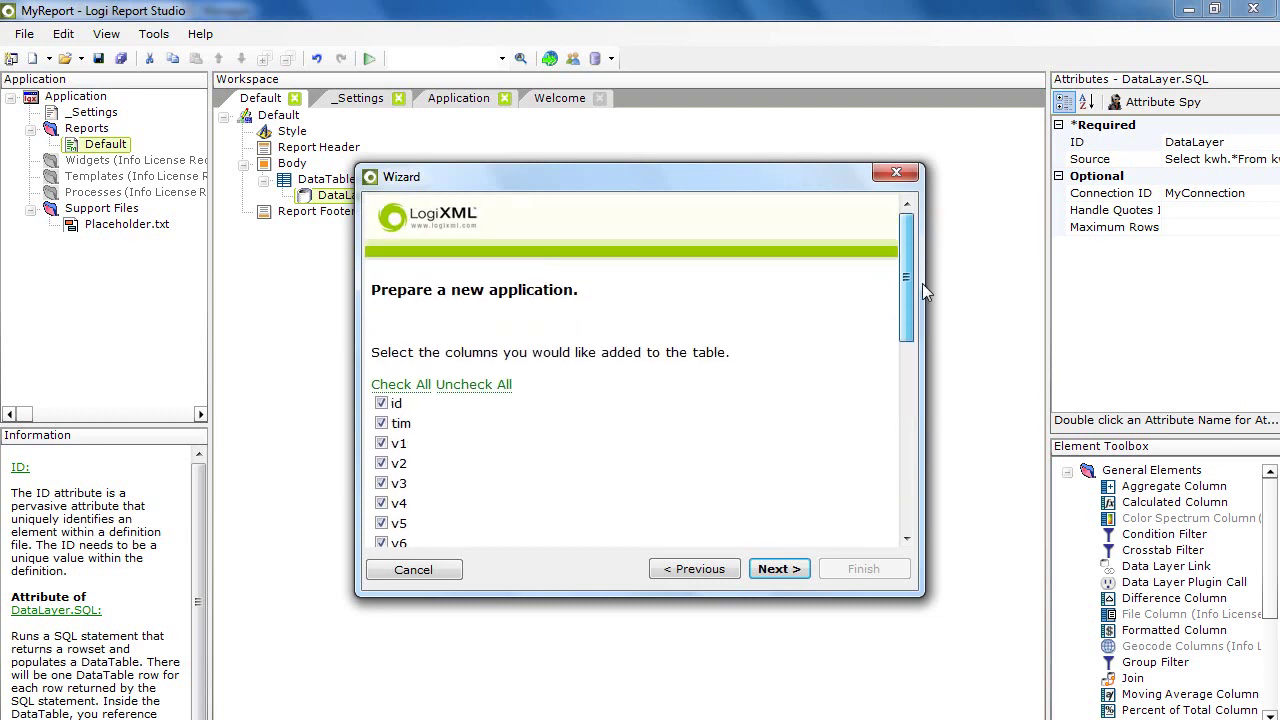
left_click(381, 403)
left_click_drag(910, 318, 897, 453)
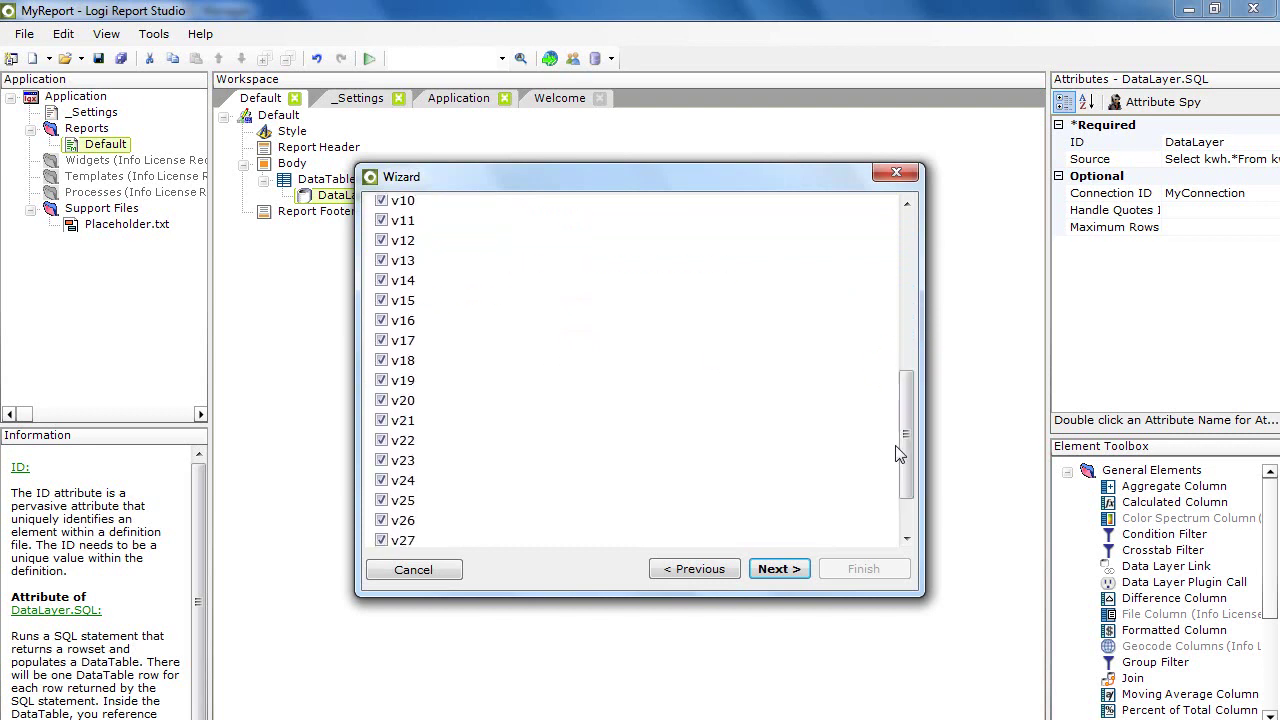
left_click(778, 569)
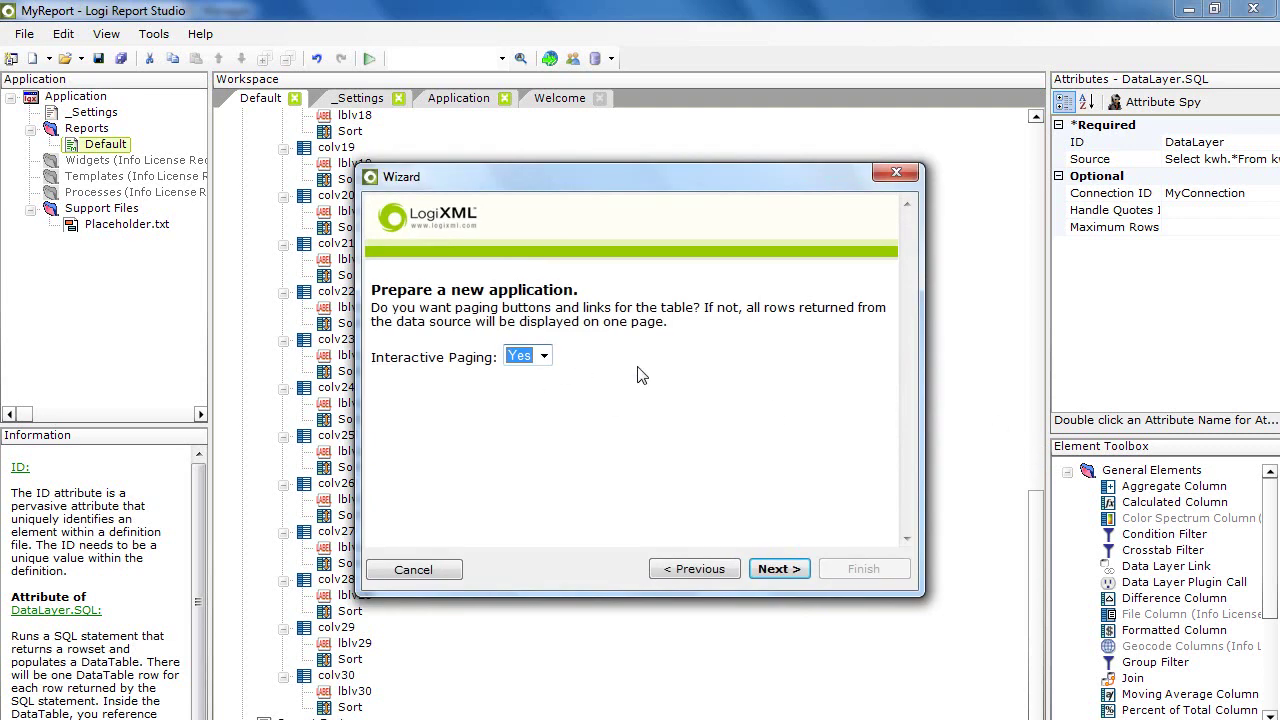
Step: Keep interactive paging at Yes and set the rows per page to 50
left_click(779, 568)
left_click(518, 354)
double_click(518, 354)
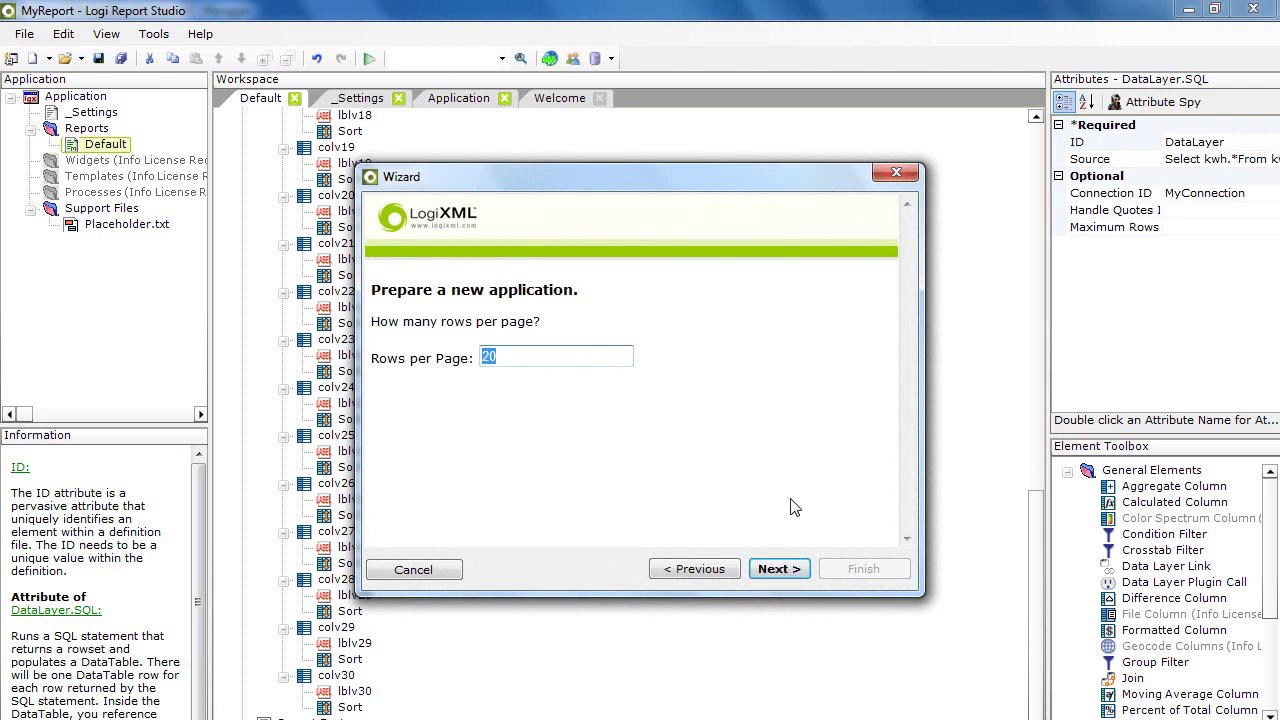
type("50")
left_click(780, 569)
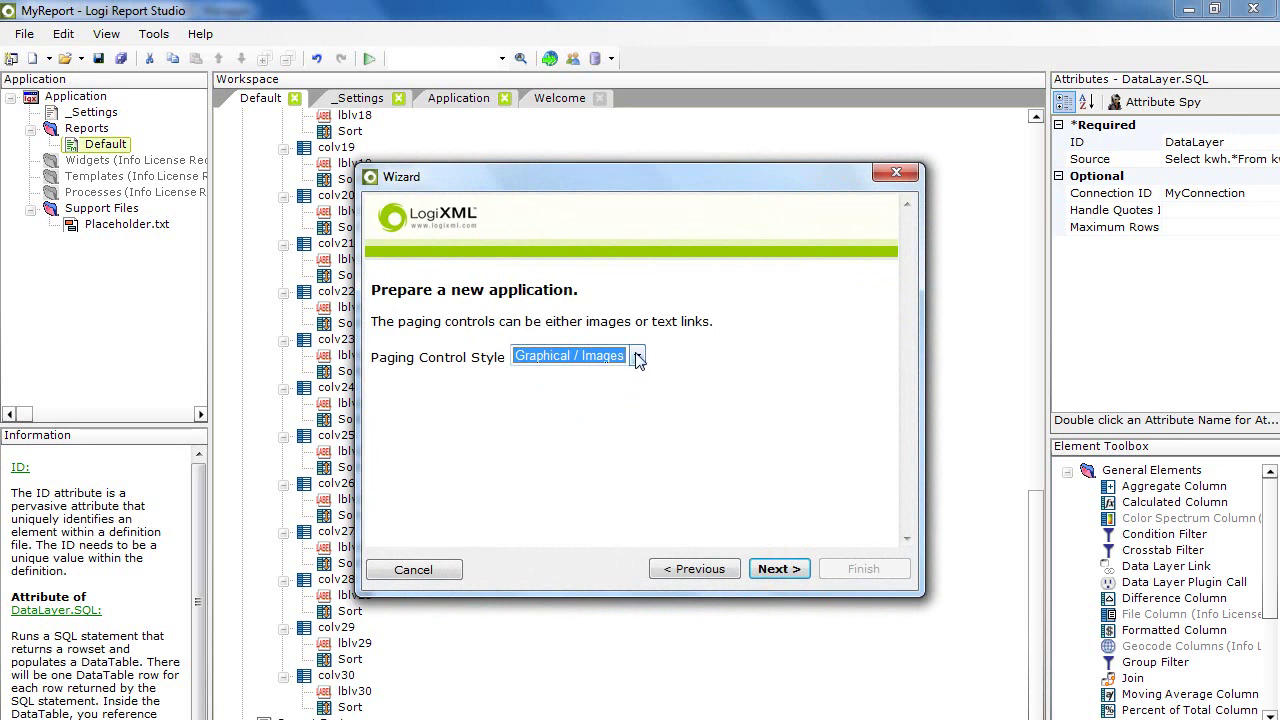
Step: Keep Graphical / Images as the paging control style and finish the new application wizard
left_click(636, 356)
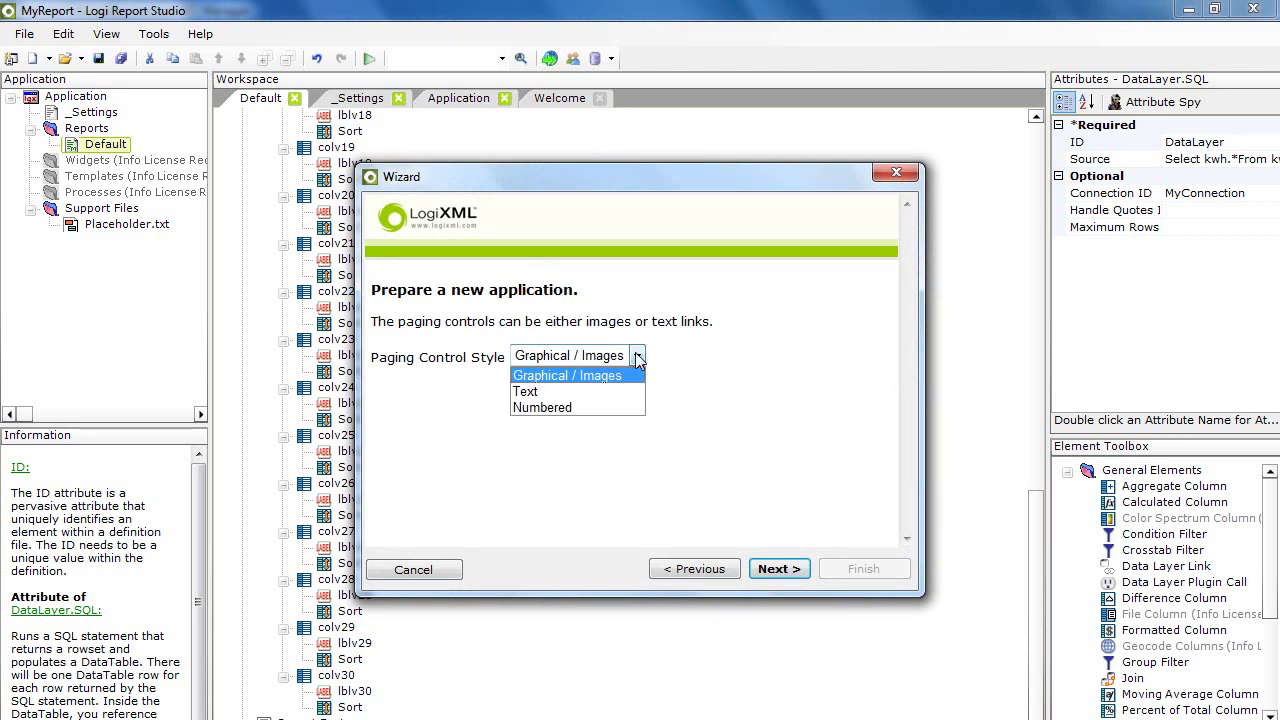
left_click(636, 356)
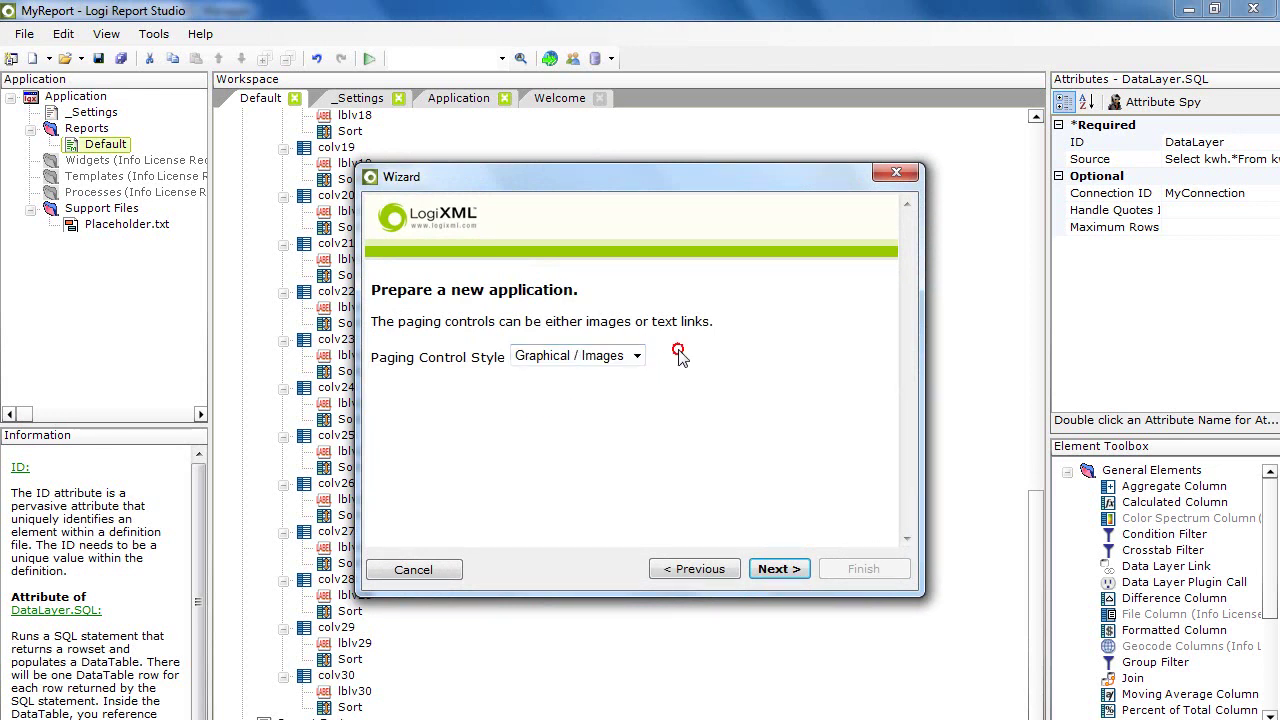
left_click(770, 572)
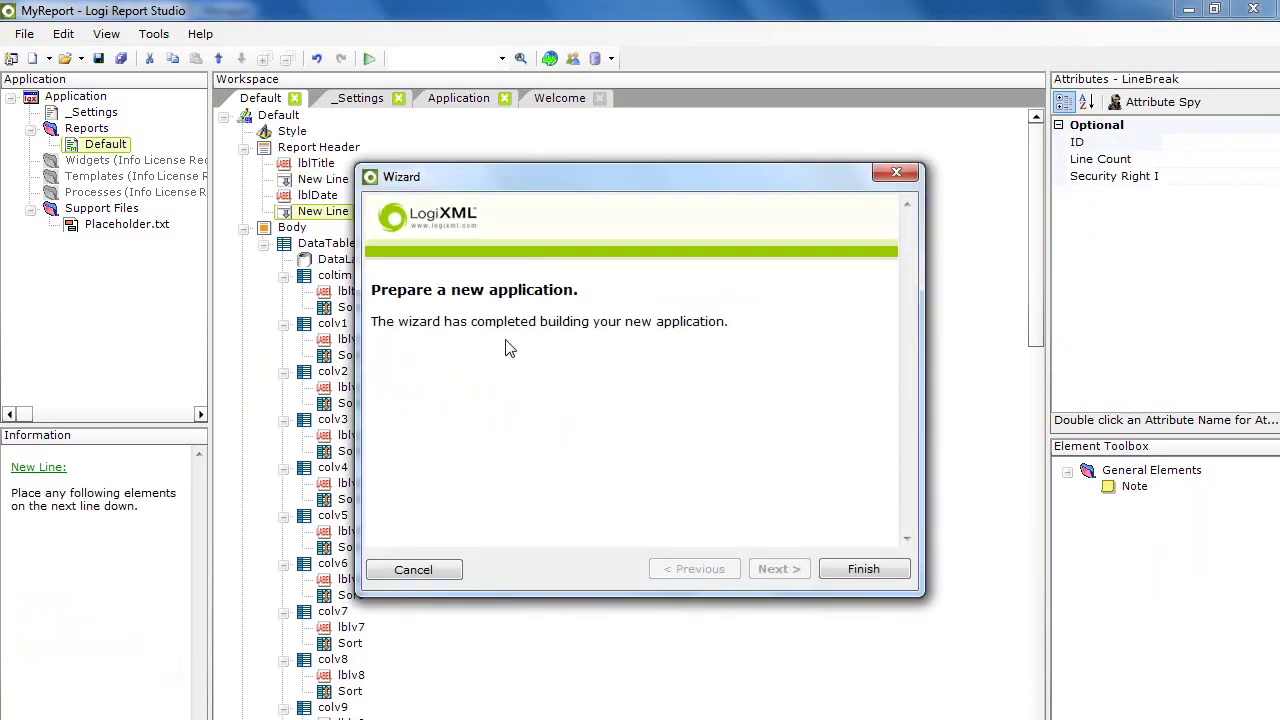
left_click(858, 570)
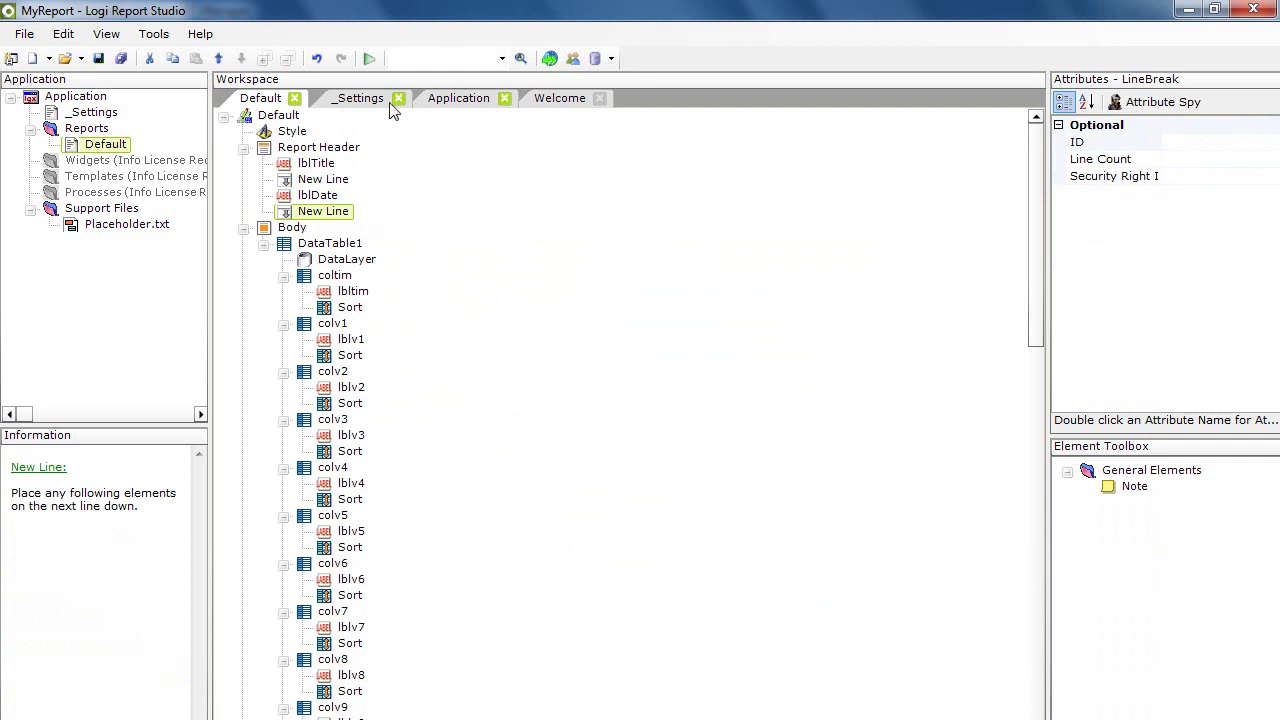
Step: Run the MyReport application, page through the data table to page 5, and close the browser
left_click(369, 59)
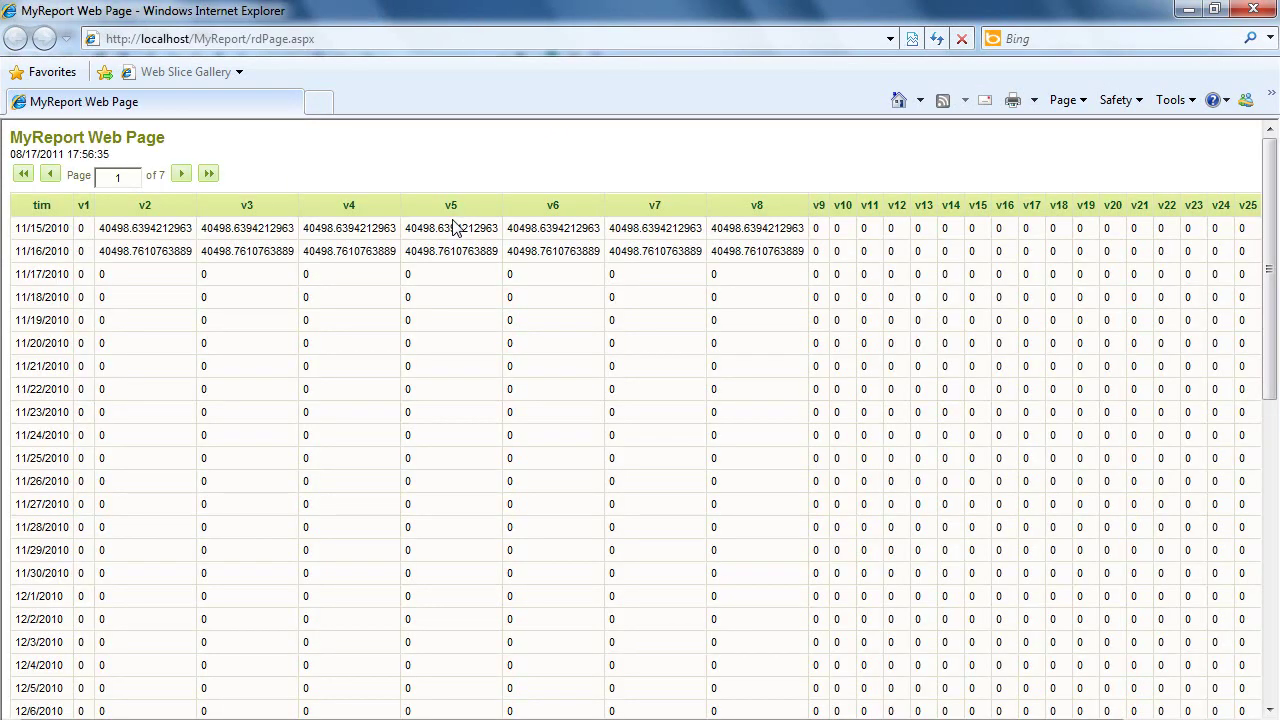
left_click(183, 175)
left_click(183, 175)
left_click(183, 175)
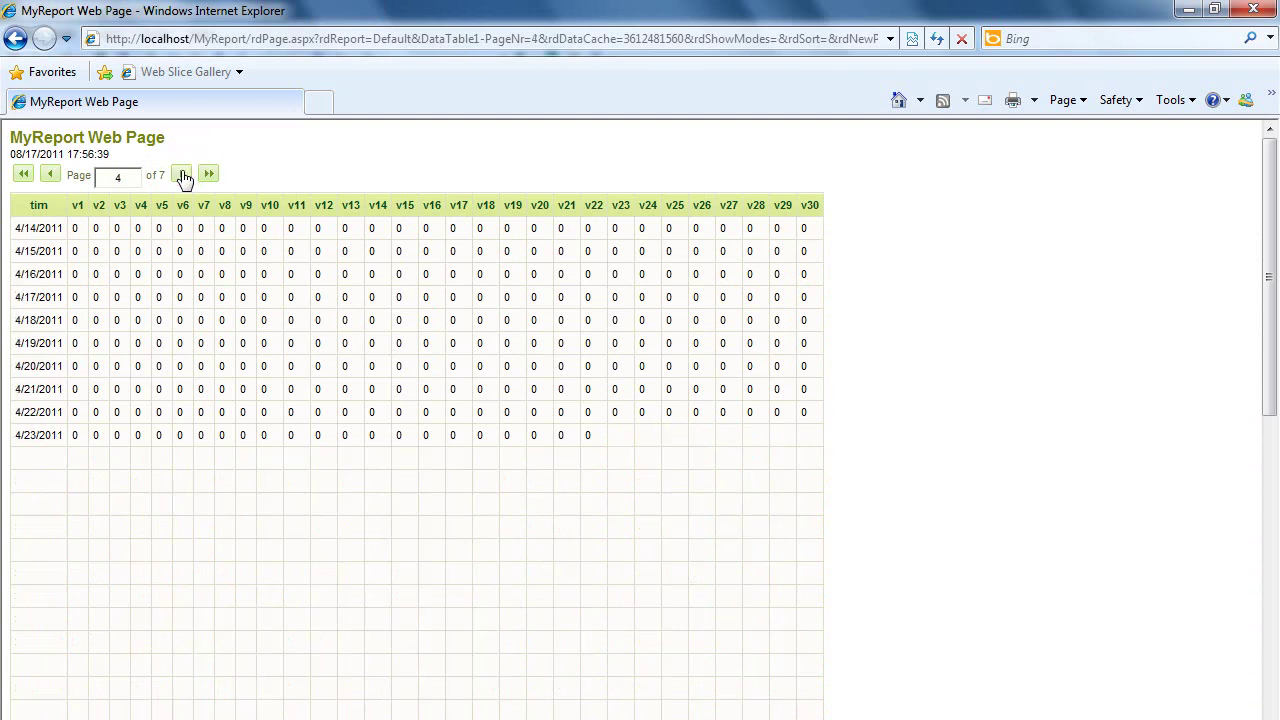
left_click(183, 175)
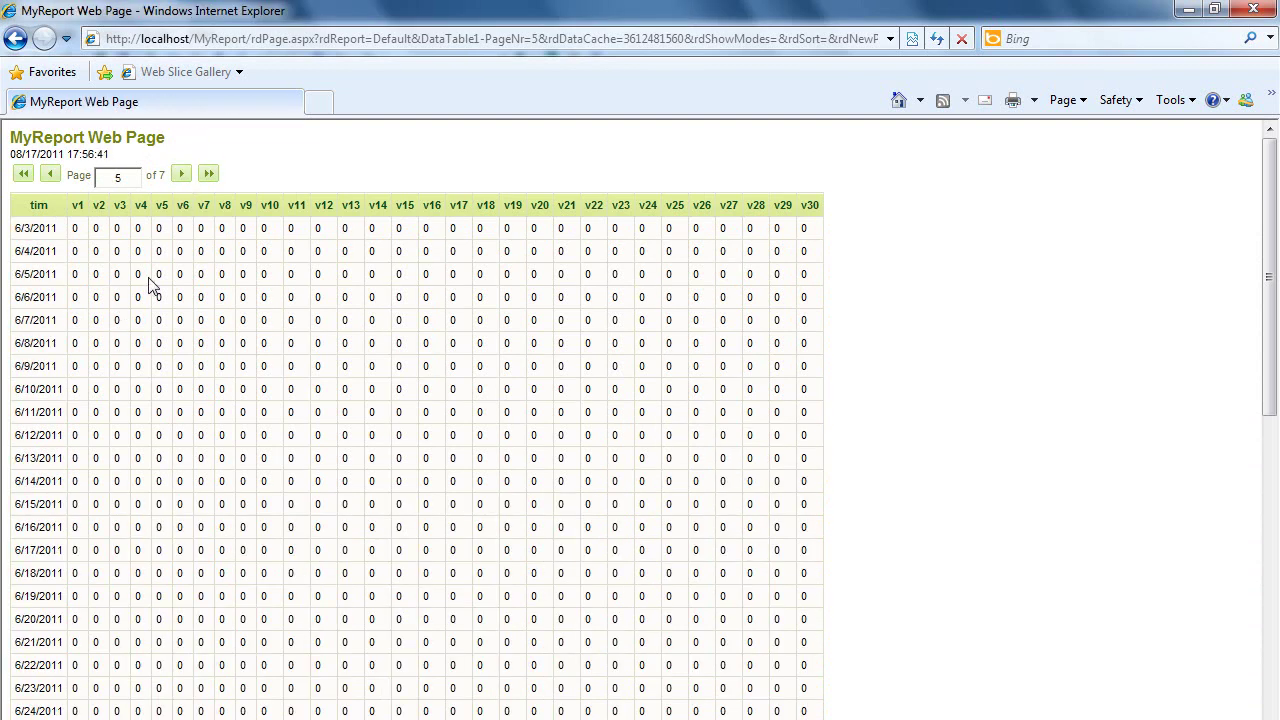
left_click(1253, 10)
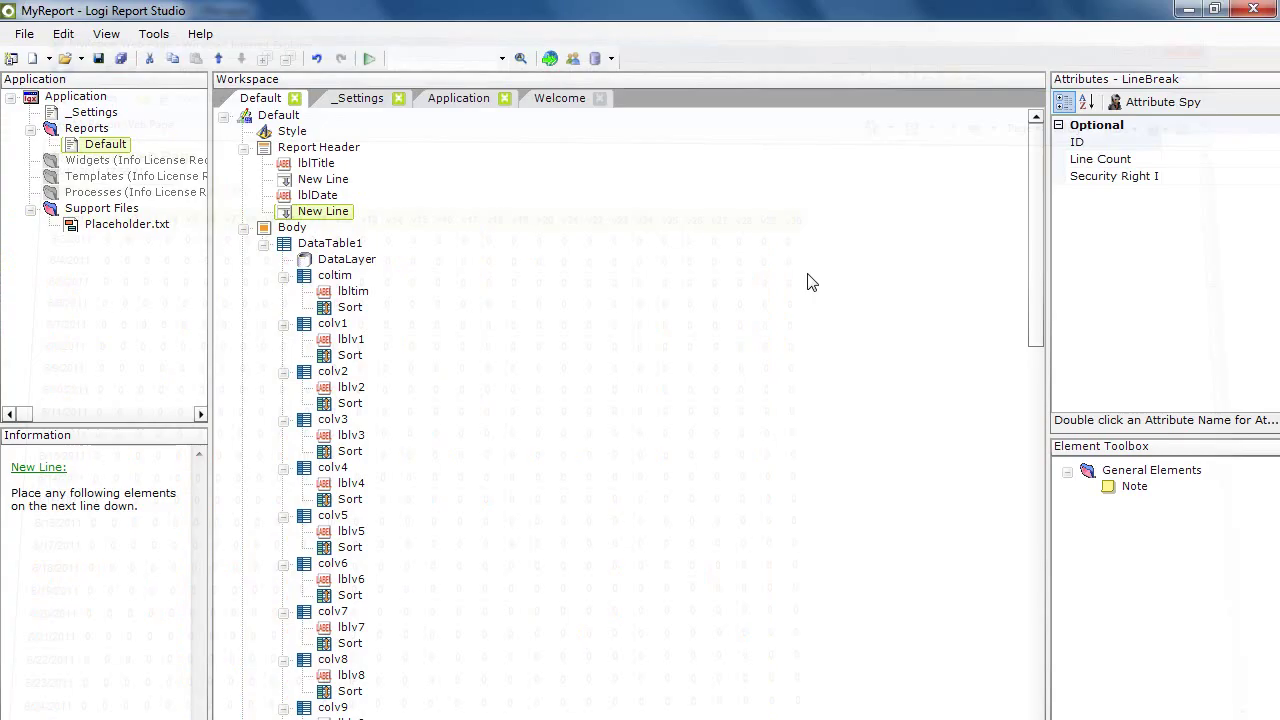
Step: Delete DataTable1 from the Body of the Default report
left_click(305, 243)
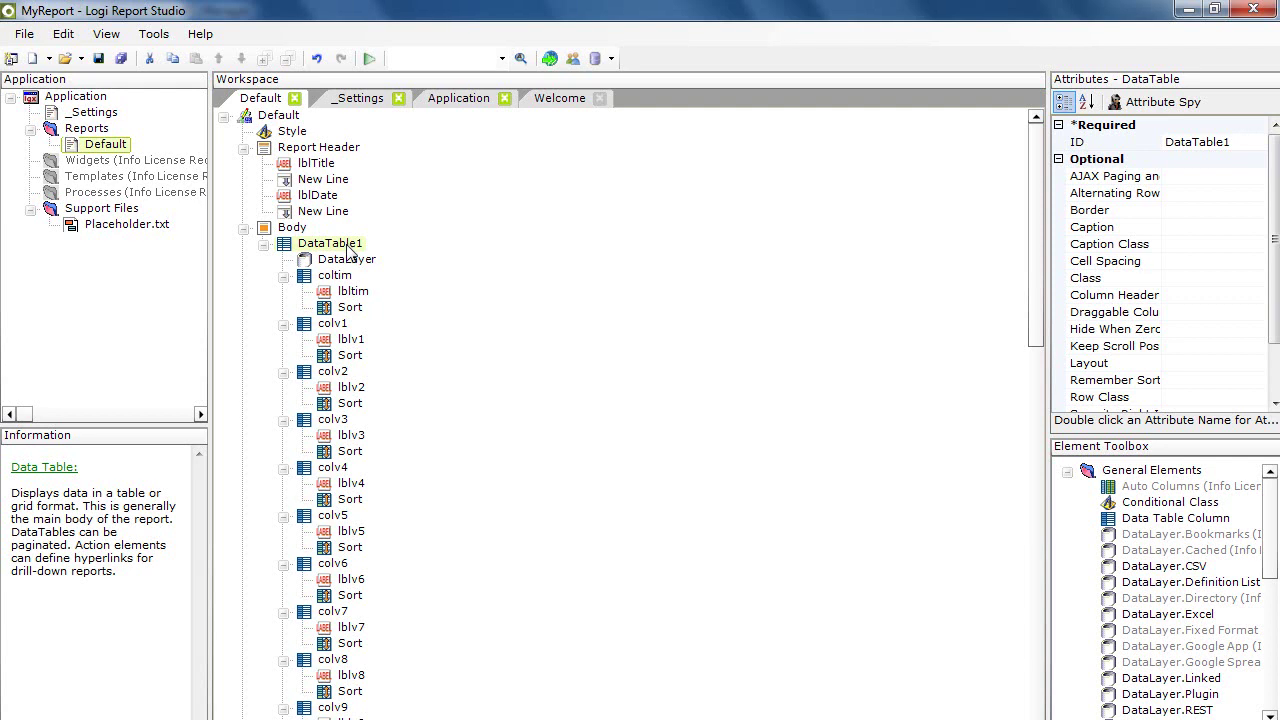
key("Delete")
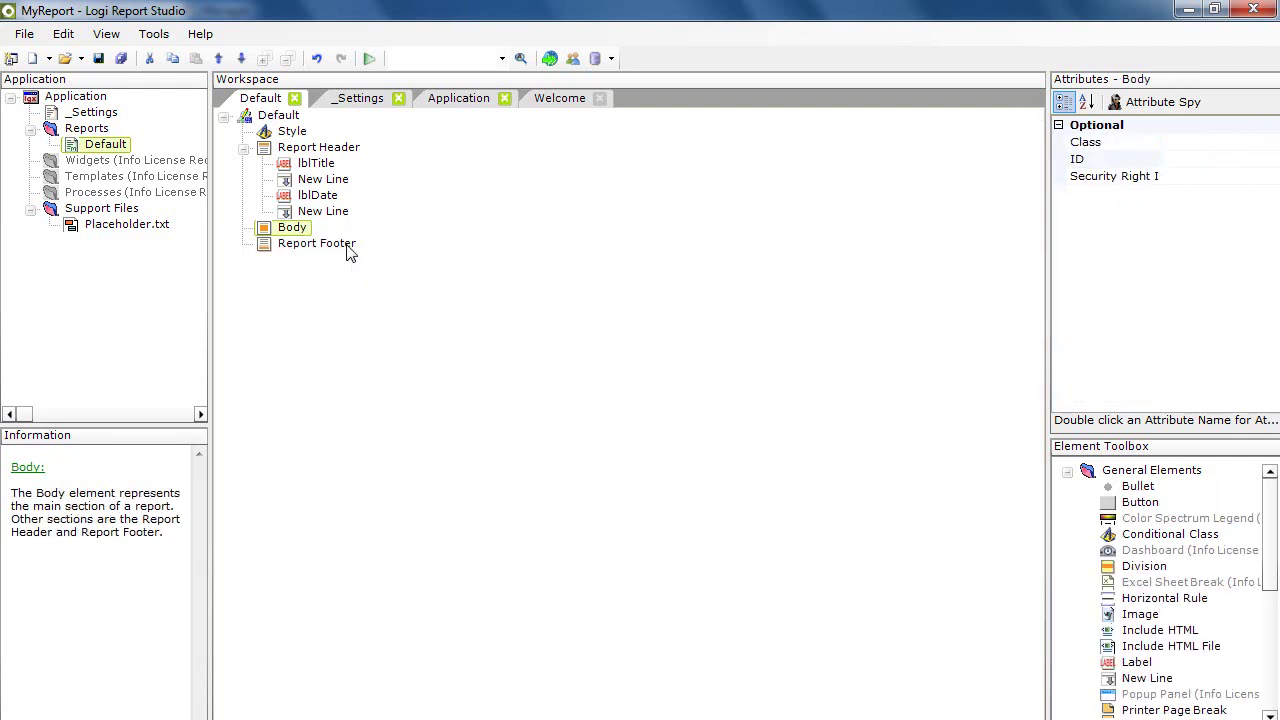
Step: Start the Create a Data Table element wizard on the report Body and keep MyConnection as its connection
right_click(295, 229)
left_click(505, 205)
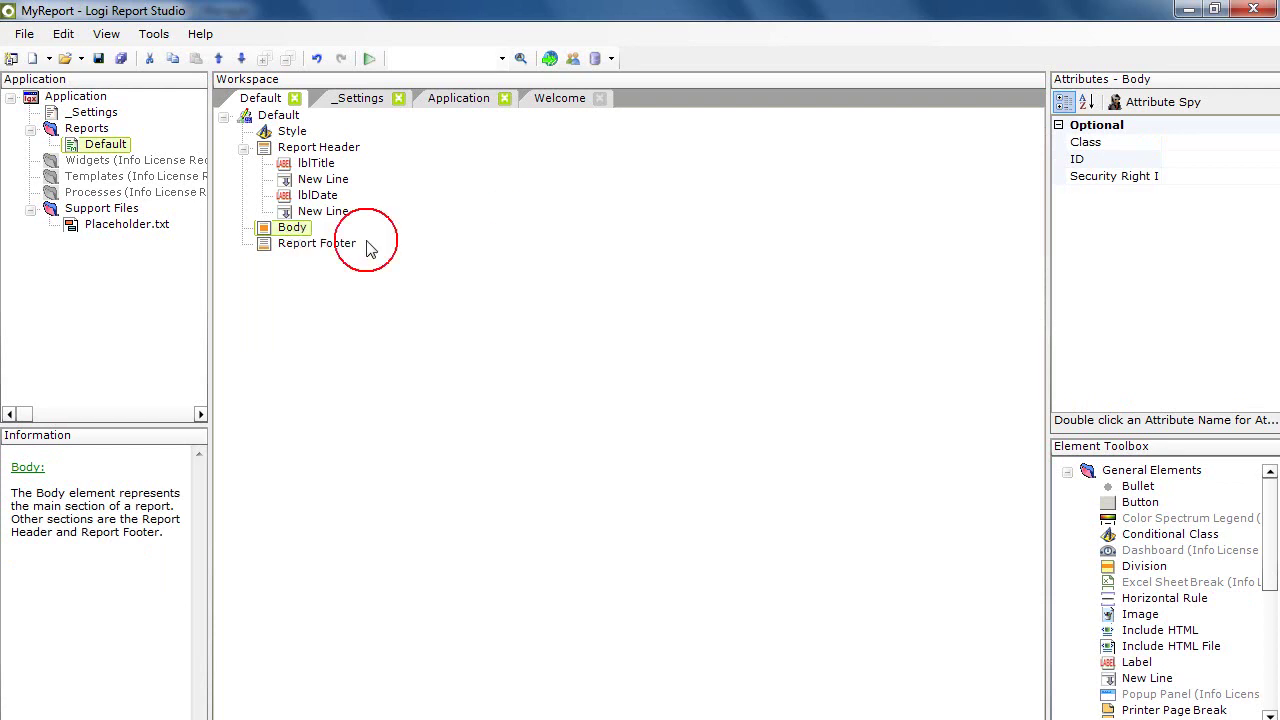
right_click(309, 229)
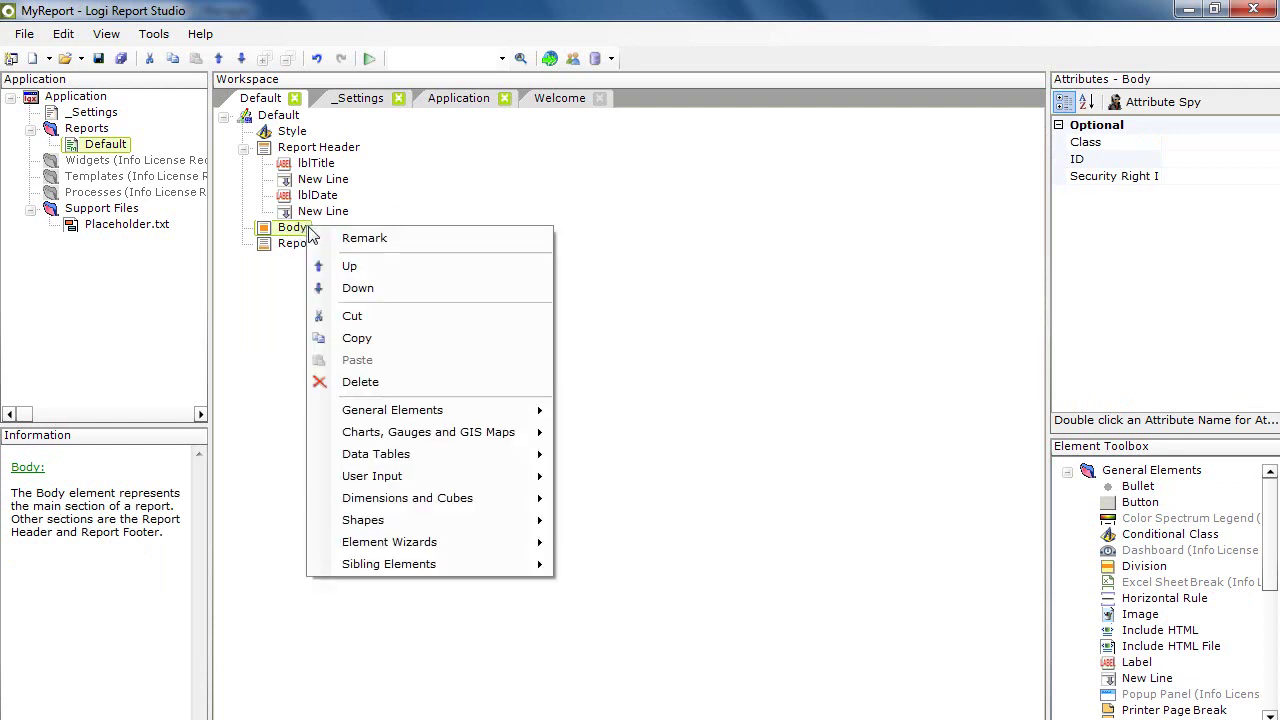
mouse_move(443, 552)
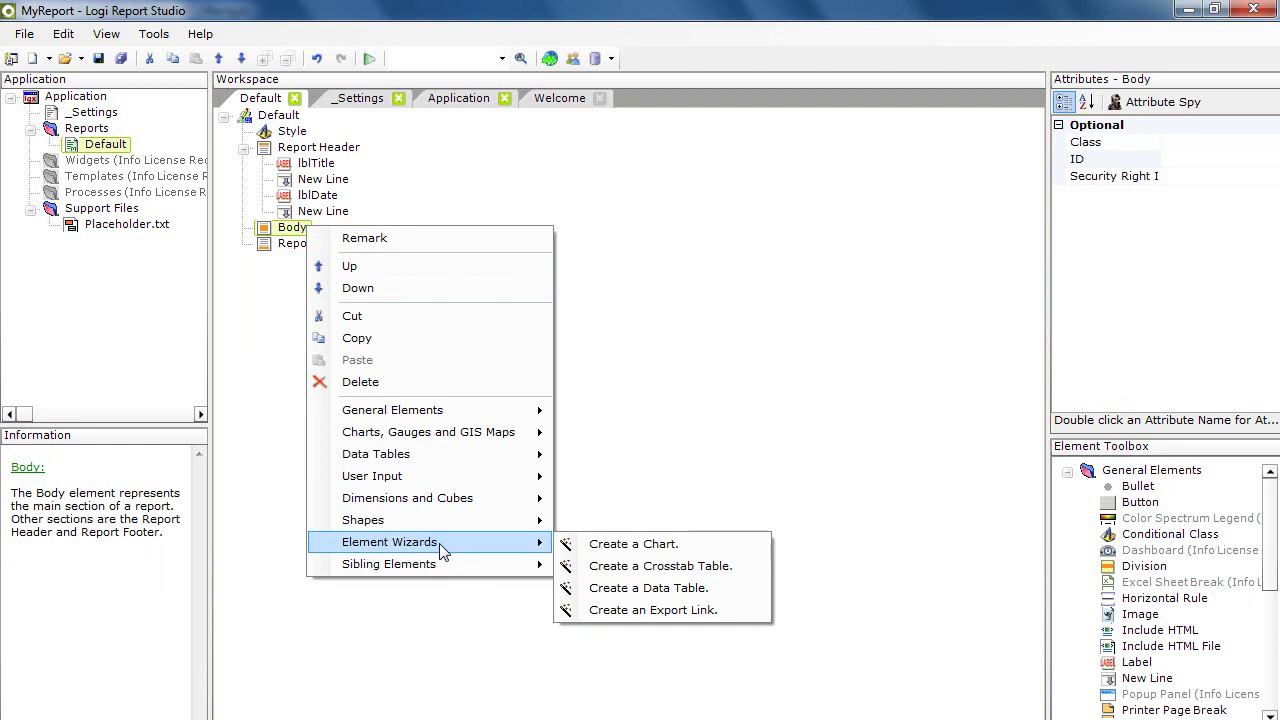
left_click(675, 592)
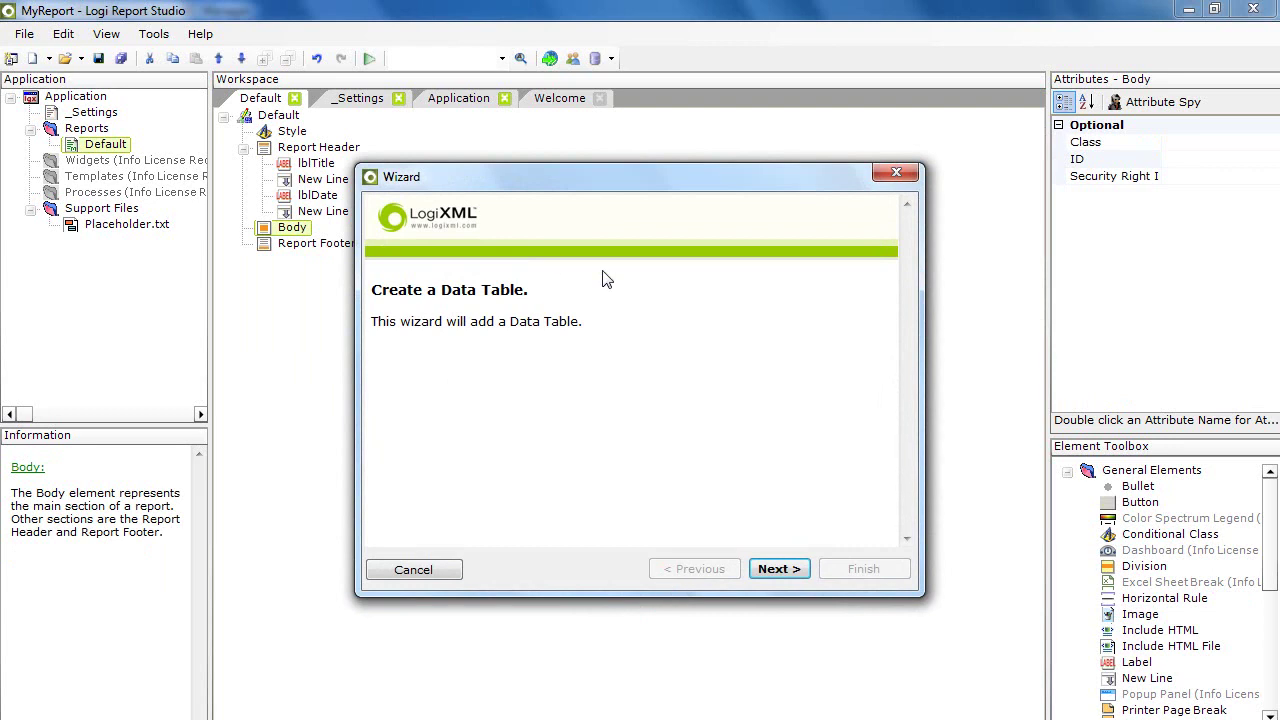
left_click(770, 569)
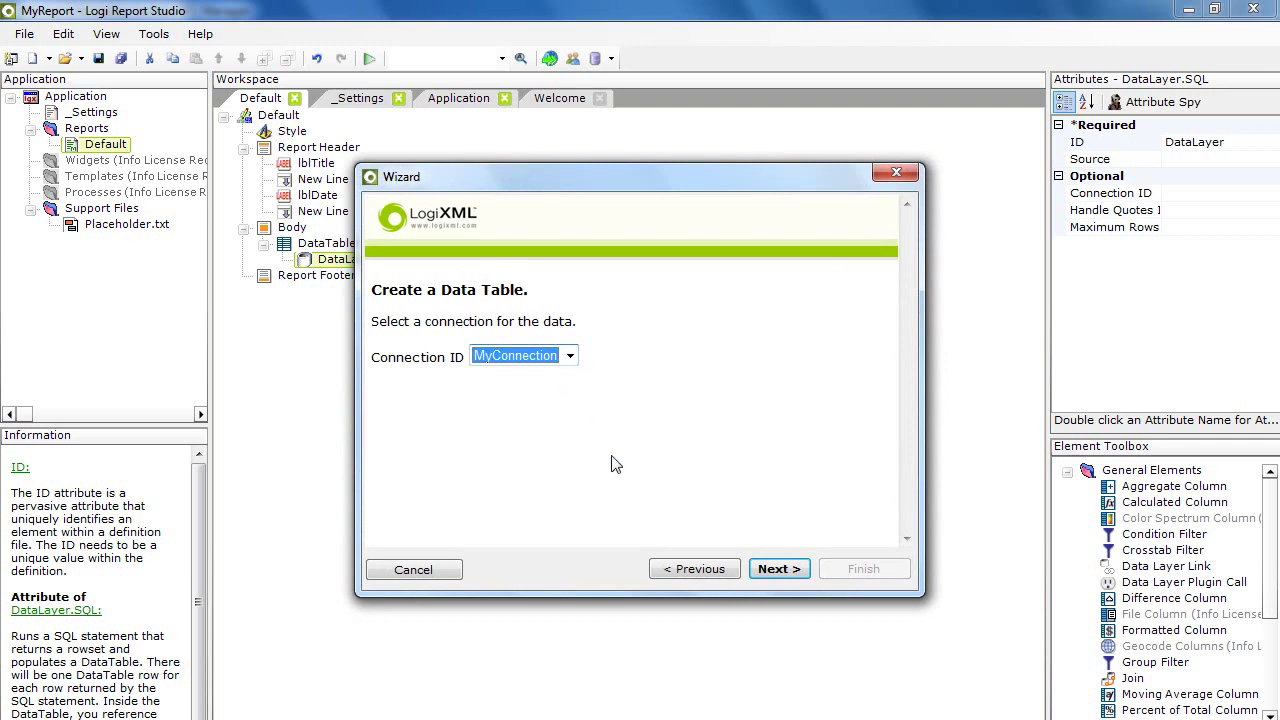
left_click(780, 570)
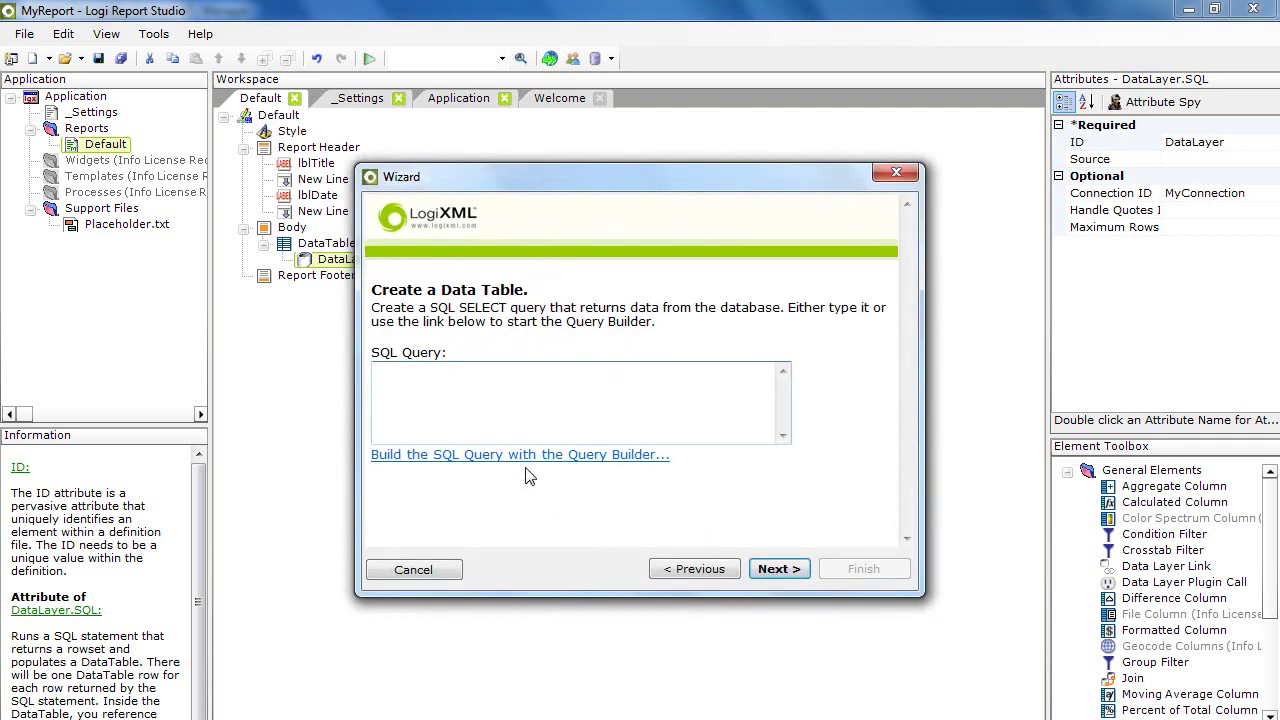
Step: Build a query in the Query Builder that selects all columns of the result table and accept it as the data table's SQL query
left_click(446, 480)
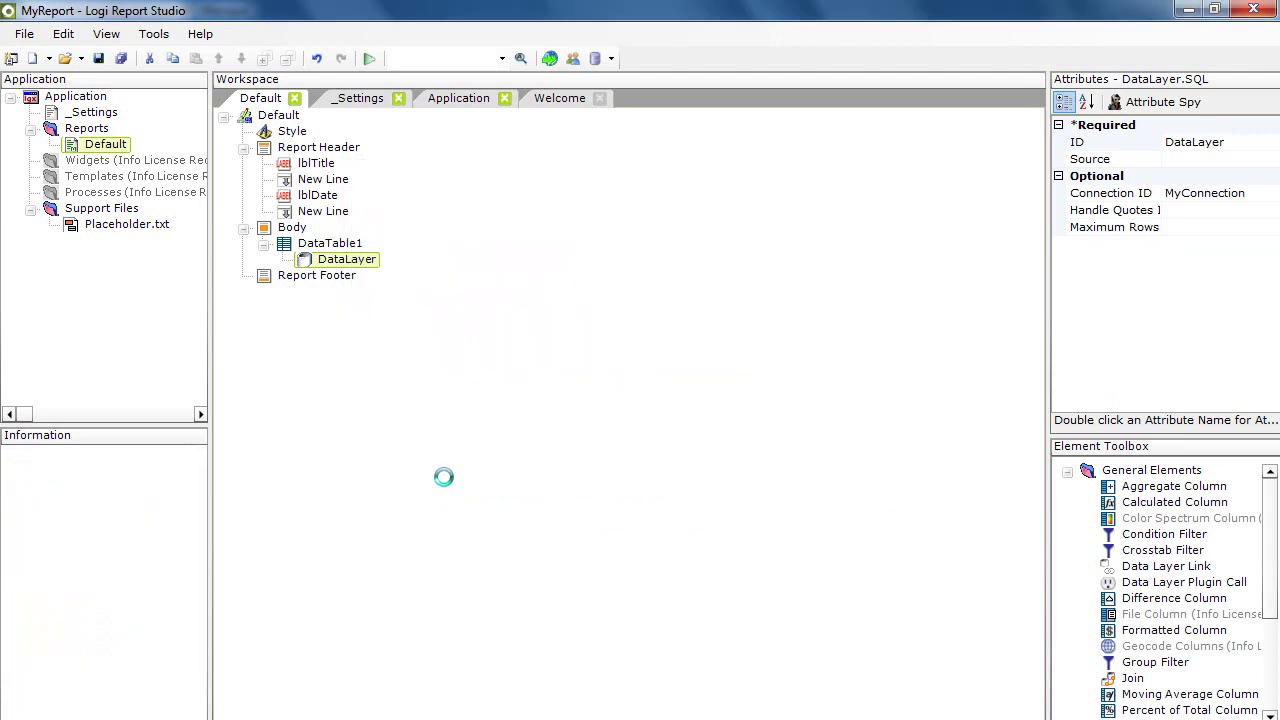
left_click_drag(851, 255, 477, 222)
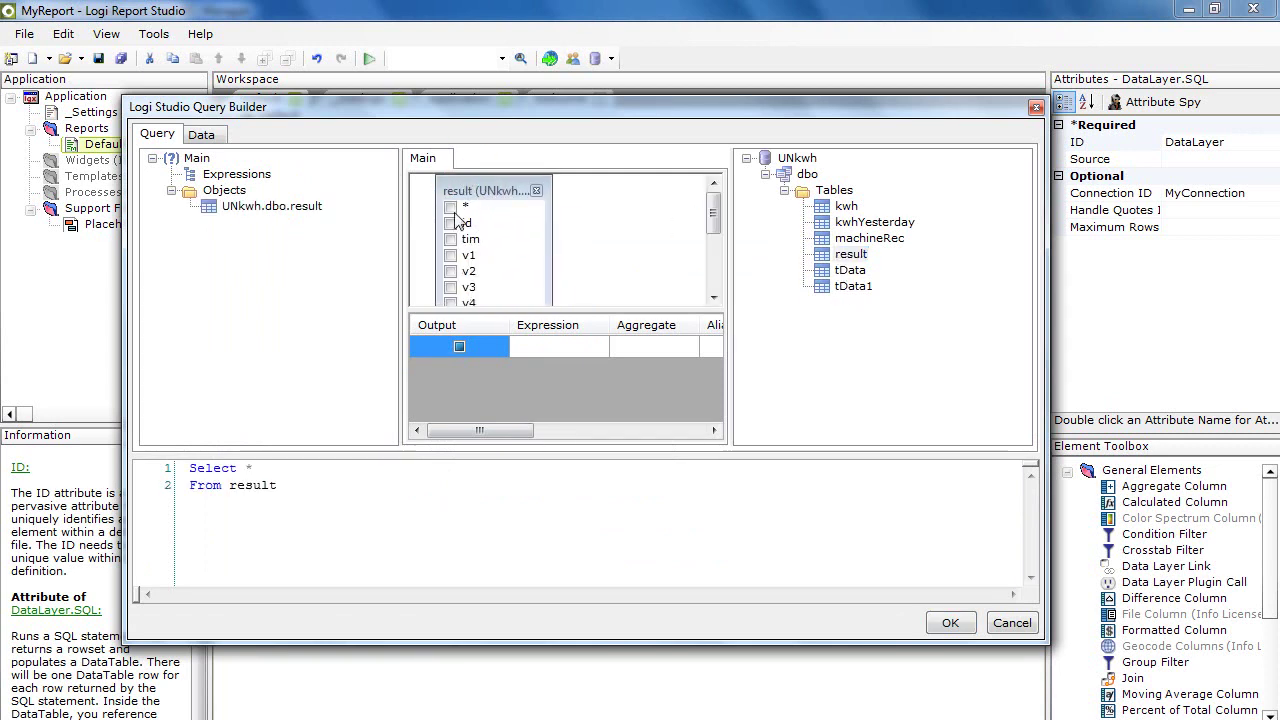
left_click(450, 207)
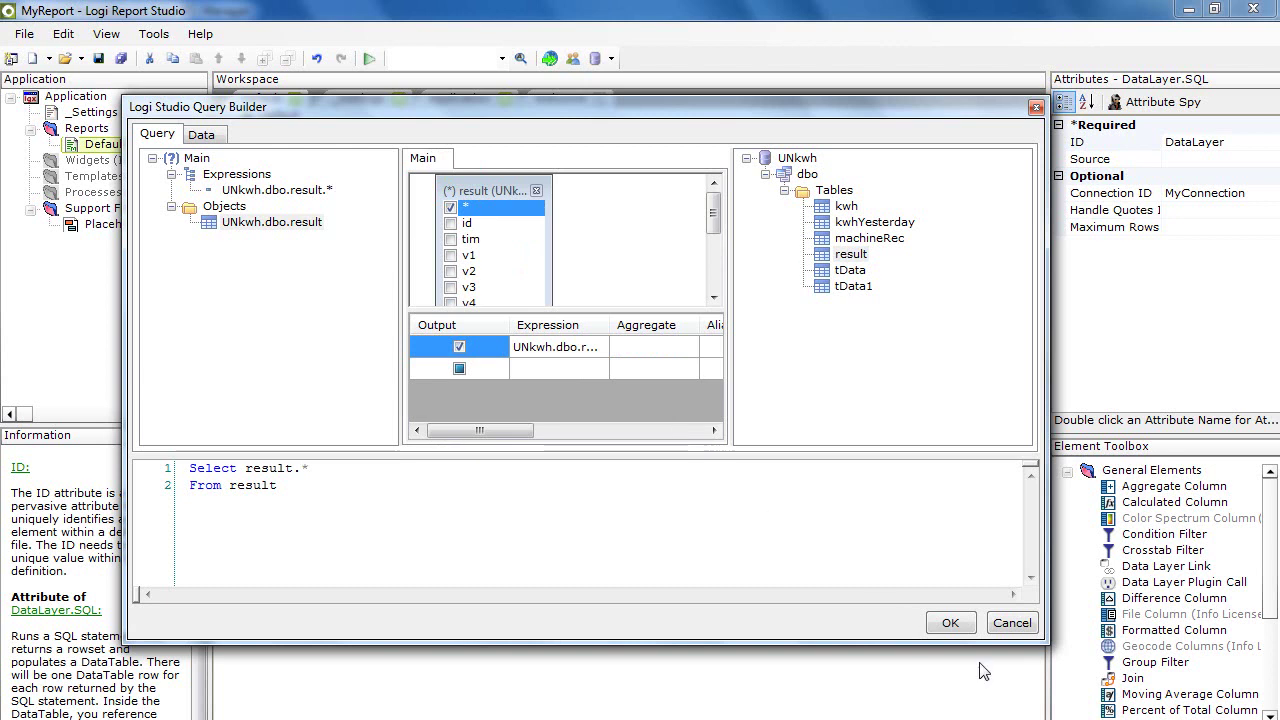
left_click(950, 624)
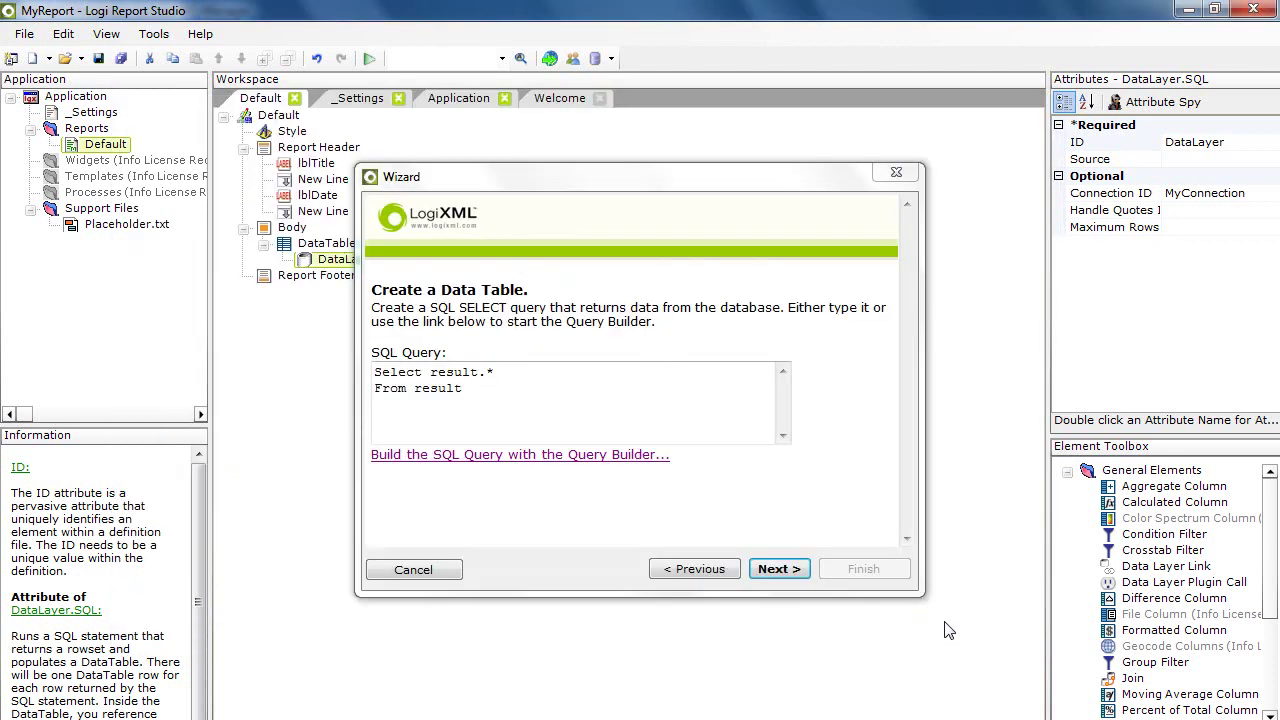
left_click(773, 572)
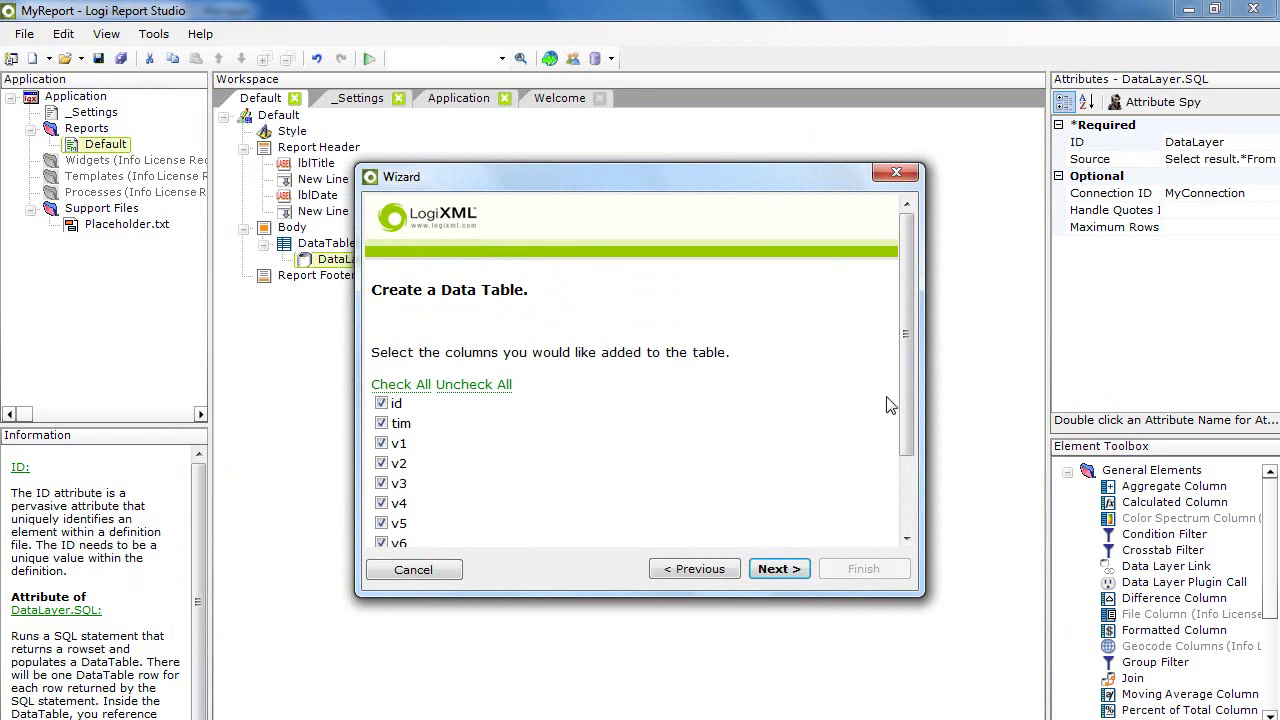
Step: Leave the id column out of the data table and keep interactive paging set to Yes
mouse_move(908, 375)
left_mouse_down()
mouse_move(908, 430)
mouse_move(908, 376)
left_mouse_up()
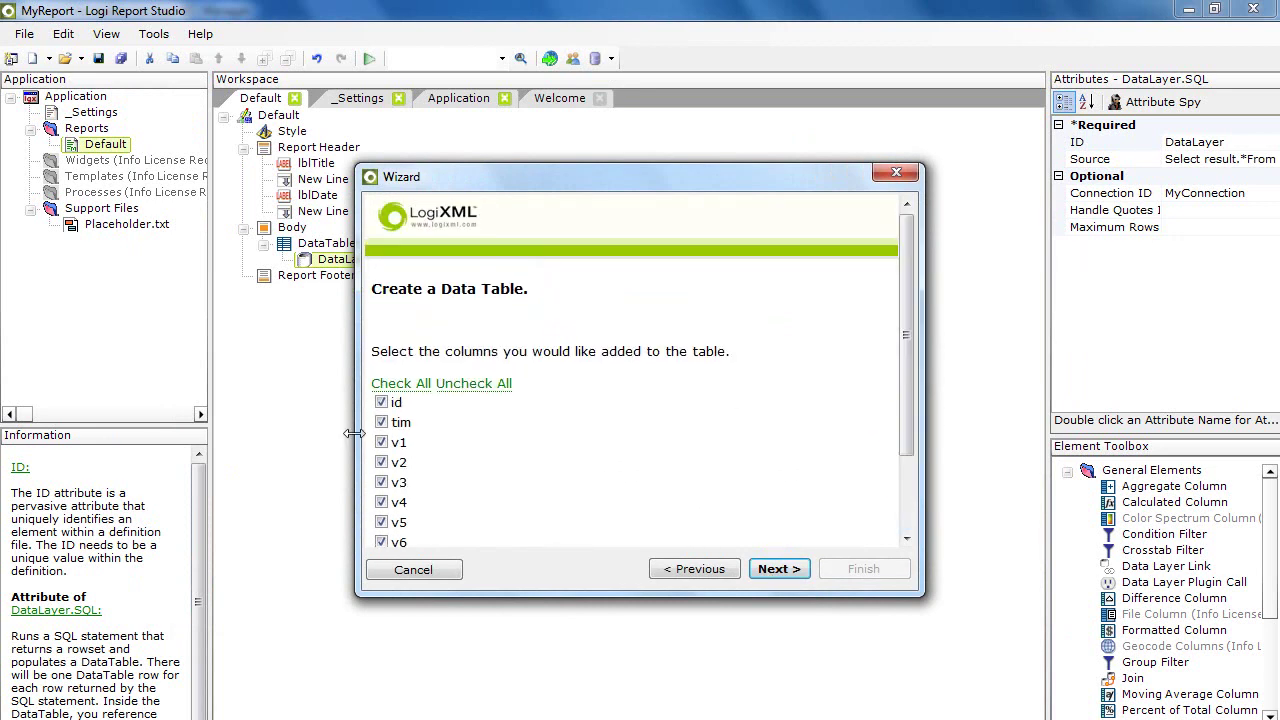
left_click(381, 402)
left_click(779, 569)
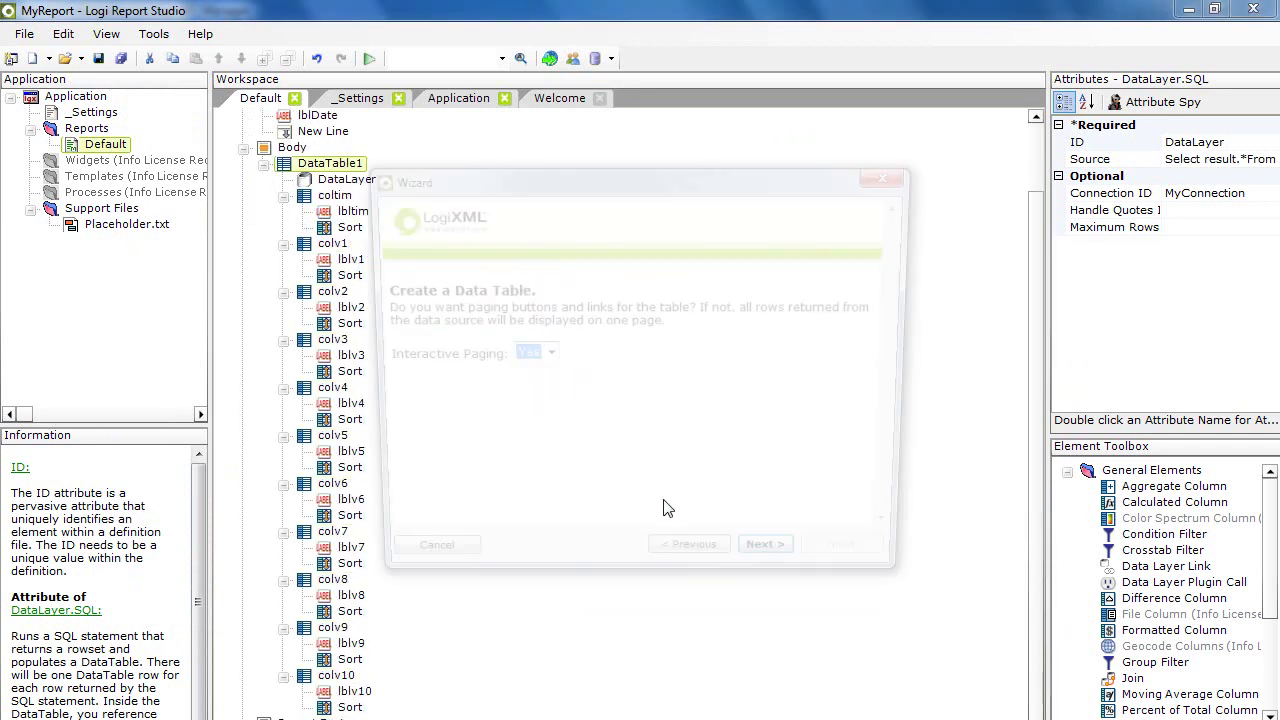
left_click(777, 565)
left_click(778, 565)
Step: Set the data table to 50 rows per page and finish the wizard
left_click(530, 348)
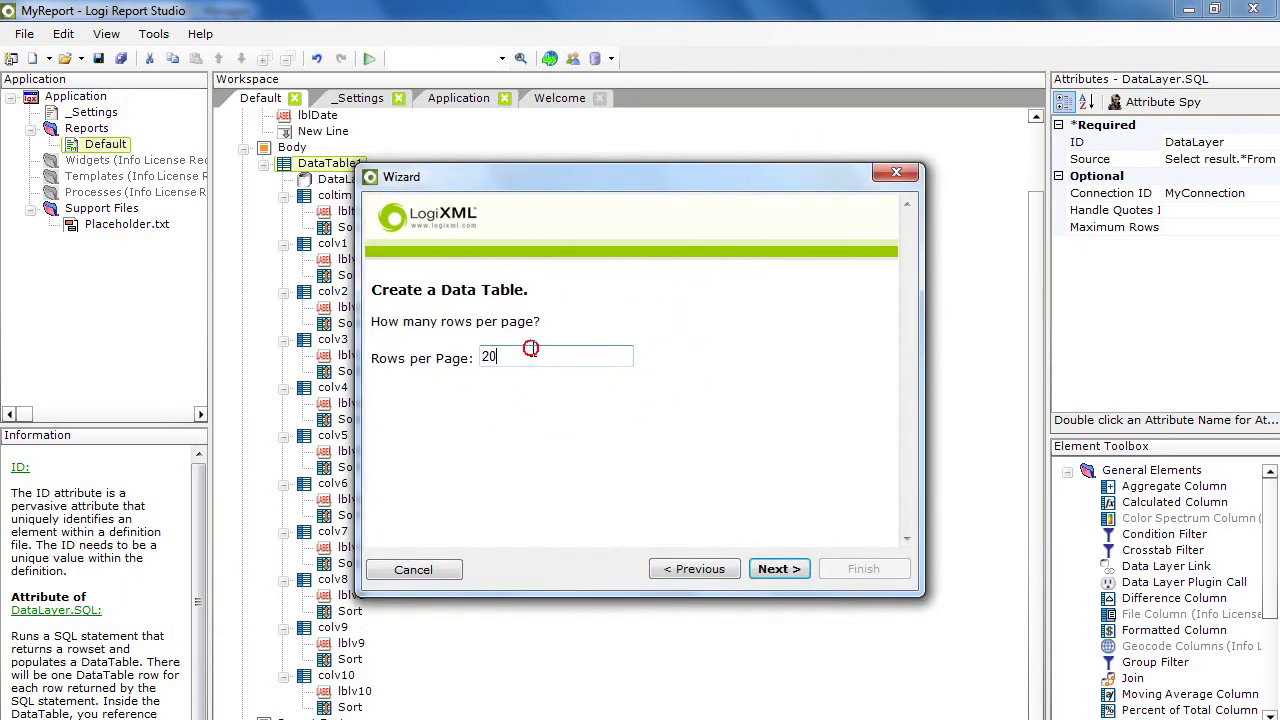
left_click_drag(530, 348, 466, 364)
type("50")
left_click(770, 585)
left_click(770, 580)
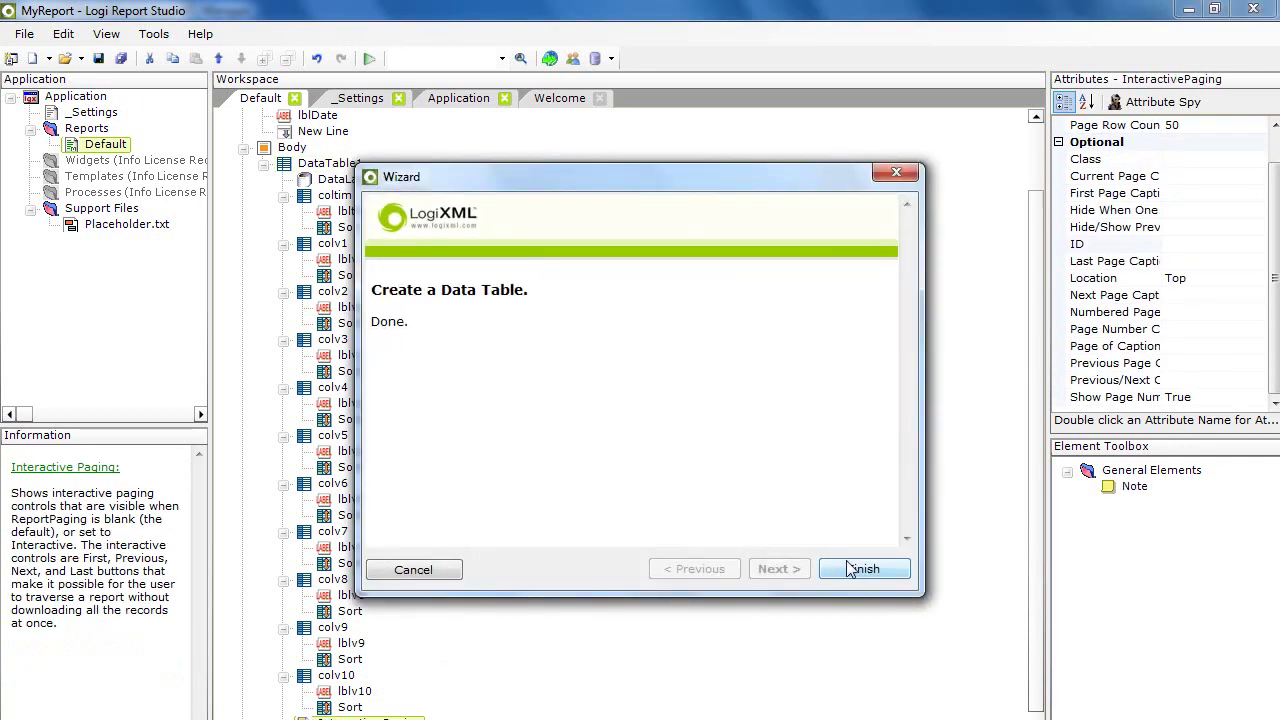
left_click(856, 563)
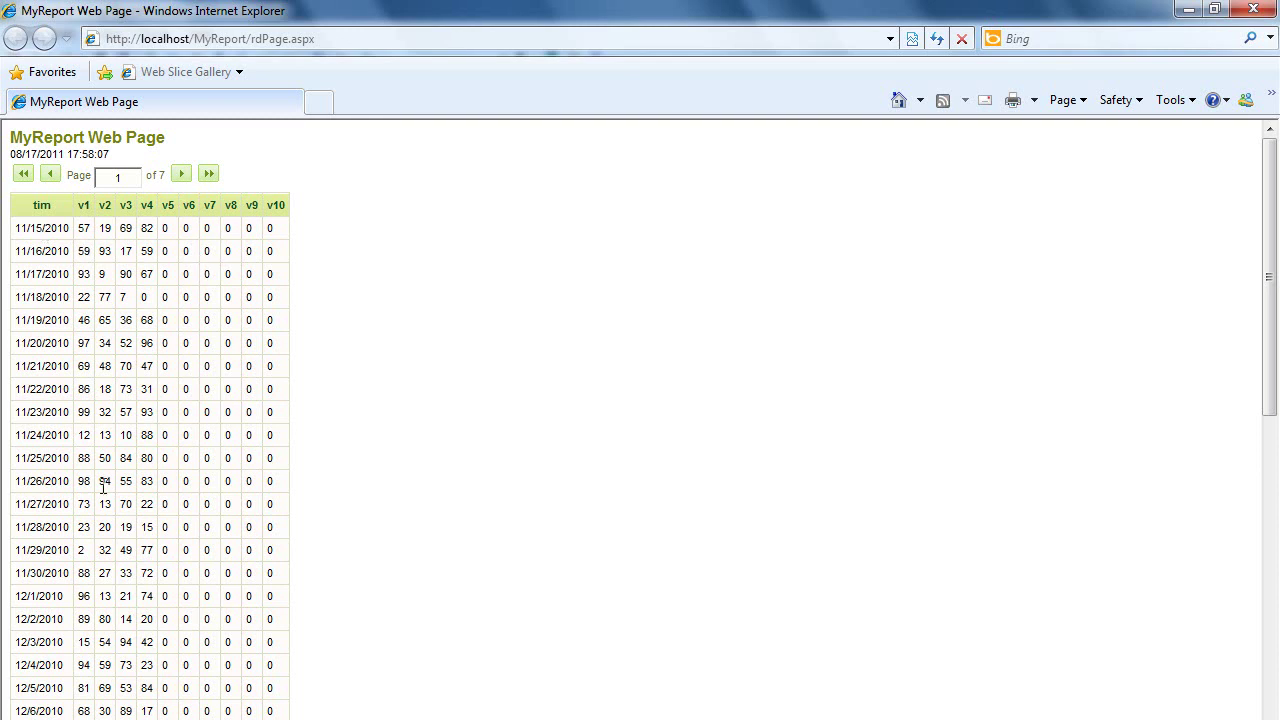
Step: Collapse DataTable1, run the report to compare its title and date with the Report Header labels, and close the browser
left_click(1253, 9)
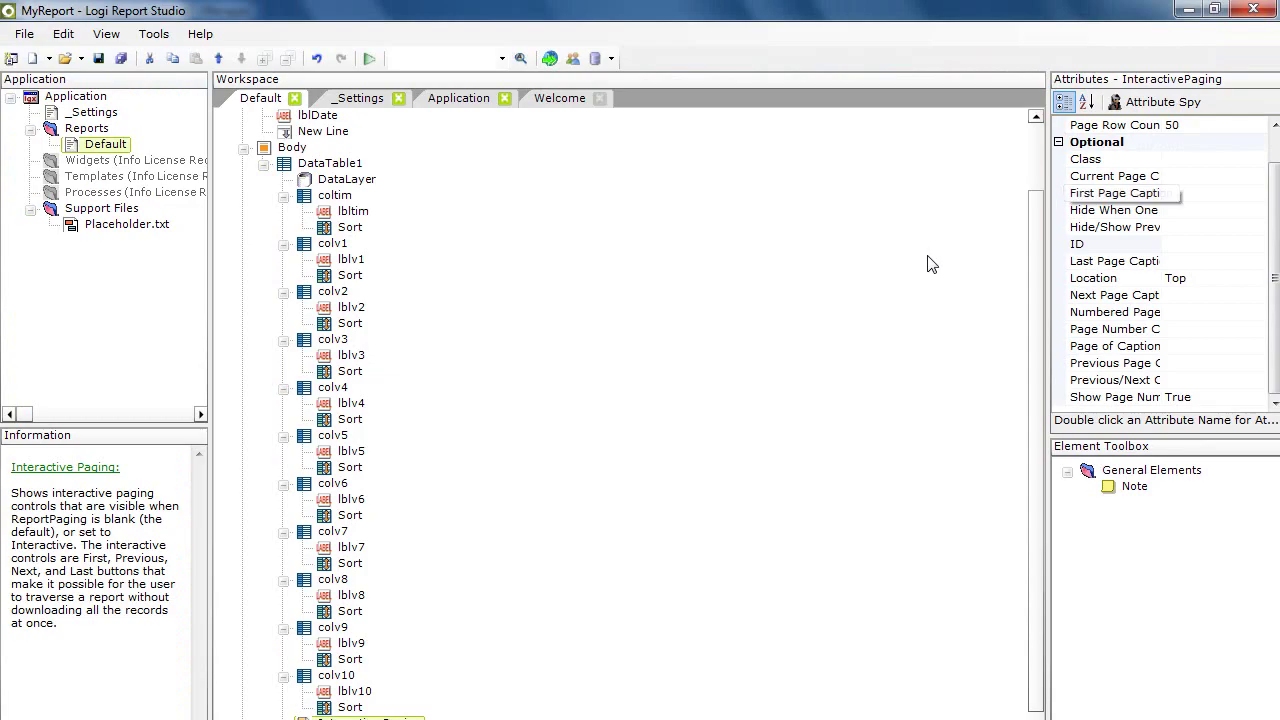
left_click(263, 163)
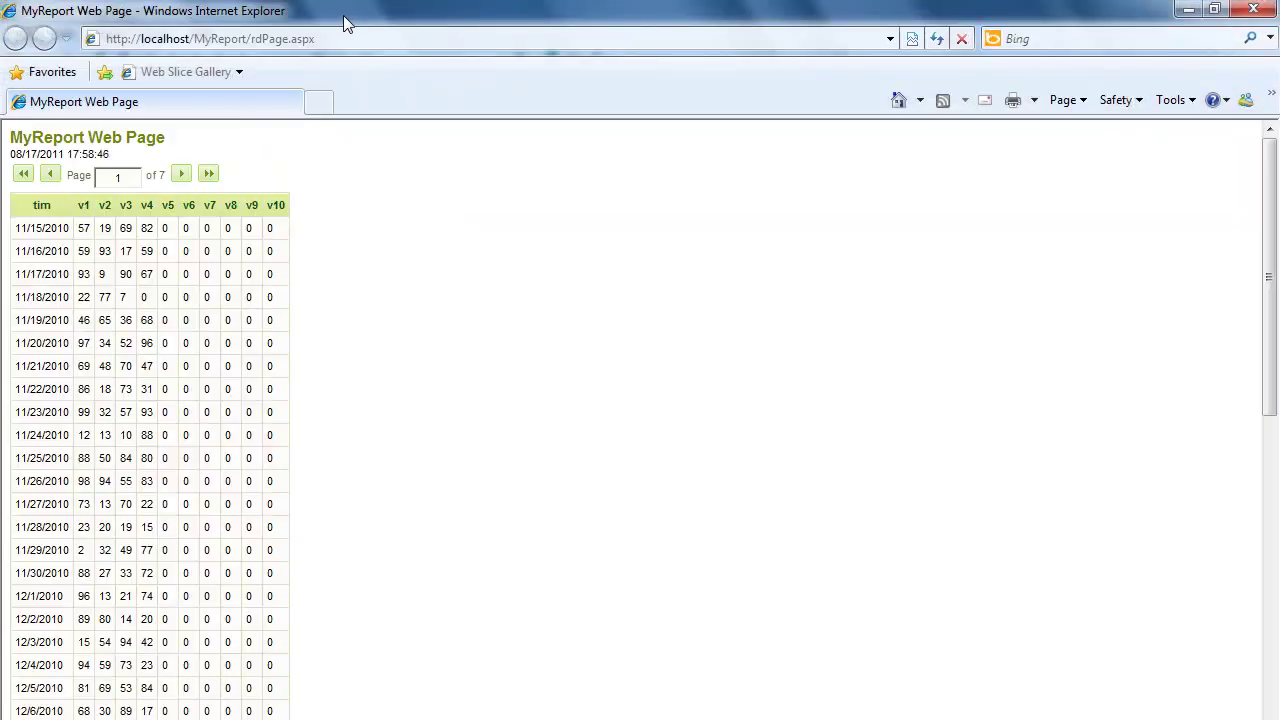
left_click_drag(345, 22, 776, 84)
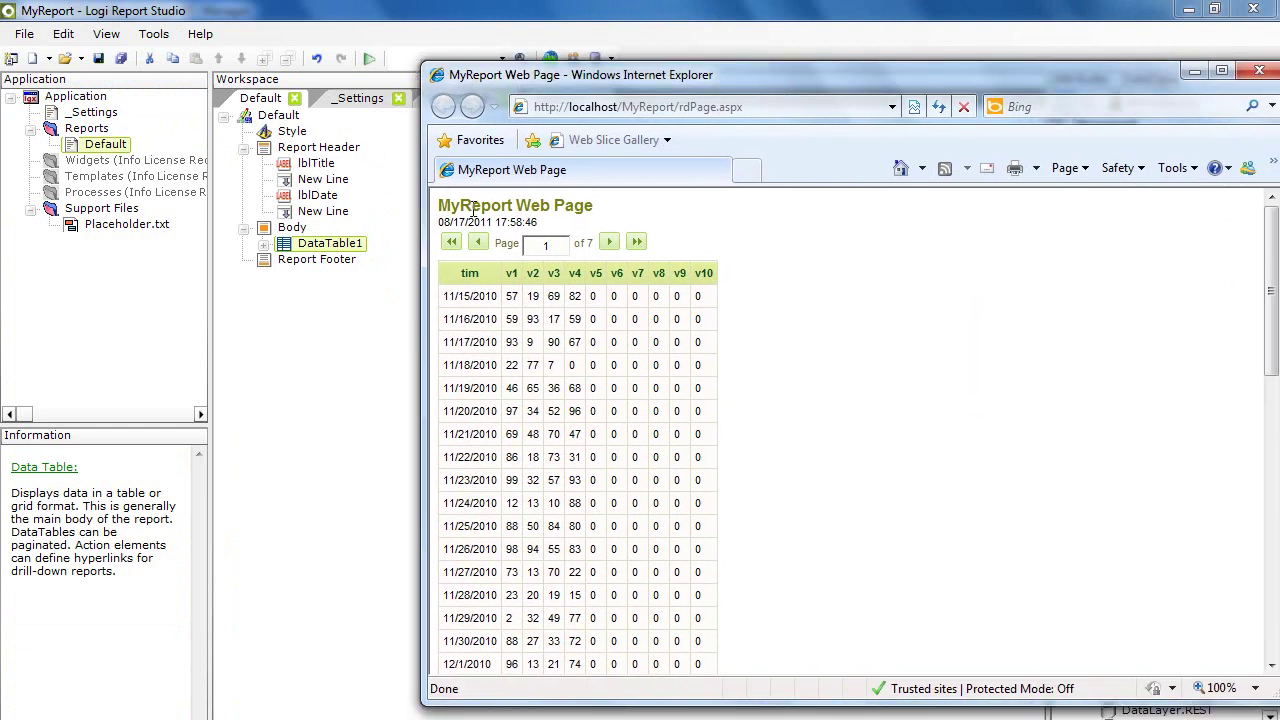
left_click_drag(594, 207, 438, 207)
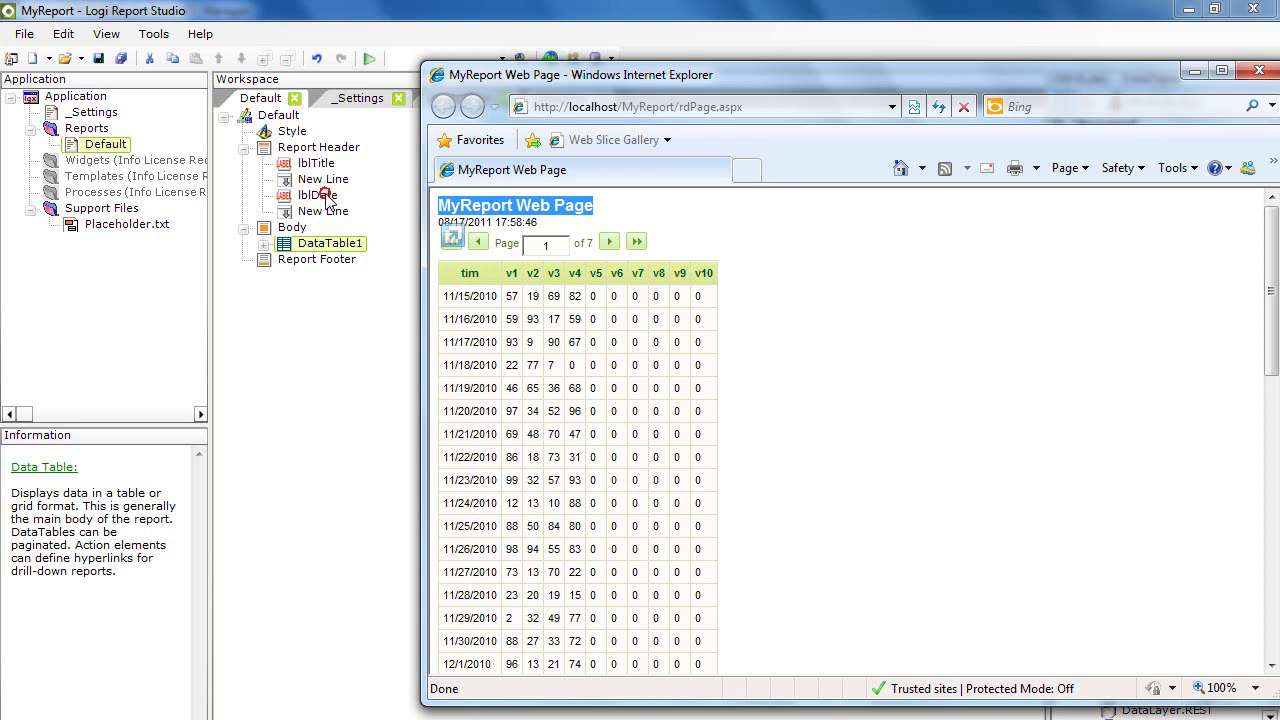
left_click(328, 196)
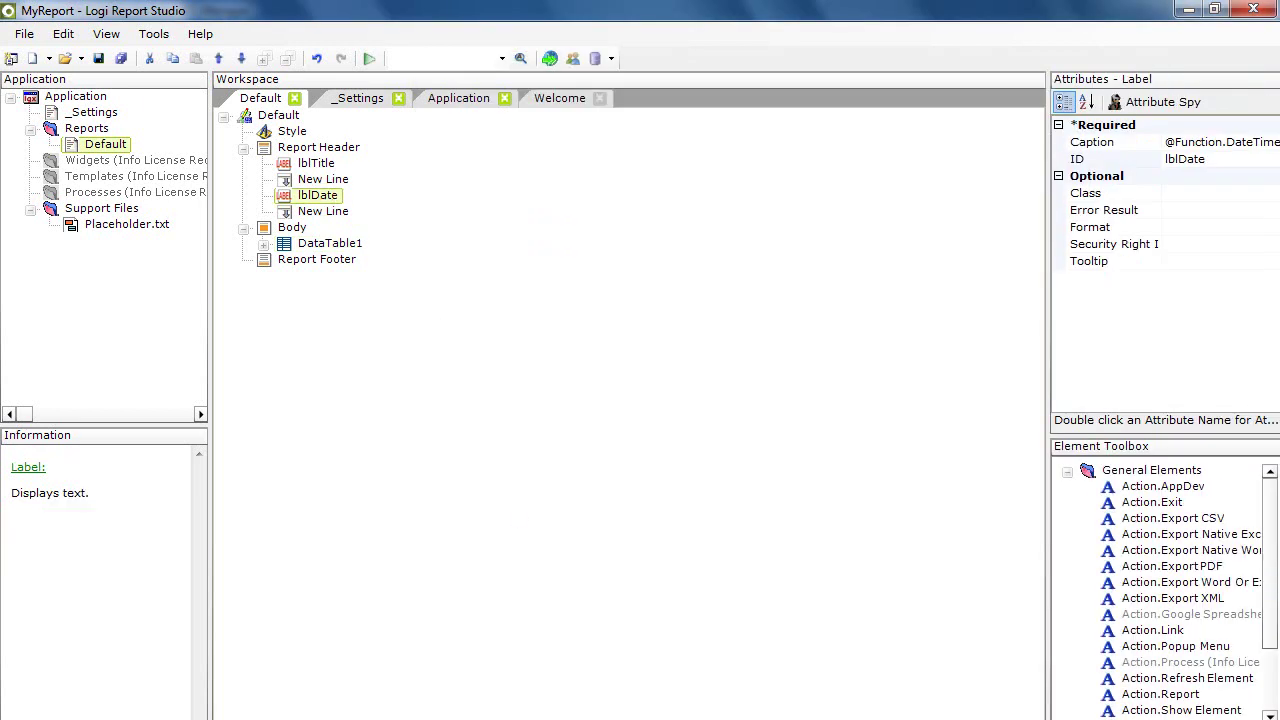
key("alt+Tab")
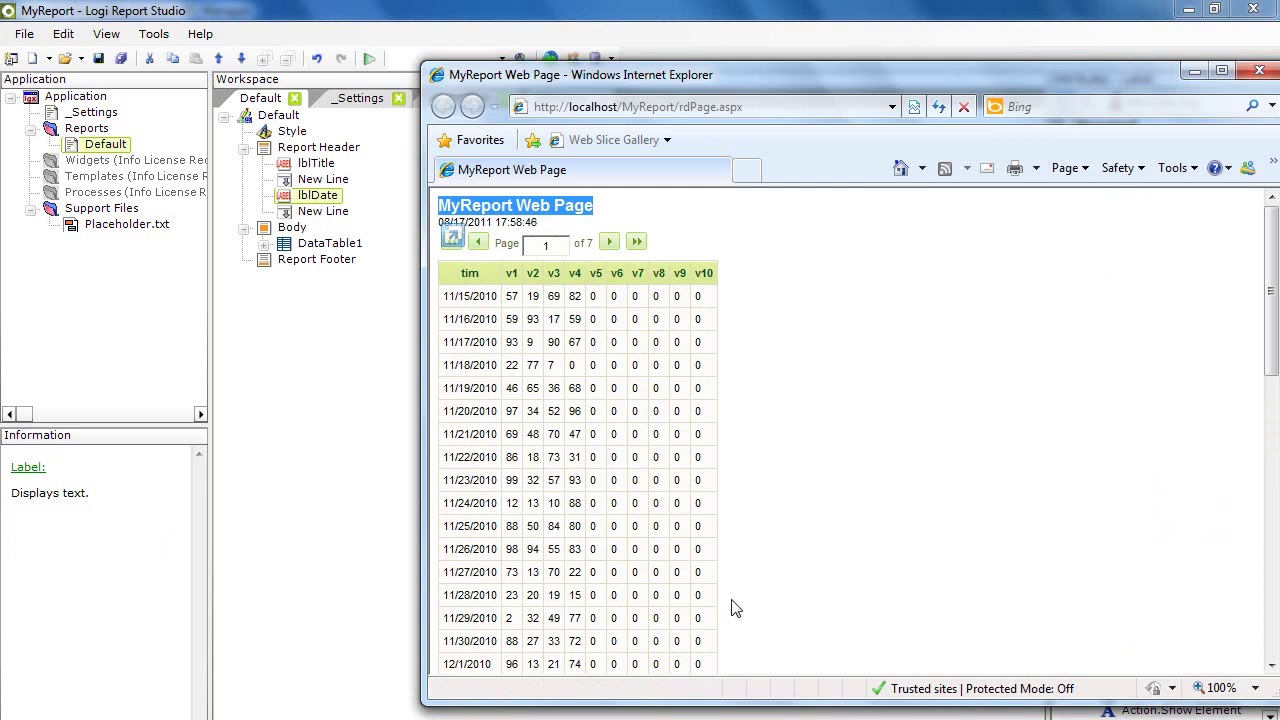
left_click_drag(1086, 76, 967, 70)
left_click(1141, 66)
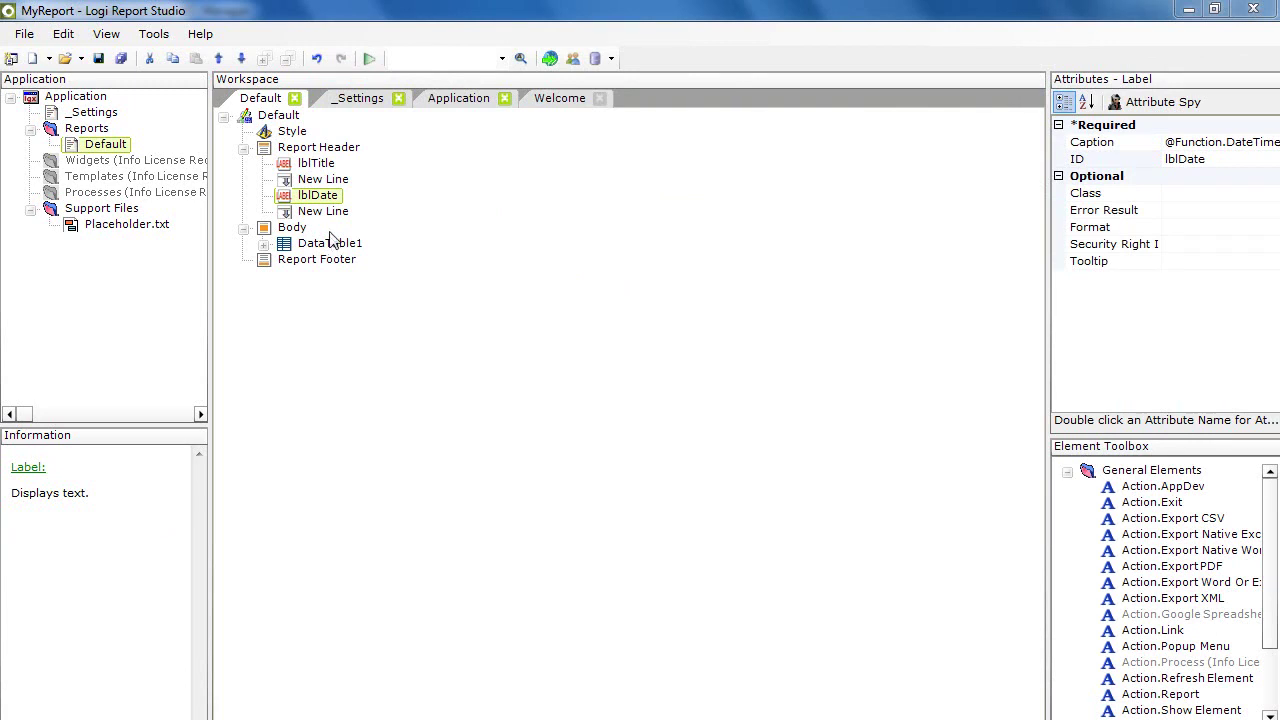
Step: Add an Input Date element to the Report Header and test the report in the browser
left_click(330, 213)
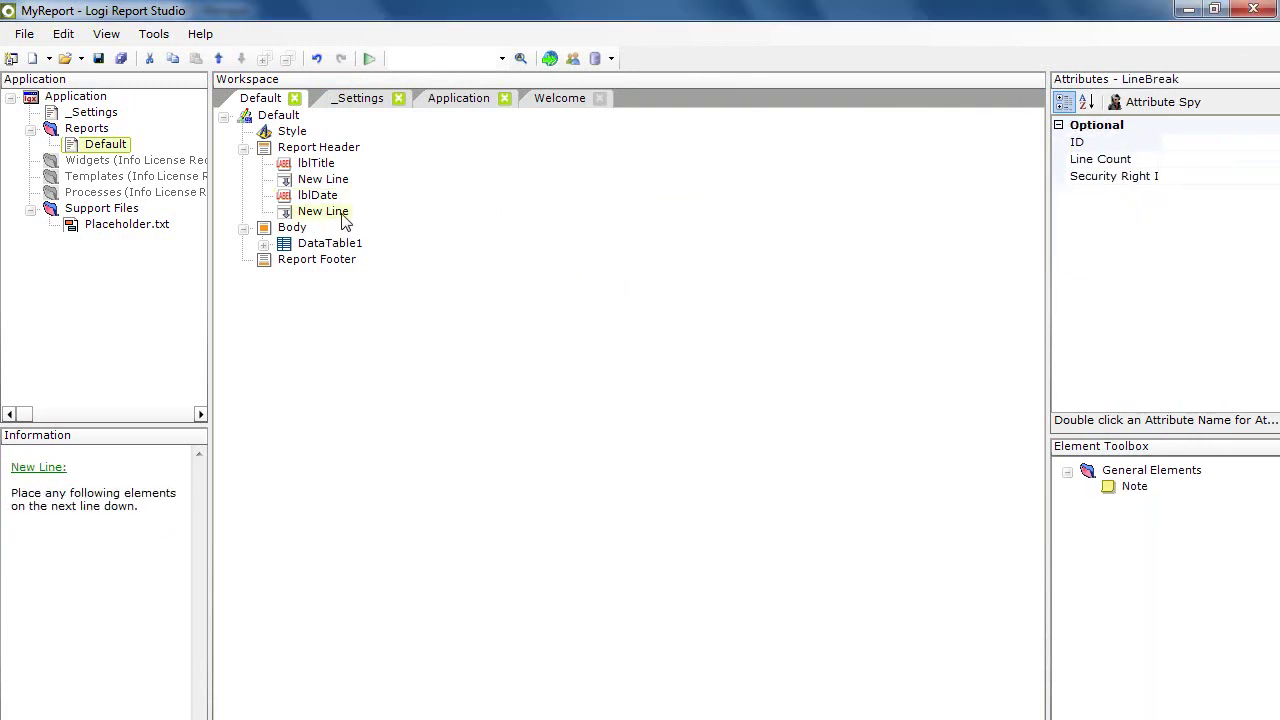
right_click(342, 218)
left_click(329, 150)
right_click(343, 151)
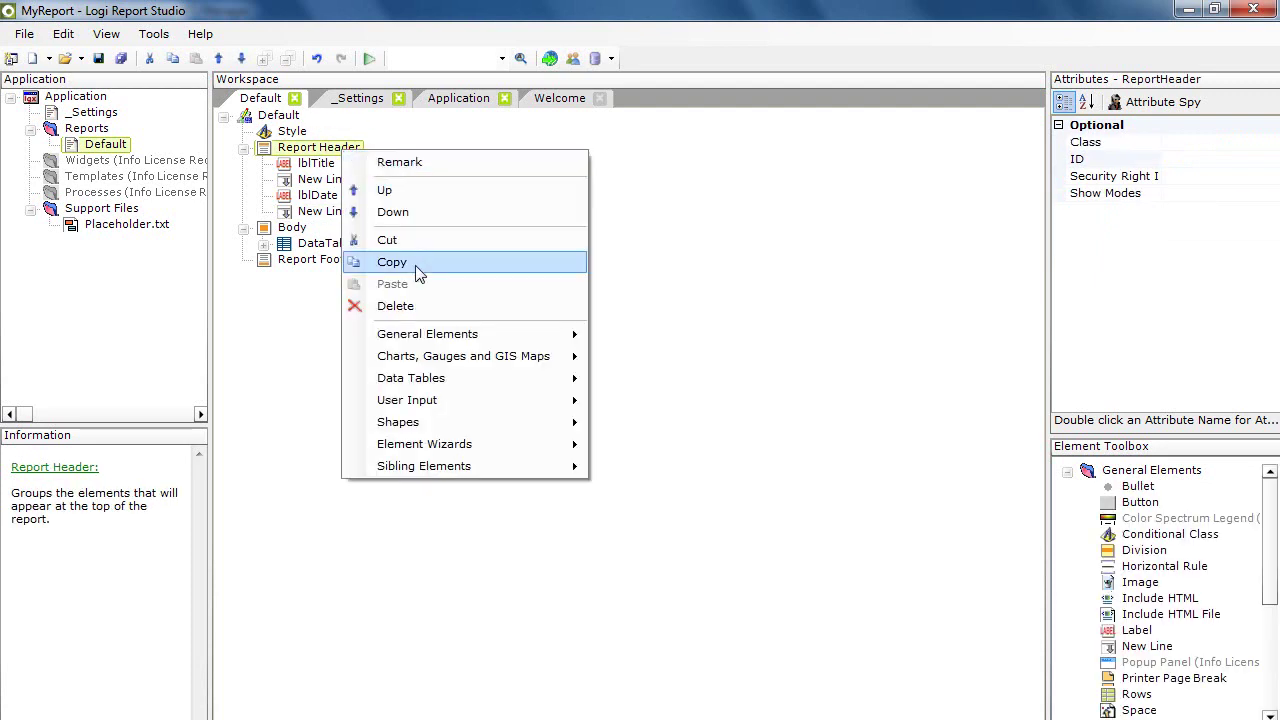
mouse_move(496, 398)
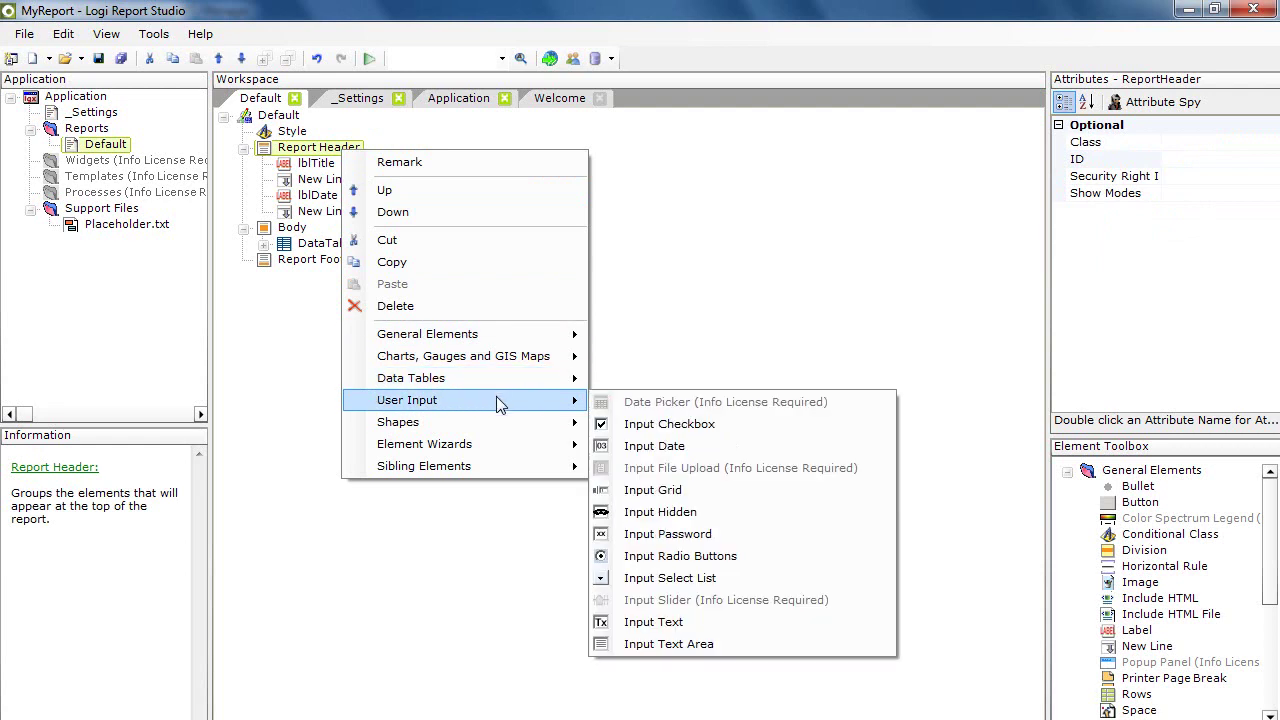
left_click(685, 445)
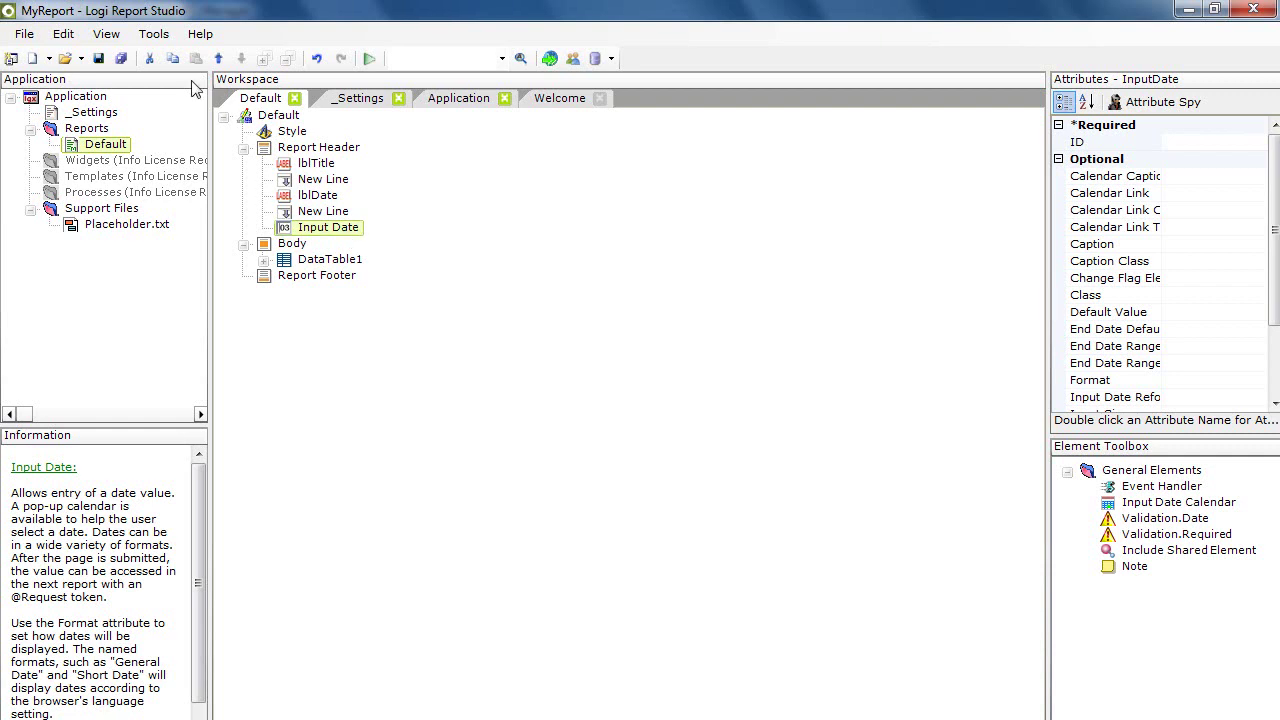
left_click(367, 61)
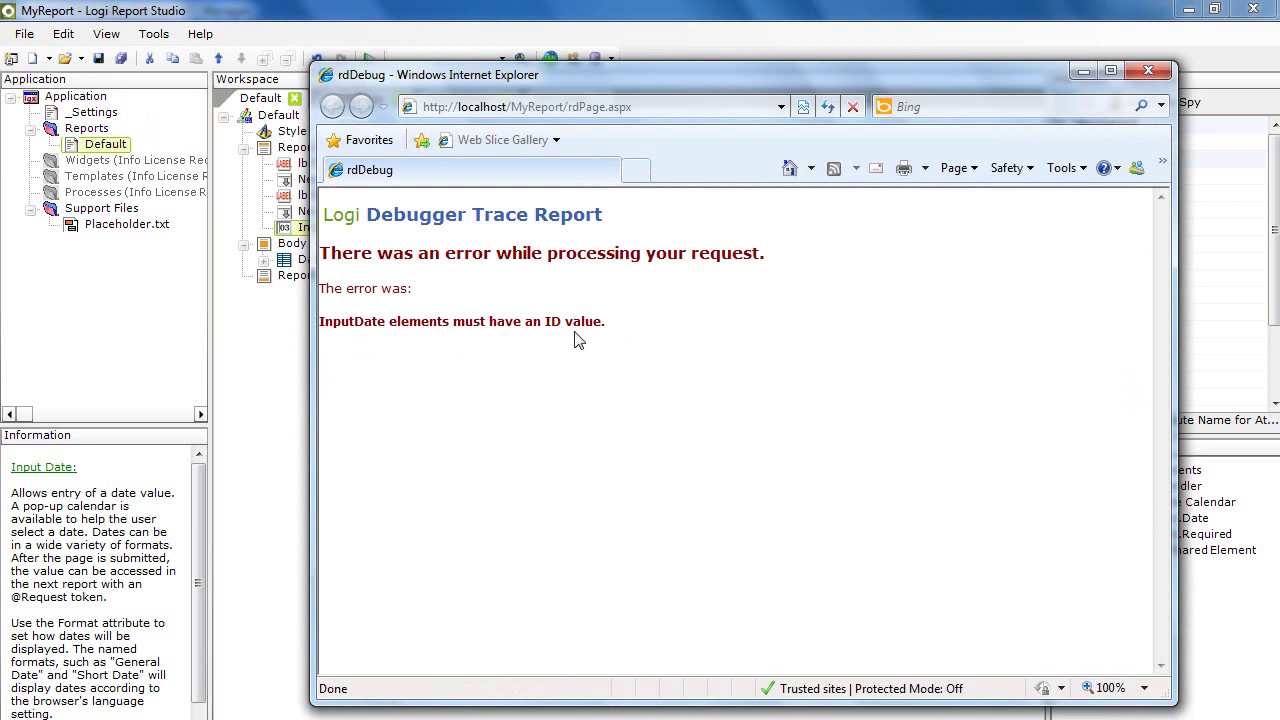
left_click(1148, 70)
Step: Give the Input Date element the ID startDate and save all files
left_click(340, 227)
left_click(1205, 142)
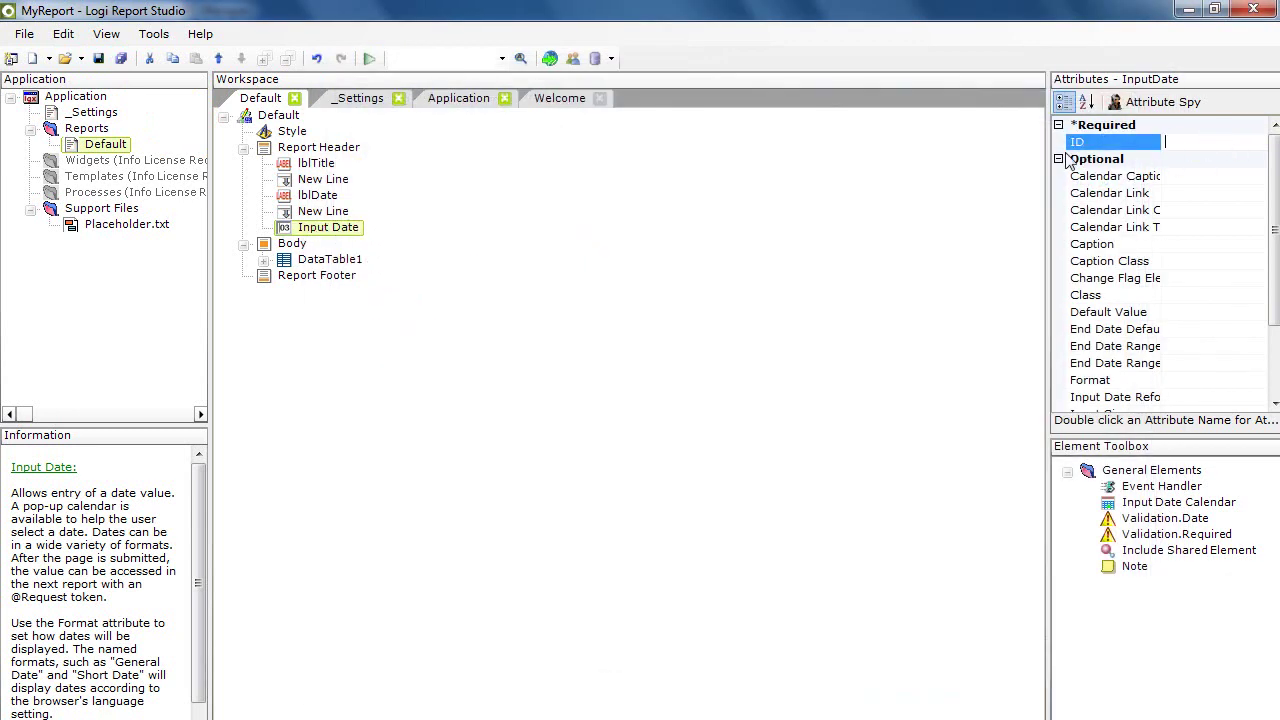
left_click_drag(1049, 150, 558, 152)
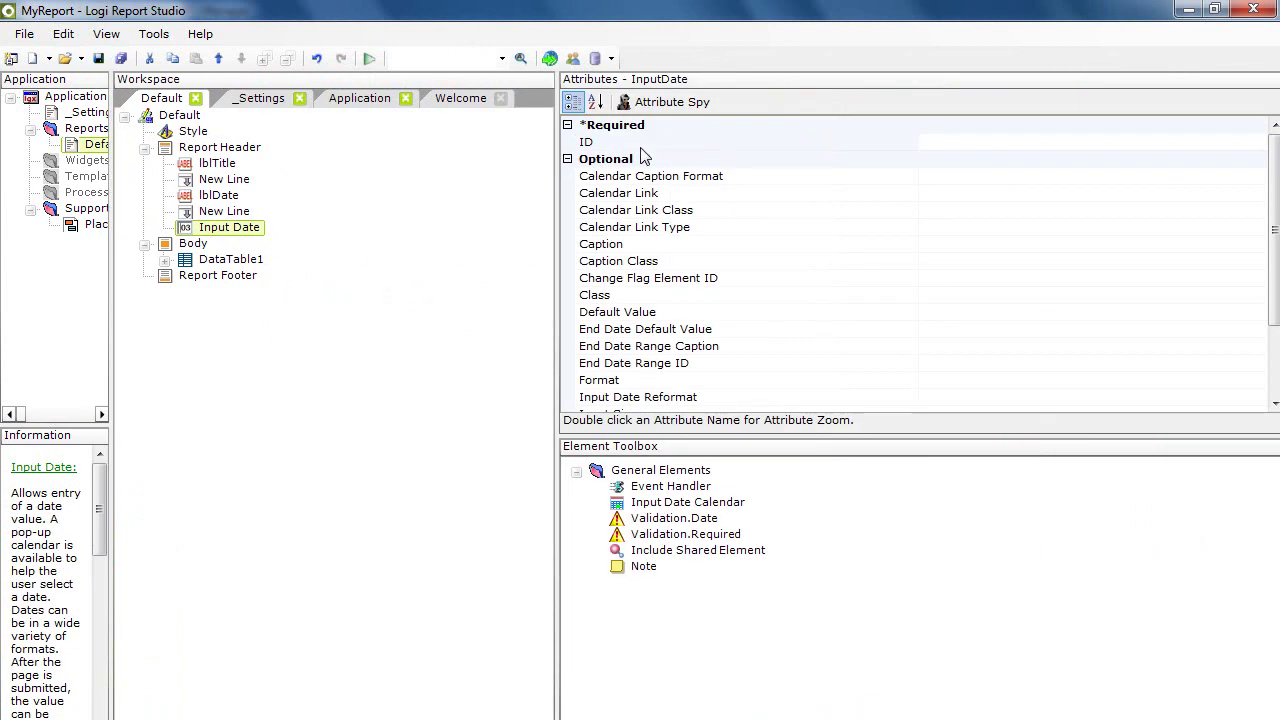
left_click(682, 144)
left_click_drag(916, 144, 724, 143)
type("stt")
left_click(760, 145)
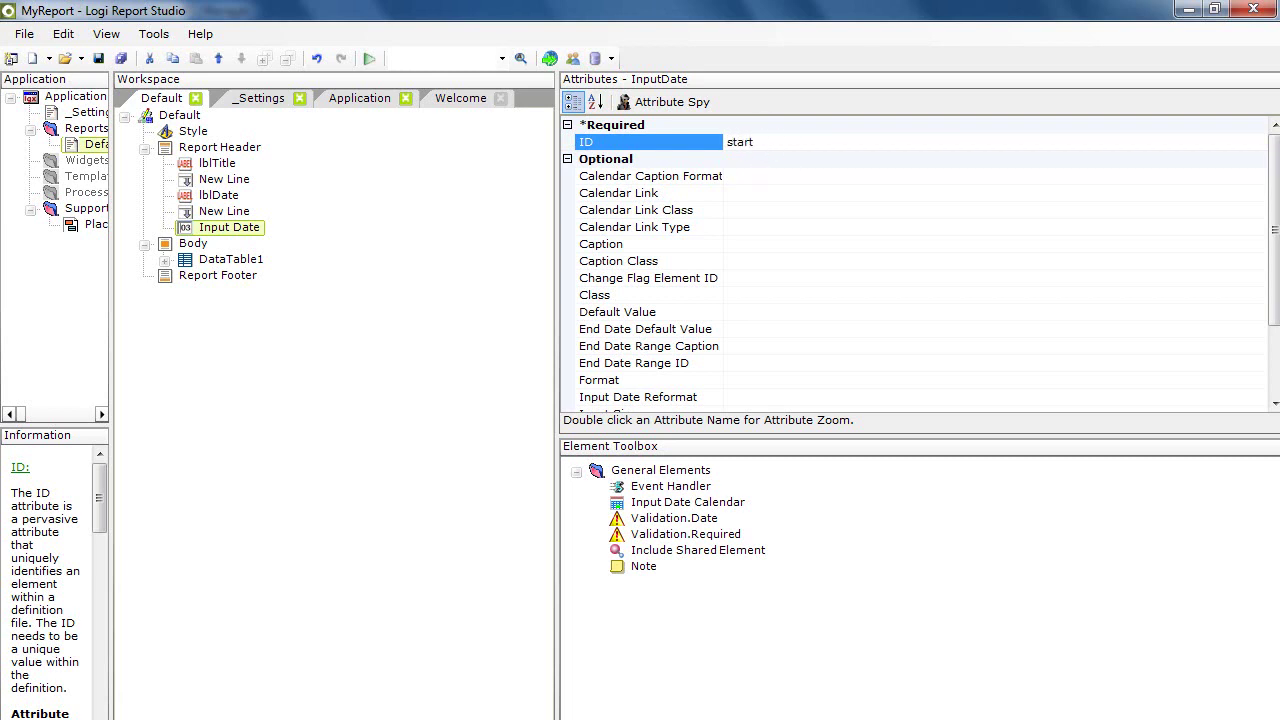
key("Return")
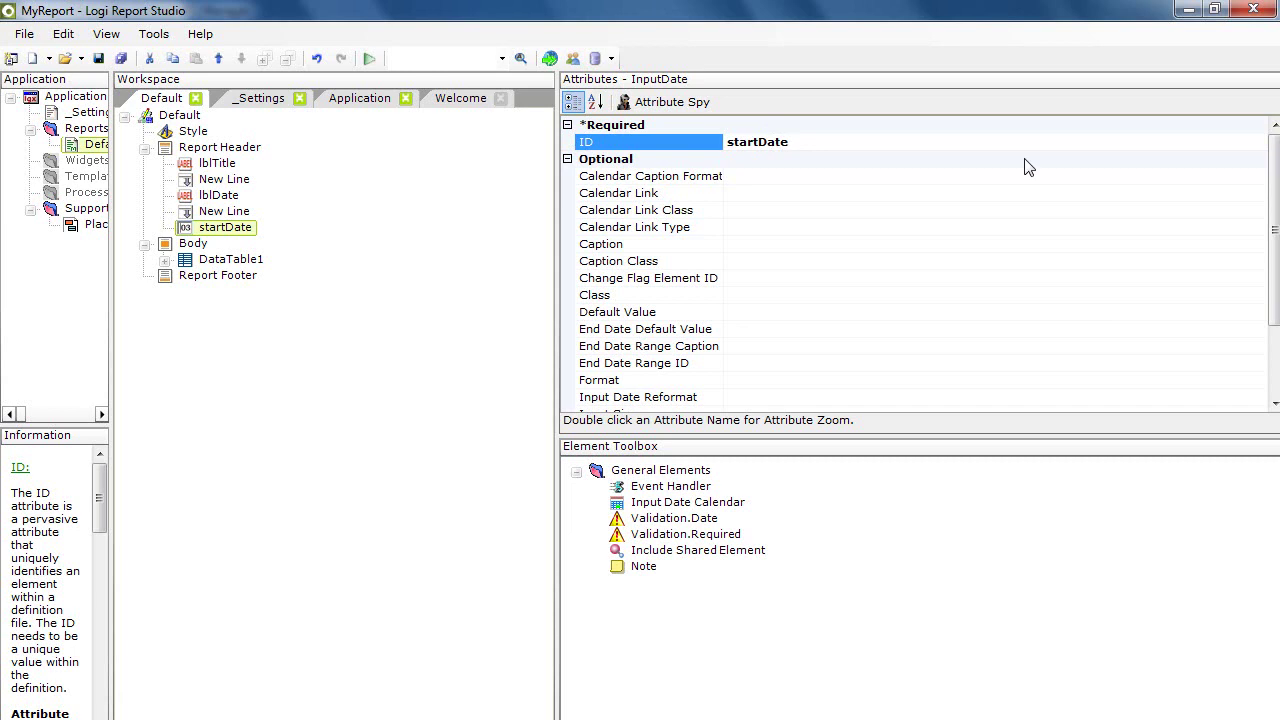
left_click(121, 58)
Step: Run the report, pick August 17, 2011 from the date field's calendar, and close the browser
left_click(369, 58)
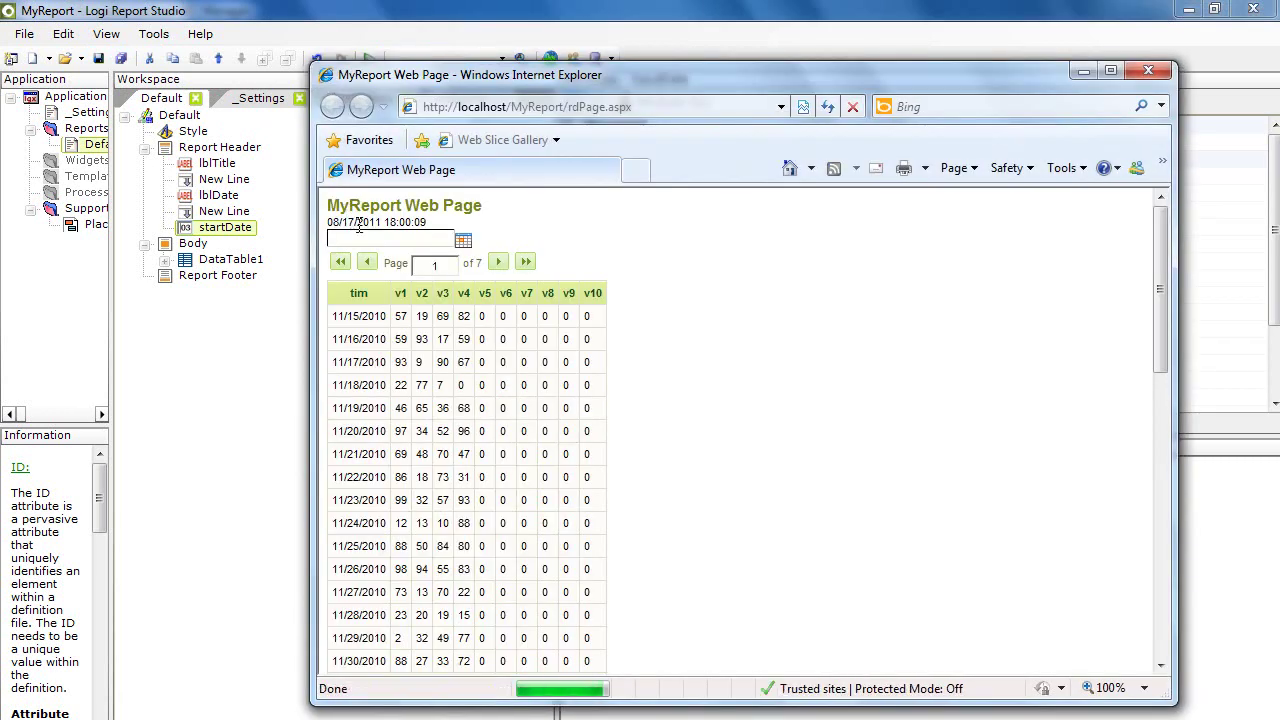
left_click(466, 243)
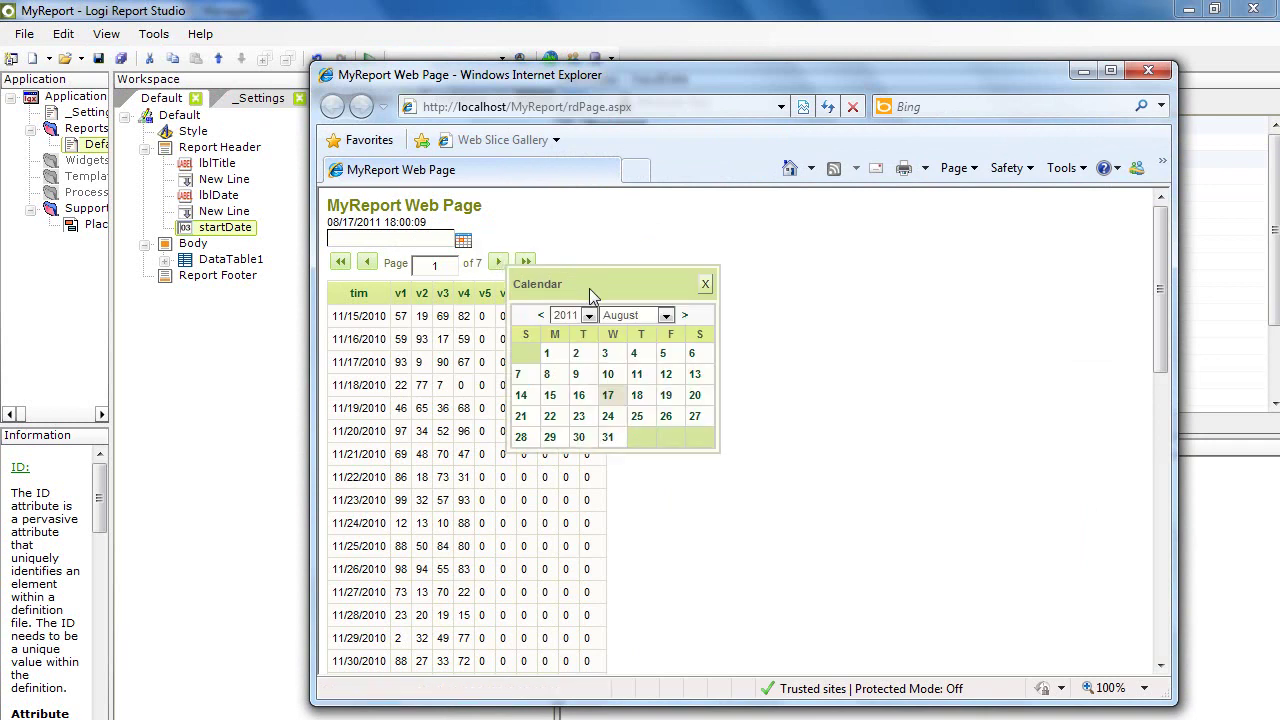
left_click_drag(584, 285, 554, 249)
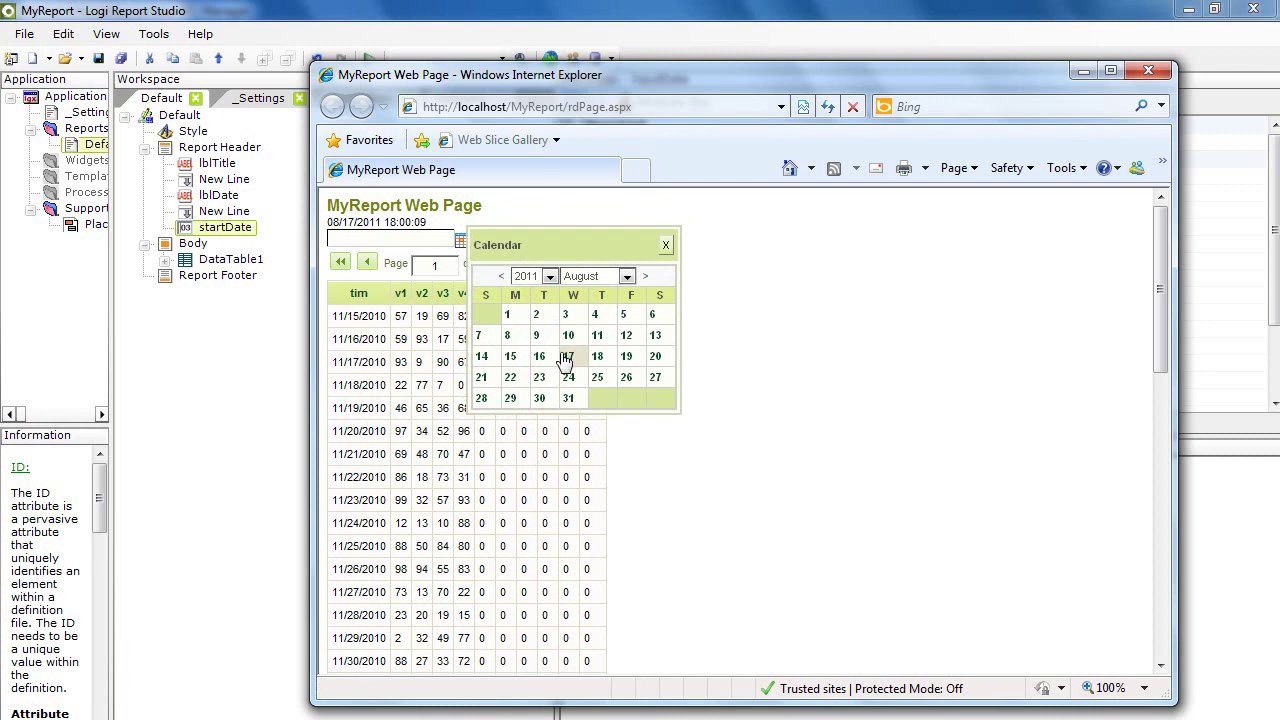
left_click(572, 356)
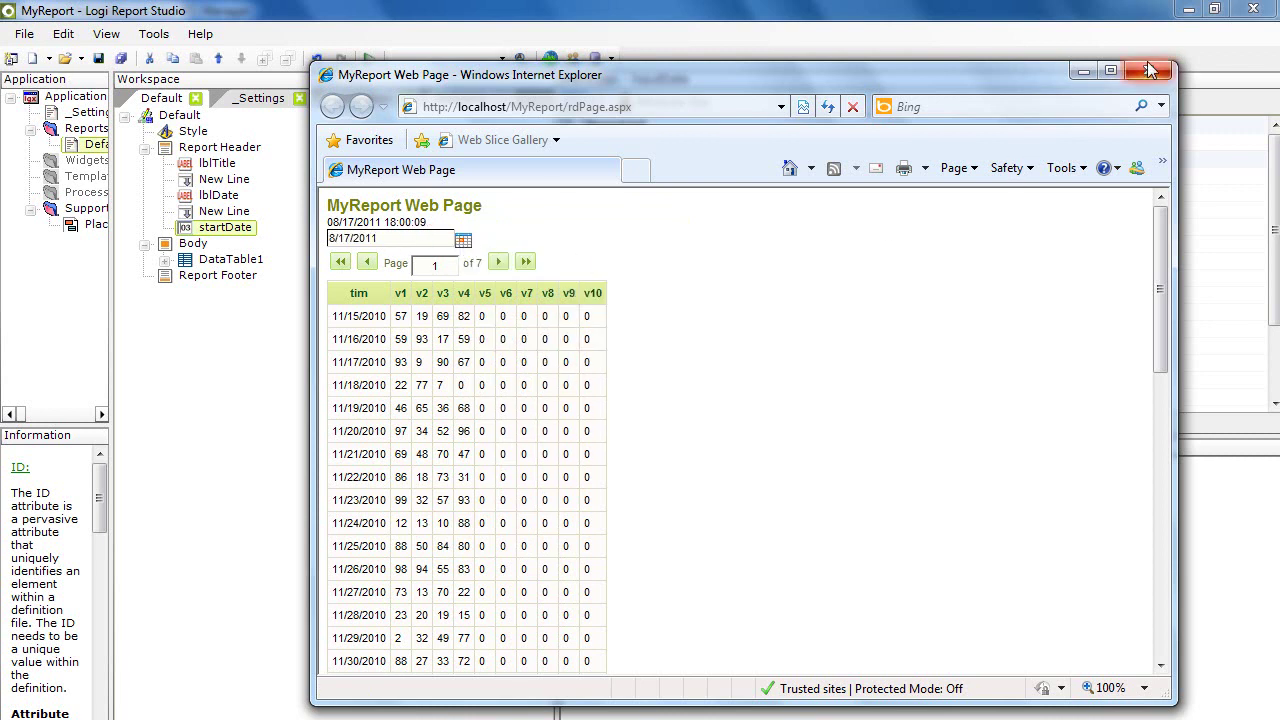
key("alt+F4")
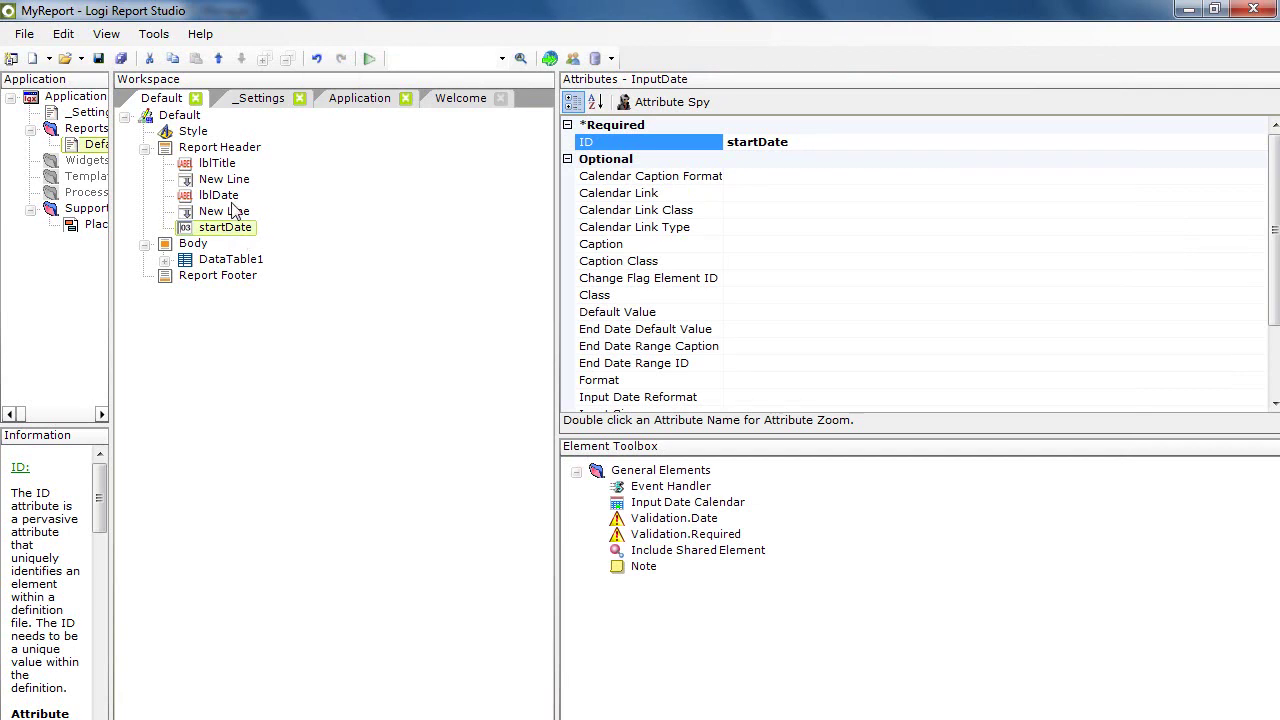
Step: Add a Label element to the Report Header with the caption วันที่เริ่มต้น
left_click(246, 152)
right_click(246, 152)
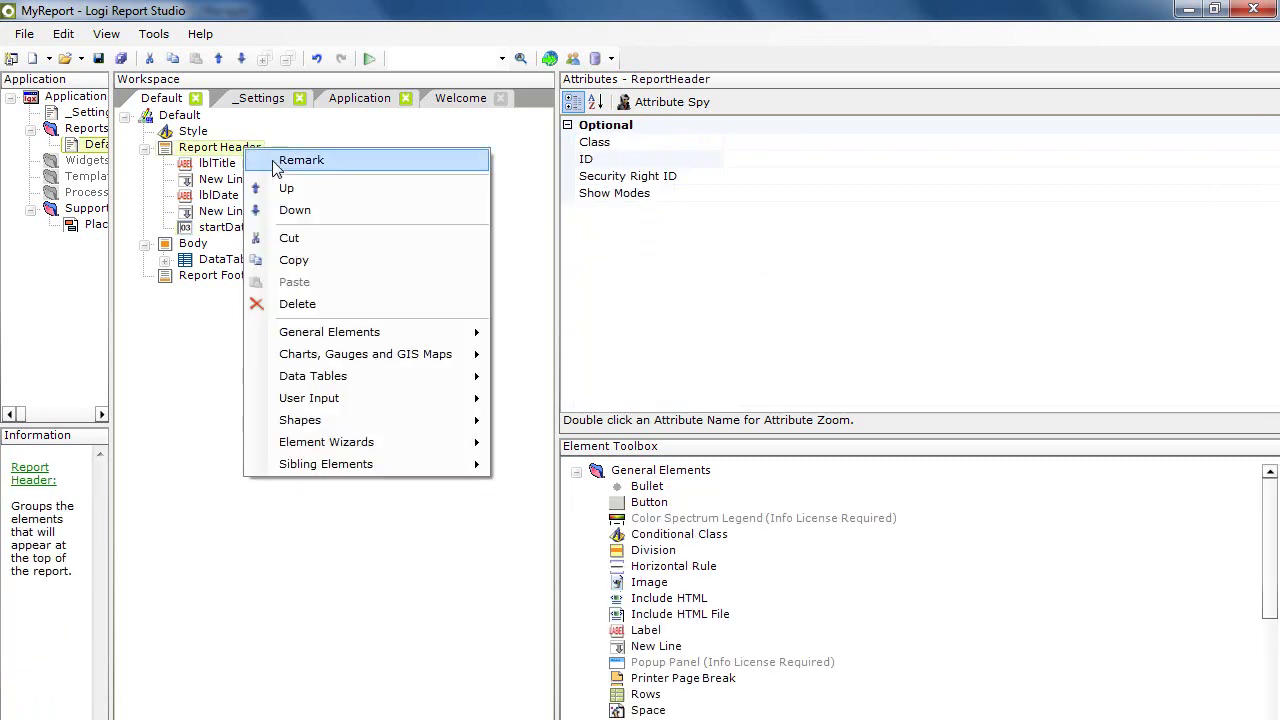
mouse_move(391, 338)
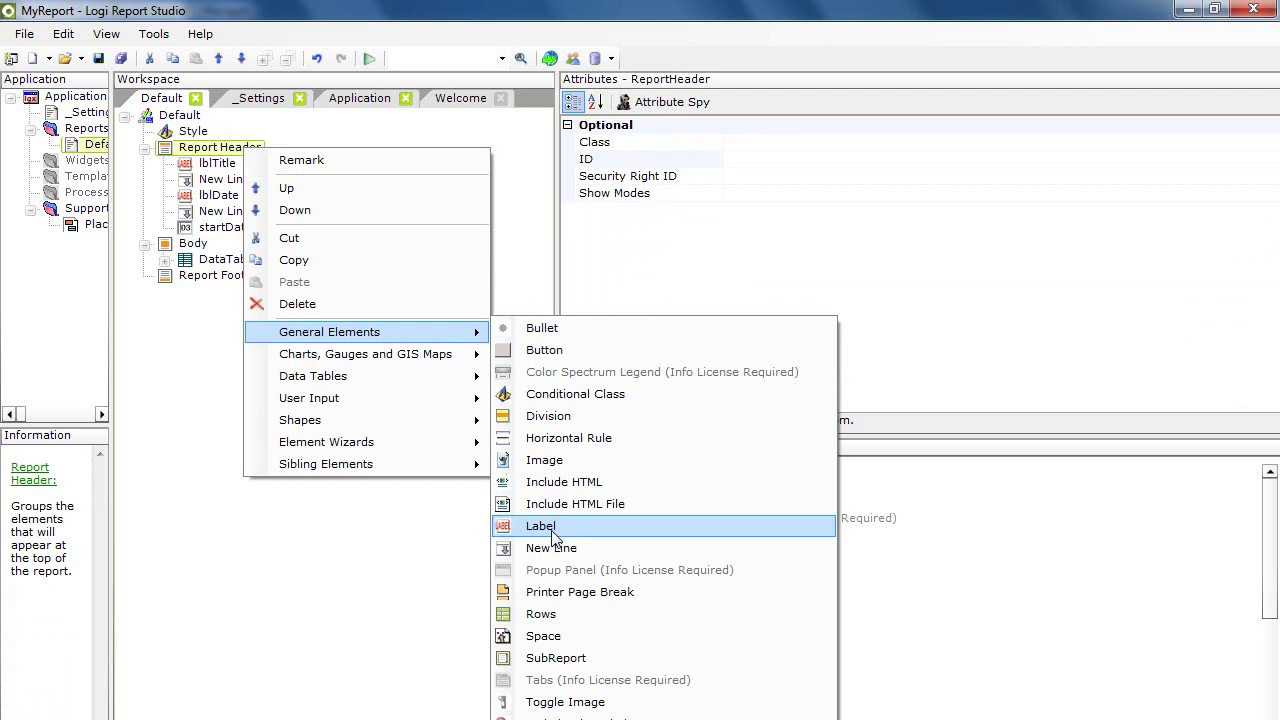
left_click(176, 418)
right_click(258, 150)
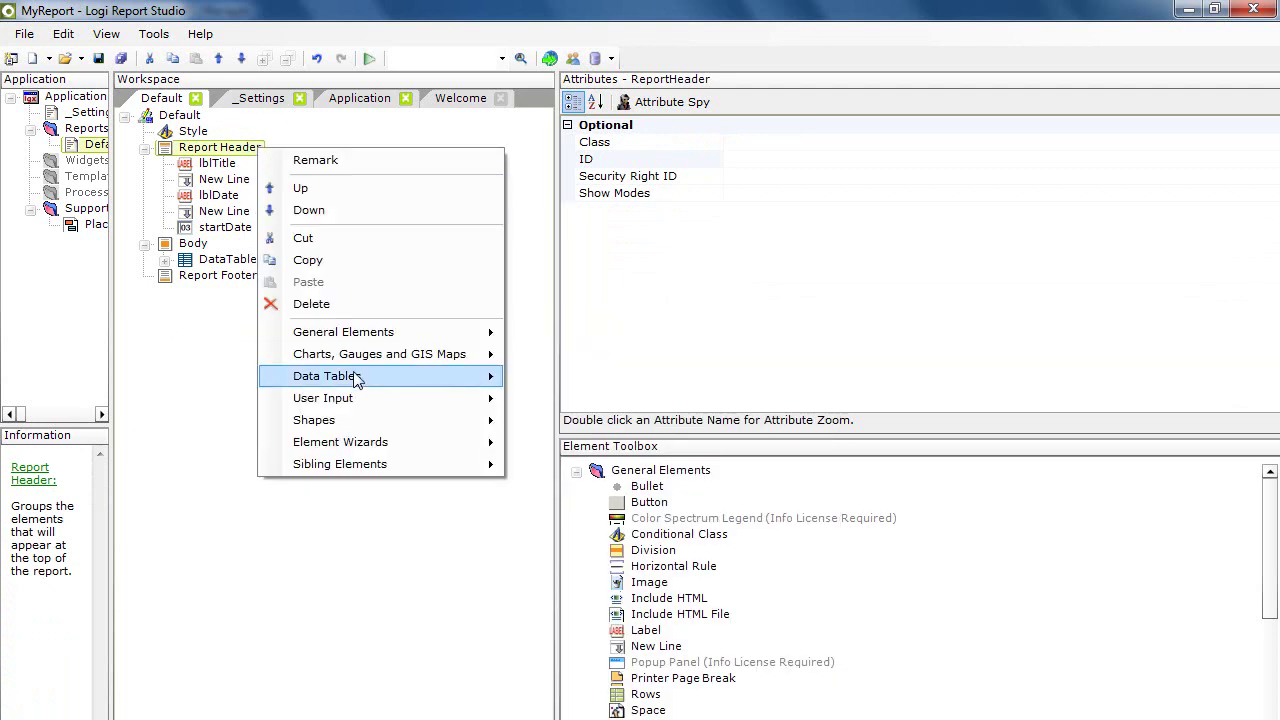
mouse_move(355, 335)
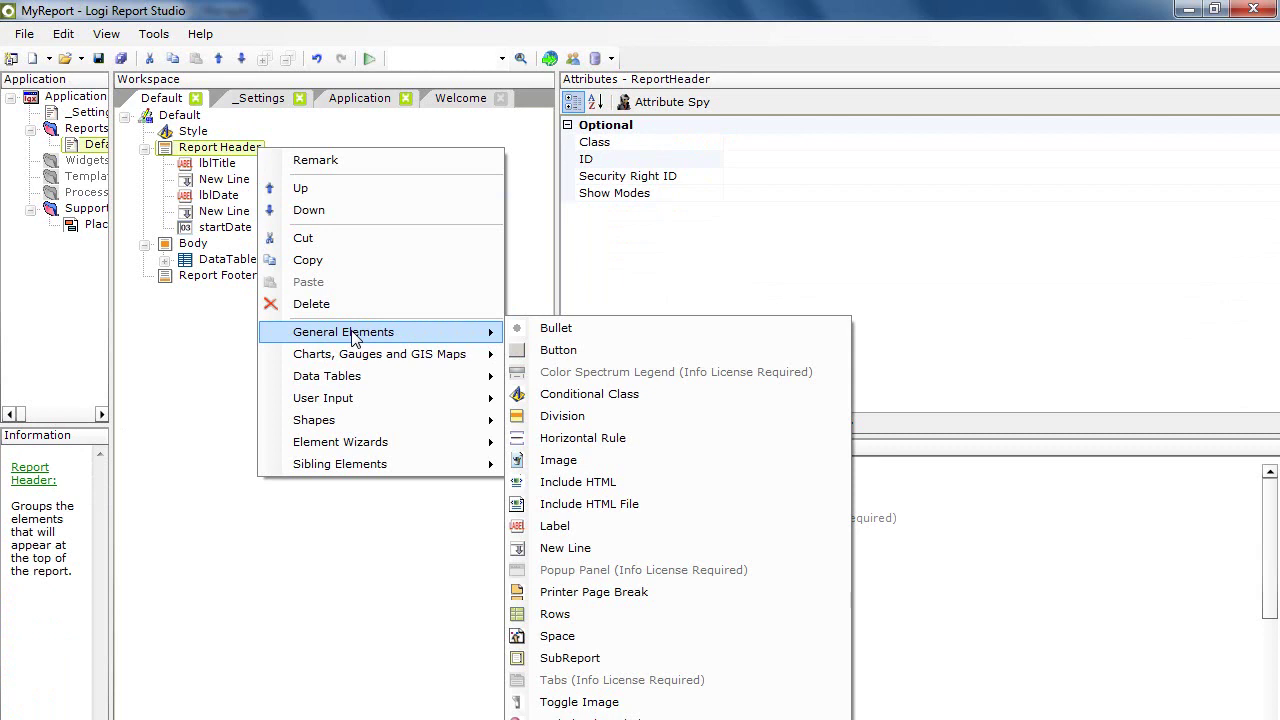
mouse_move(346, 403)
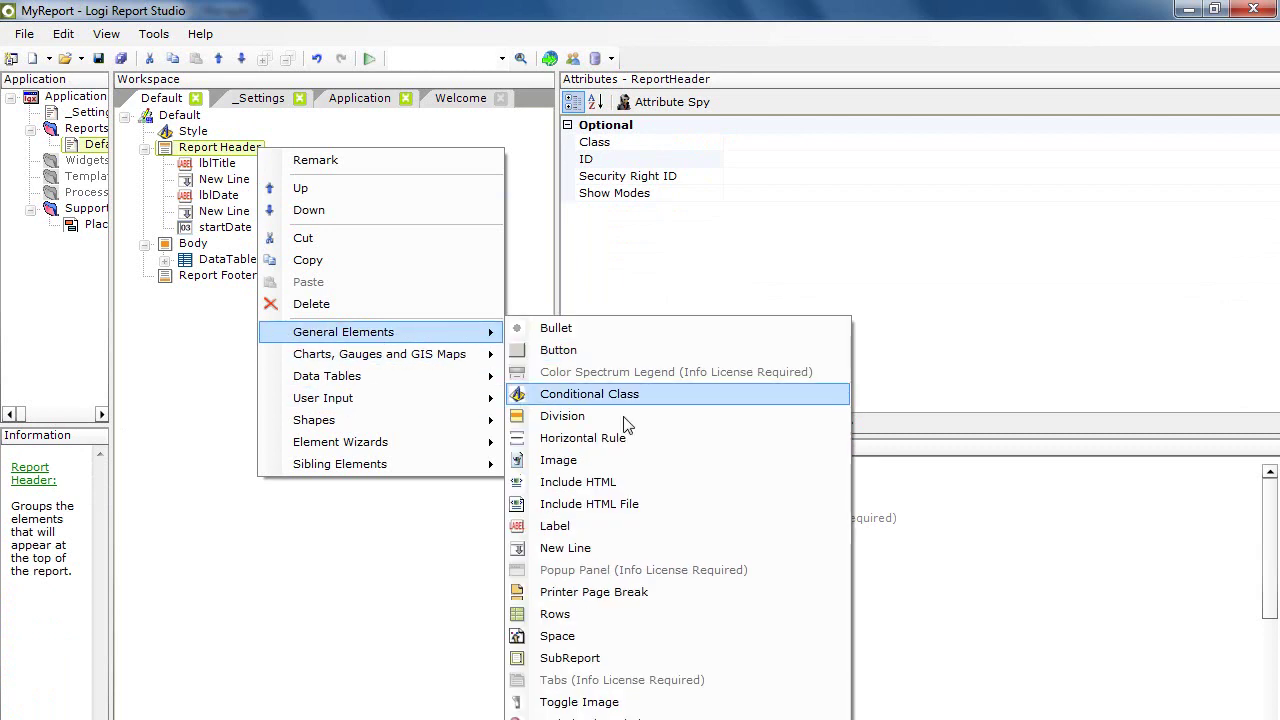
left_click(584, 528)
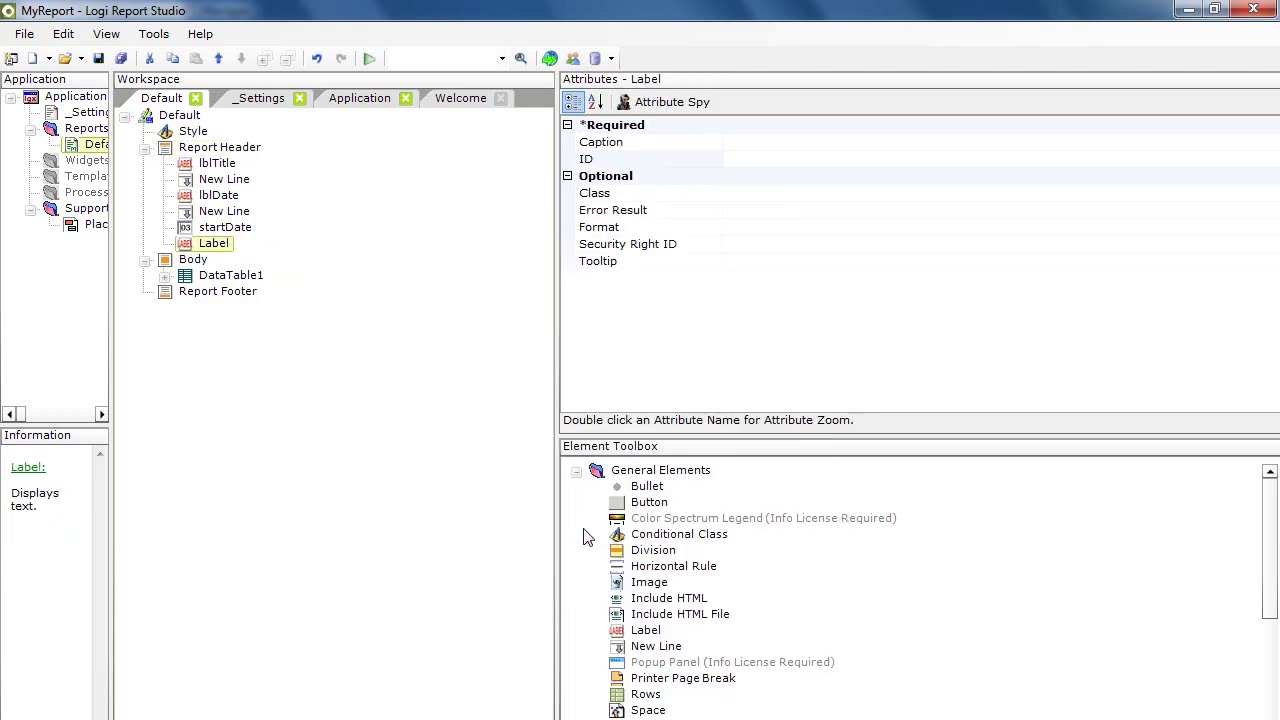
left_click(726, 160)
left_click(759, 141)
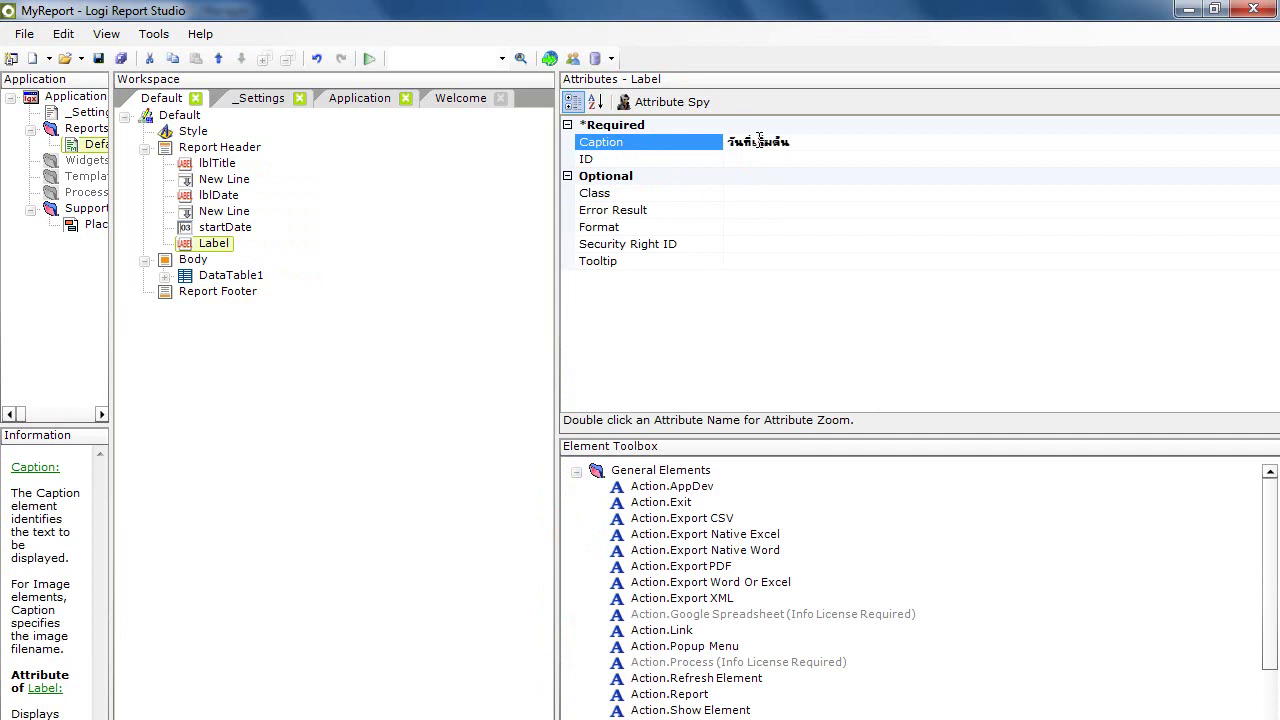
Step: Save all files, run the report to check the new label beside the date field, and close the browser
left_click(121, 62)
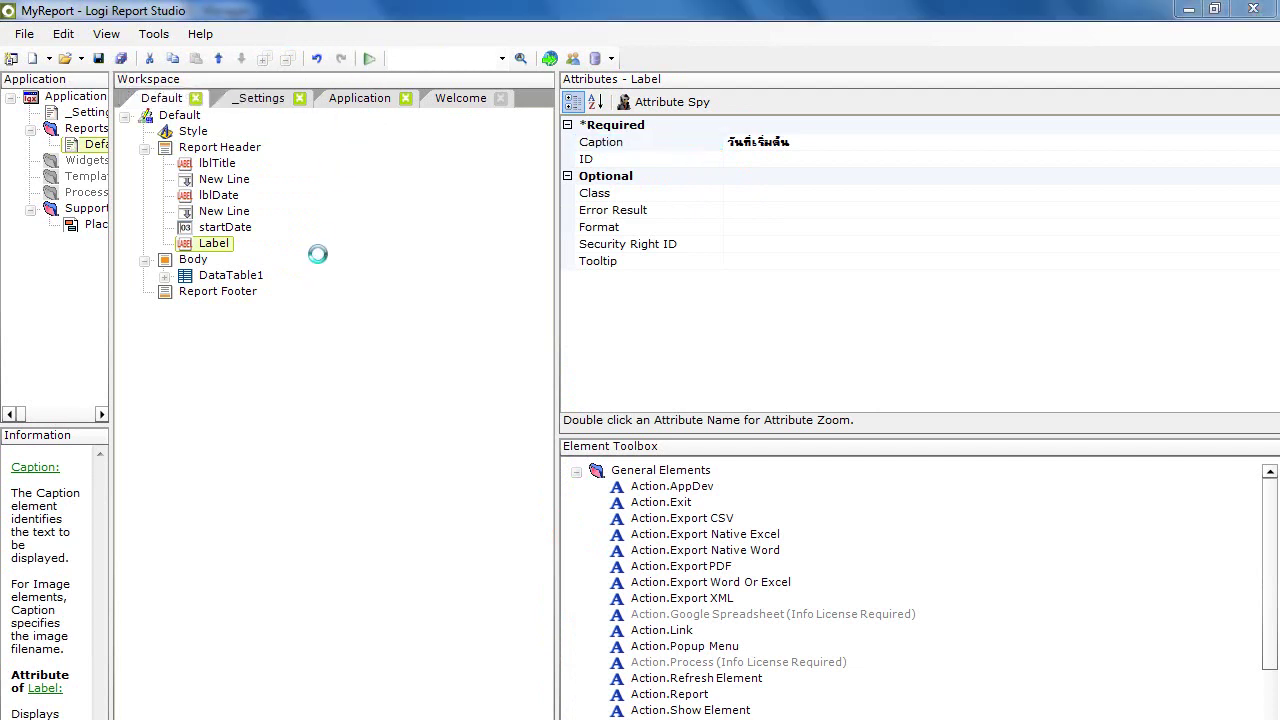
key("F5")
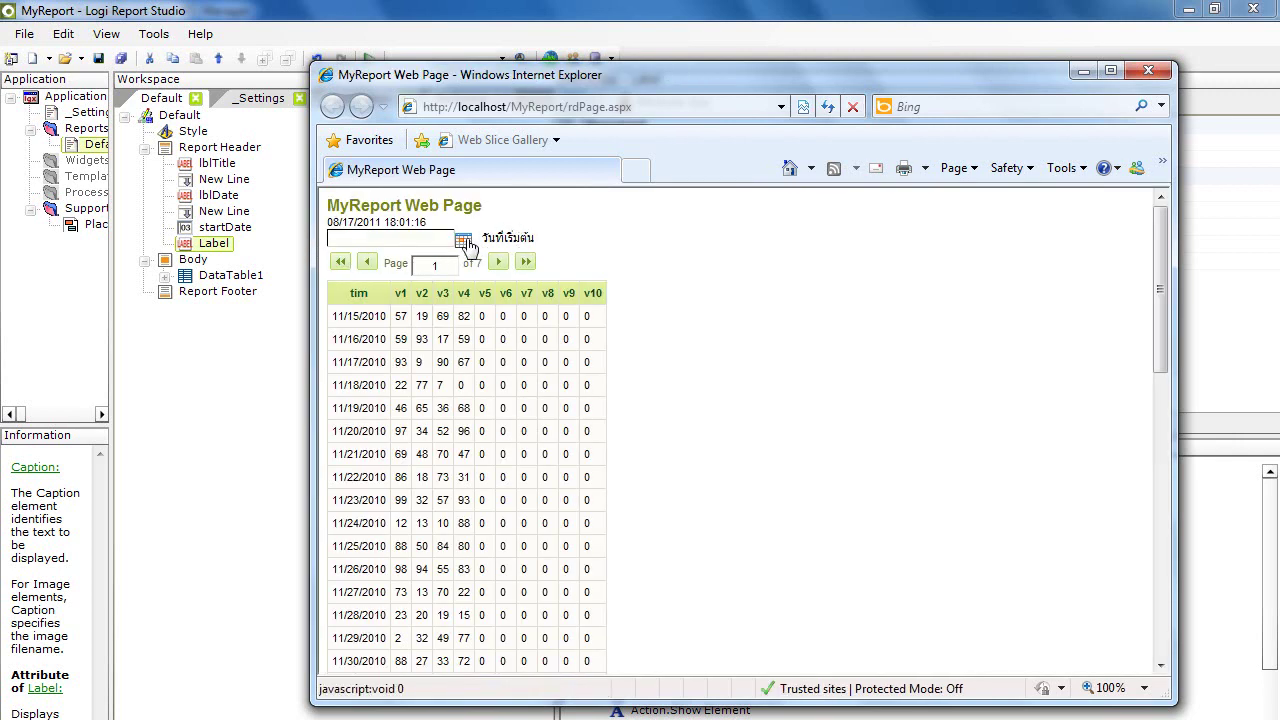
left_click(1148, 75)
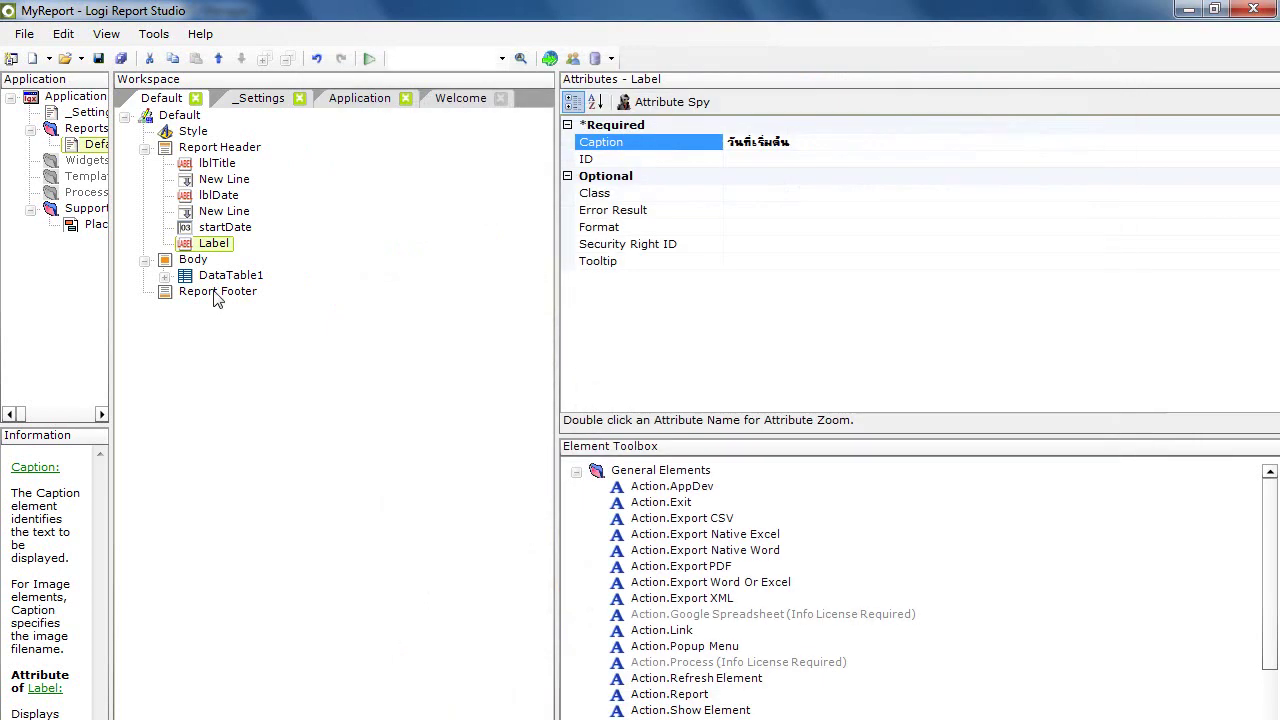
Step: Move the วันที่เริ่มต้น label ahead of startDate in the Report Header and check its placement in the browser
left_click_drag(207, 242, 214, 224)
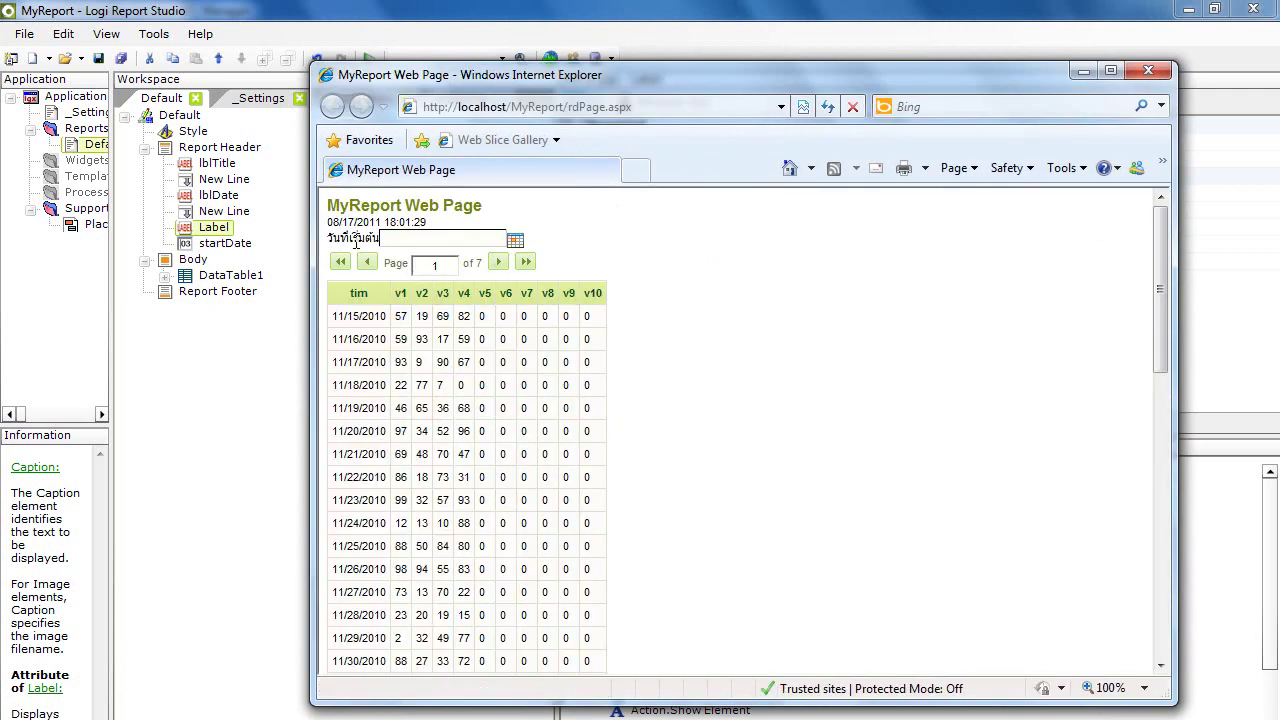
left_click(1148, 70)
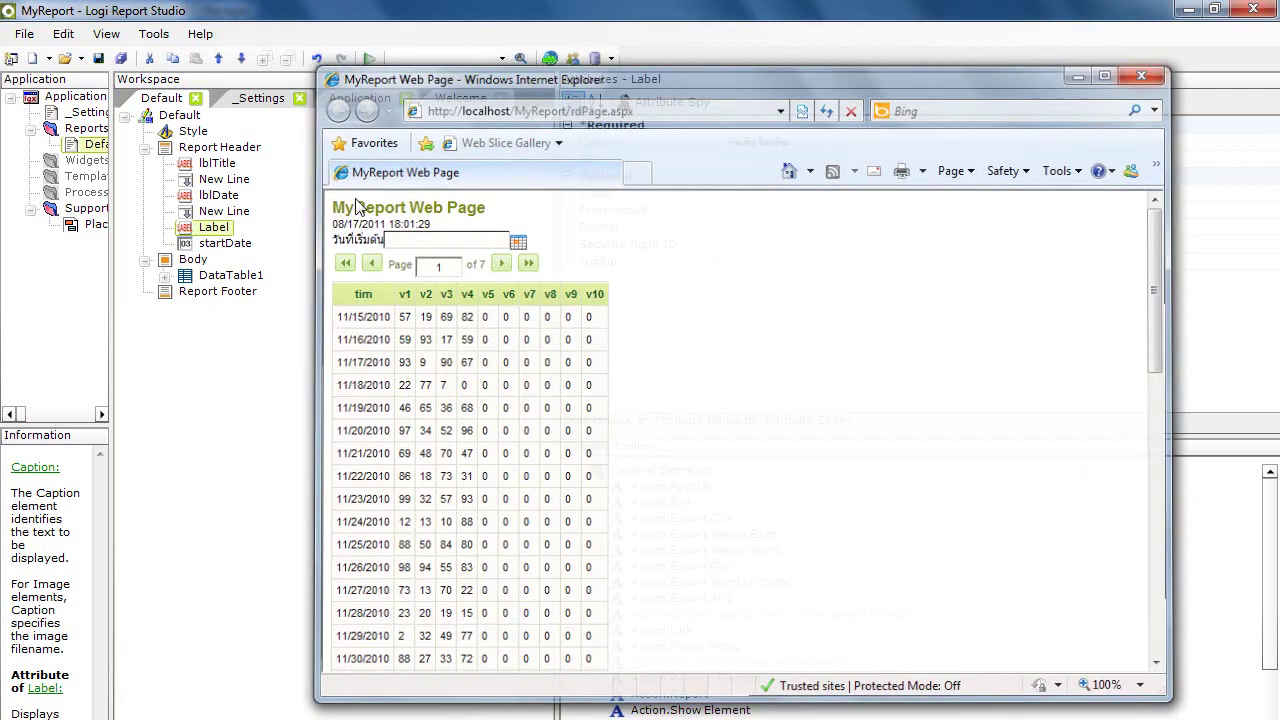
left_click(207, 228)
left_click(812, 142)
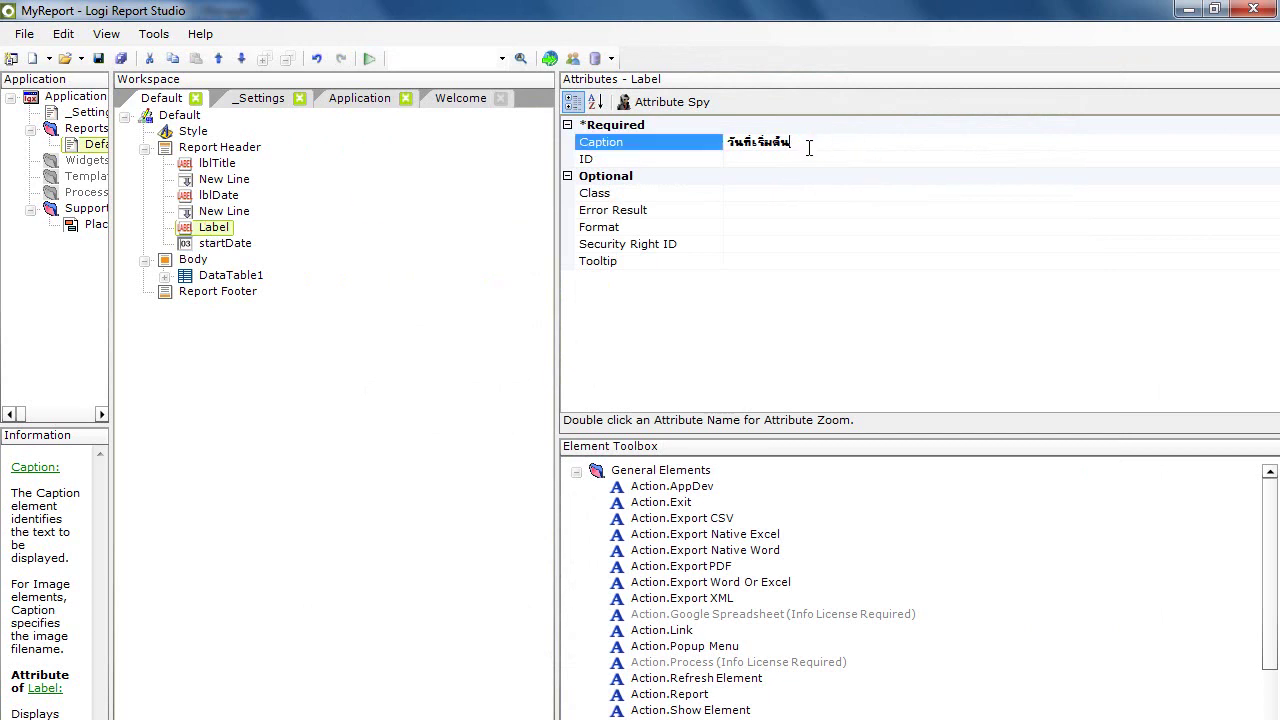
key("Home")
left_click(812, 146)
Step: Add a second Label element to the Report Header with the caption ถึง
right_click(205, 150)
mouse_move(305, 331)
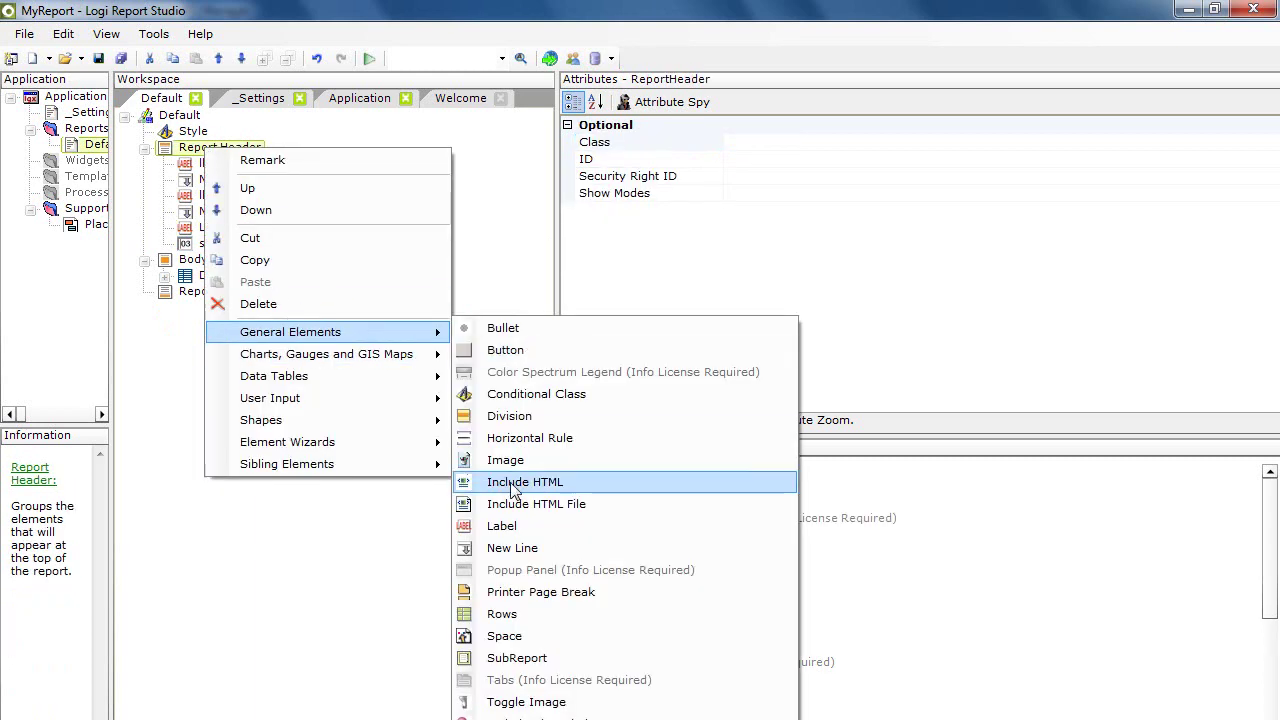
left_click(501, 525)
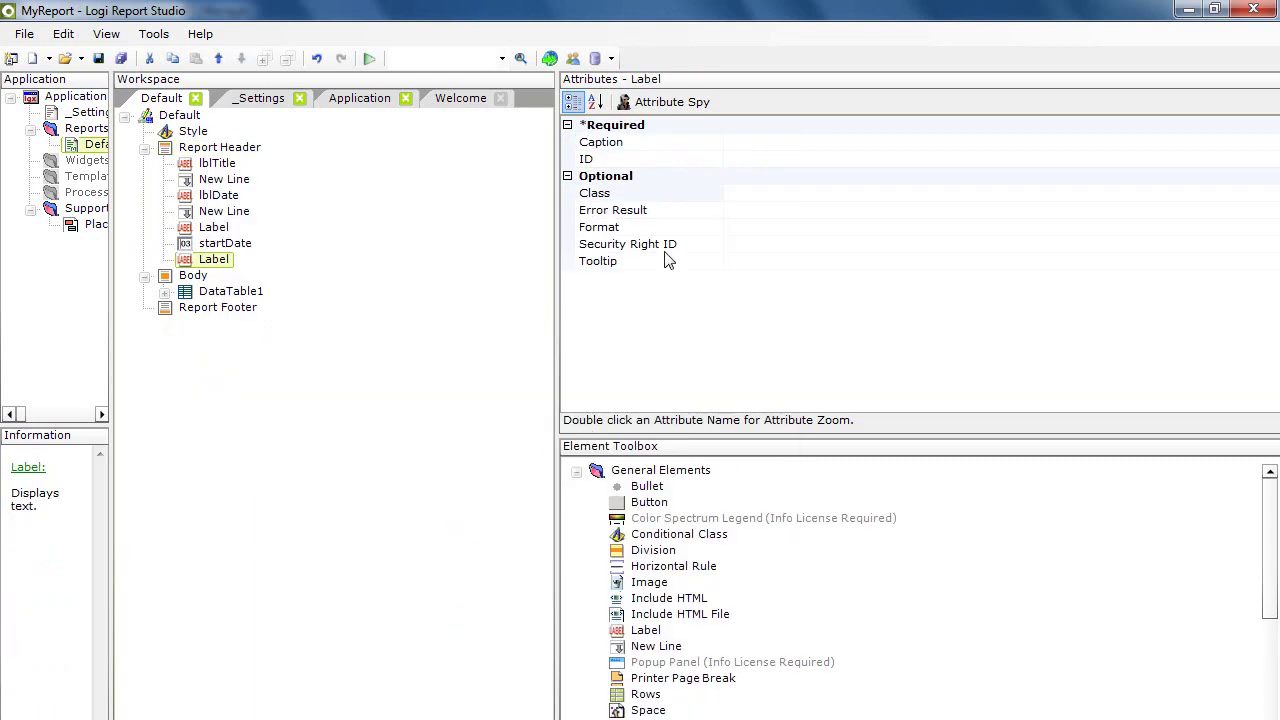
left_click(748, 145)
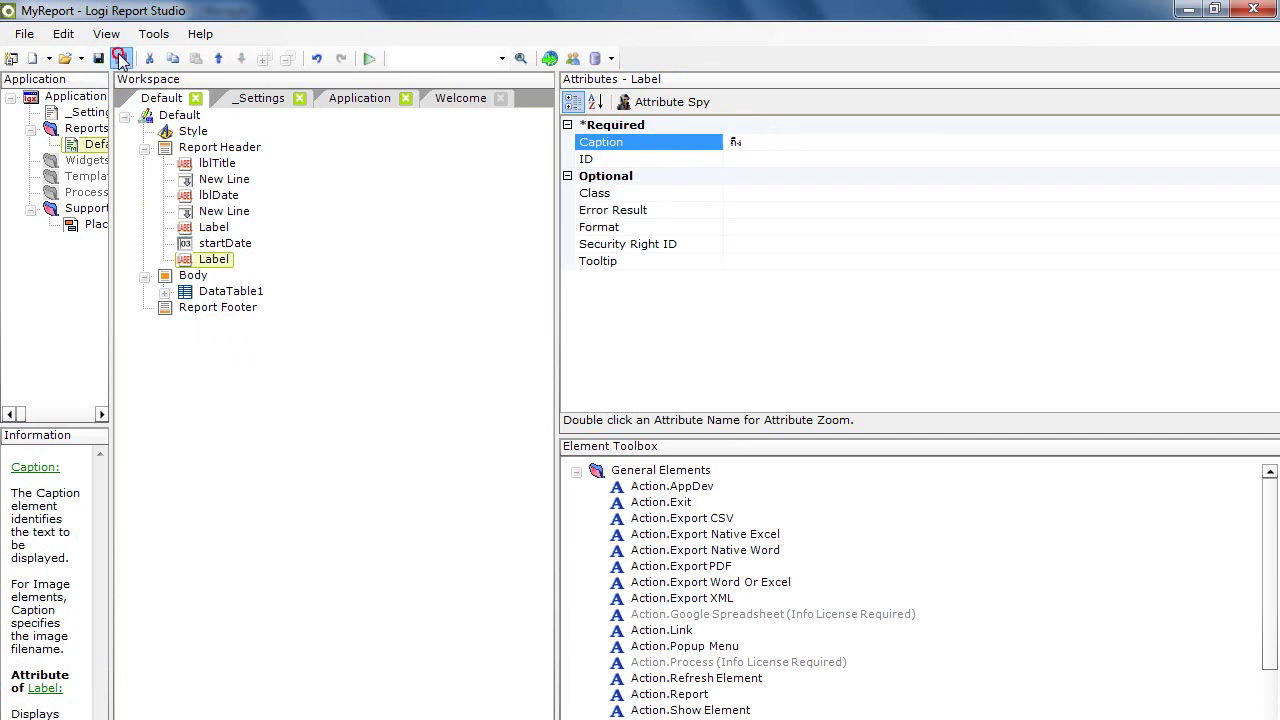
Step: Add a second Input Date element to the Report Header, after the ถึง label
left_click(248, 150)
right_click(242, 150)
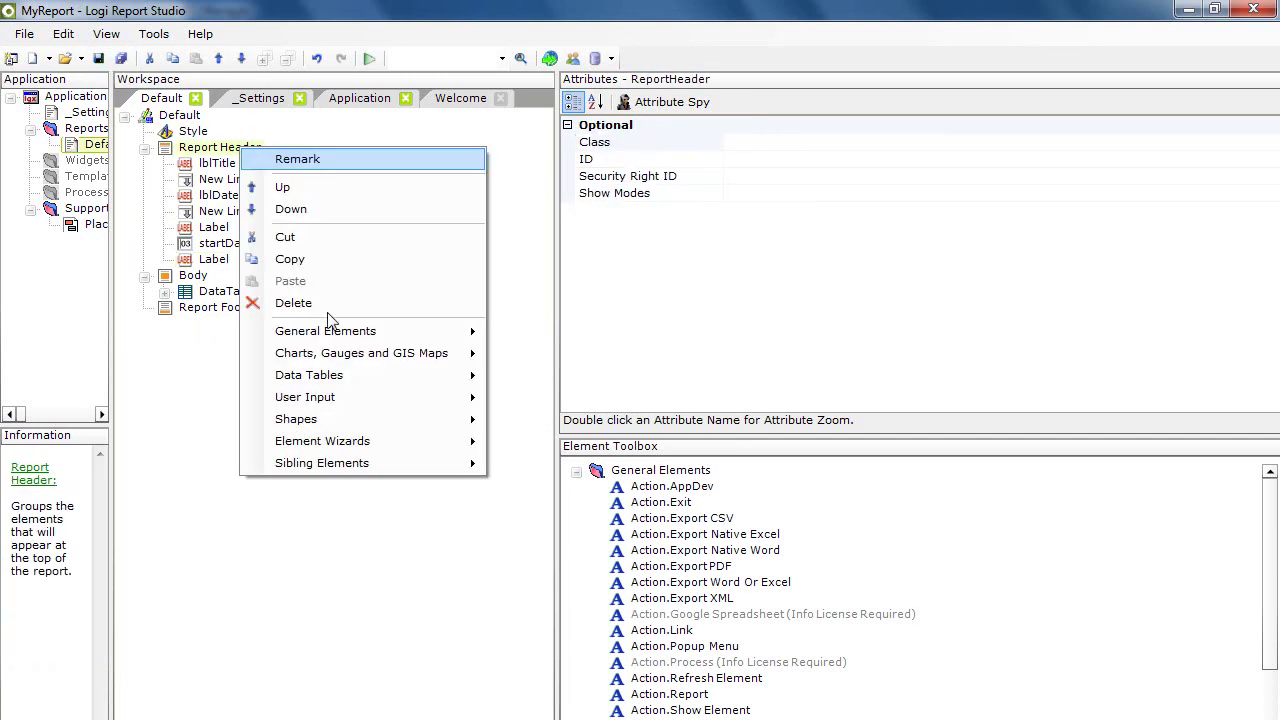
left_click(333, 383)
left_click(330, 398)
left_click(537, 443)
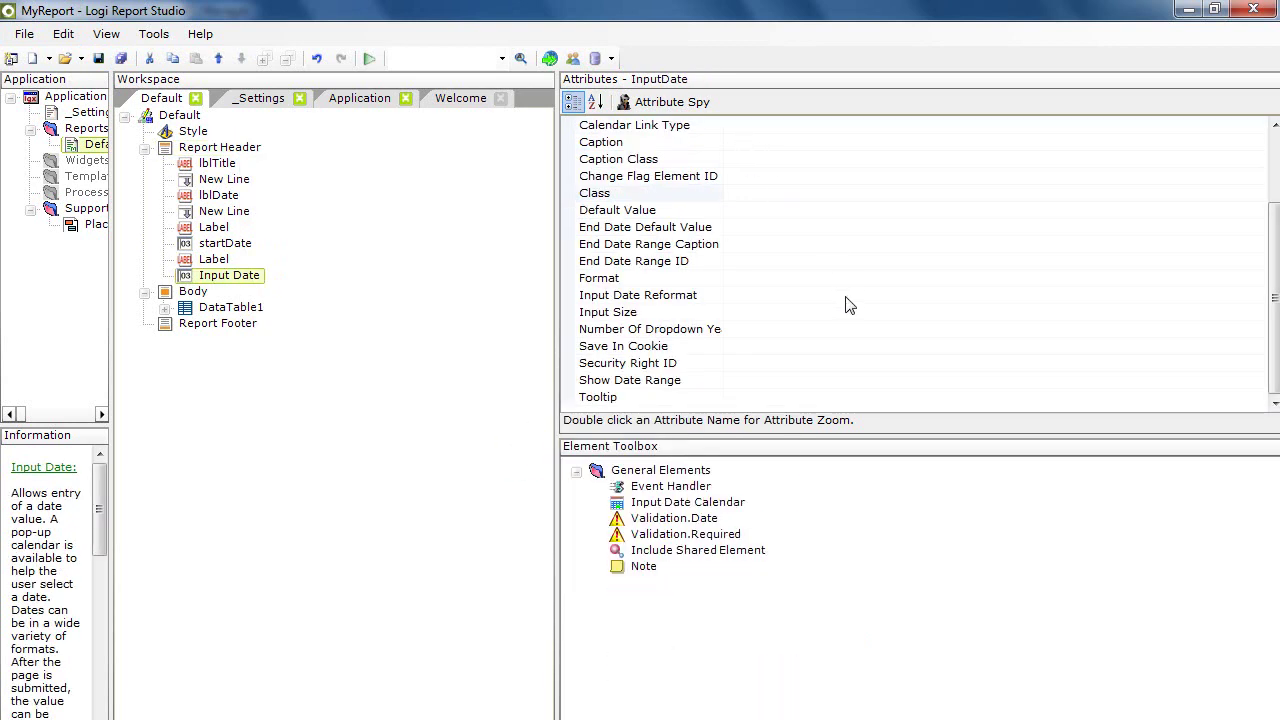
scroll(1265, 262, "up", 3)
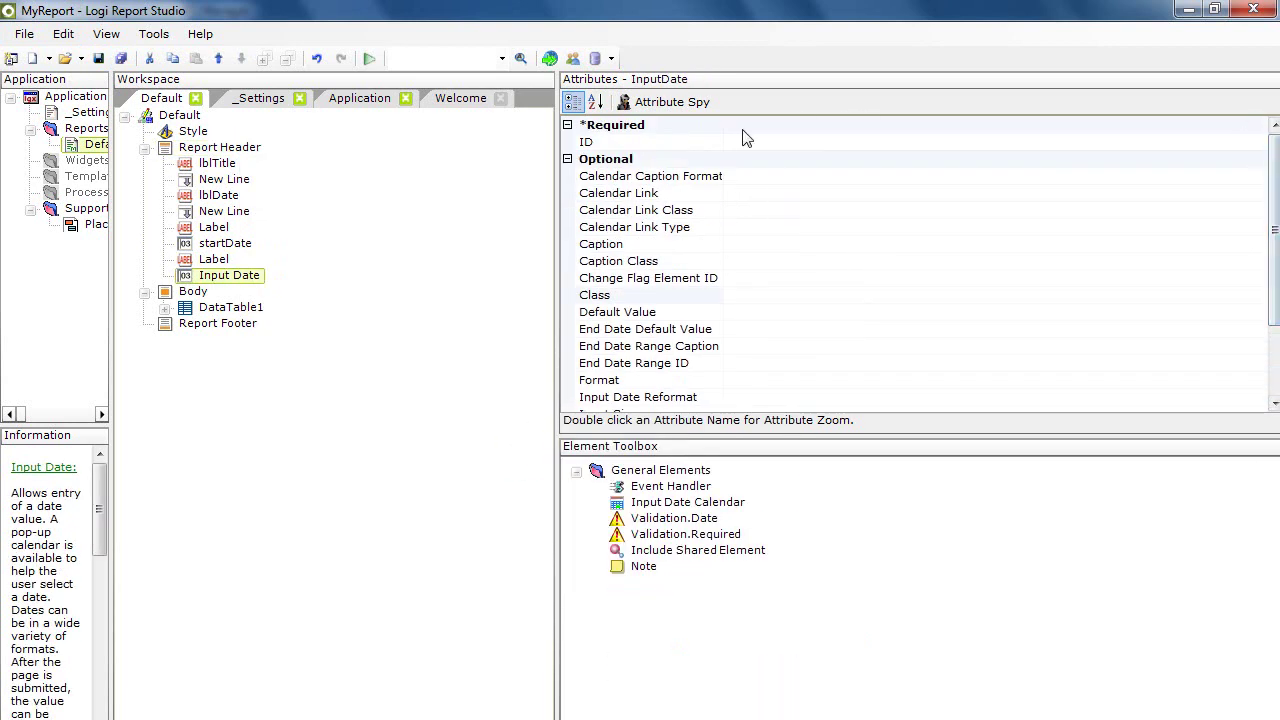
left_click(738, 137)
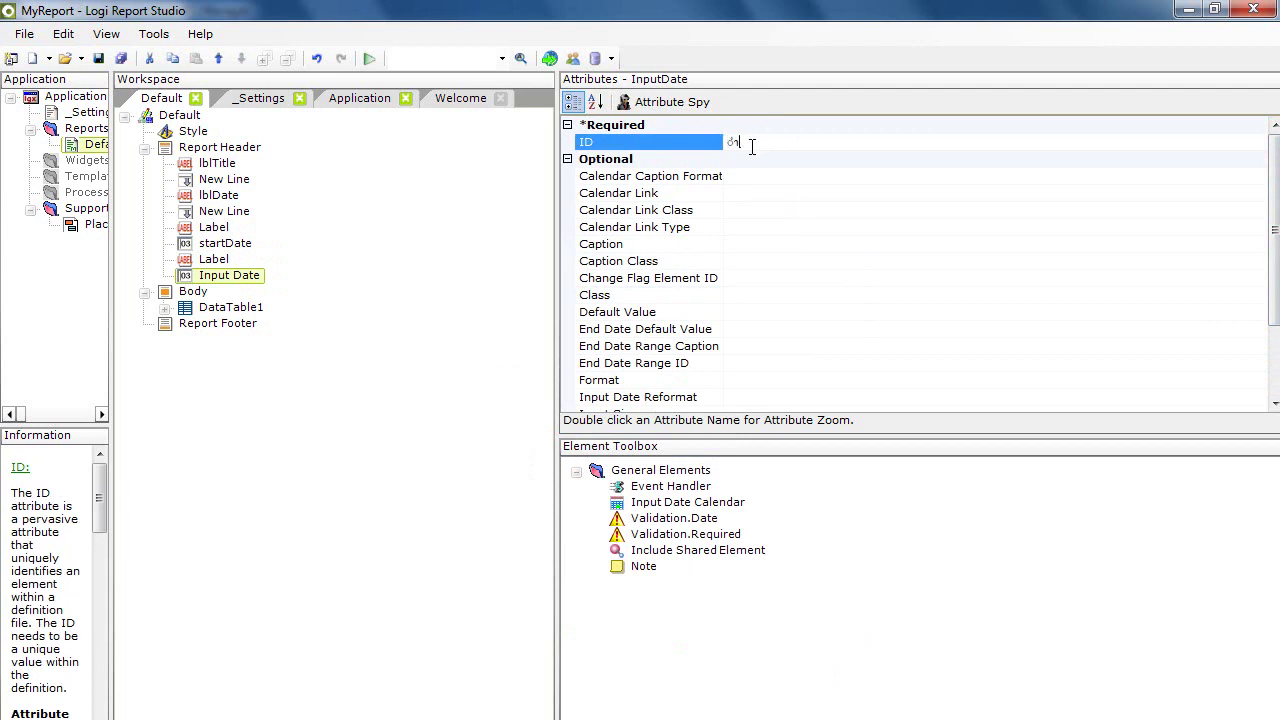
type("ง่าอิกฎพะง่า")
key("Return")
Step: Set the ID of the new Input Date element to endDate
left_click(668, 141)
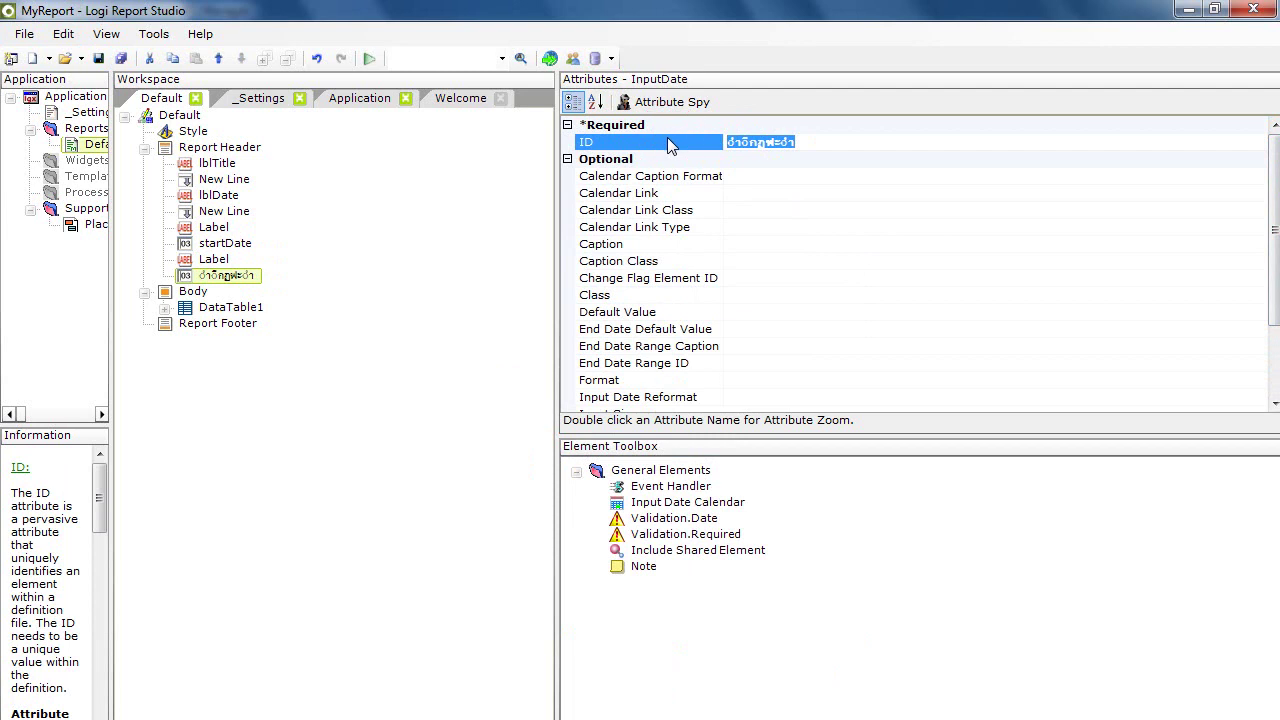
type("endDate")
key("Return")
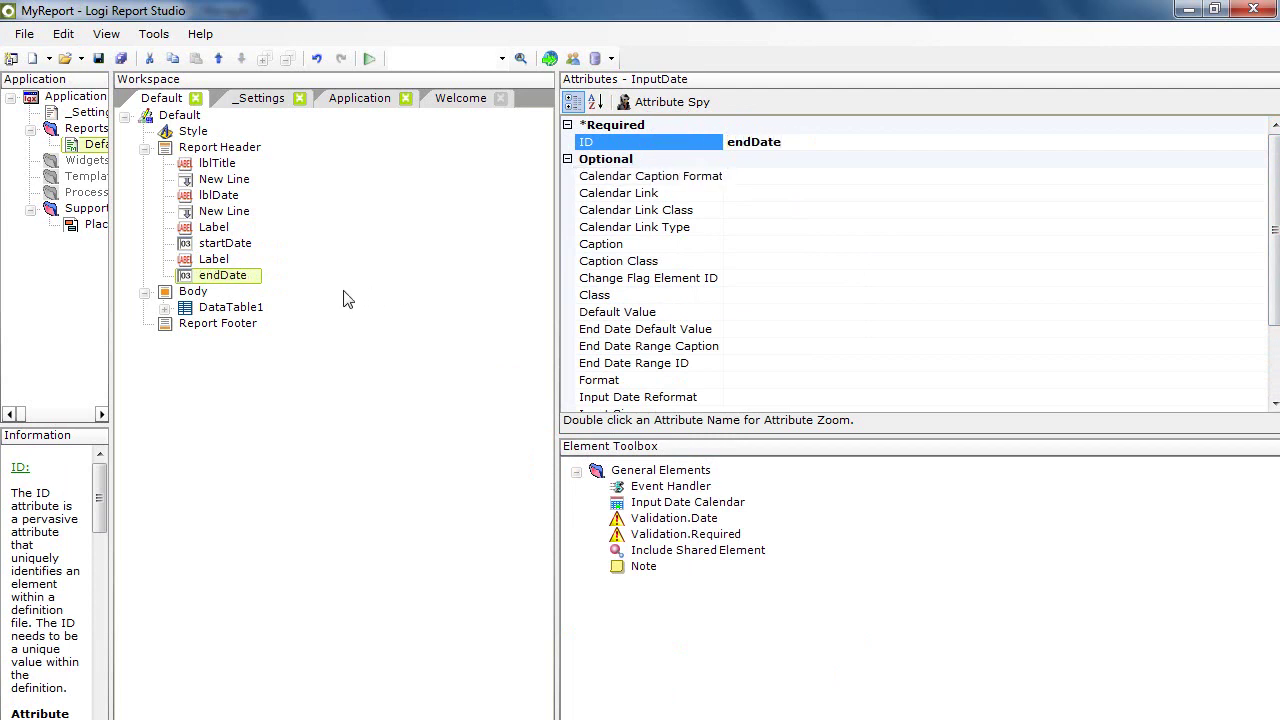
left_click(918, 163)
Step: Review the attributes of startDate and endDate, including the Default Value attribute of endDate
left_click(222, 245)
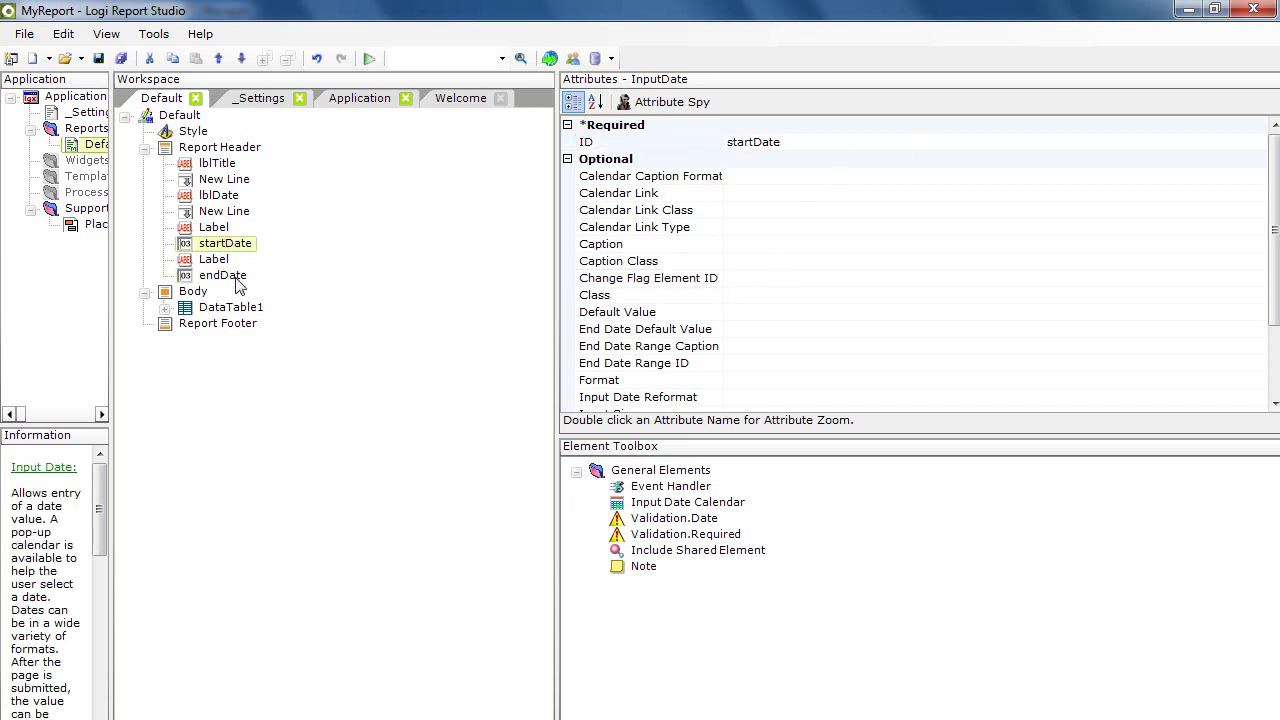
left_click(233, 278)
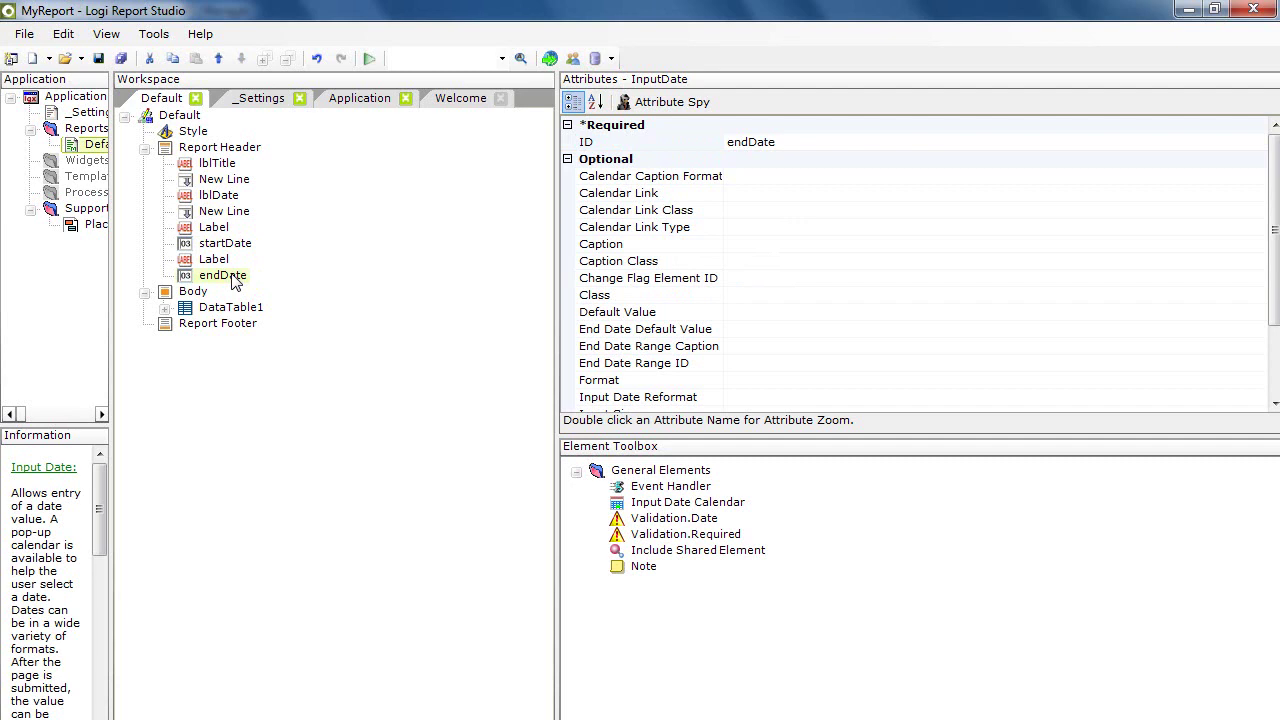
left_click(819, 311)
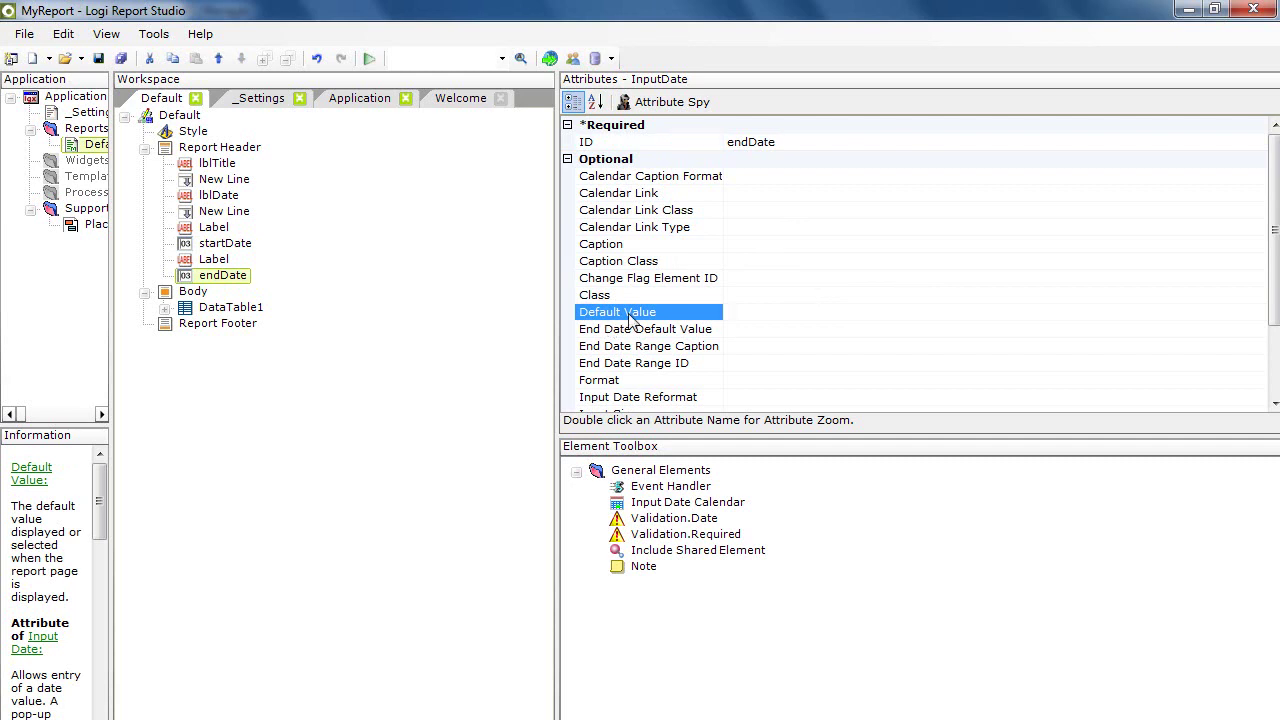
left_click(222, 246)
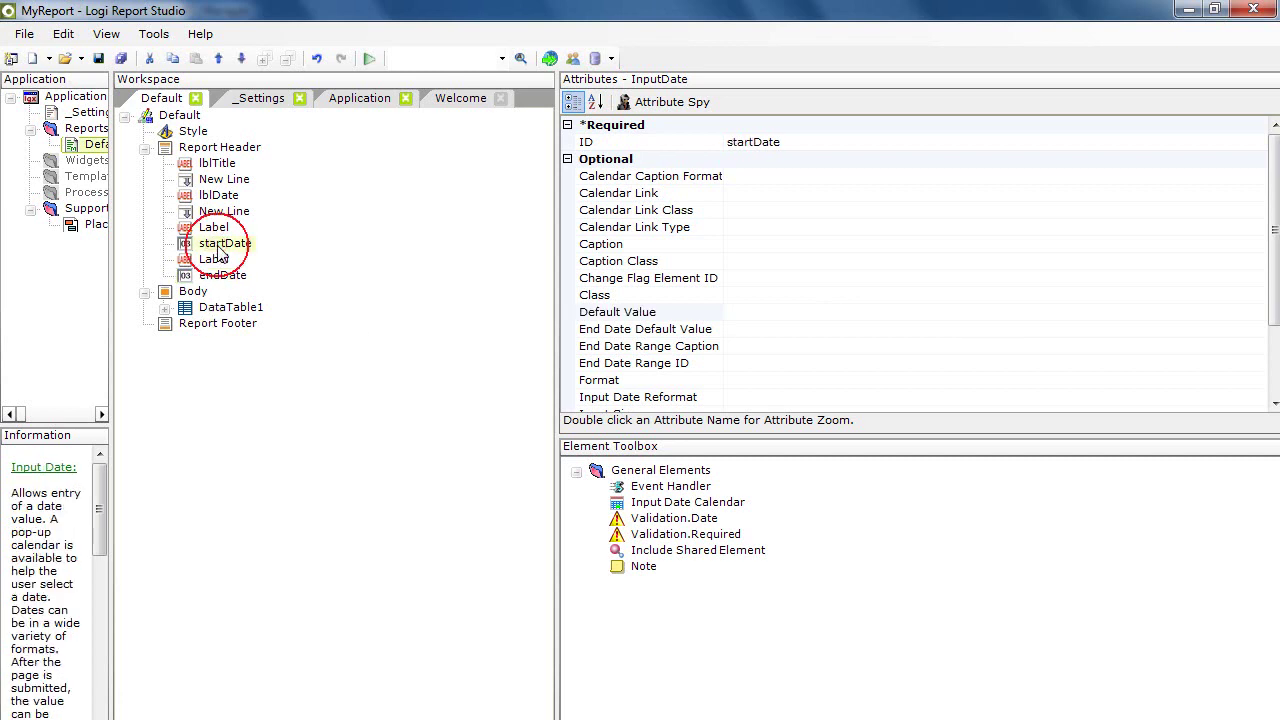
left_click(754, 311)
left_click(735, 307)
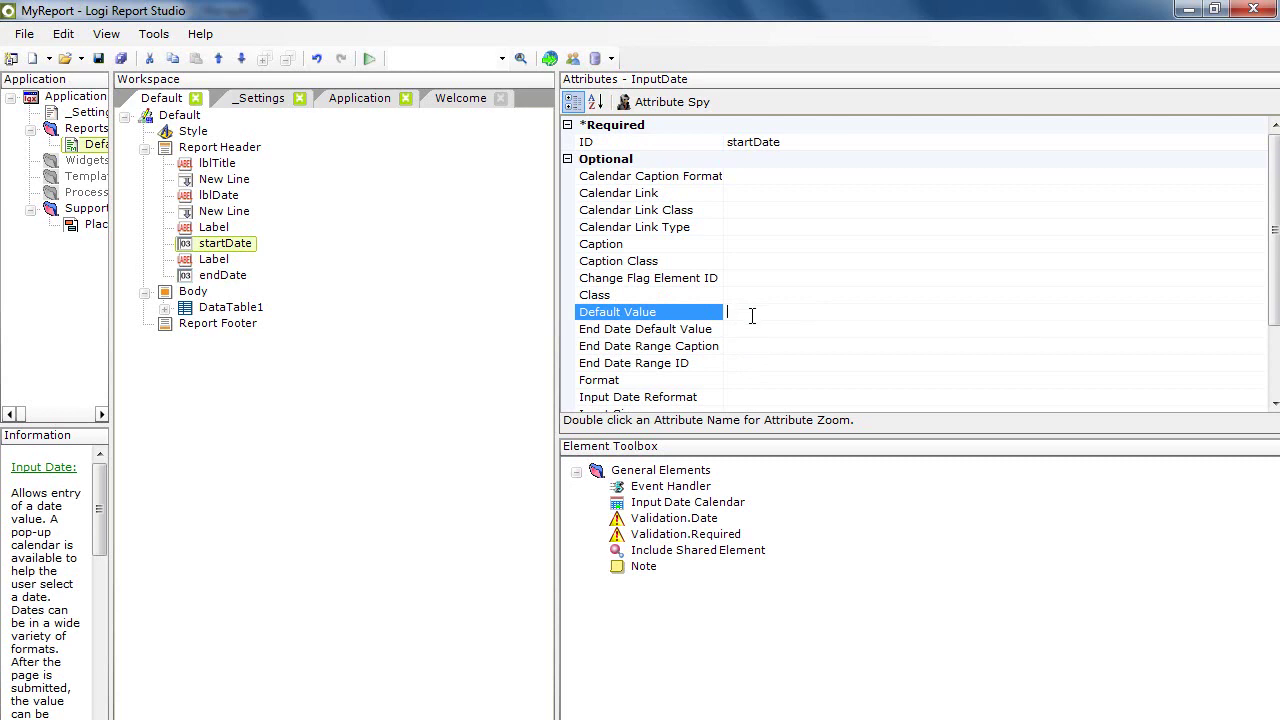
type("@")
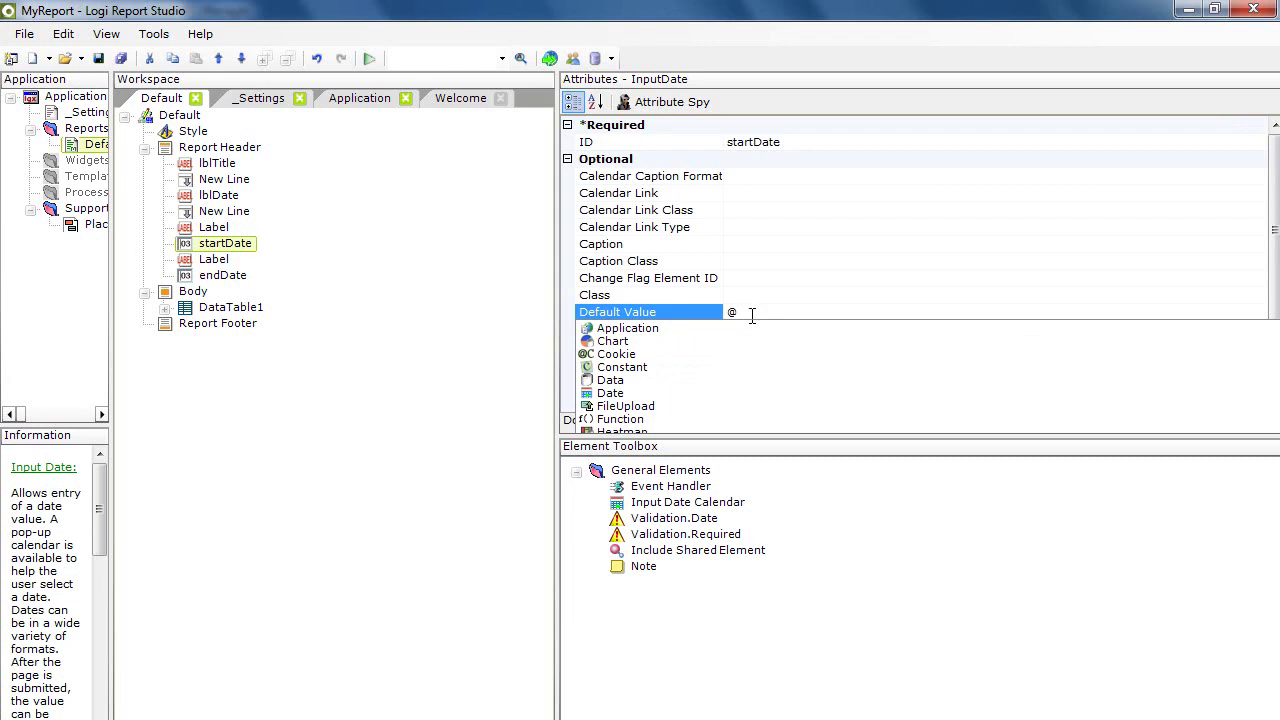
type("Re")
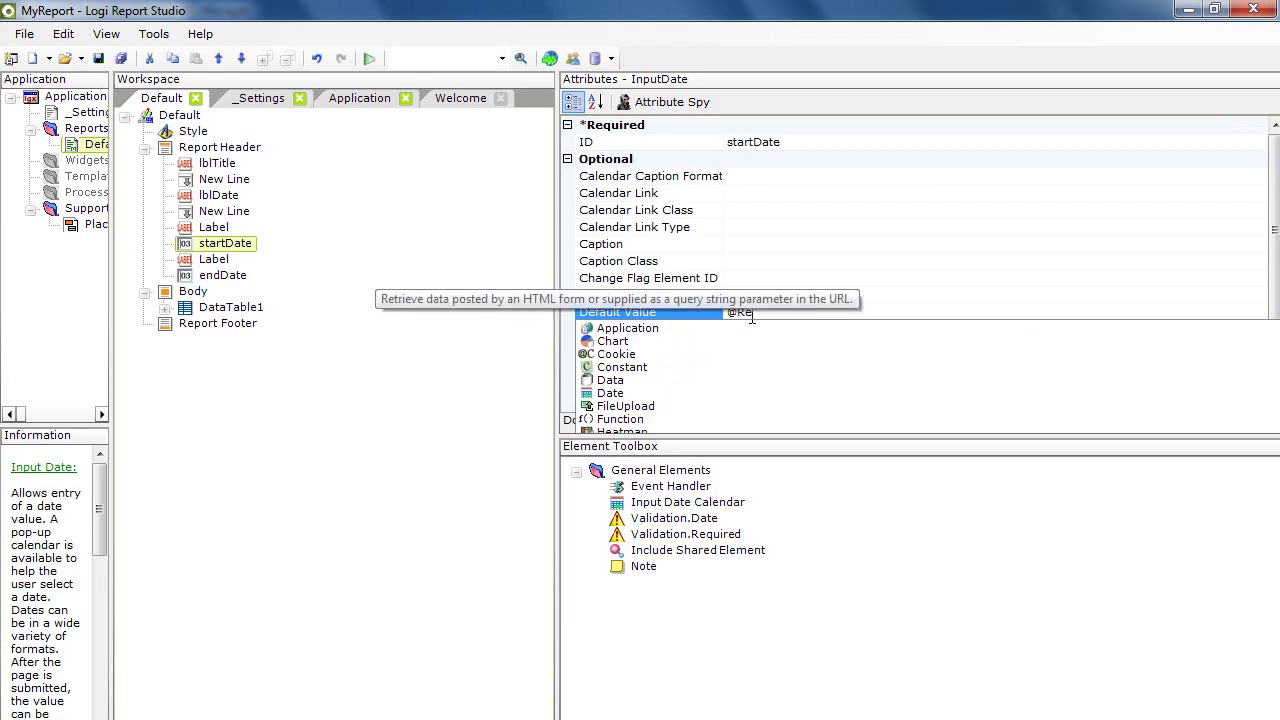
type("quest.")
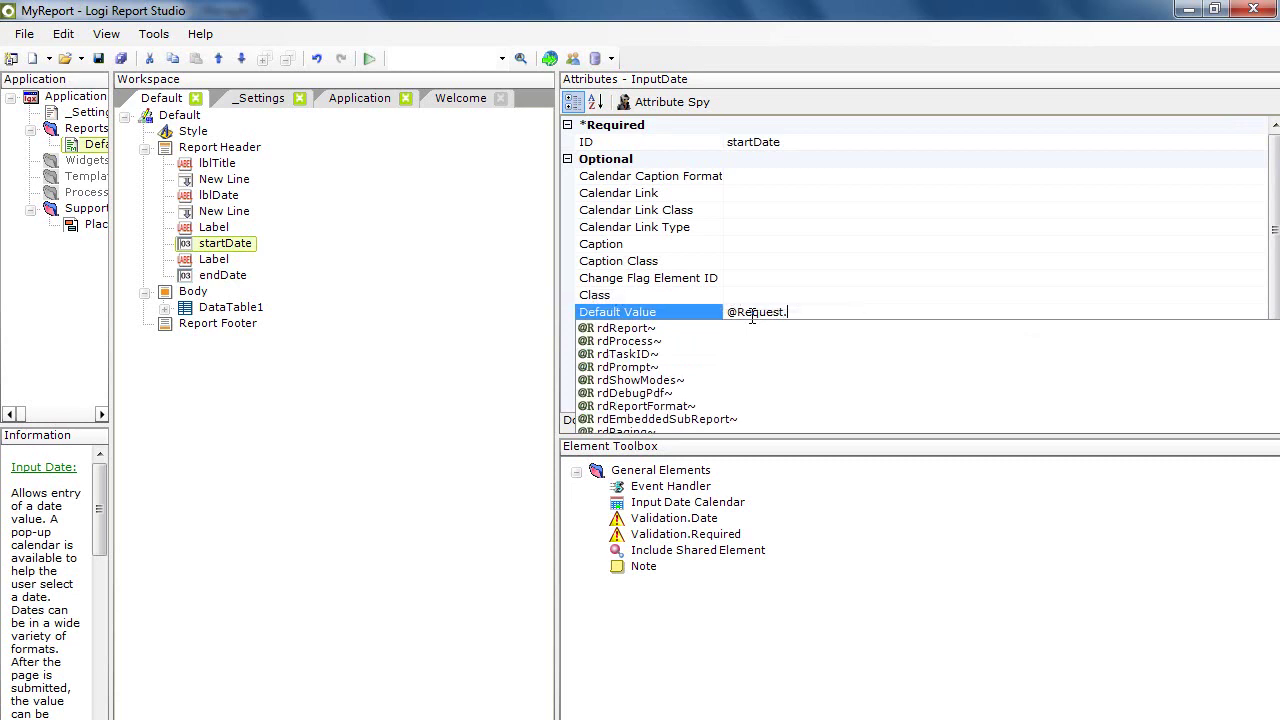
left_click(631, 333)
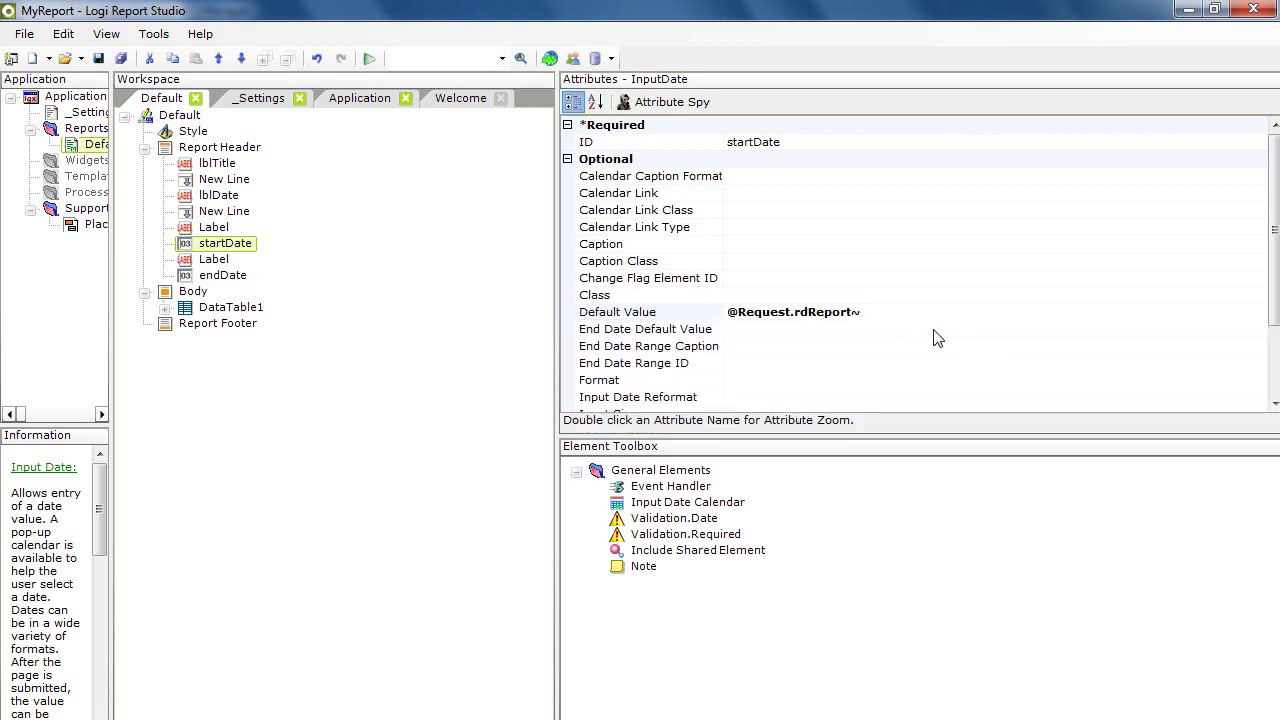
left_click(855, 312)
key("BackSpace")
key("BackSpace")
key("BackSpace")
key("BackSpace")
key("BackSpace")
key("BackSpace")
key("BackSpace")
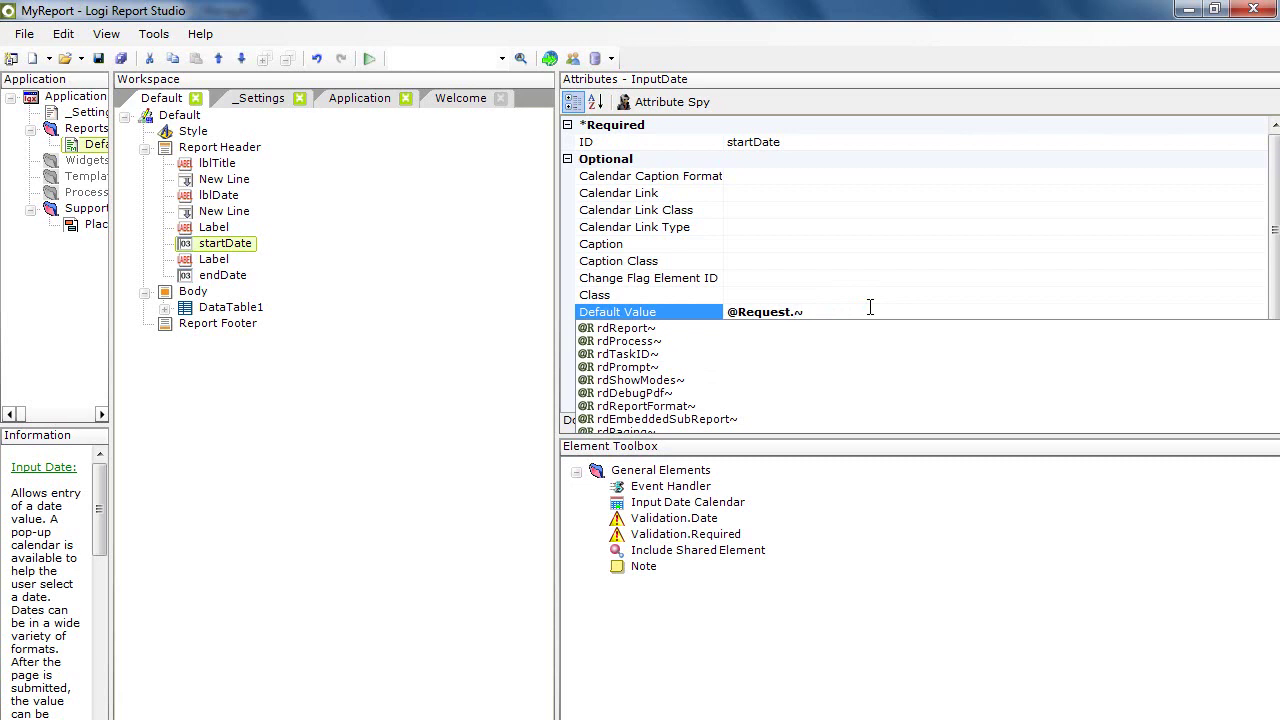
type("start")
type("Date")
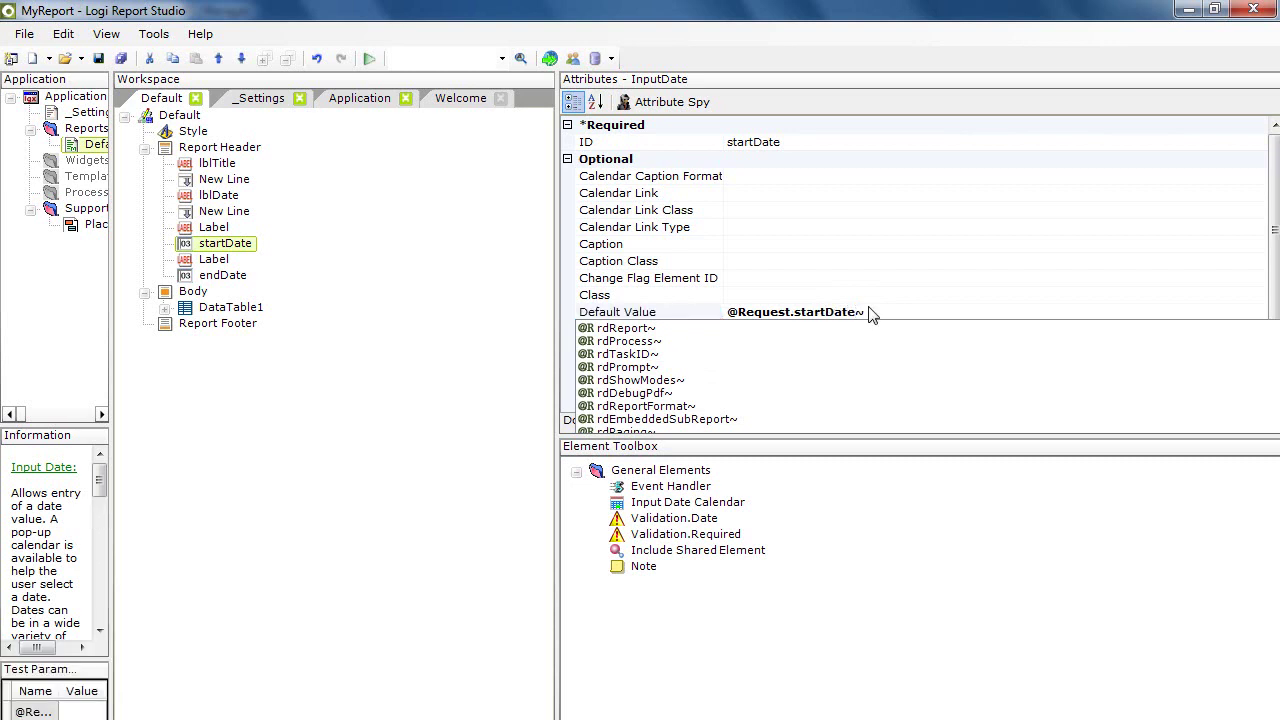
left_click(884, 307)
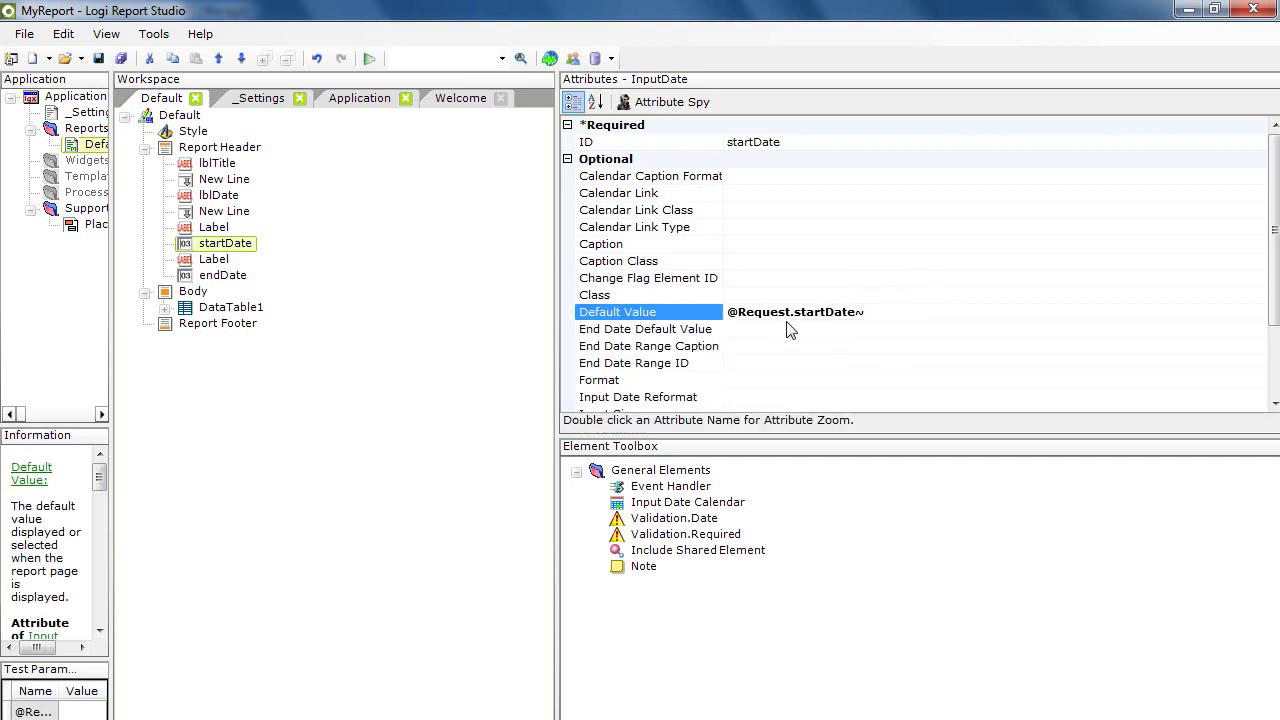
left_click_drag(864, 311, 795, 314)
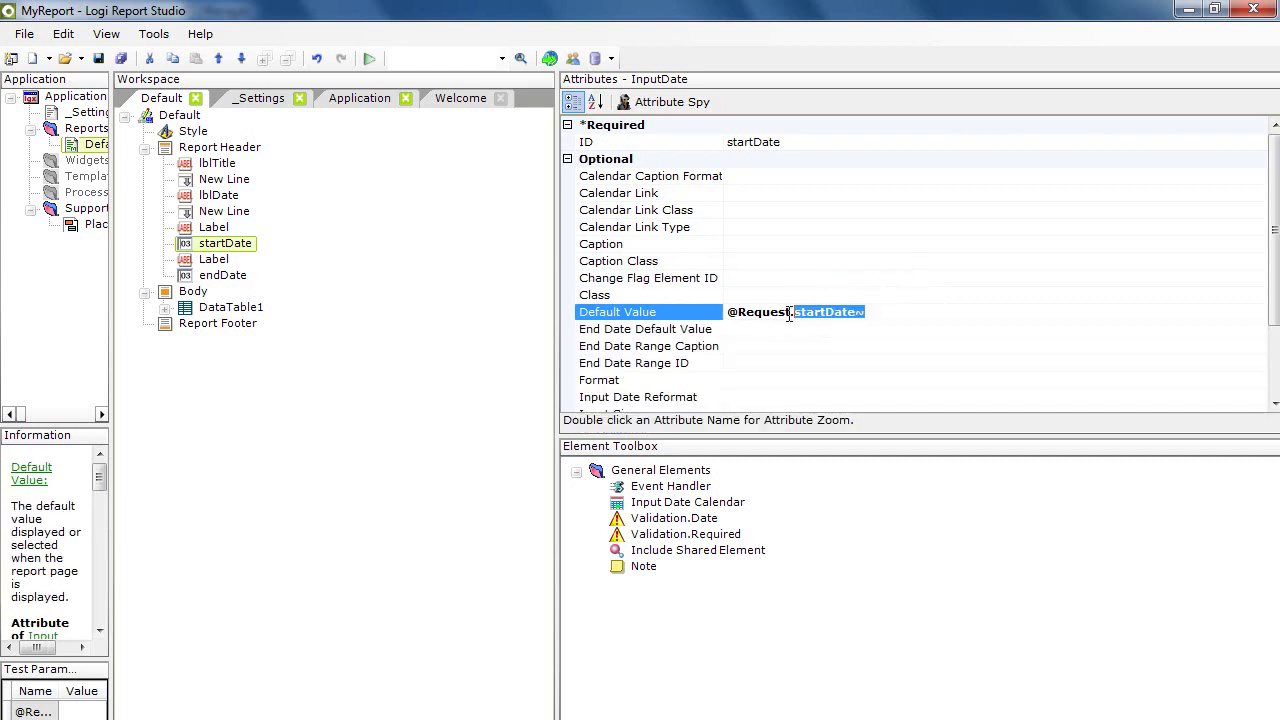
double_click(766, 312)
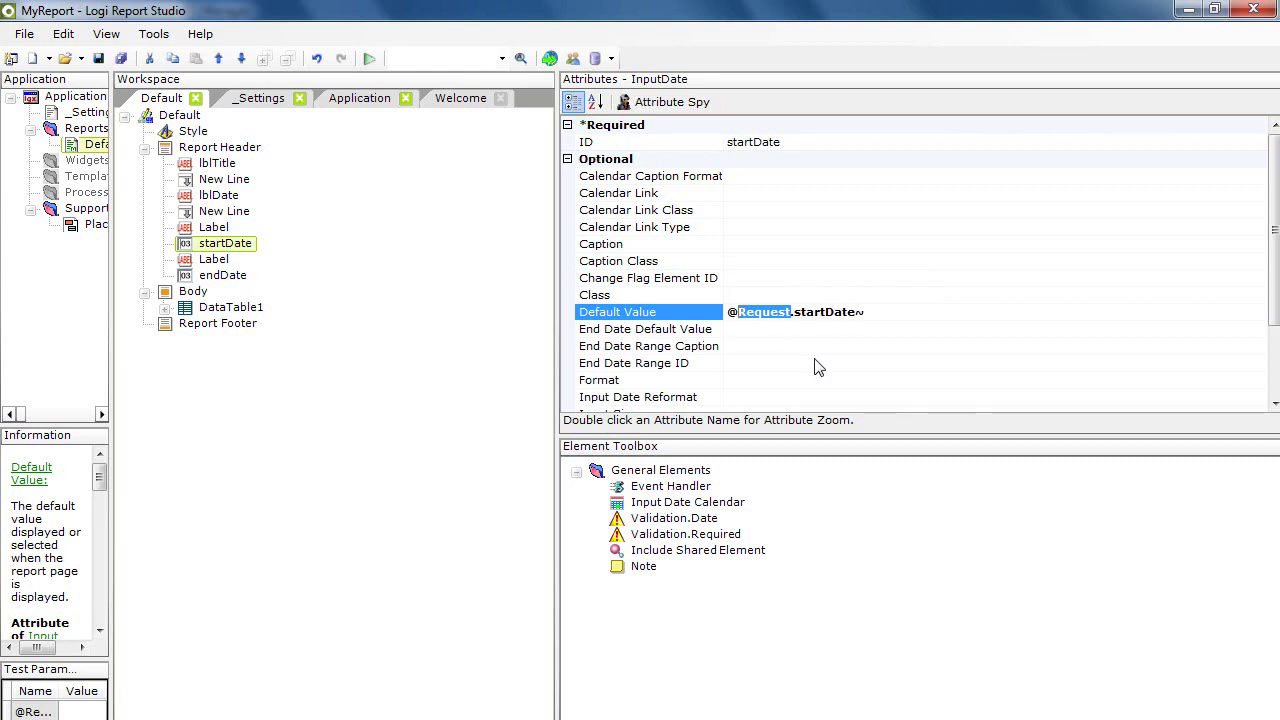
left_click(866, 312)
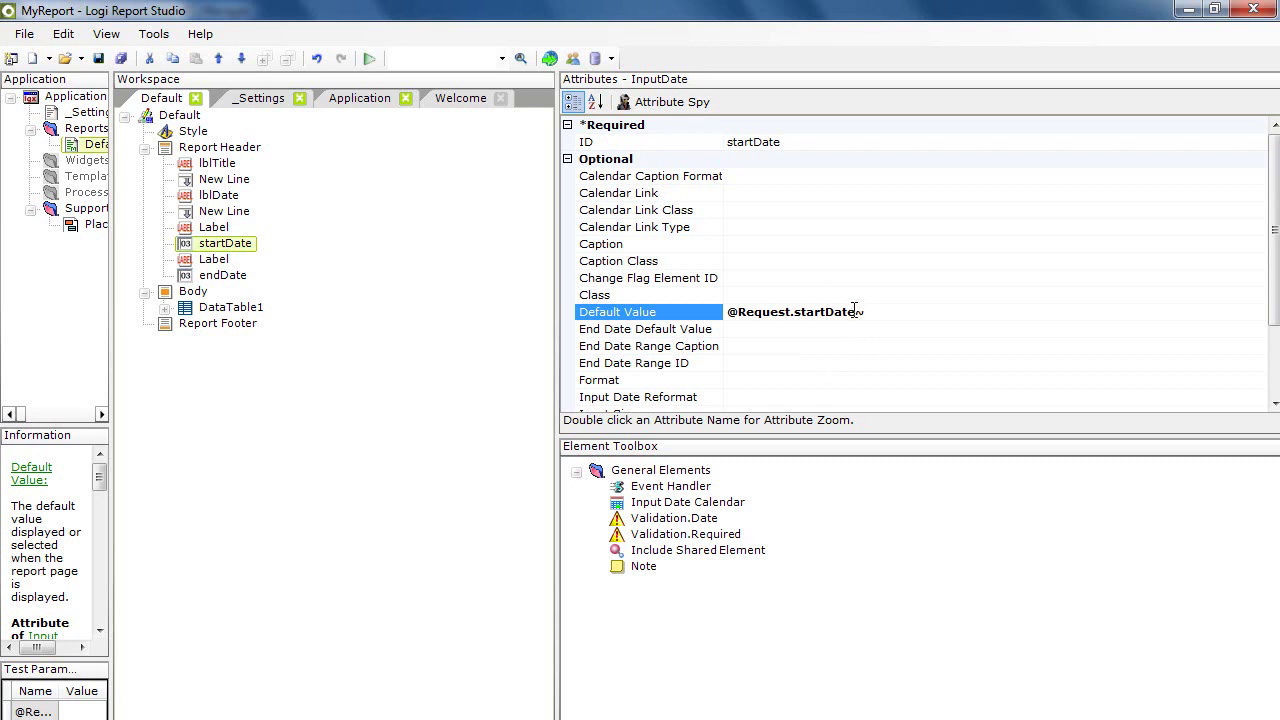
double_click(823, 311)
left_click_drag(790, 311, 728, 311)
left_click(886, 313)
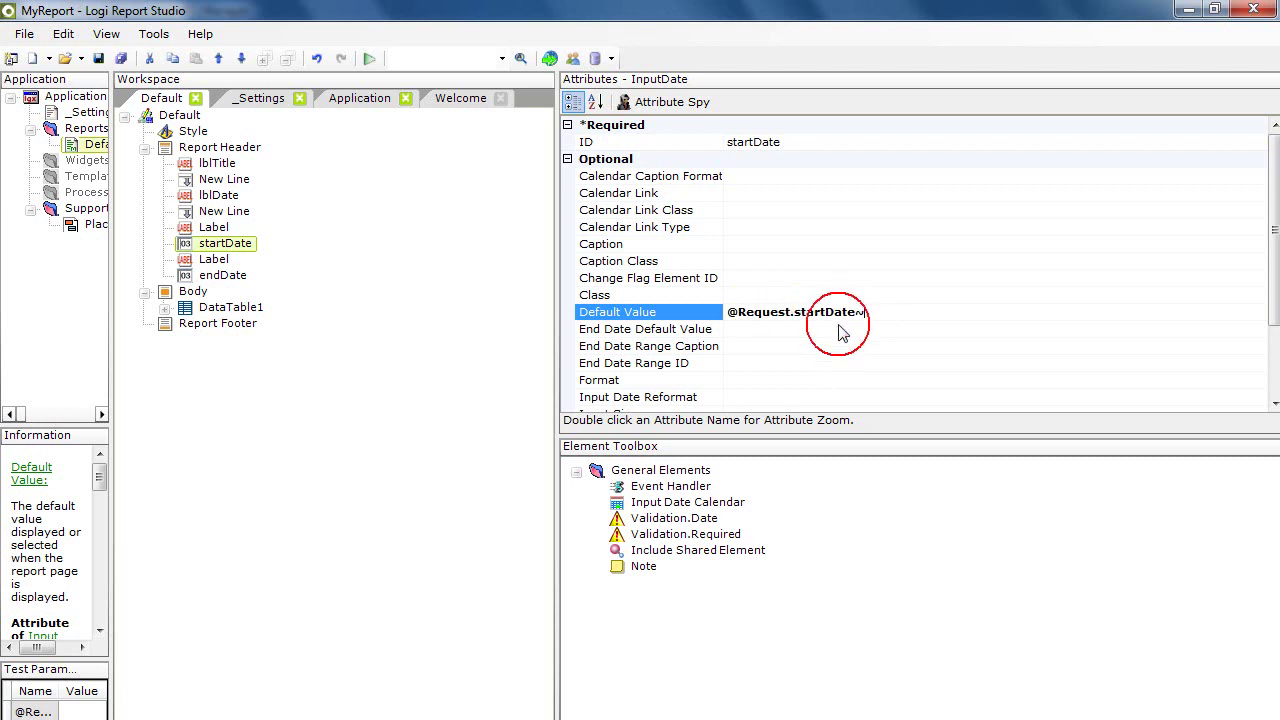
left_click_drag(868, 312, 857, 312)
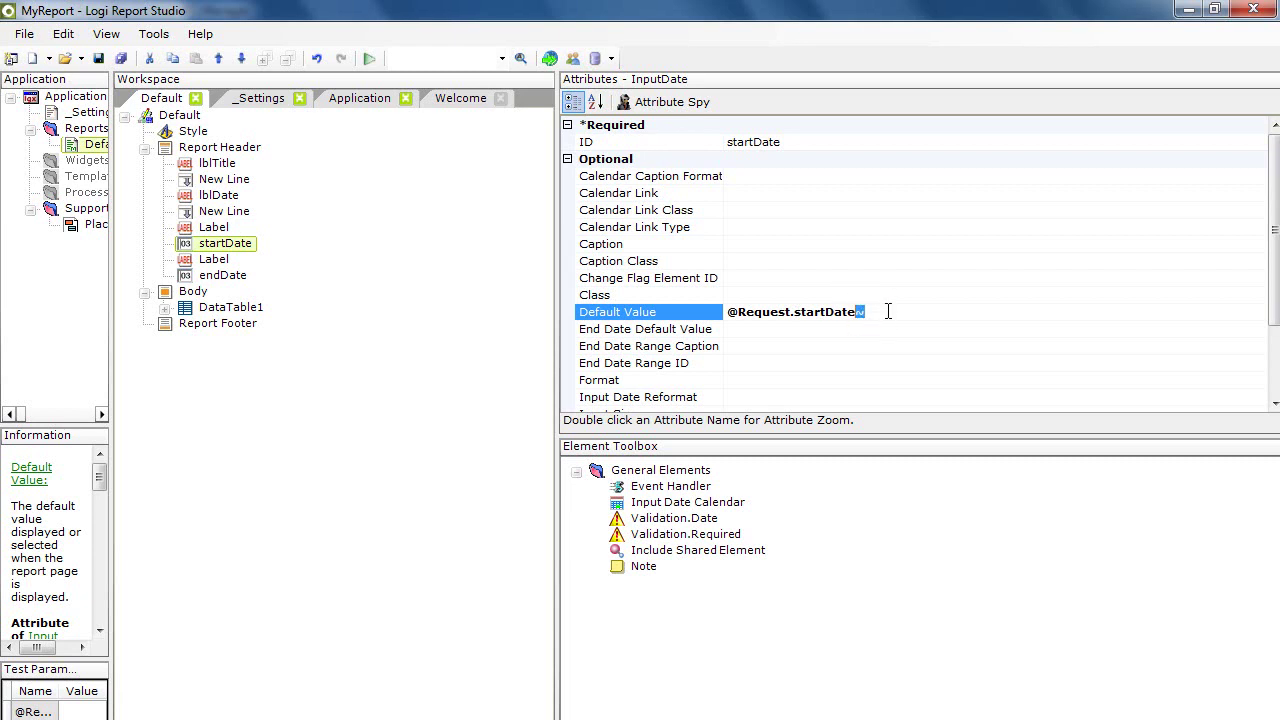
left_click(750, 306)
left_click_drag(862, 312, 725, 312)
key("ctrl+c")
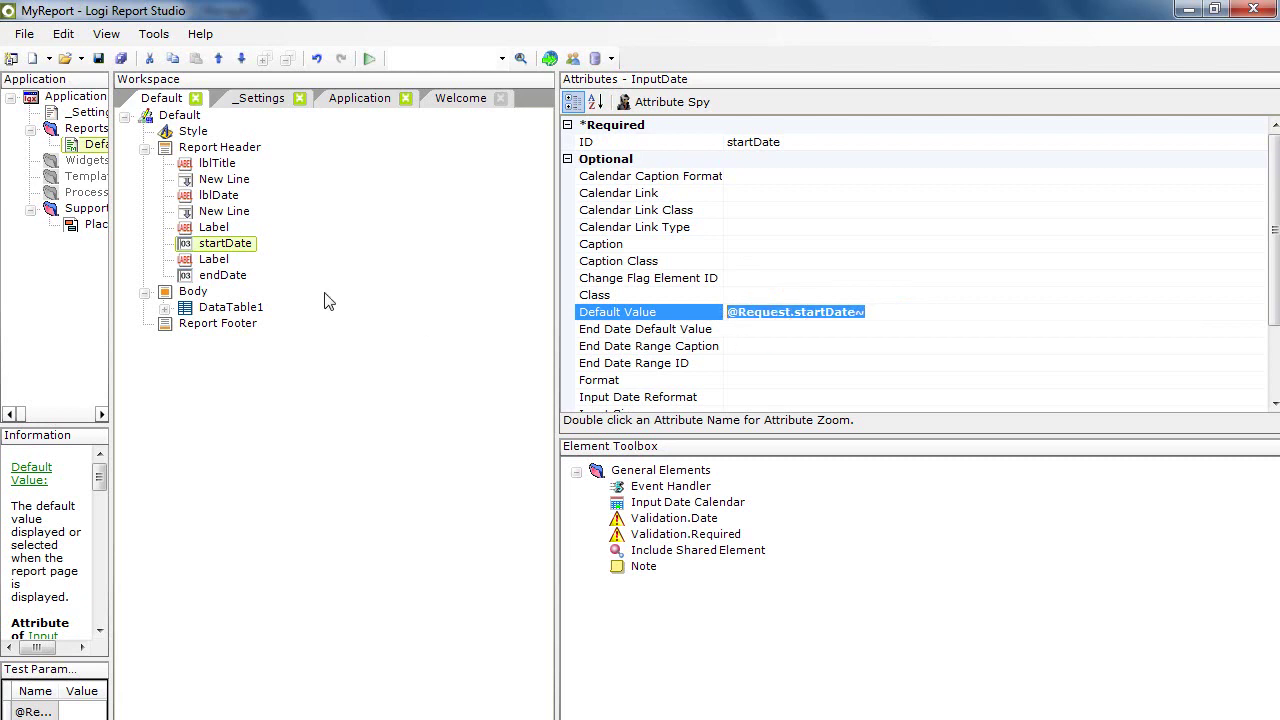
left_click(215, 276)
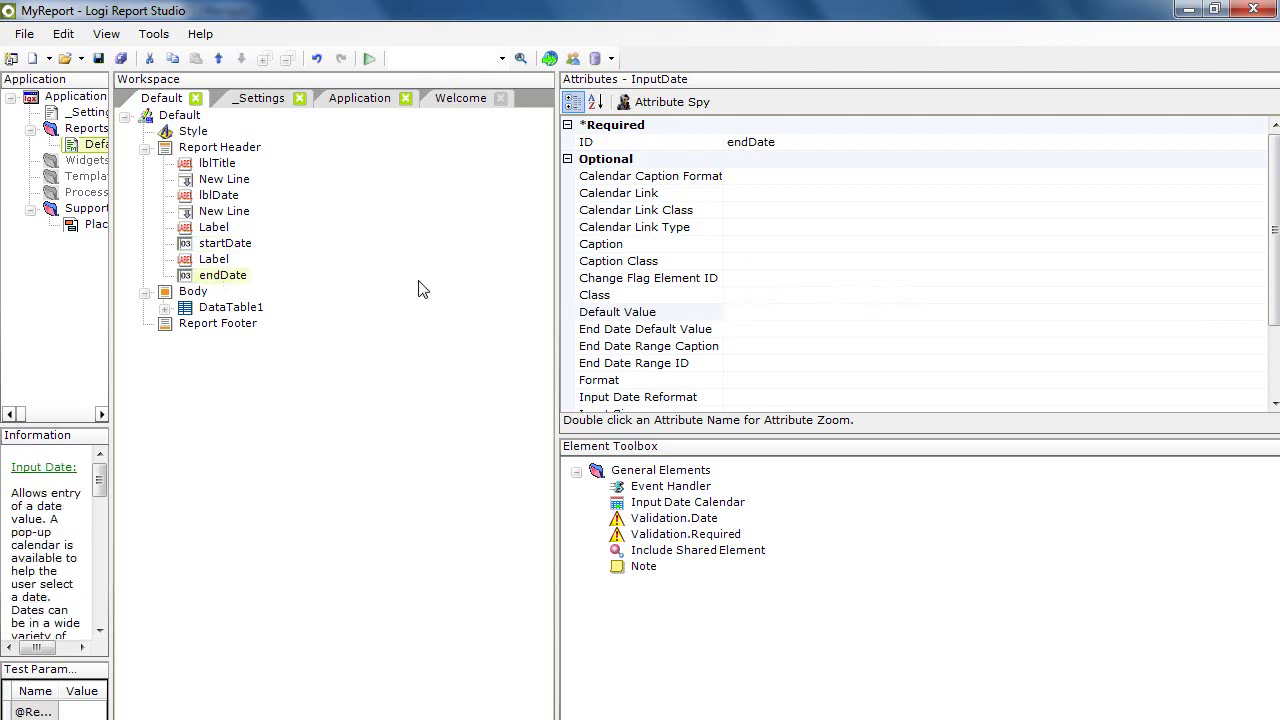
left_click(770, 313)
key("ctrl+v")
left_click(813, 312)
key("BackSpace")
key("BackSpace")
key("BackSpace")
key("BackSpace")
key("BackSpace")
type("end")
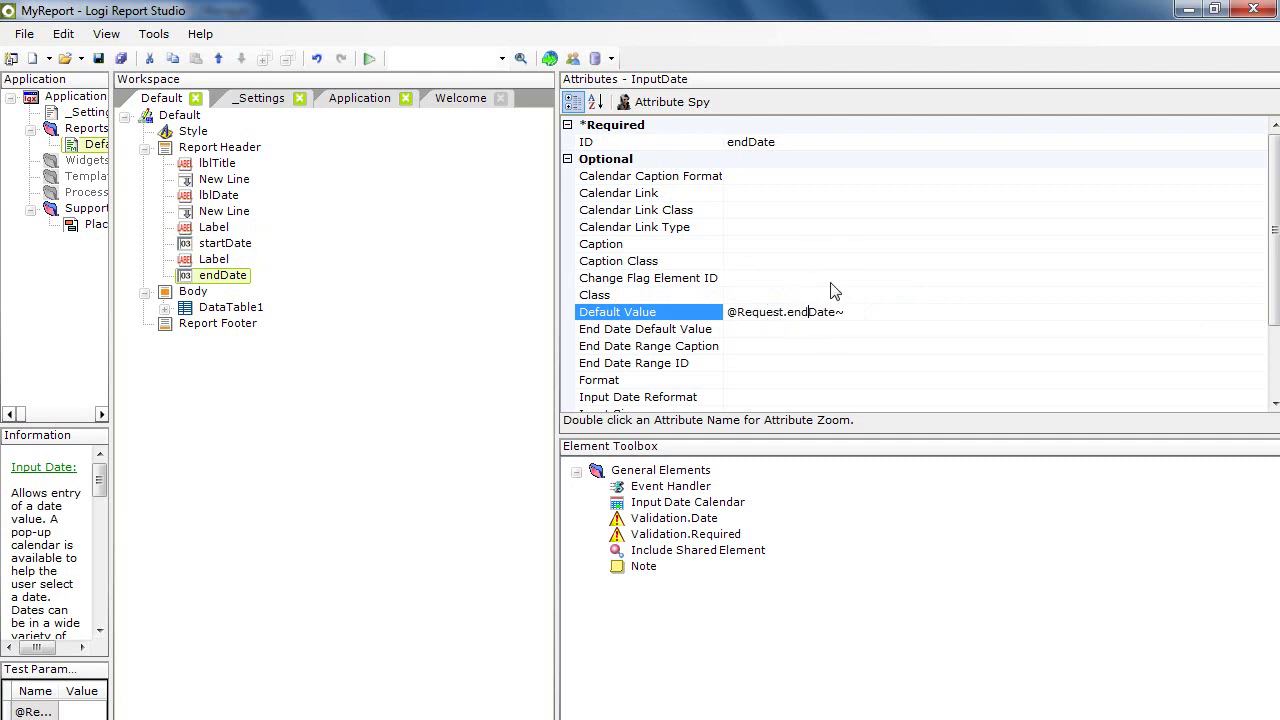
key("Return")
Step: Open the Source attribute of the DataLayer under DataTable1 in the Query Builder
left_click(238, 311)
double_click(236, 311)
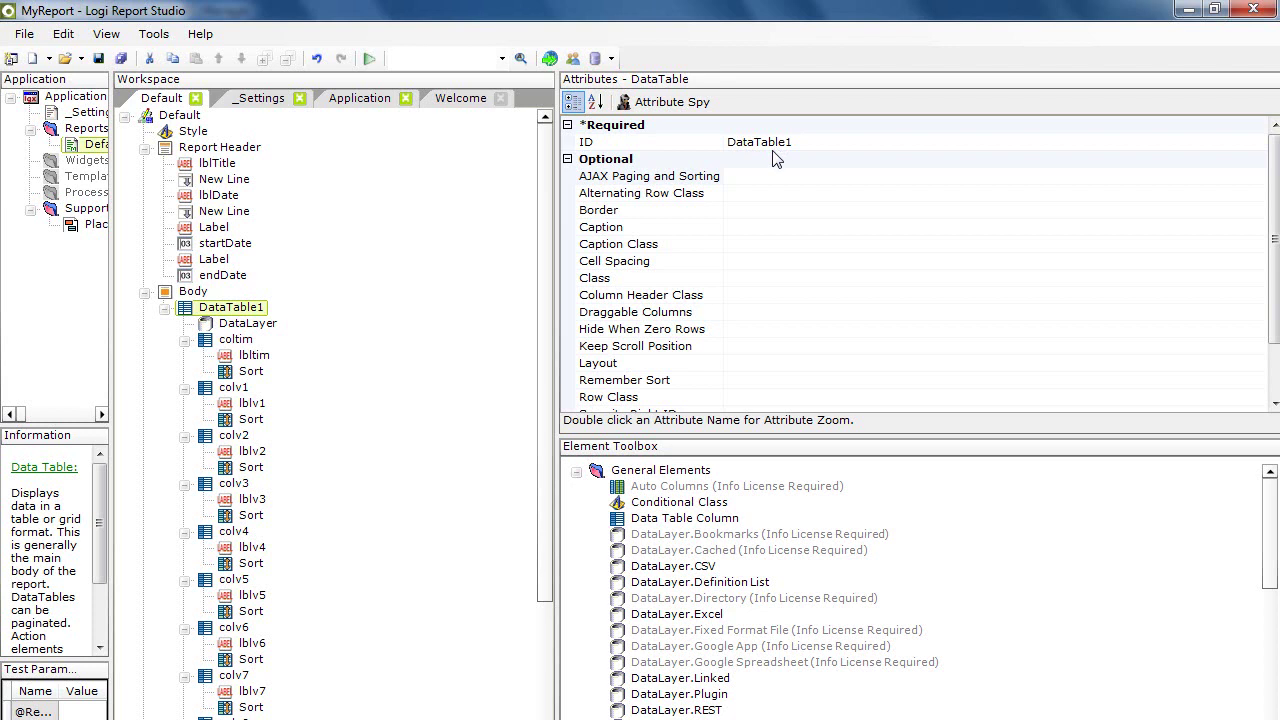
left_click(255, 328)
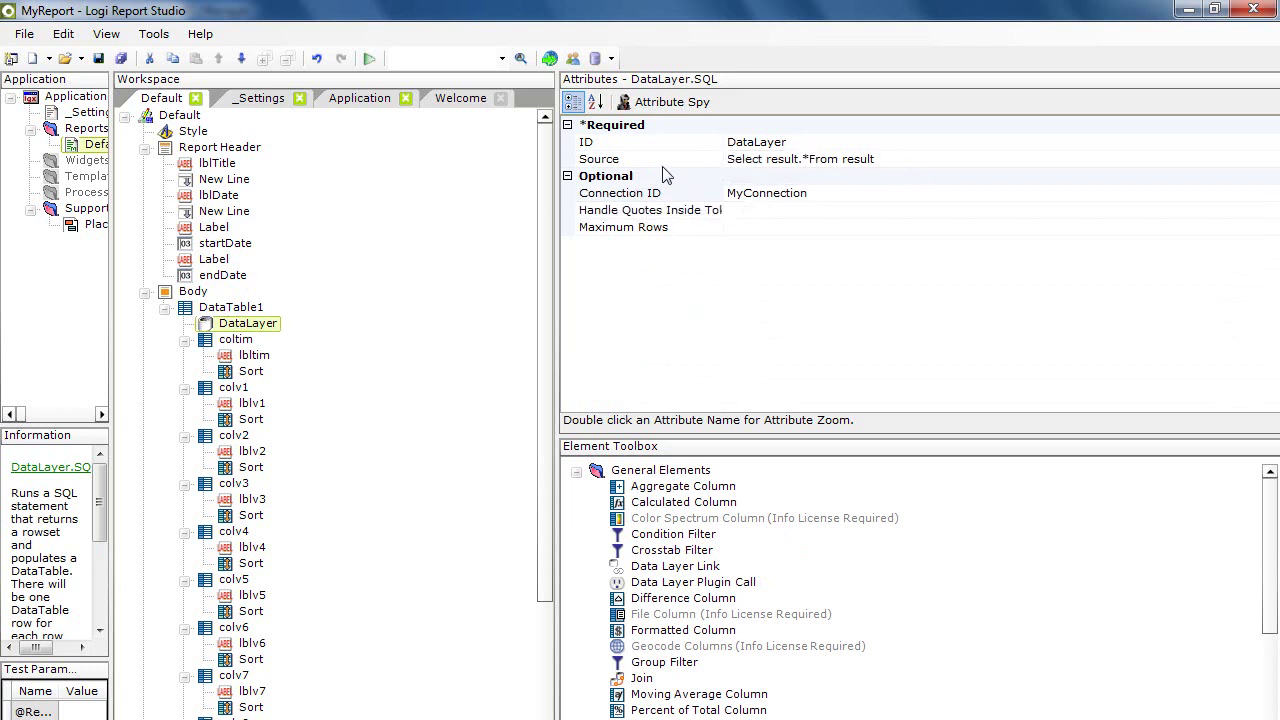
left_click(888, 160)
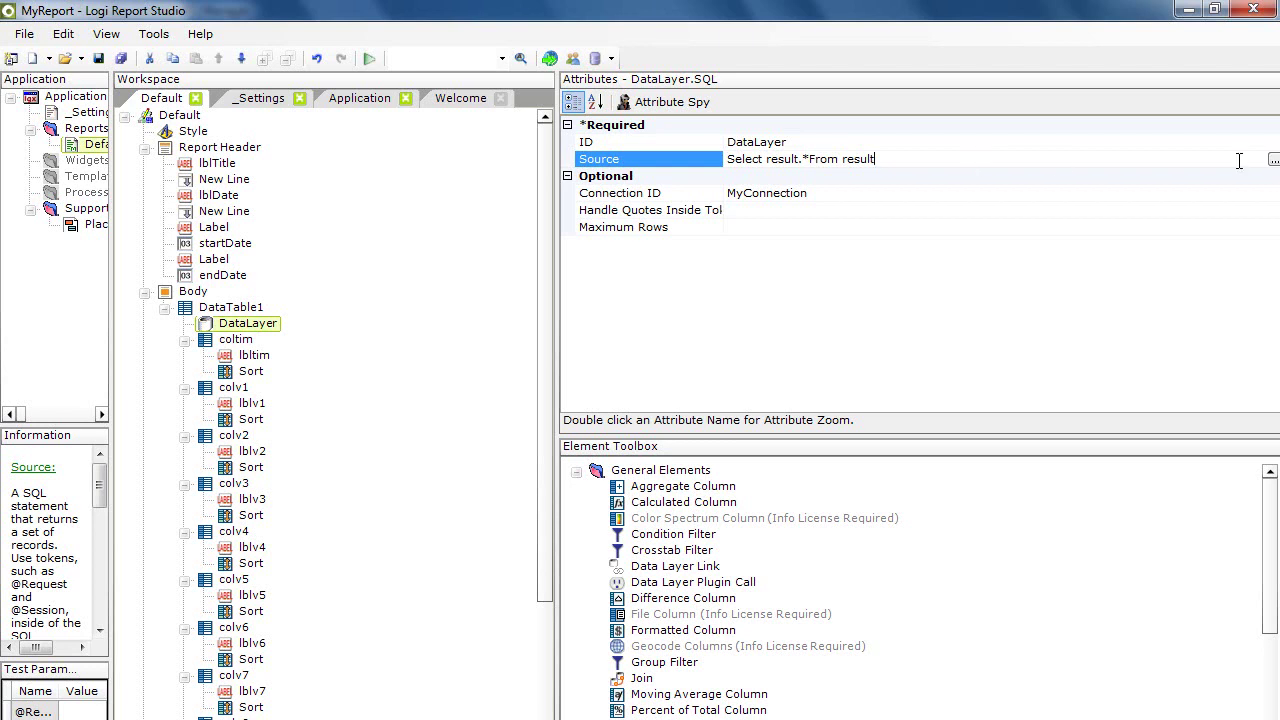
left_click(1274, 160)
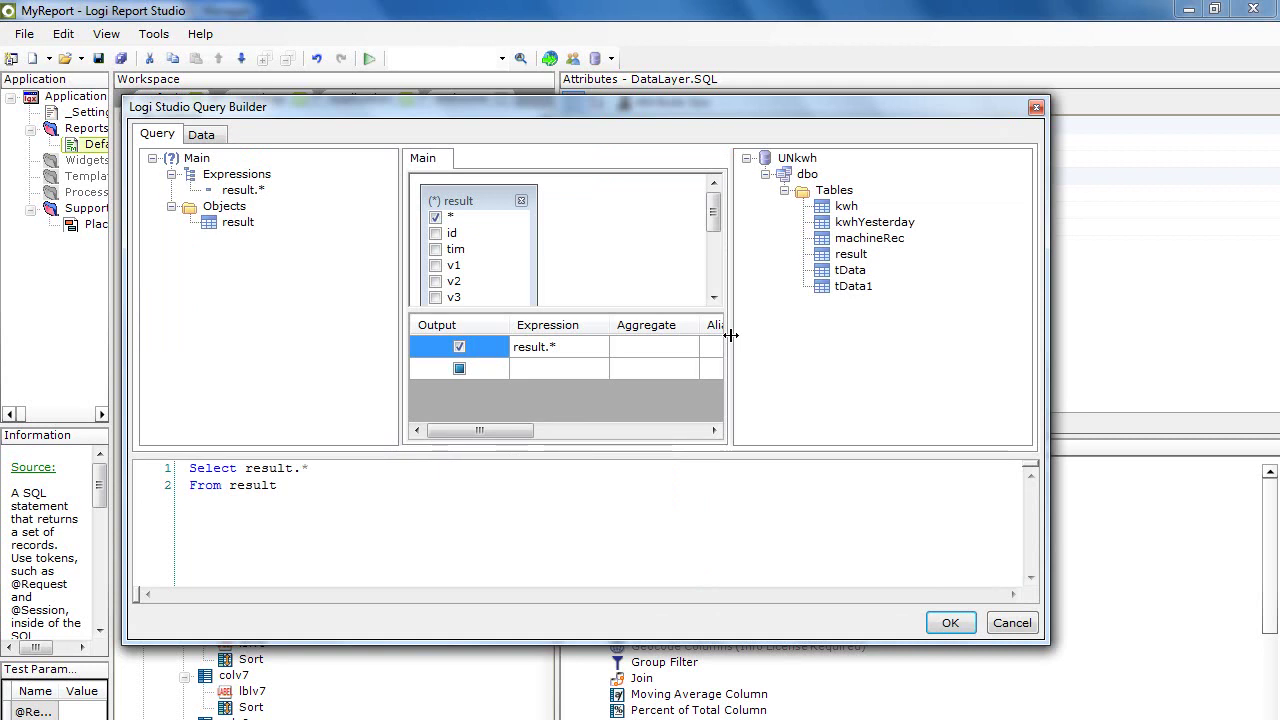
Step: Switch to SQL Server Management Studio and examine the tim column of the dbo.result table for the filter
left_click(376, 500)
left_click(468, 253)
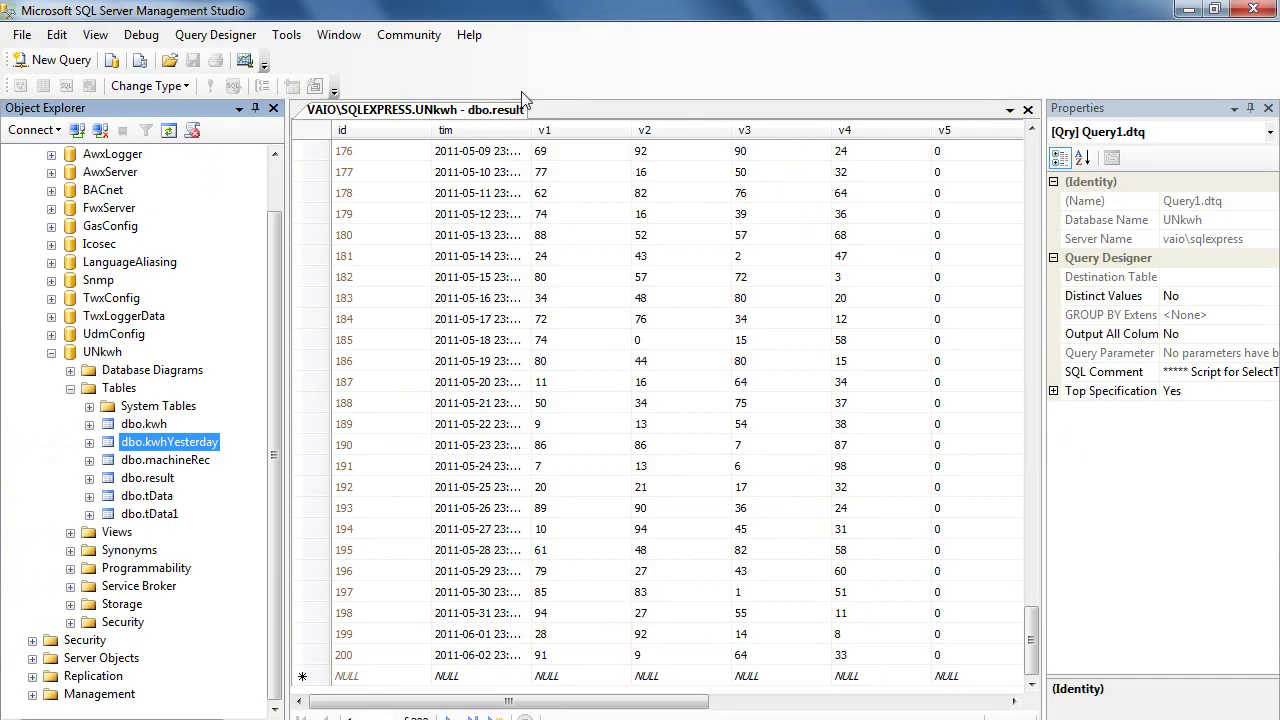
left_click(482, 150)
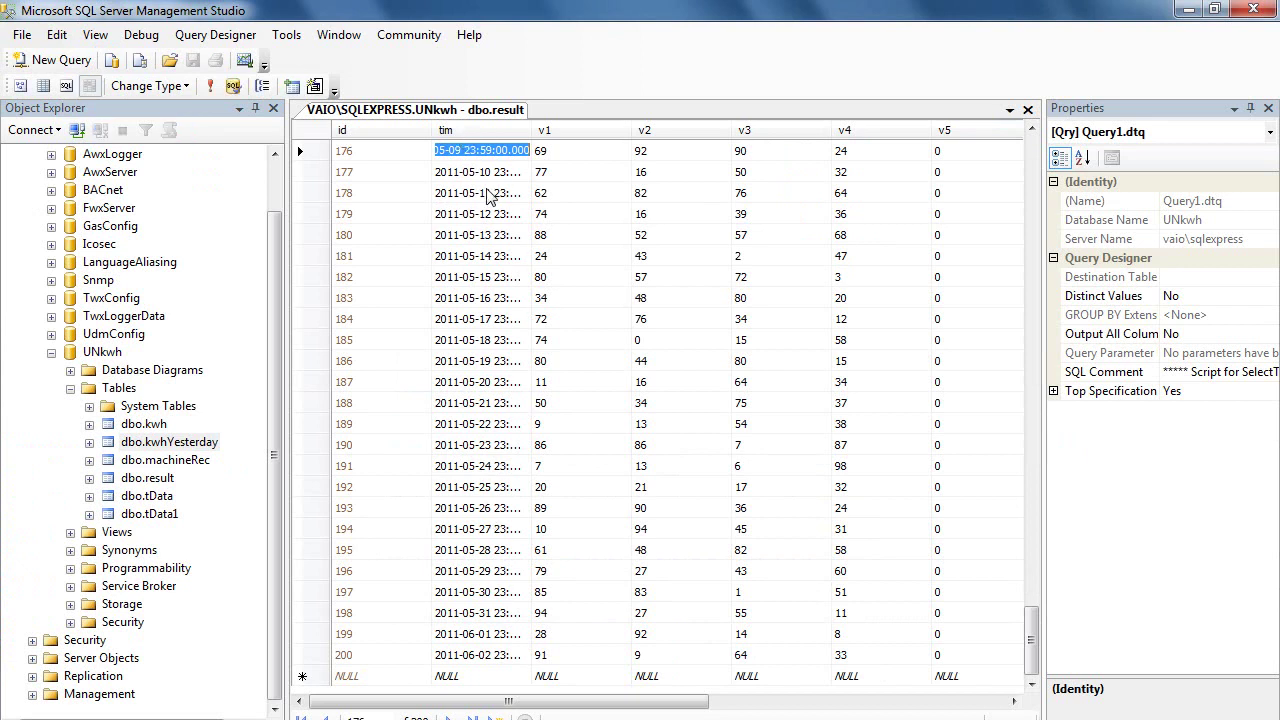
left_click(720, 650)
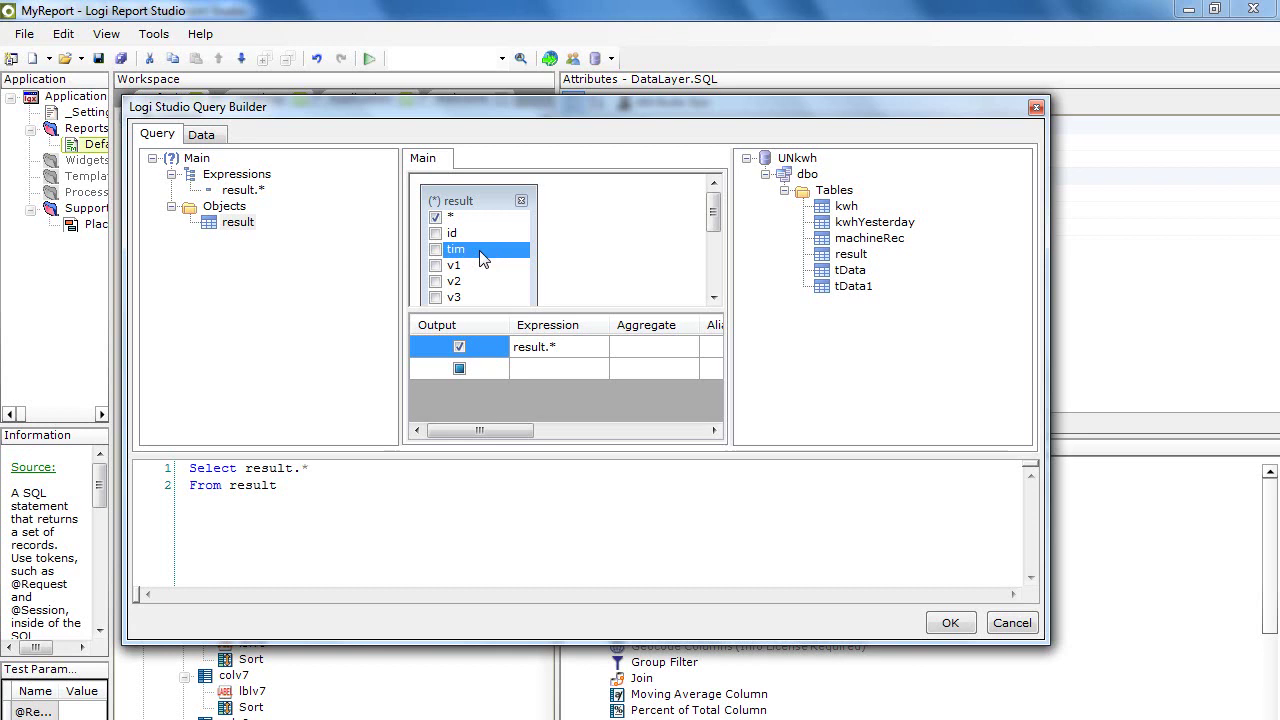
left_click(305, 486)
key("Return")
type("where")
type("tim")
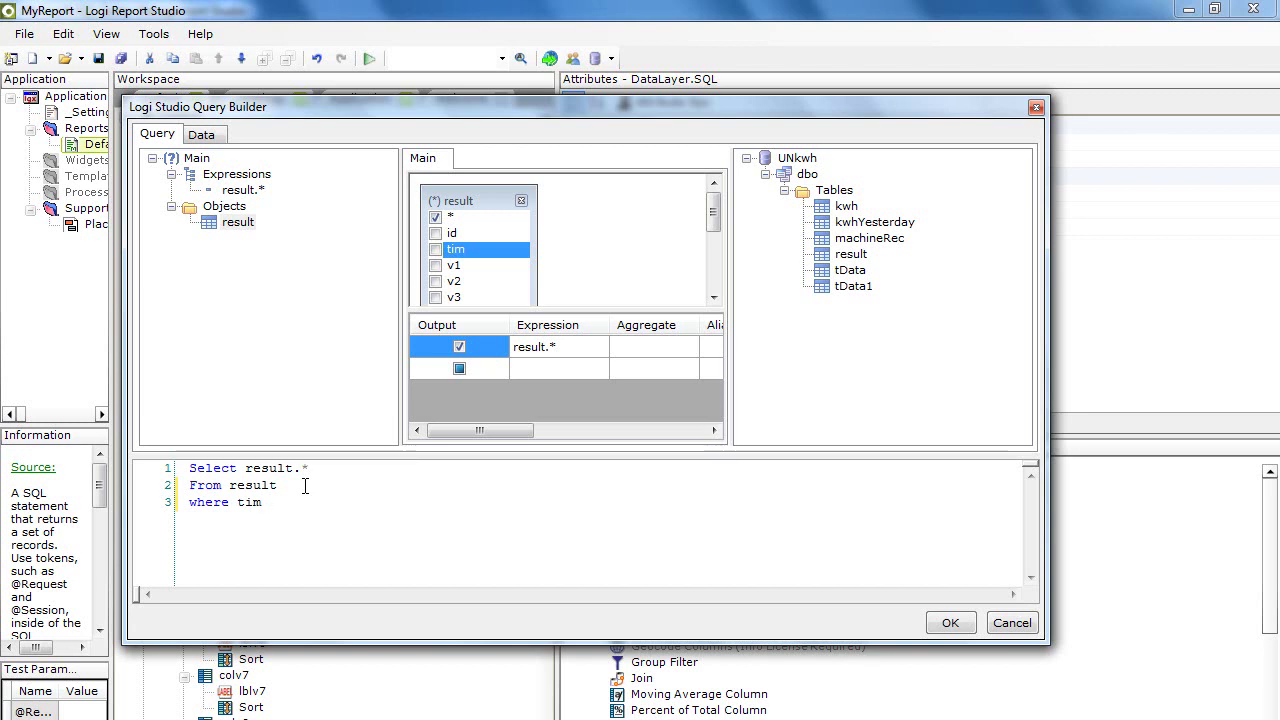
type(">= ''")
key("Left")
type("@")
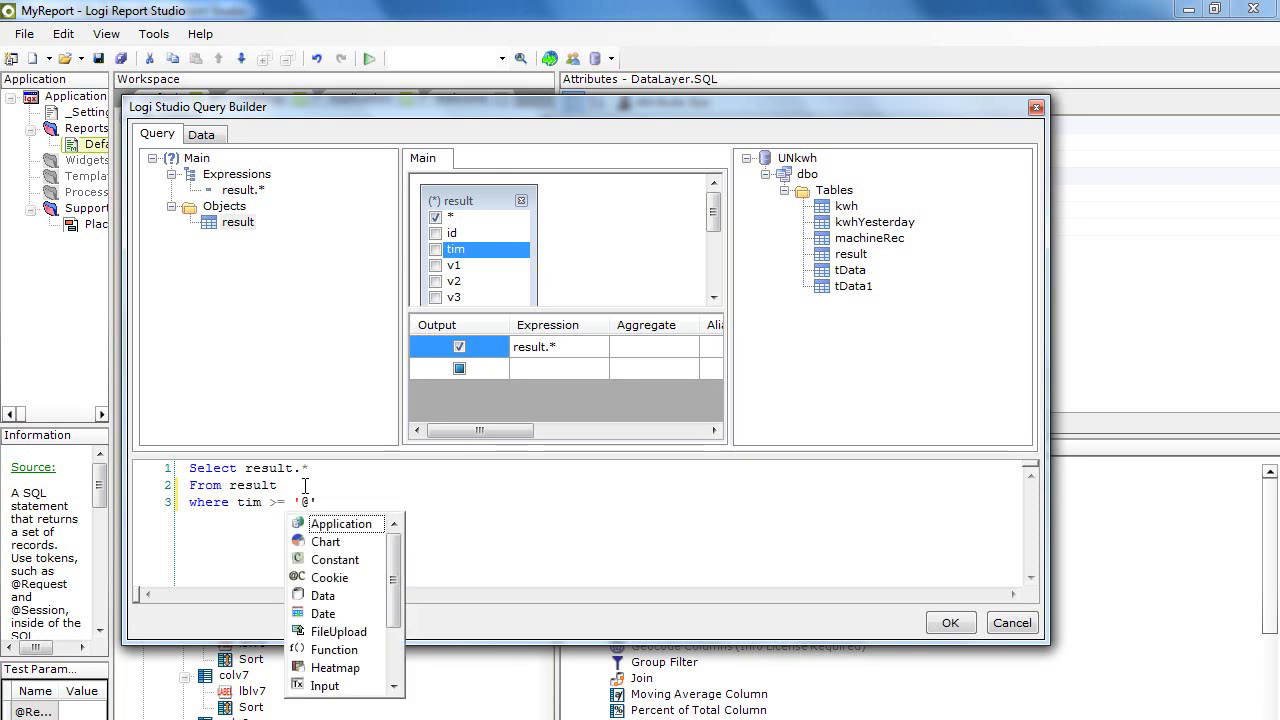
type("Re")
type("quest.,")
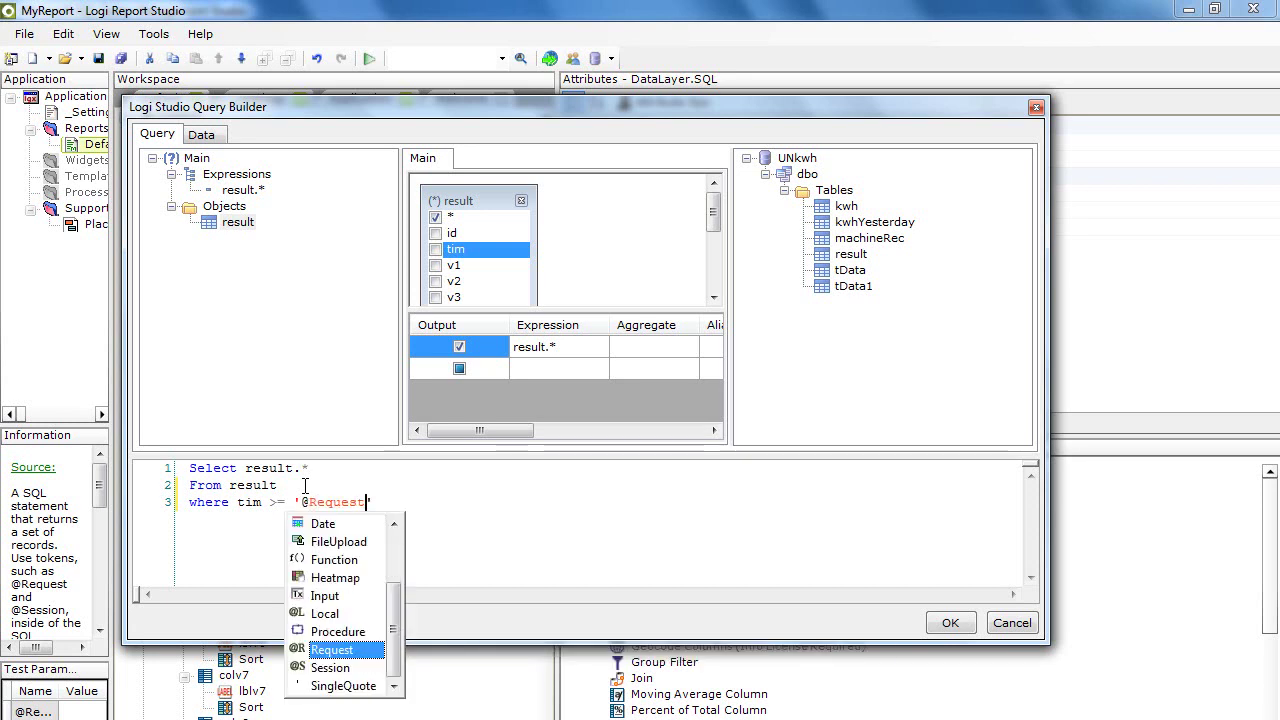
key("BackSpace")
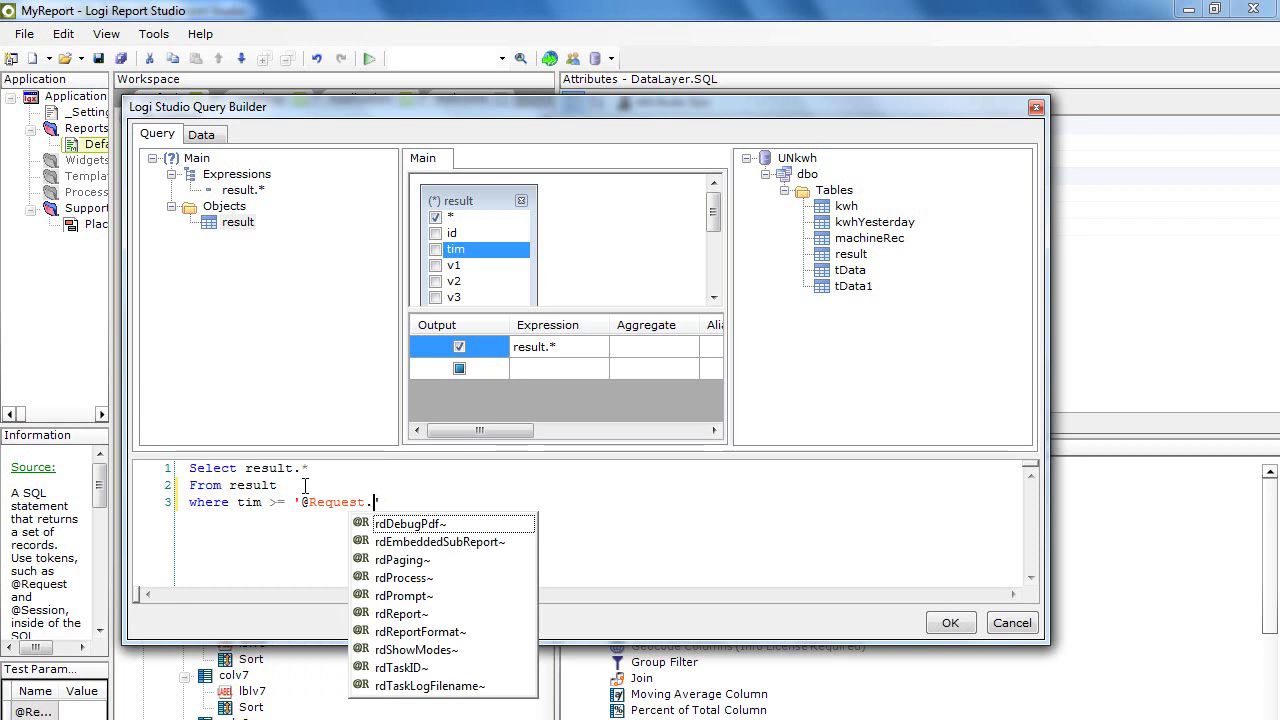
double_click(420, 526)
key("BackSpace")
key("BackSpace")
key("BackSpace")
key("BackSpace")
key("BackSpace")
key("BackSpace")
key("BackSpace")
key("BackSpace")
key("BackSpace")
key("BackSpace")
key("BackSpace")
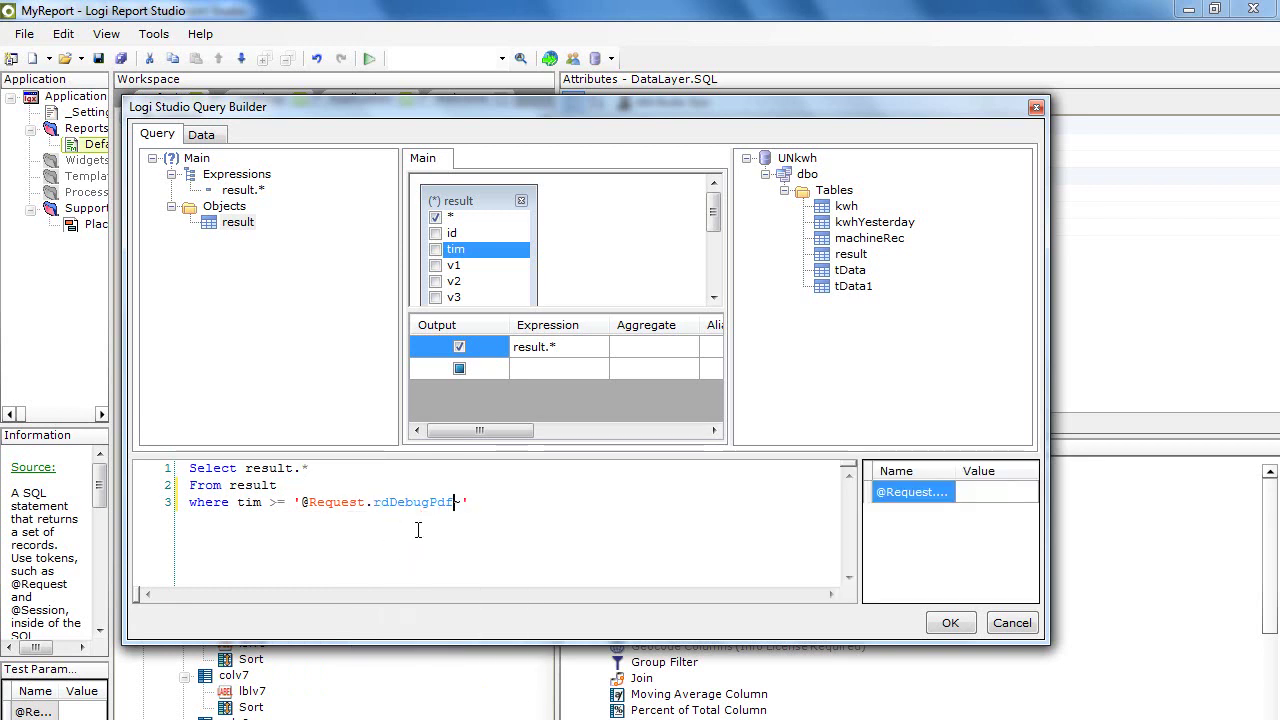
type("startDate")
left_click(380, 558)
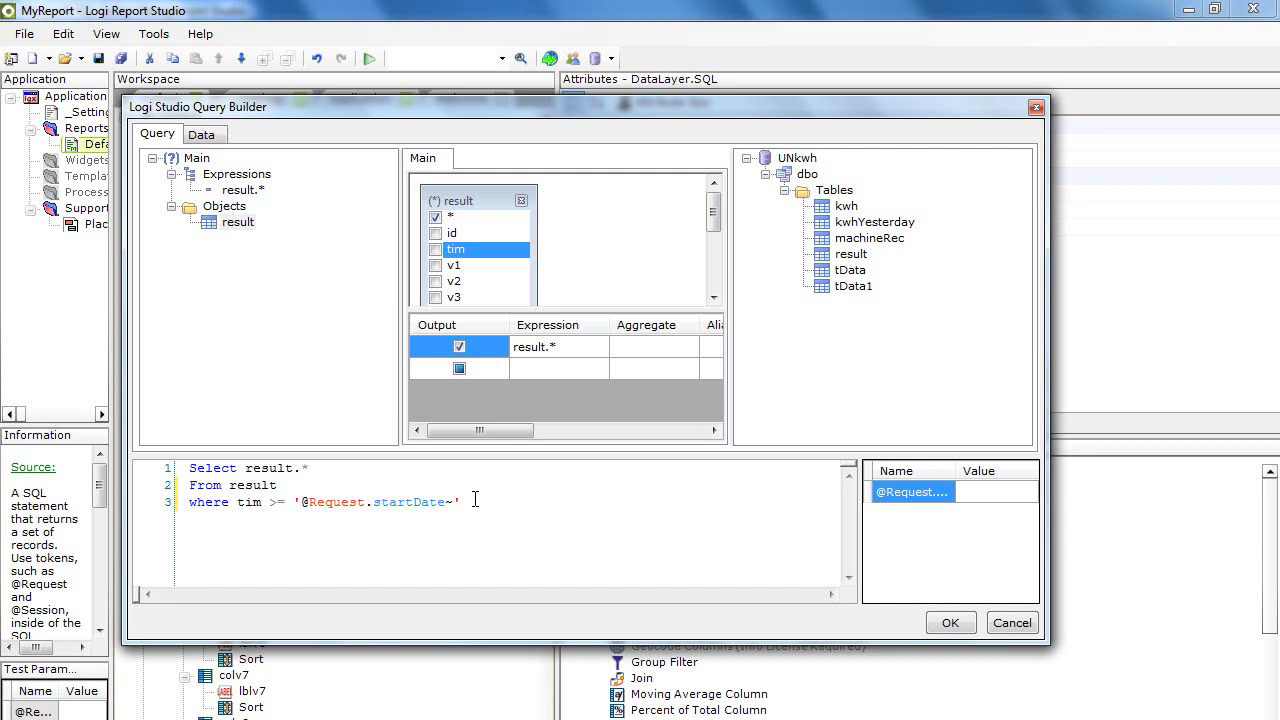
Step: Examine the start-date condition of the where clause, including the tim column, the >= operator and the request token
left_click_drag(474, 502, 165, 505)
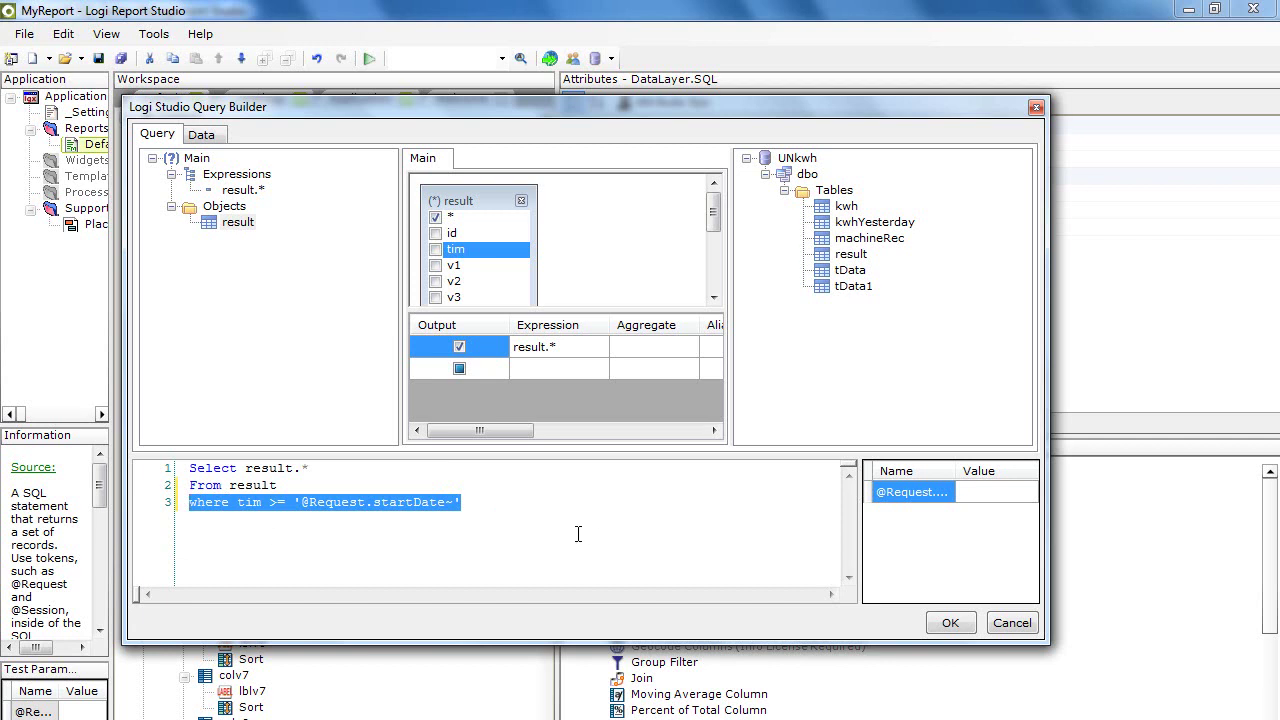
left_click(514, 507)
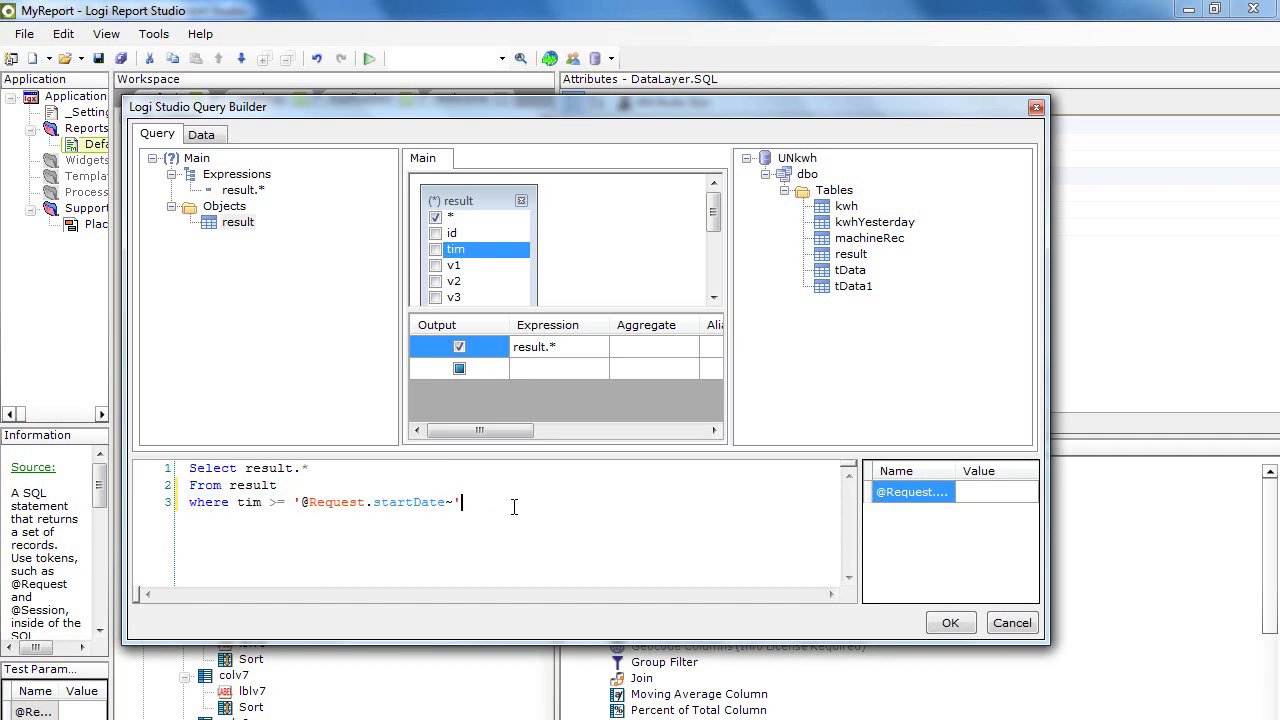
mouse_move(282, 484)
left_mouse_down()
mouse_move(190, 466)
mouse_move(232, 502)
mouse_move(264, 502)
left_mouse_up()
left_click(207, 520)
left_click(265, 512)
double_click(243, 502)
left_click(270, 502)
left_click_drag(287, 502, 268, 502)
left_click_drag(453, 502, 301, 503)
left_click(450, 505)
left_click(397, 527)
left_click(470, 501)
type("and ")
type("tim")
type(" <= ")
type("''")
type("@Req")
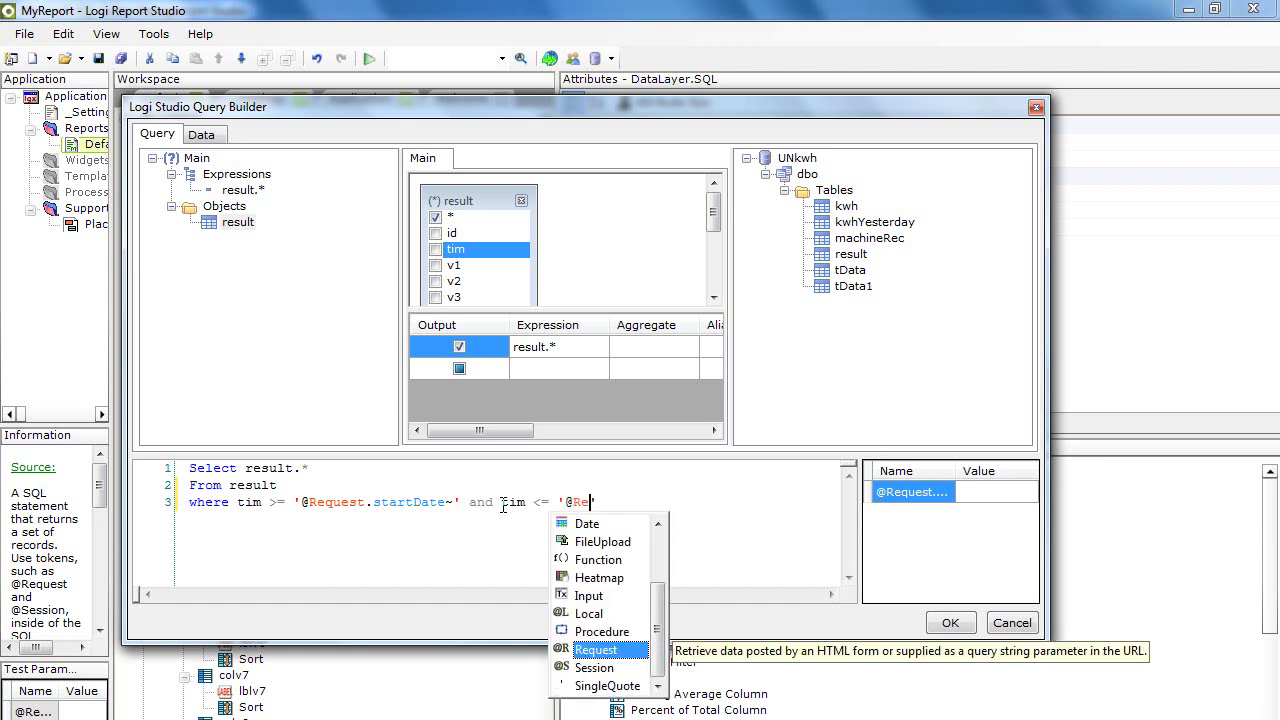
type("uest.endDate")
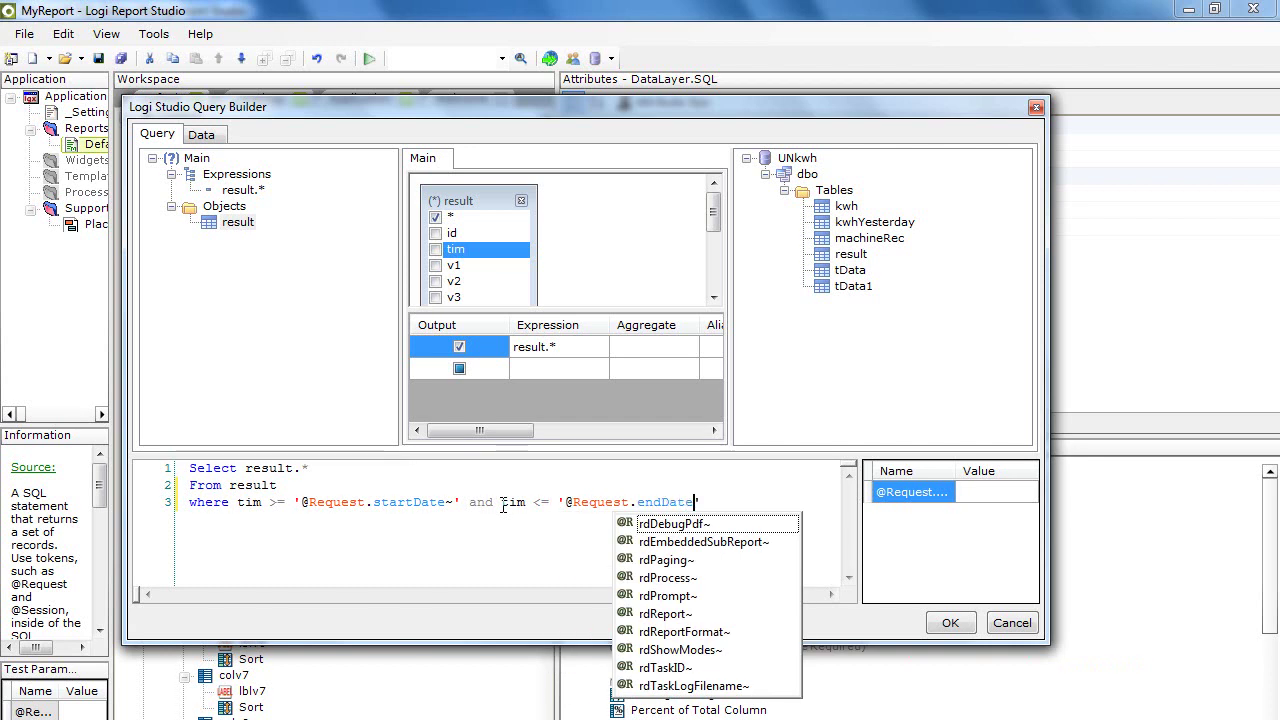
left_click(689, 523)
left_click(715, 493, "shift")
left_click(715, 495)
left_click_drag(724, 501, 638, 501)
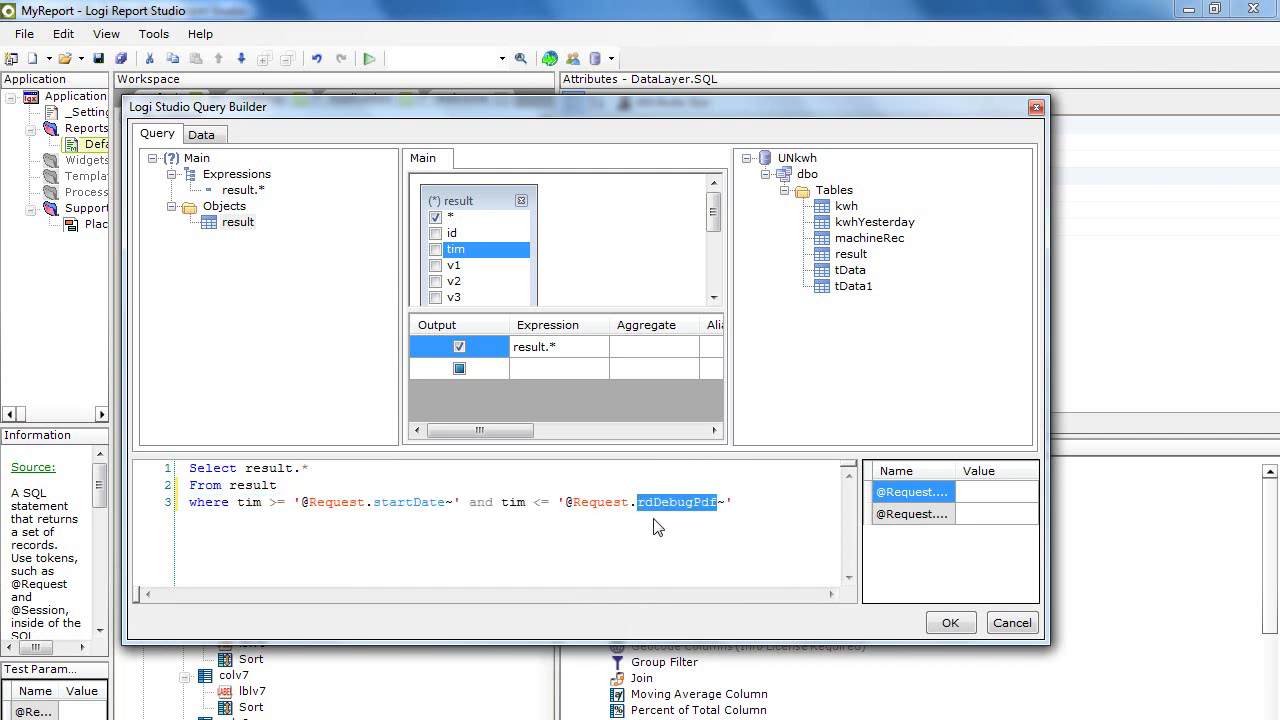
type("endDate")
left_click(650, 531)
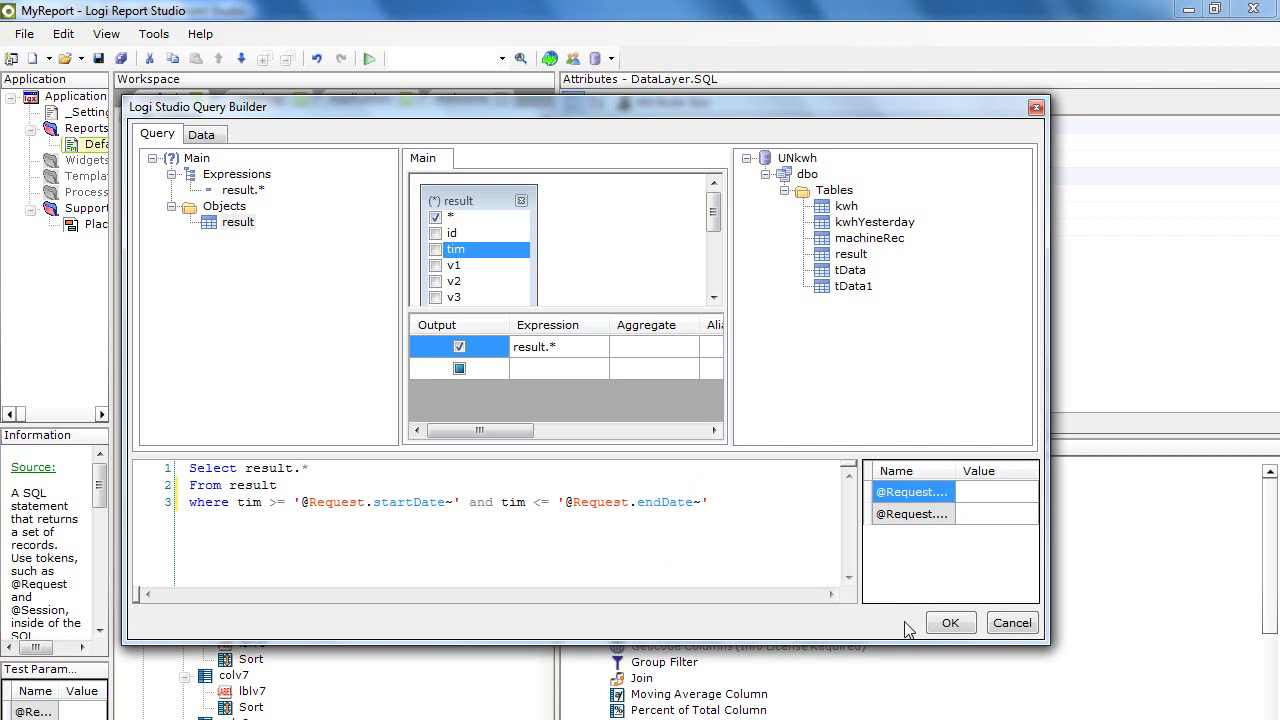
Step: Review the finished where clause and apply the query as the DataLayer's Source
left_click(406, 504)
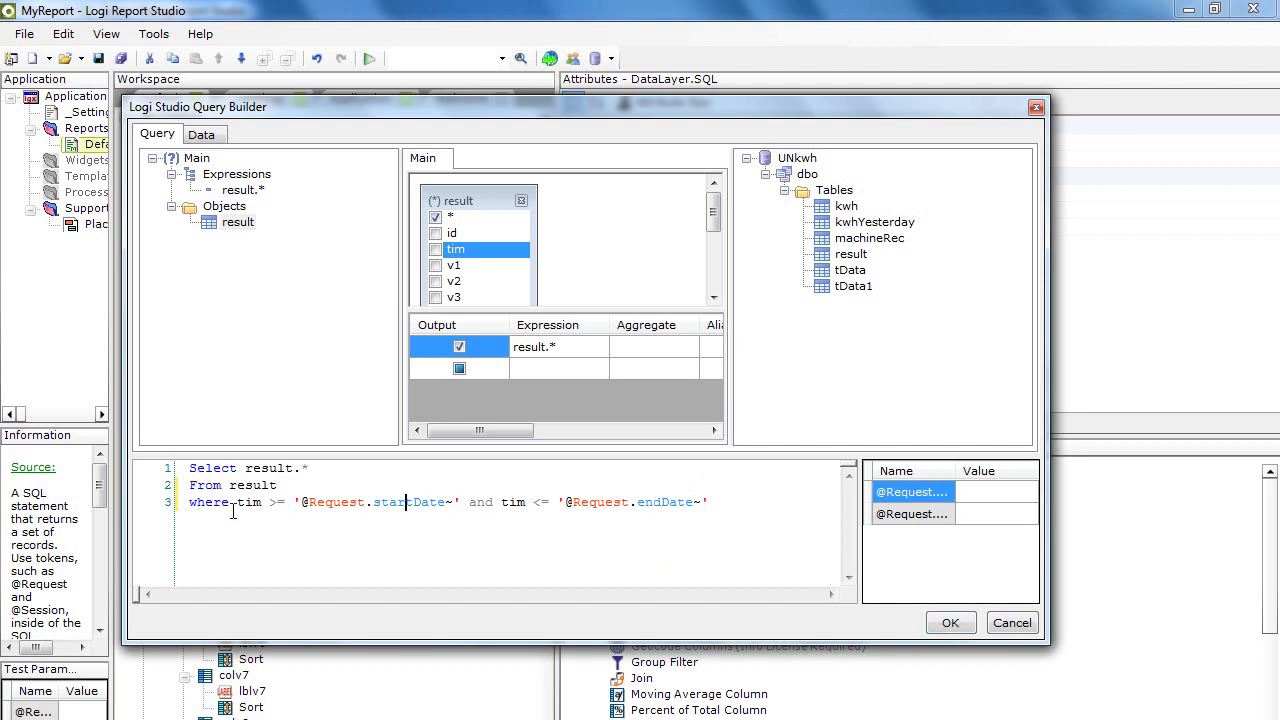
left_click(180, 510)
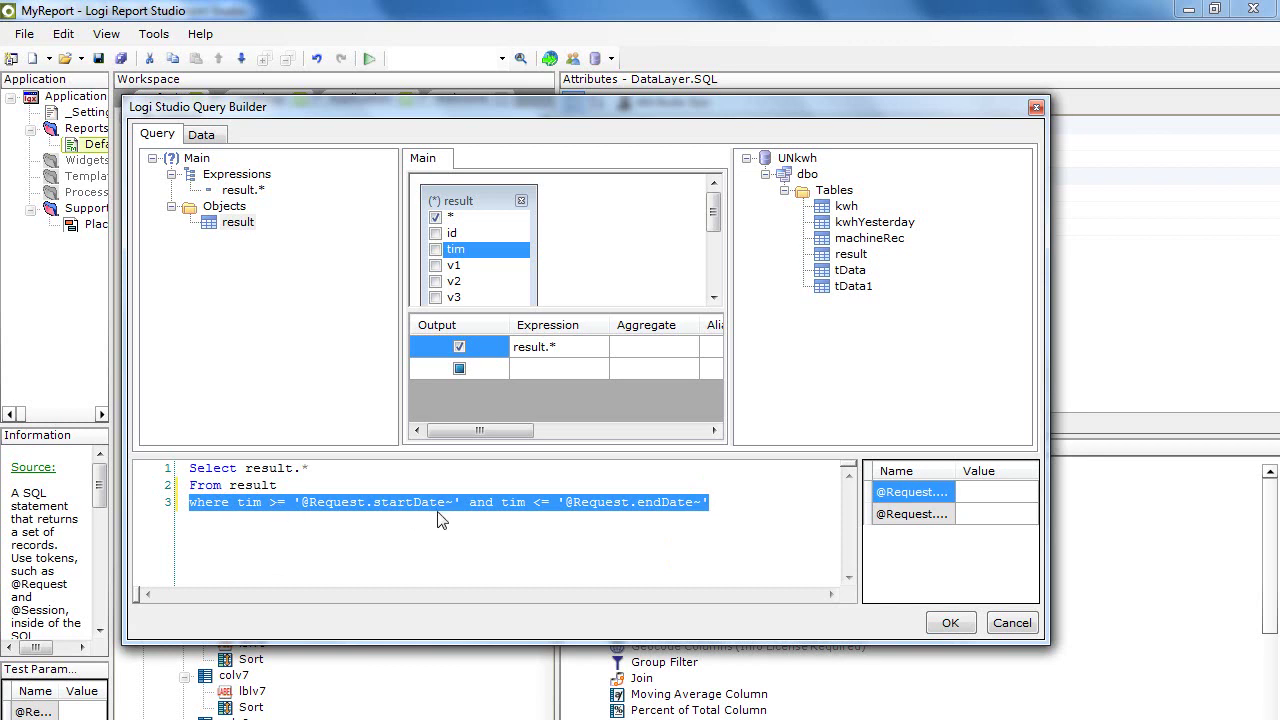
left_click(685, 525)
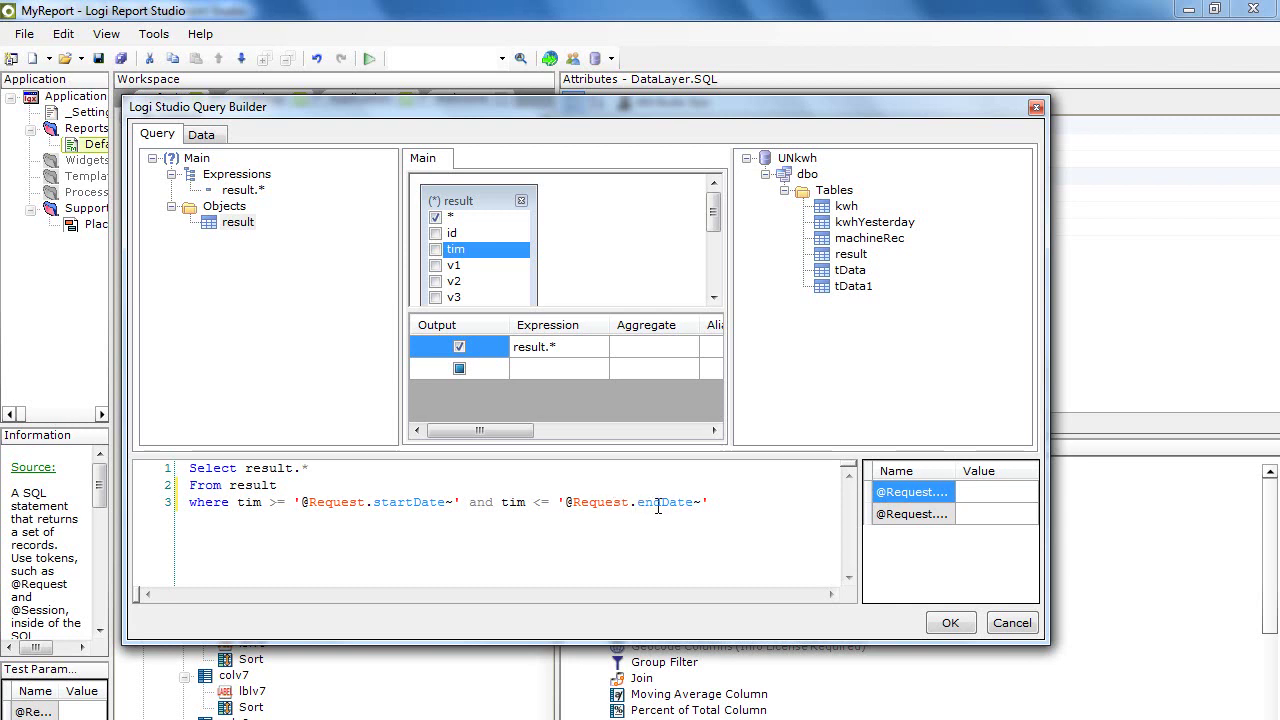
left_click(622, 540)
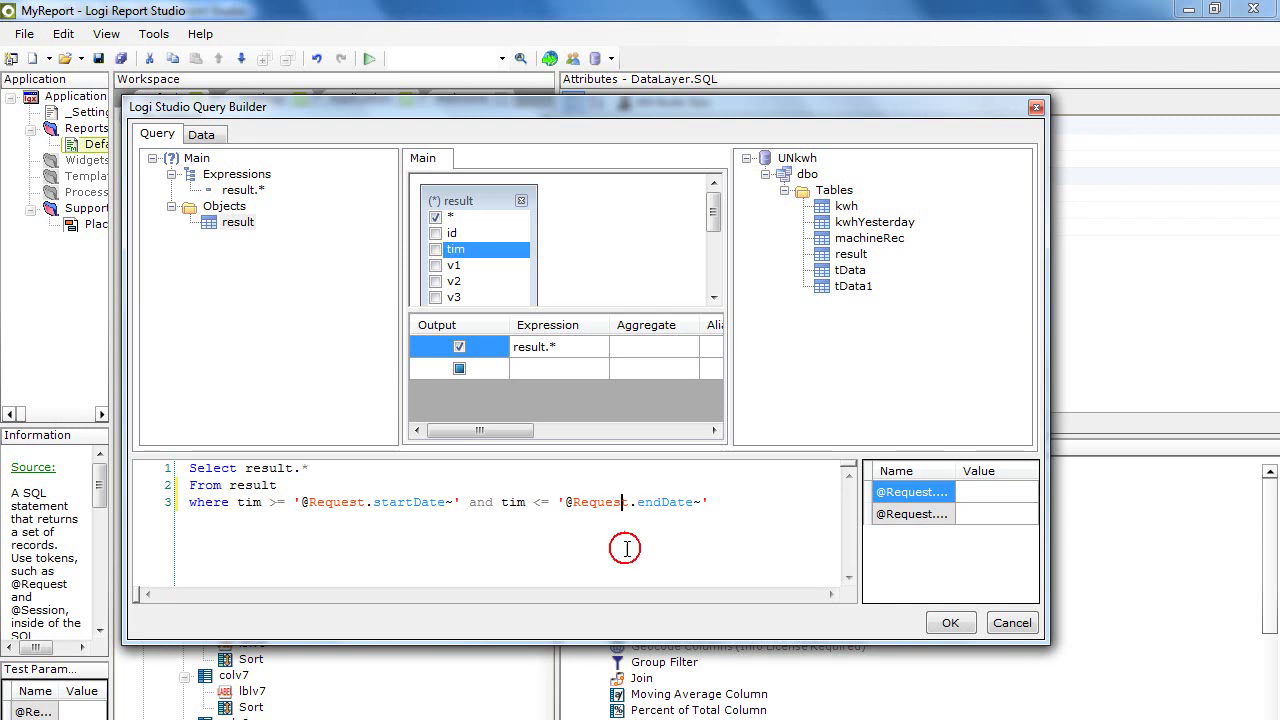
left_click(950, 622)
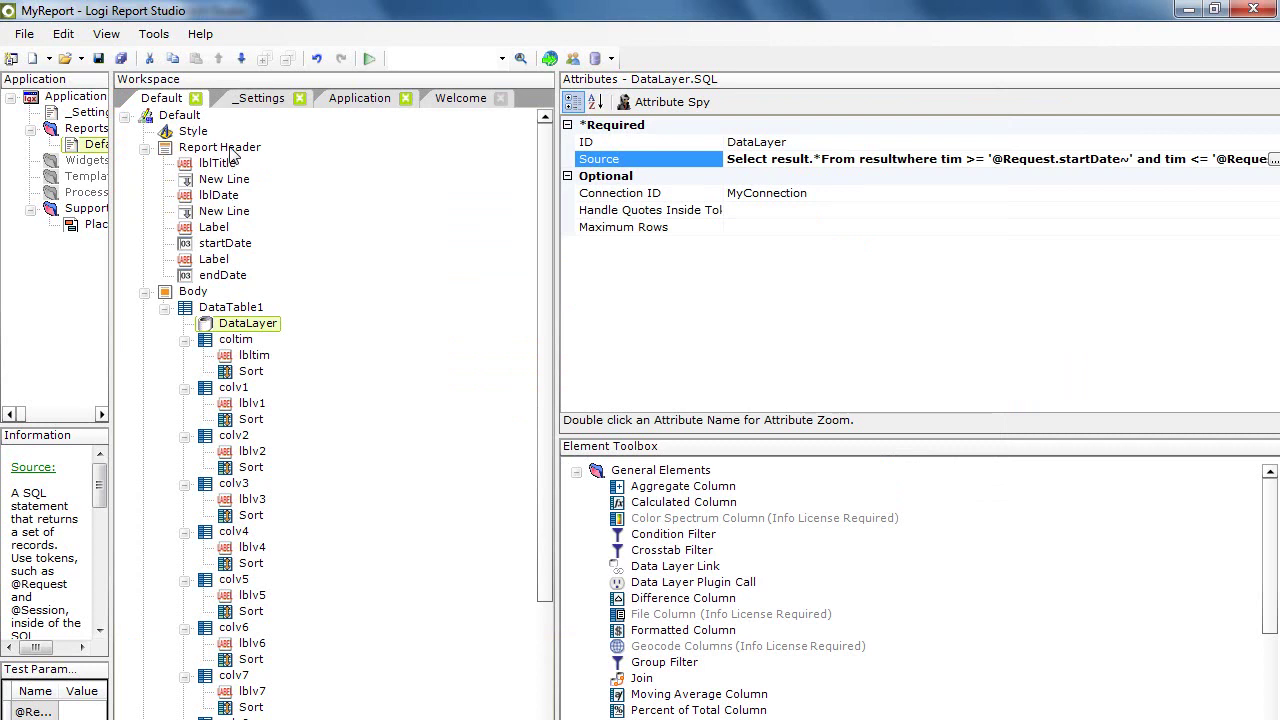
Step: Add a Button element to the Report Header after endDate
left_click(228, 149)
right_click(252, 152)
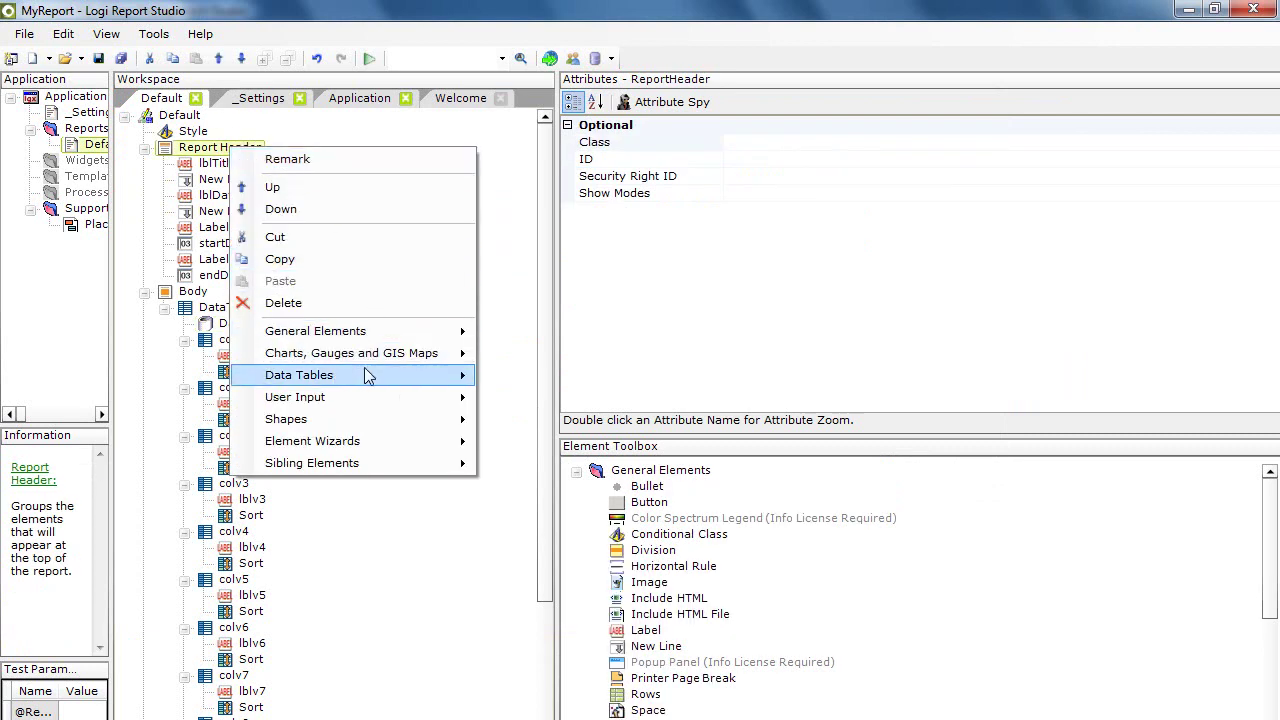
mouse_move(362, 394)
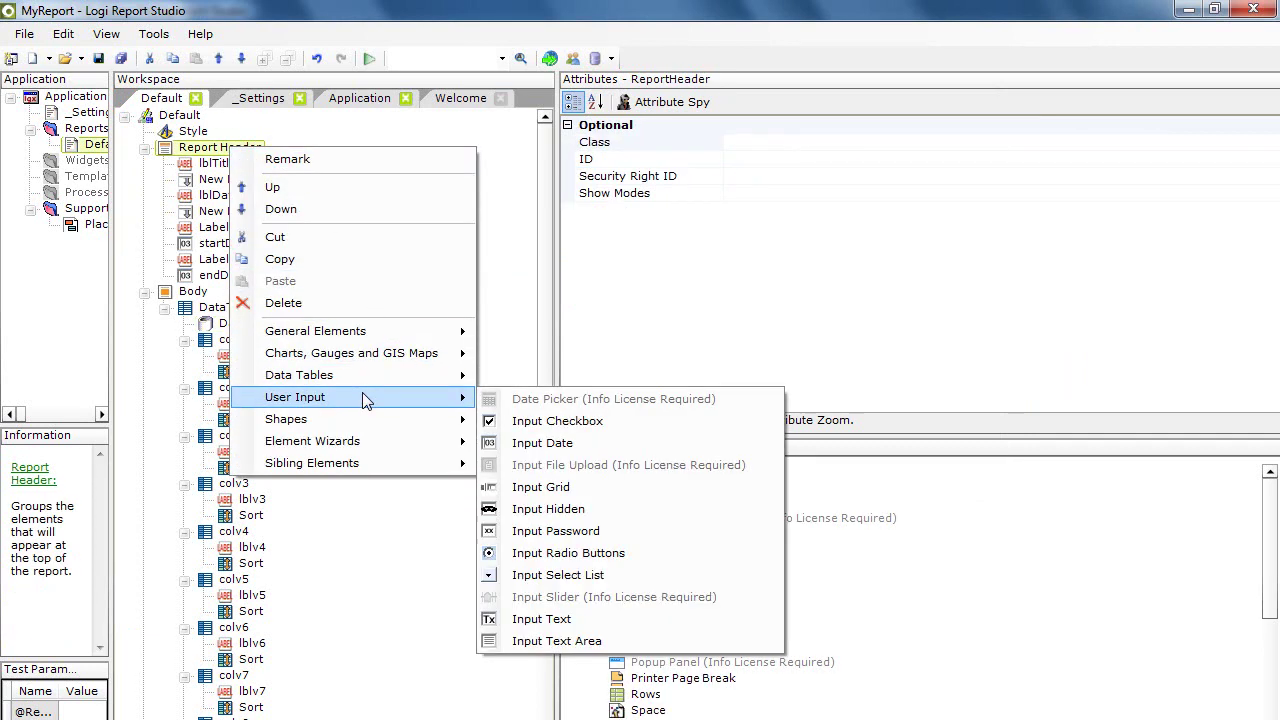
mouse_move(376, 333)
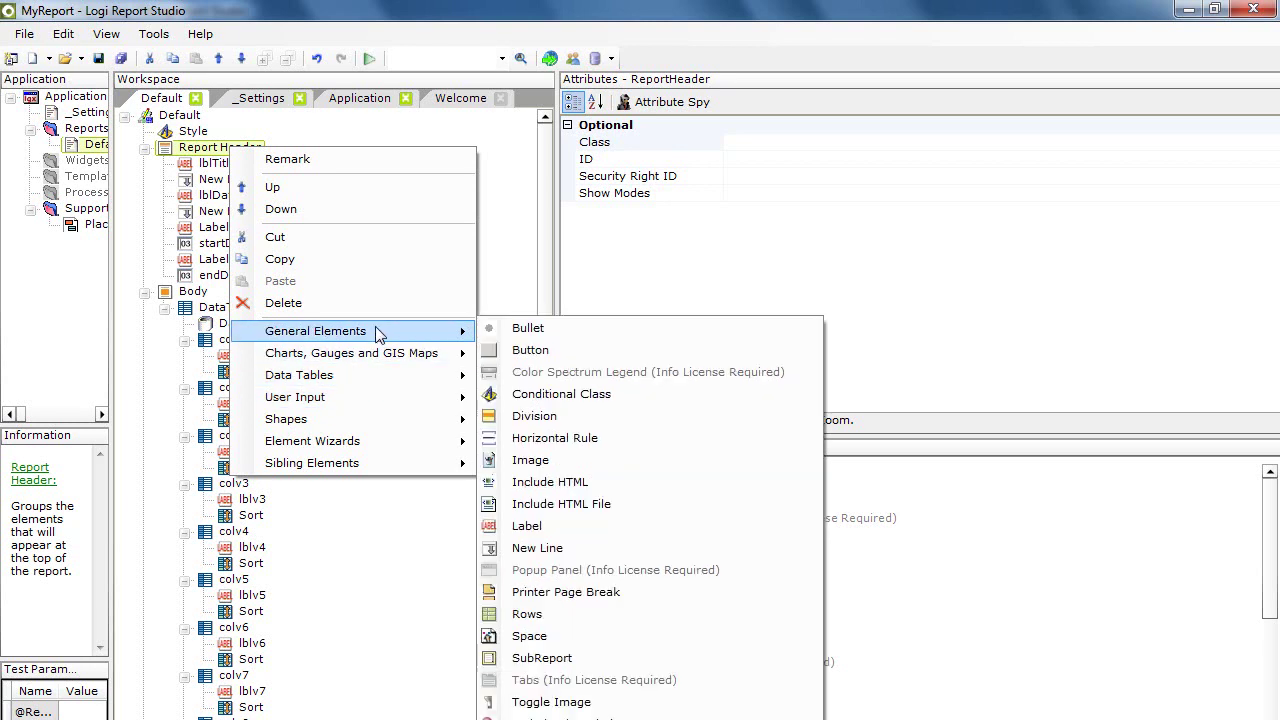
left_click(530, 350)
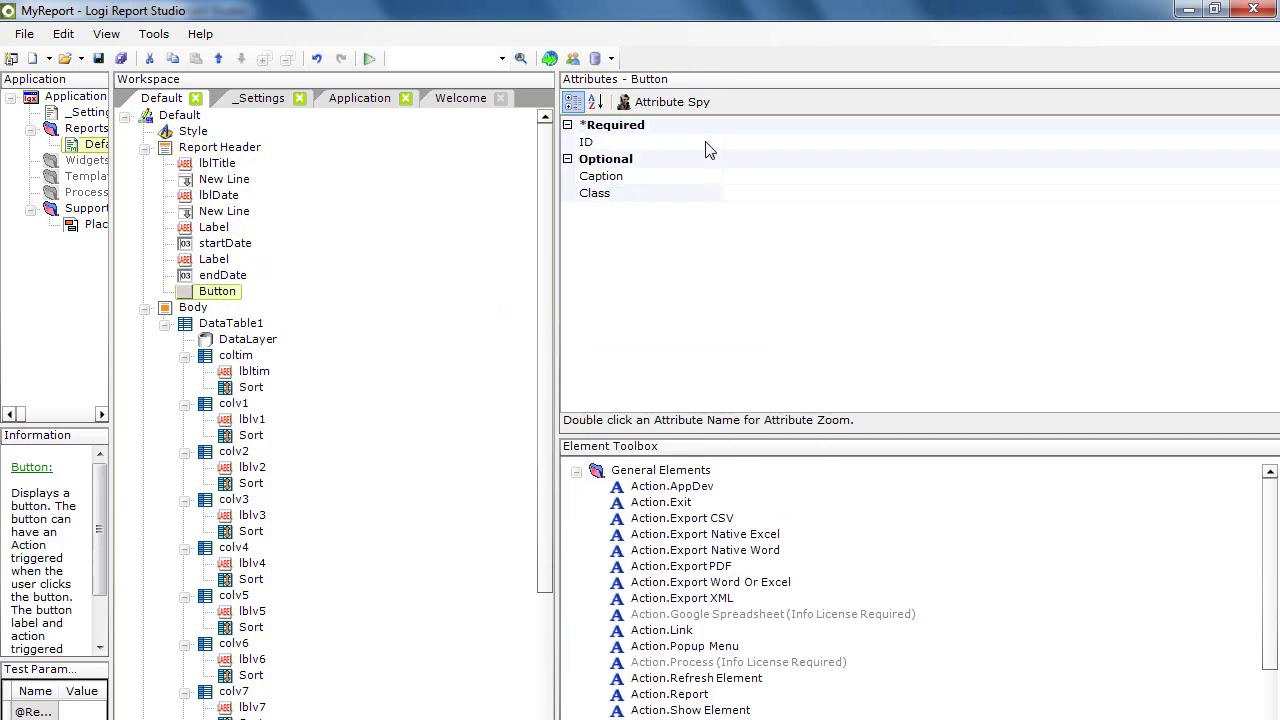
Step: Set the new button's caption to หาข้อมูล and its ID to cmd1
left_click(773, 177)
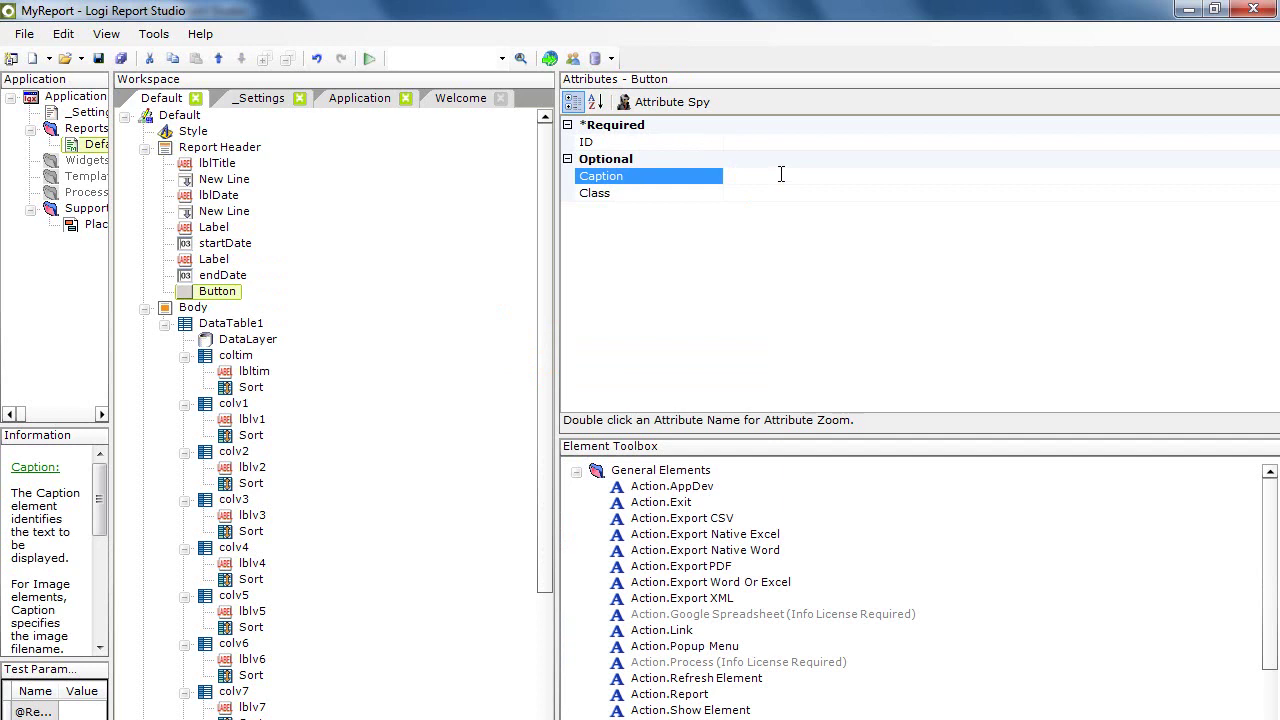
key("BackSpace")
key("BackSpace")
type("หาข้อ")
key("Return")
left_click(762, 145)
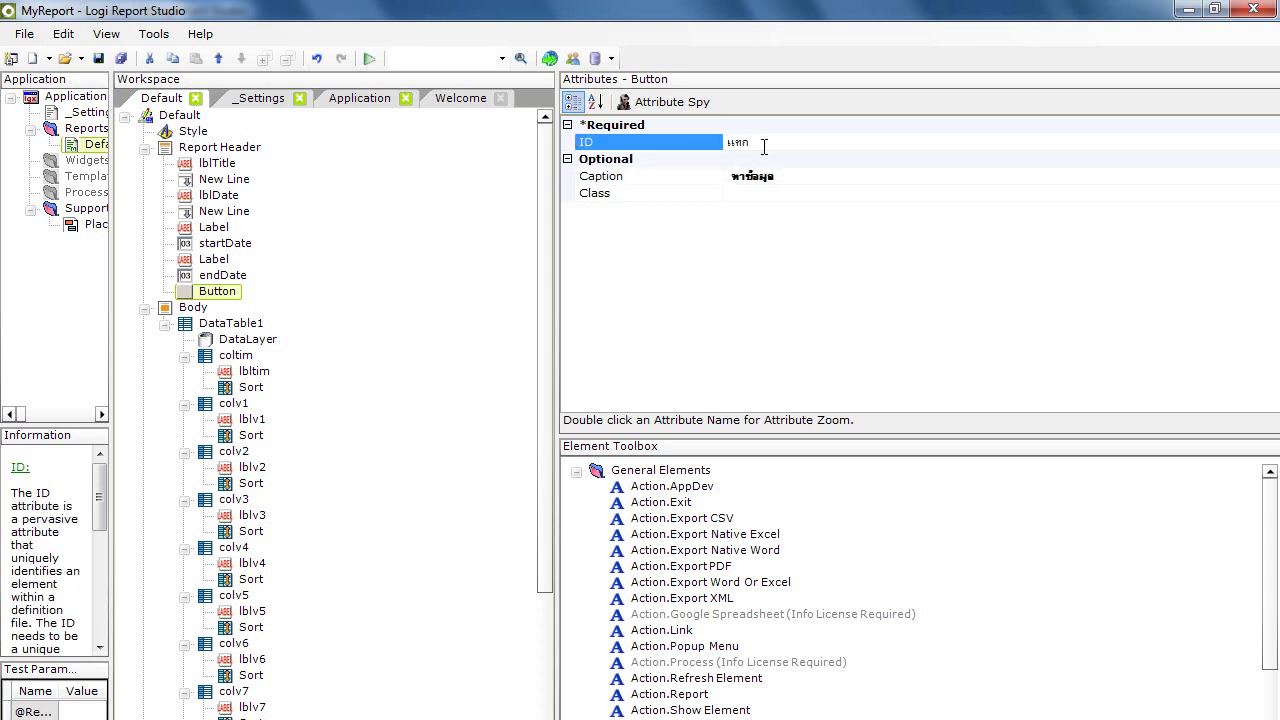
type("cmd1")
key("Return")
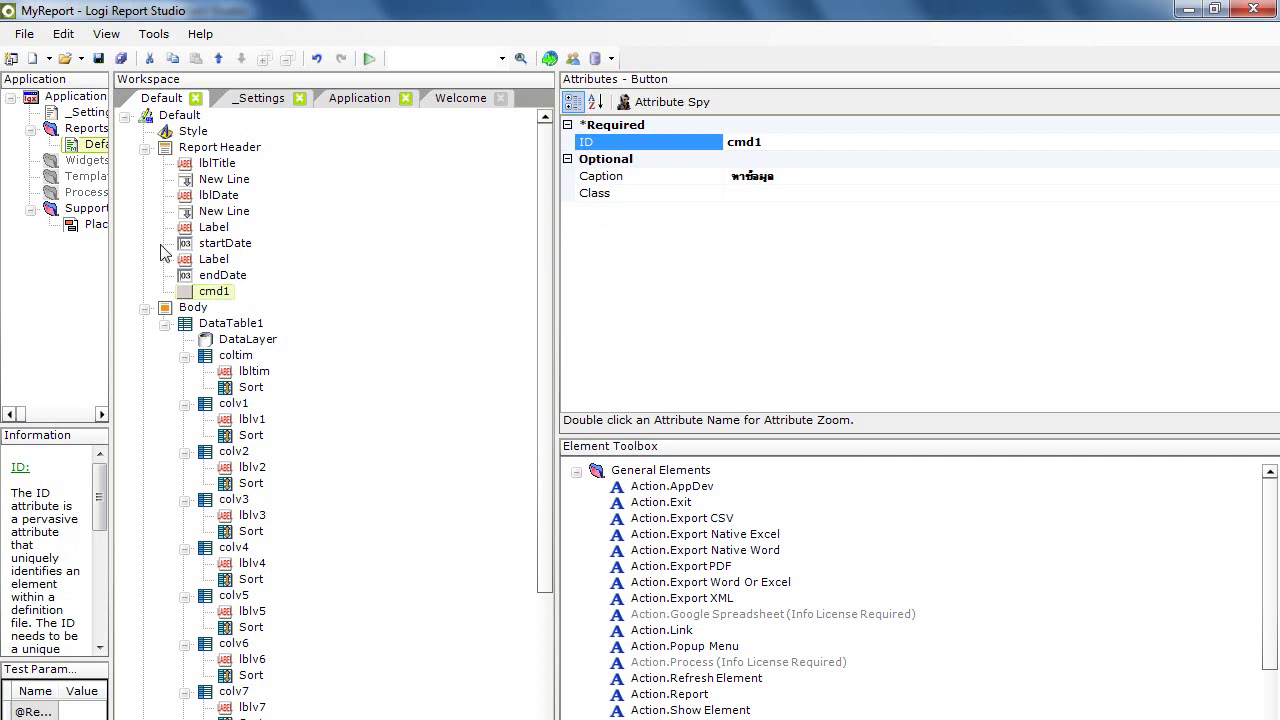
Step: Add an Action.Report element under cmd1 and a Target.Report element beneath that action
right_click(215, 292)
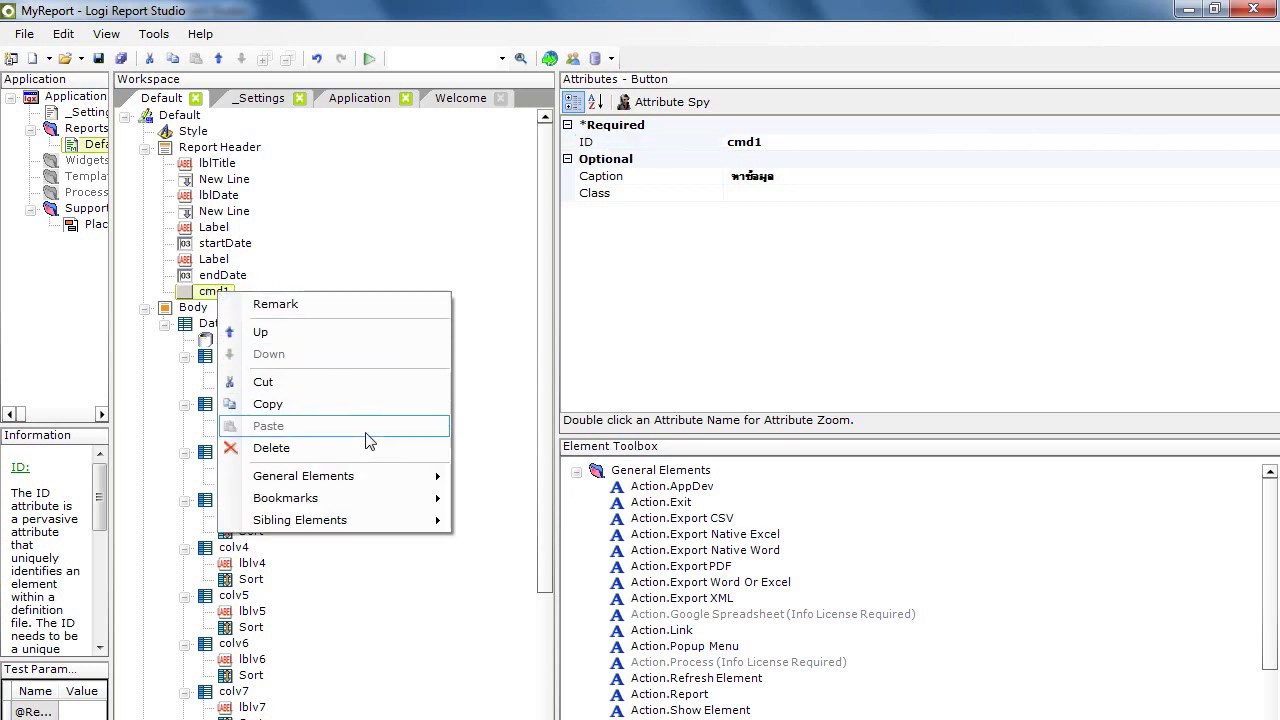
mouse_move(371, 478)
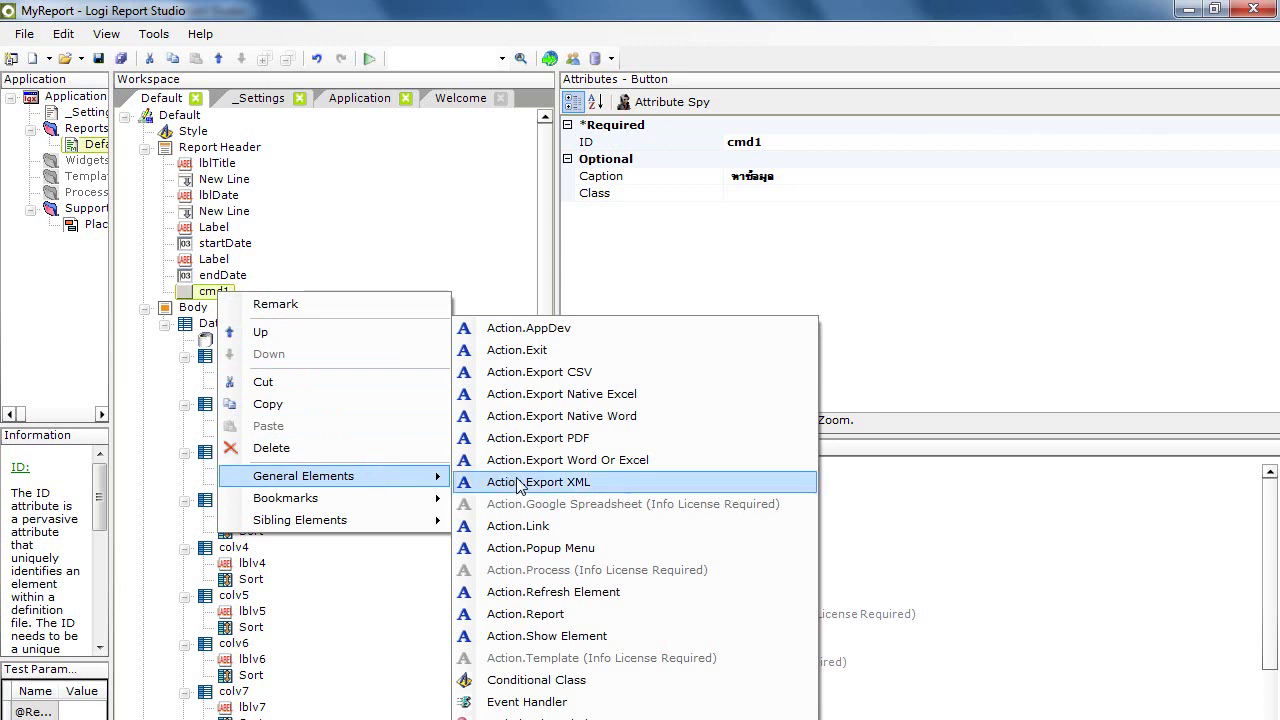
left_click(556, 616)
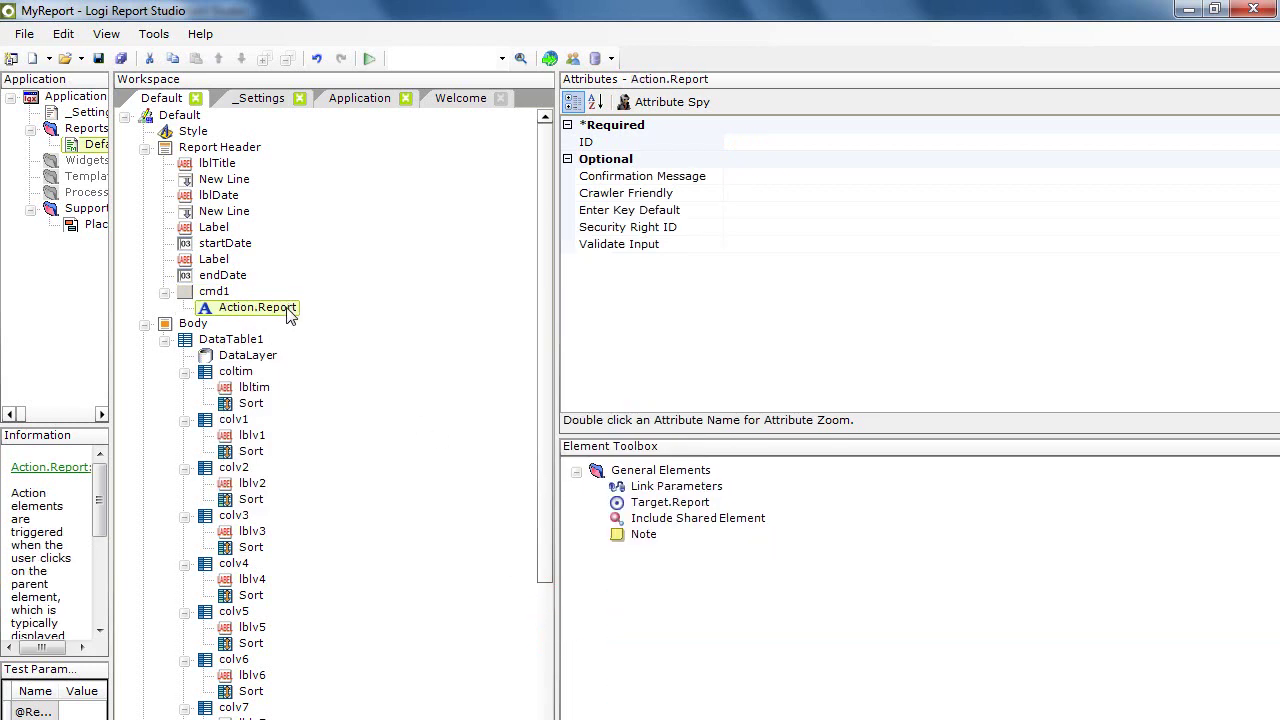
right_click(286, 309)
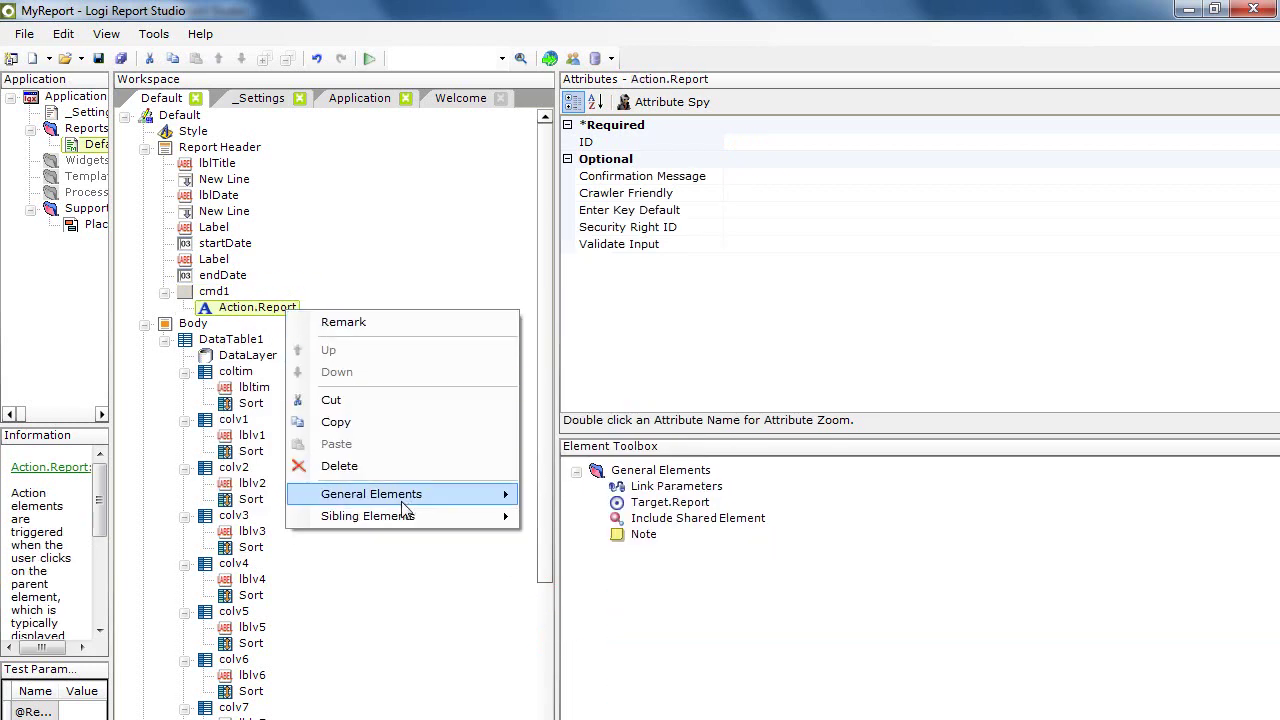
mouse_move(403, 500)
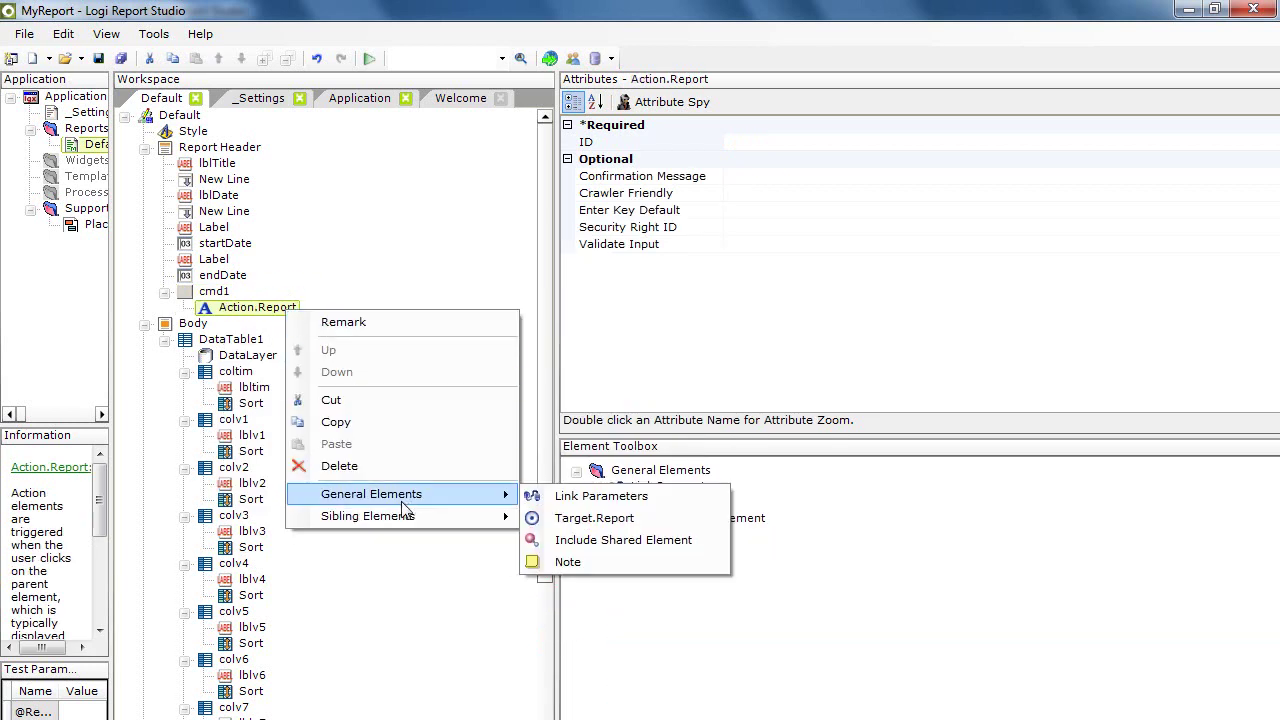
left_click(614, 527)
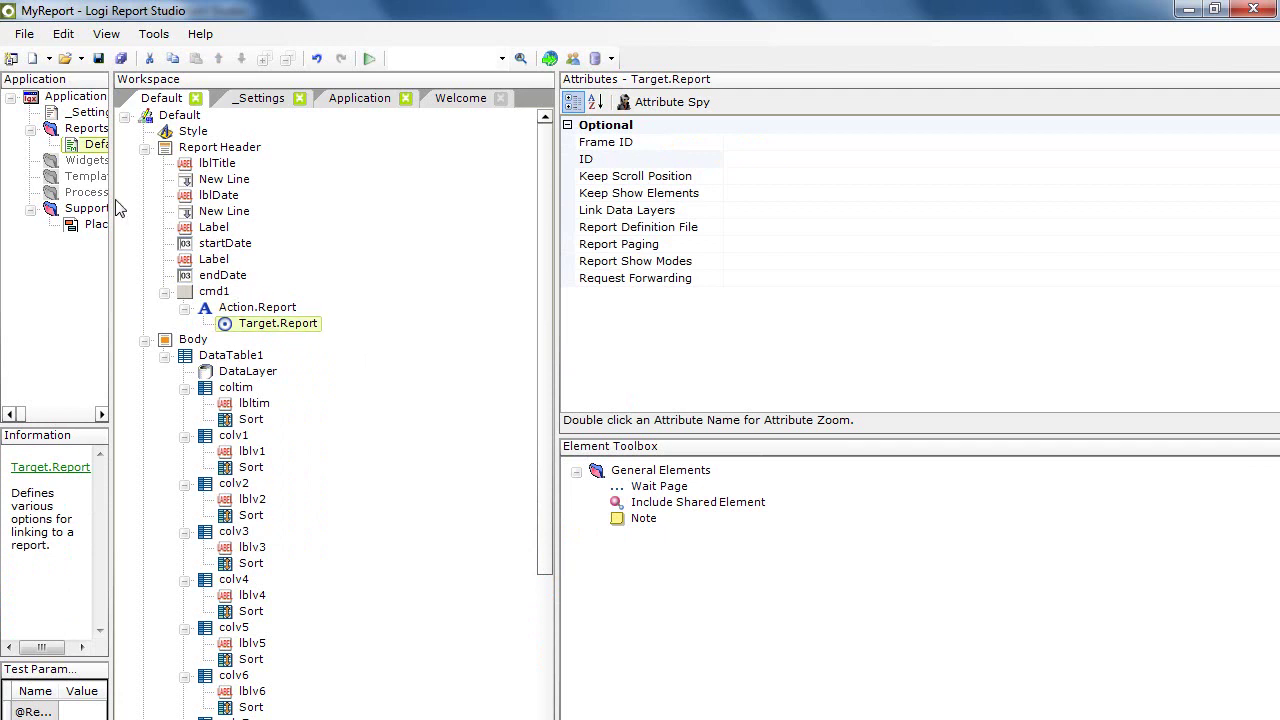
Step: Widen the application tree and set the Target.Report's Report Definition File to Default
left_click_drag(111, 160, 176, 158)
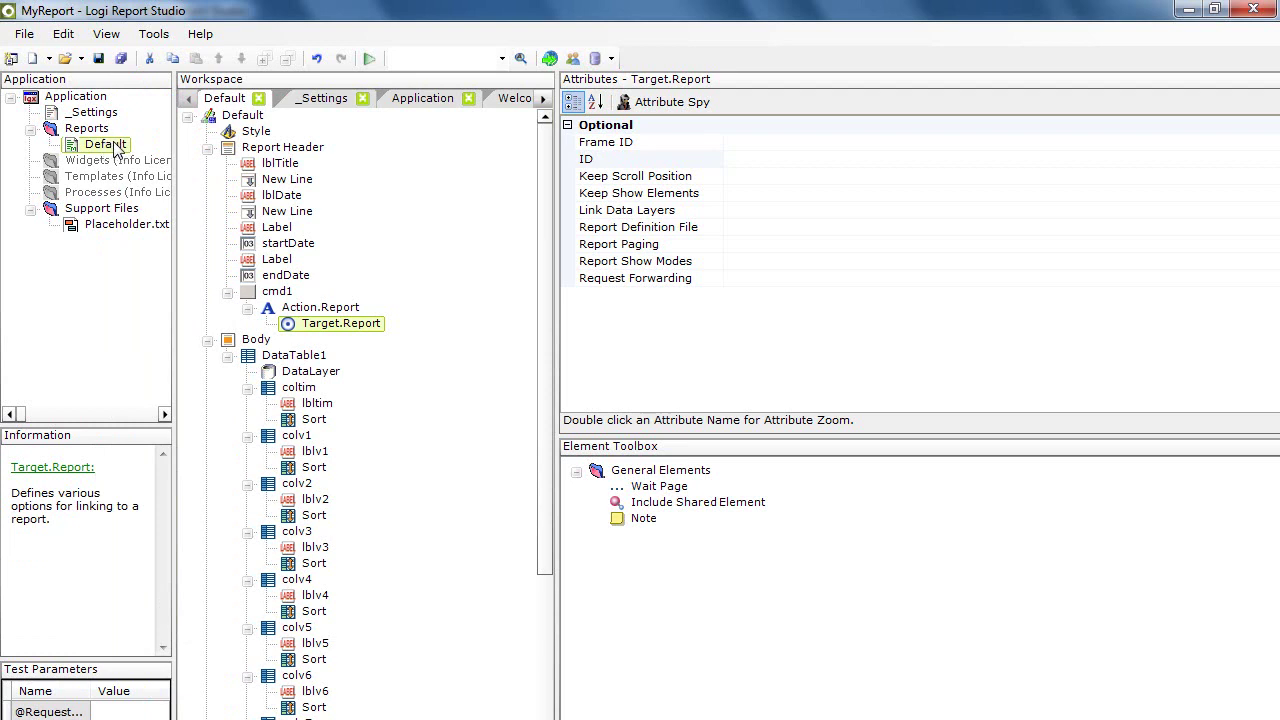
left_click(742, 228)
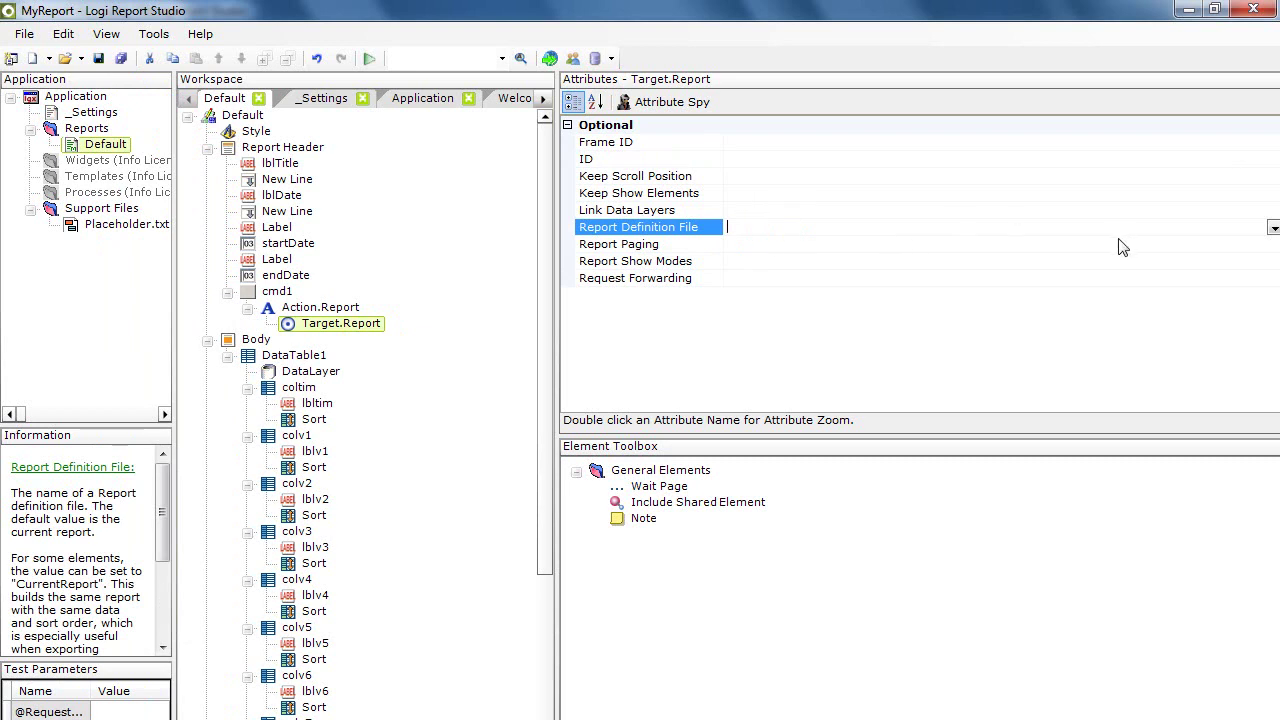
left_click(1273, 229)
left_click(765, 247)
Step: Run the report in the browser and choose 11/15/2010 as the start date in its calendar
left_click(368, 60)
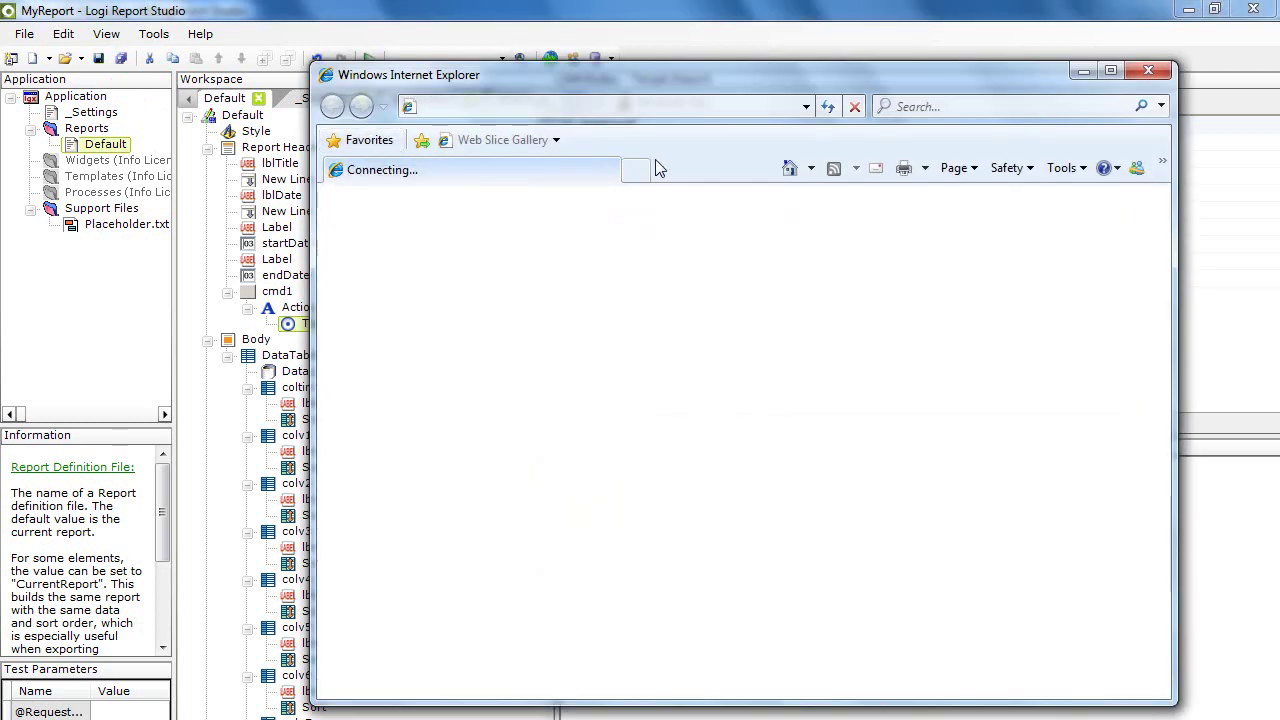
left_click(740, 248)
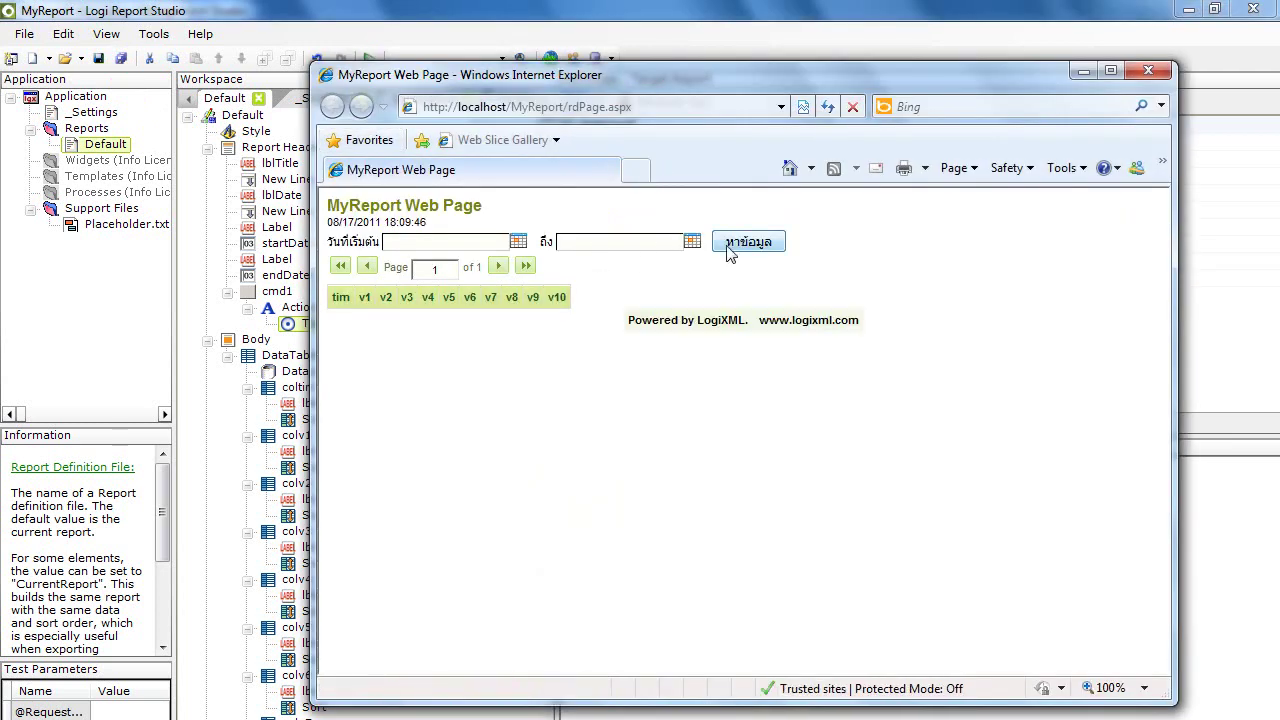
left_click_drag(636, 89, 723, 117)
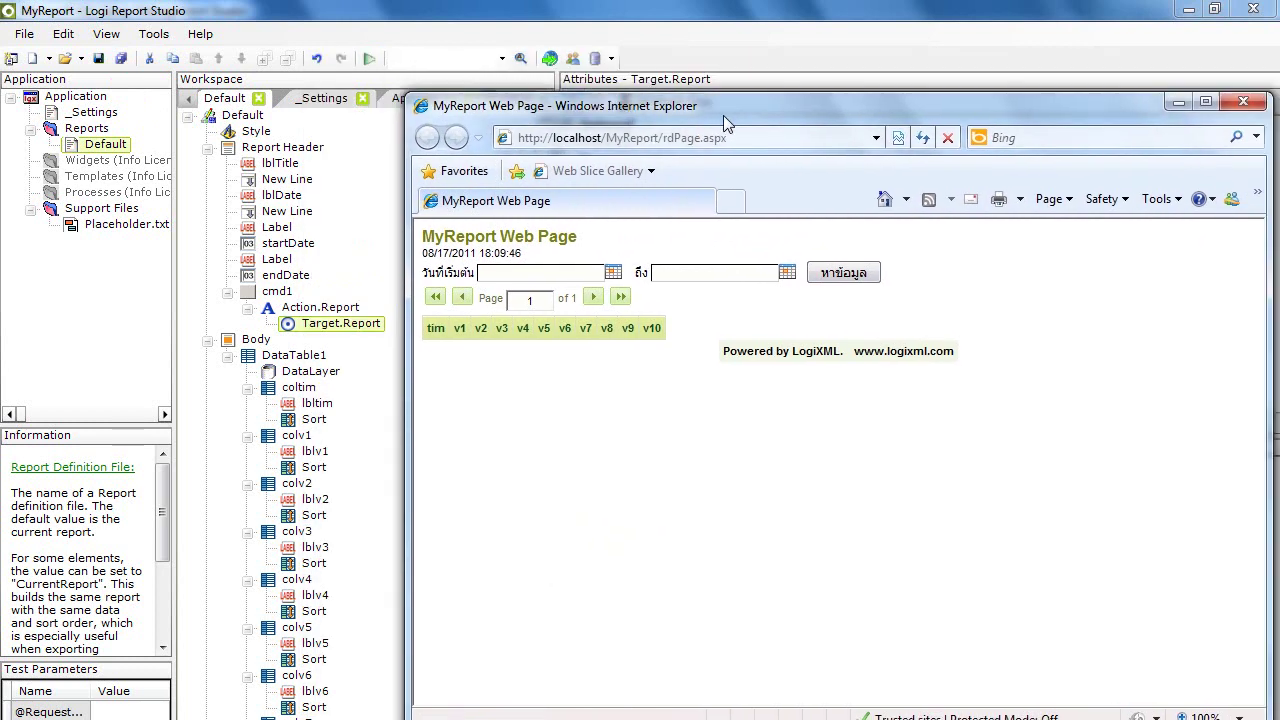
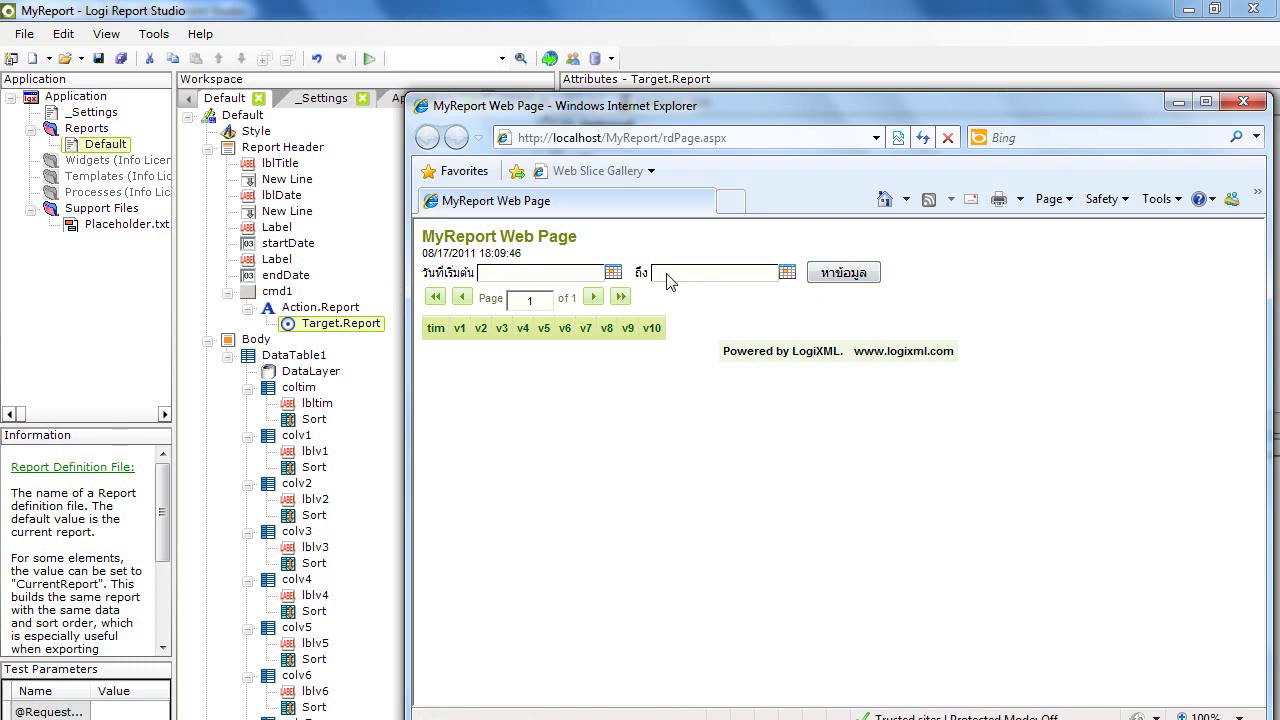
left_click(614, 275)
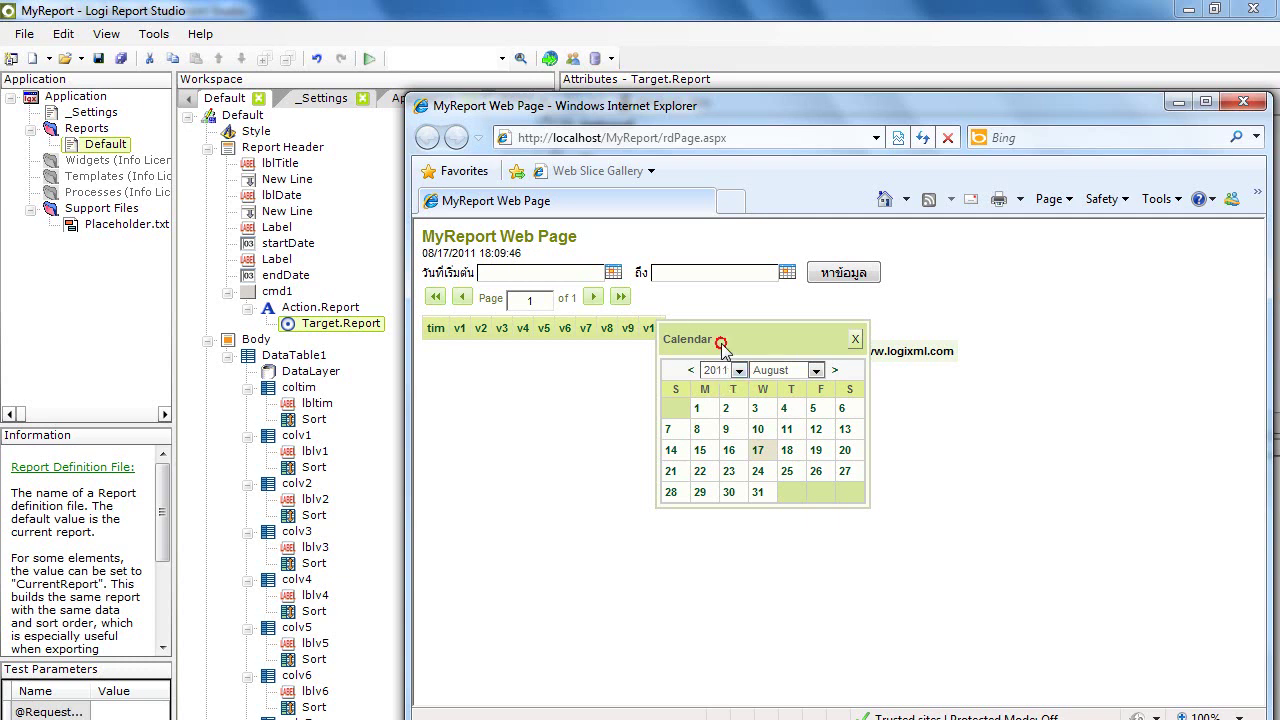
left_click(650, 343)
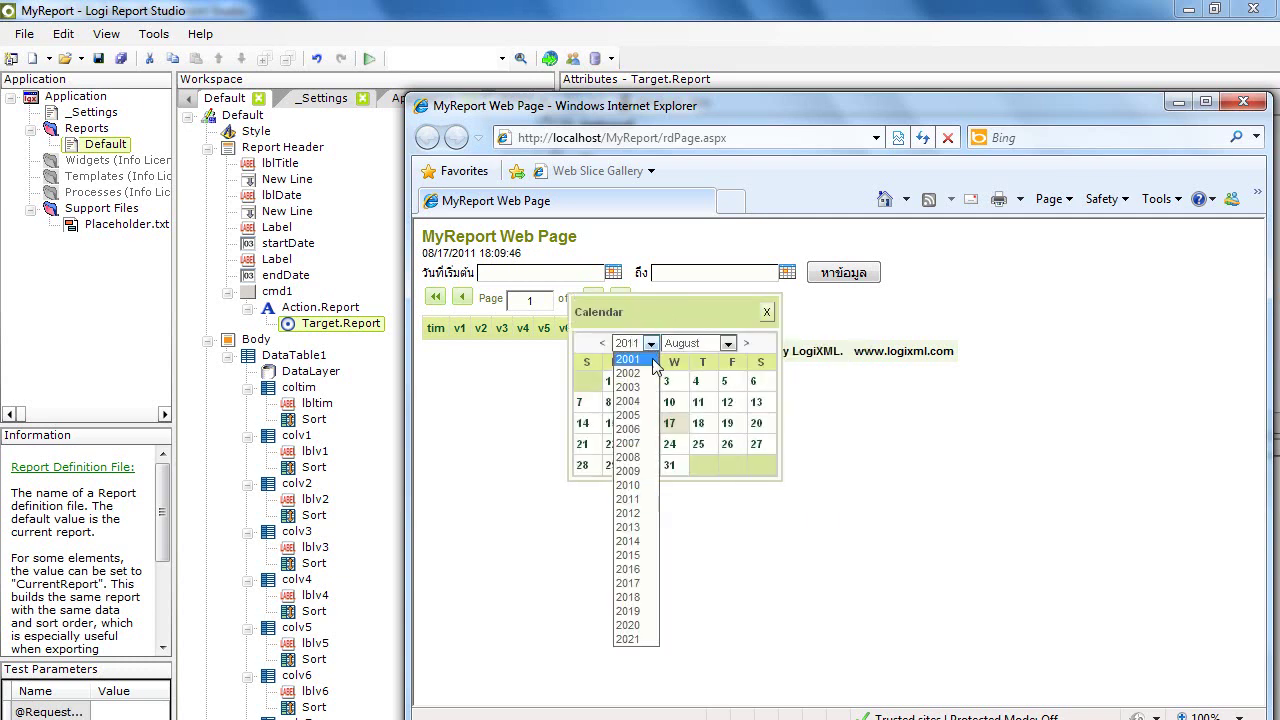
left_click(646, 485)
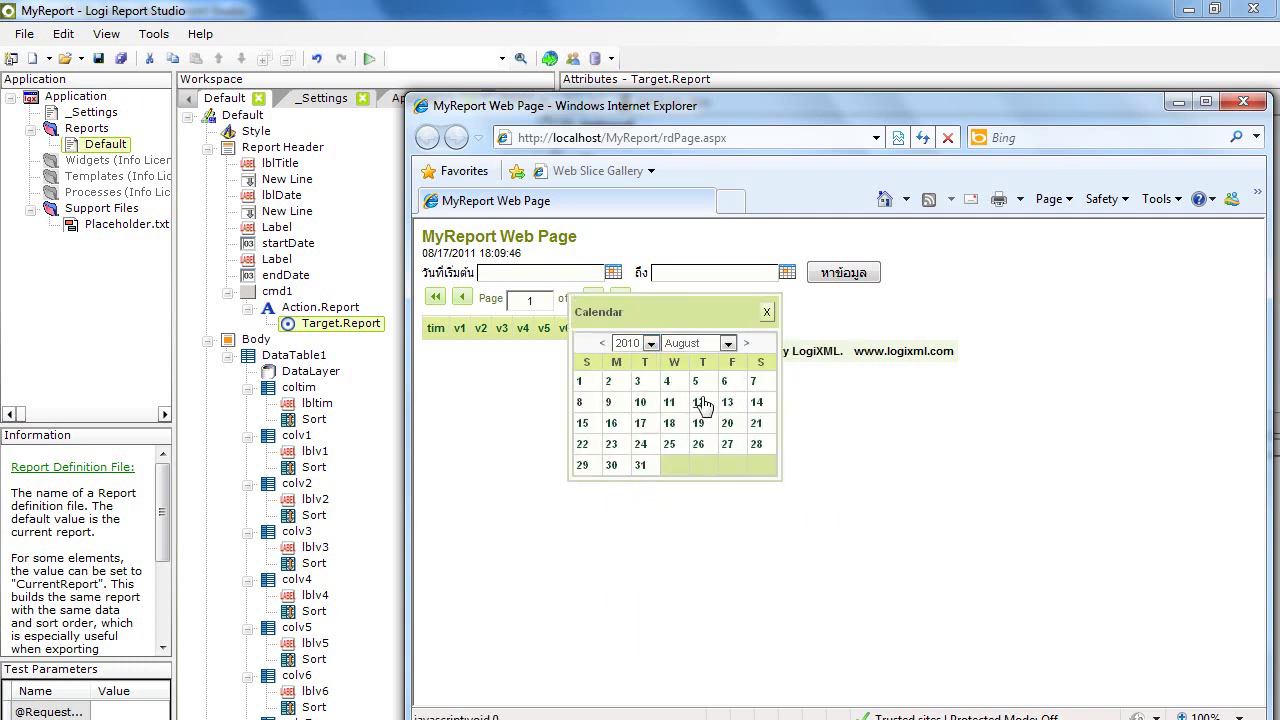
left_click(728, 343)
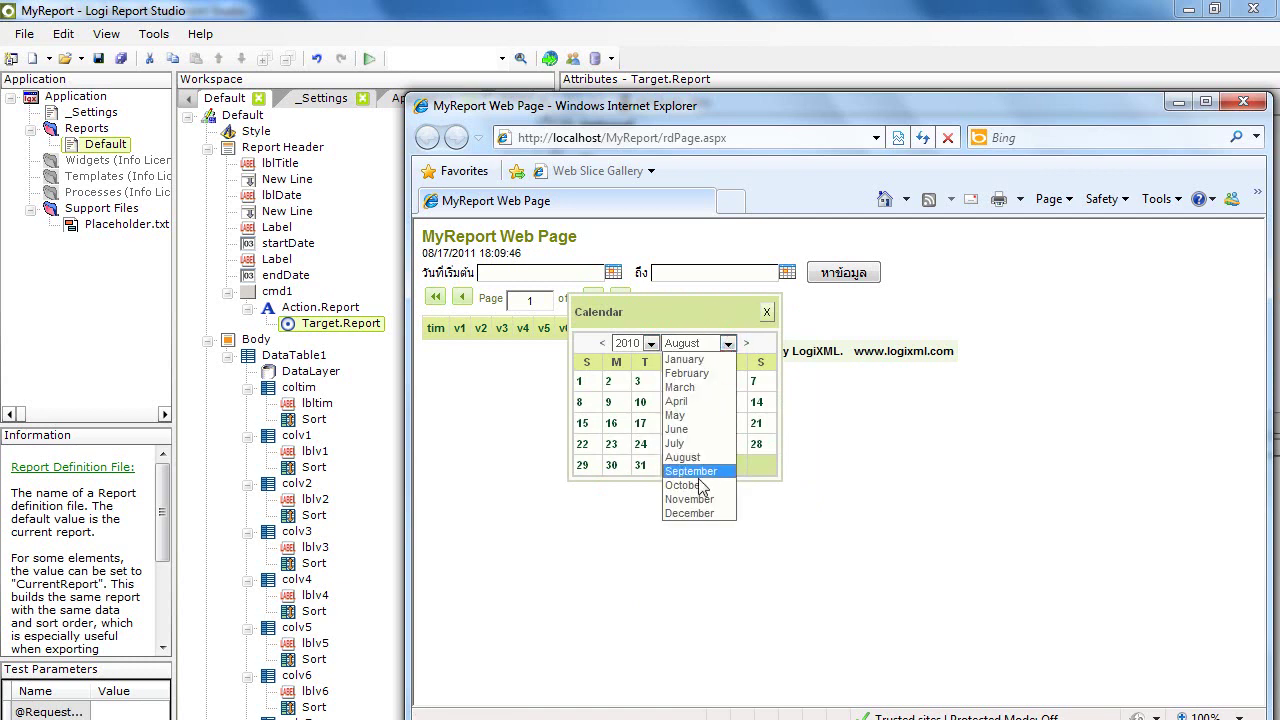
left_click(708, 507)
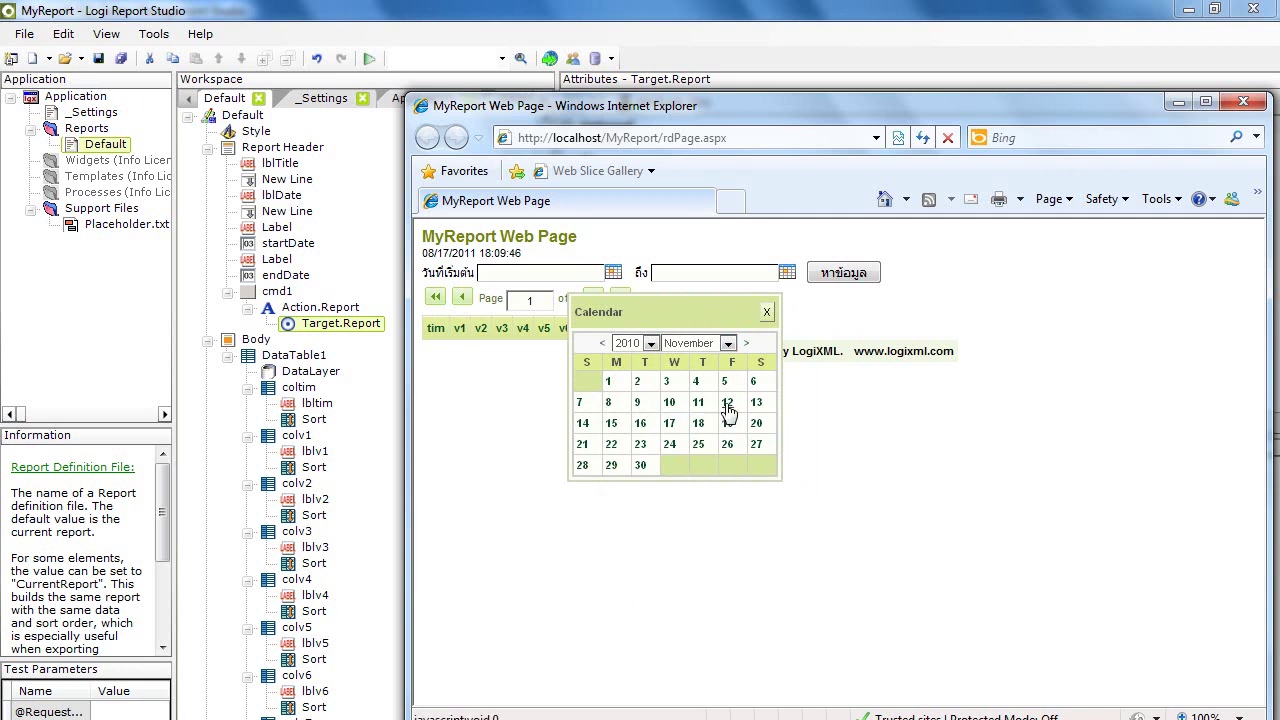
left_click(611, 424)
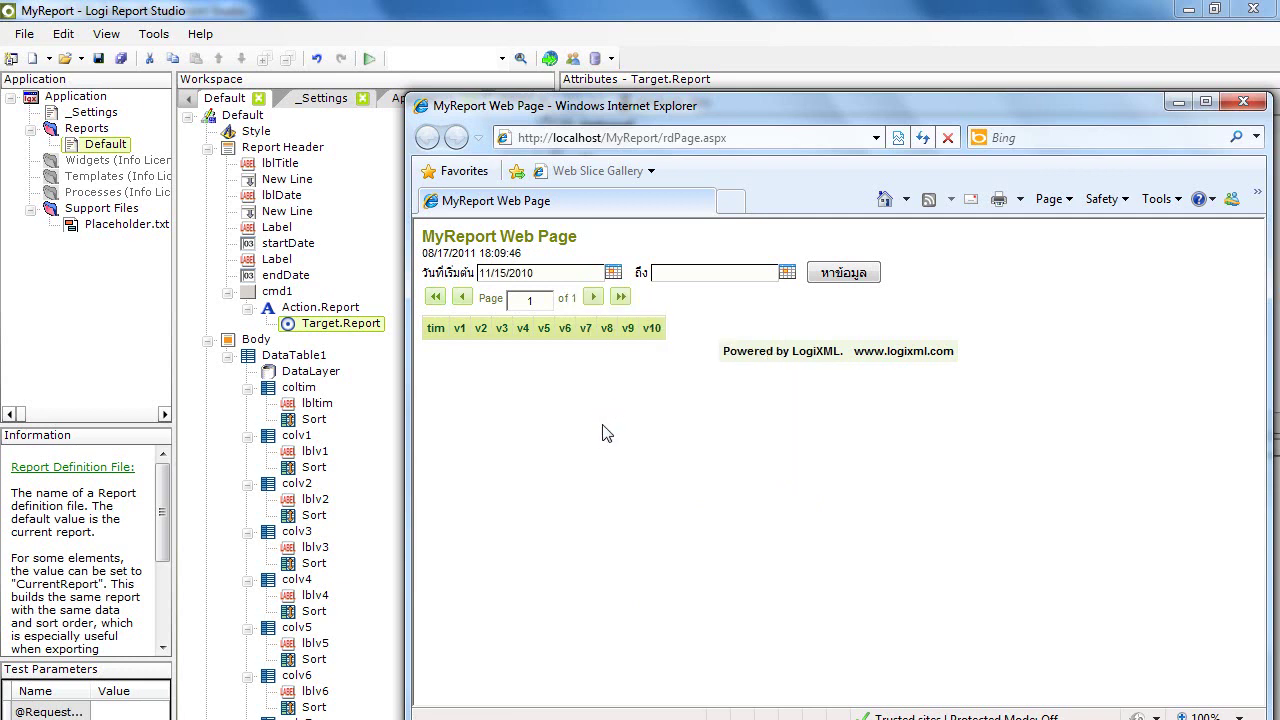
Step: Choose 11/30/2010 as the end date and run the search with the หาข้อมูล button
left_click(787, 272)
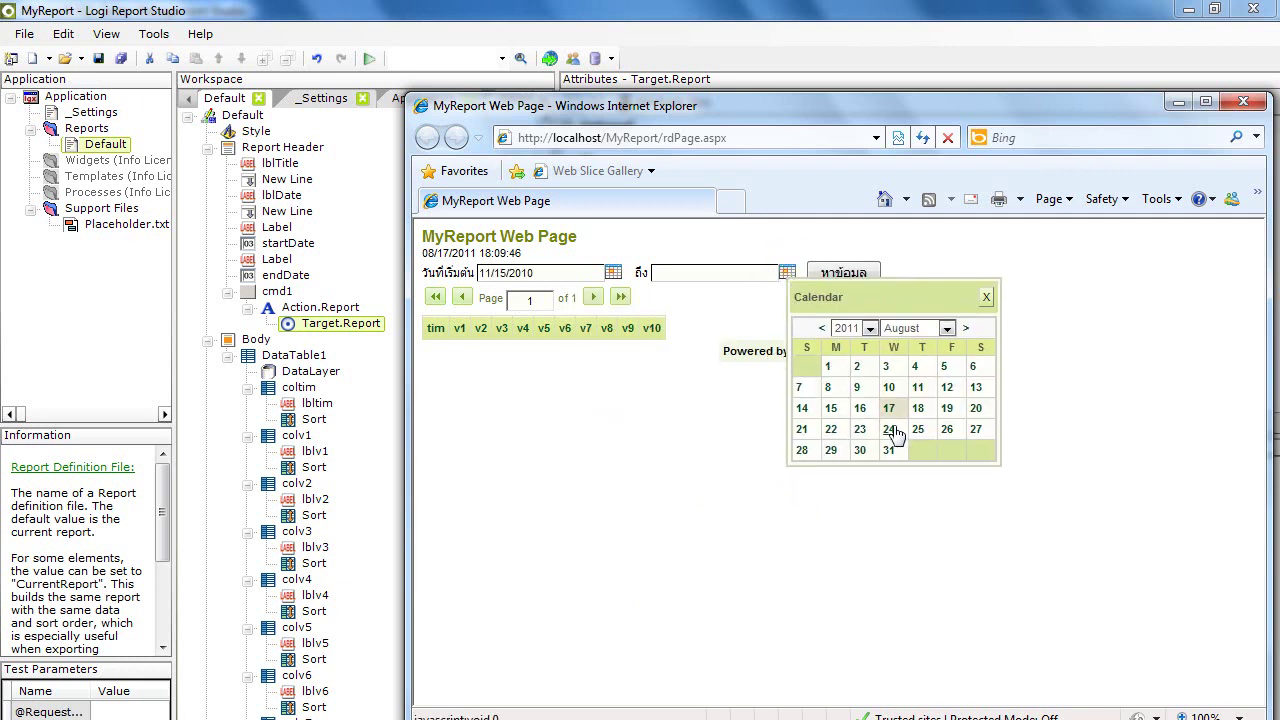
left_click(869, 328)
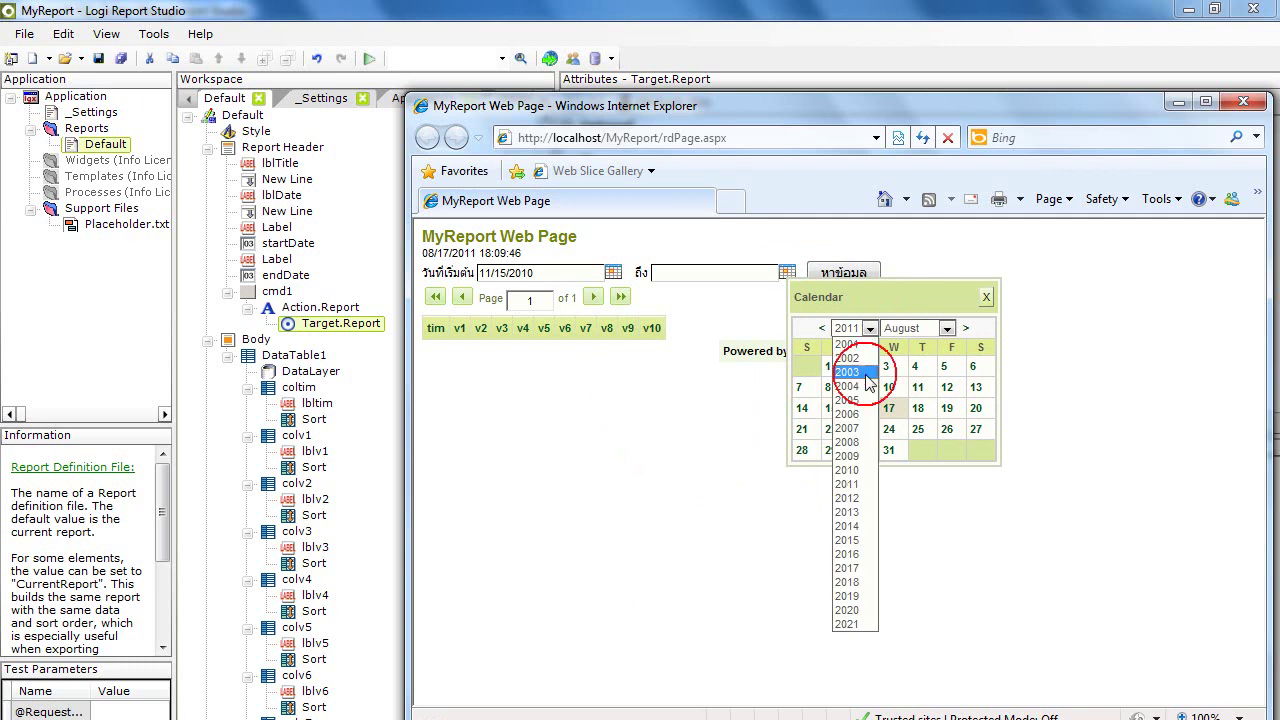
left_click(850, 470)
left_click(946, 328)
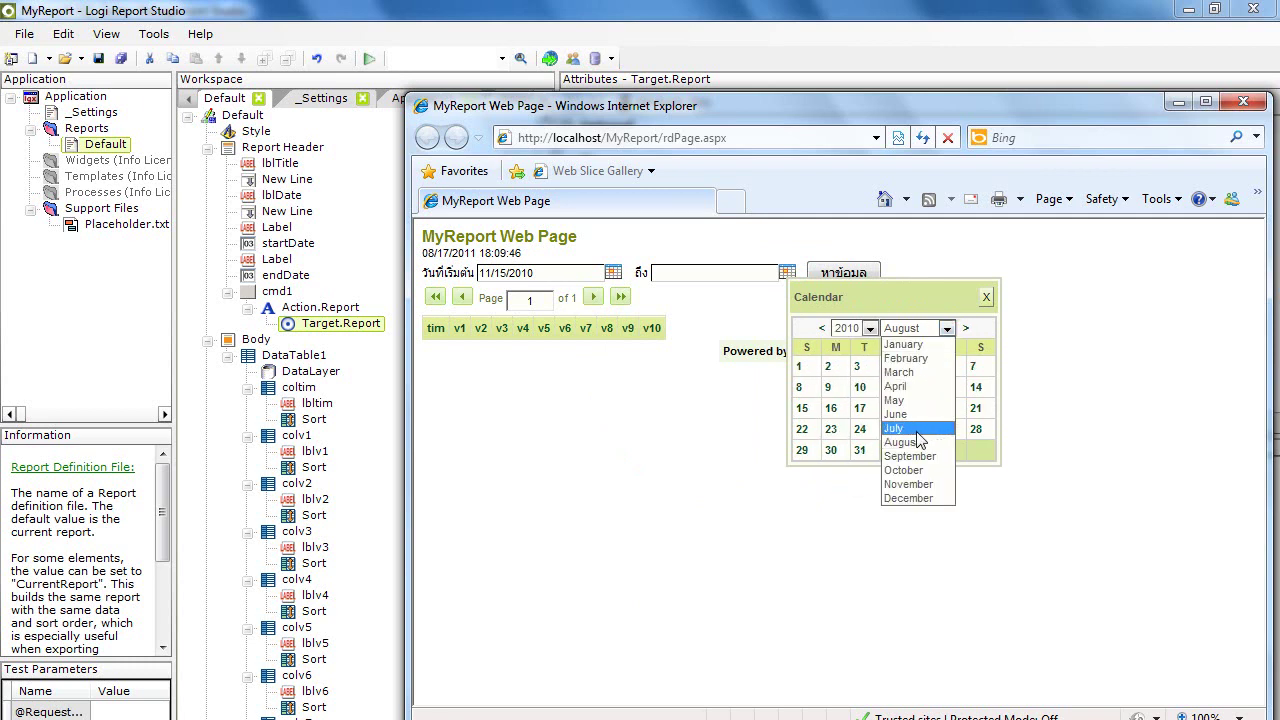
left_click(908, 484)
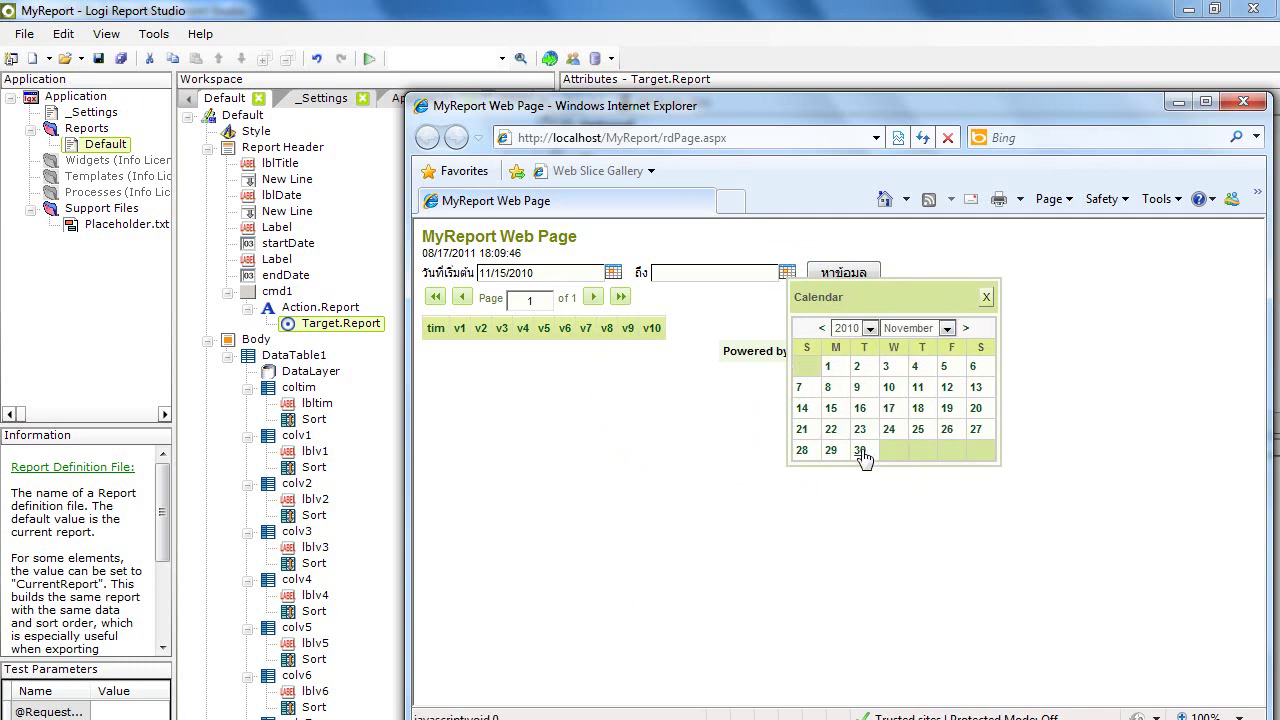
left_click(862, 452)
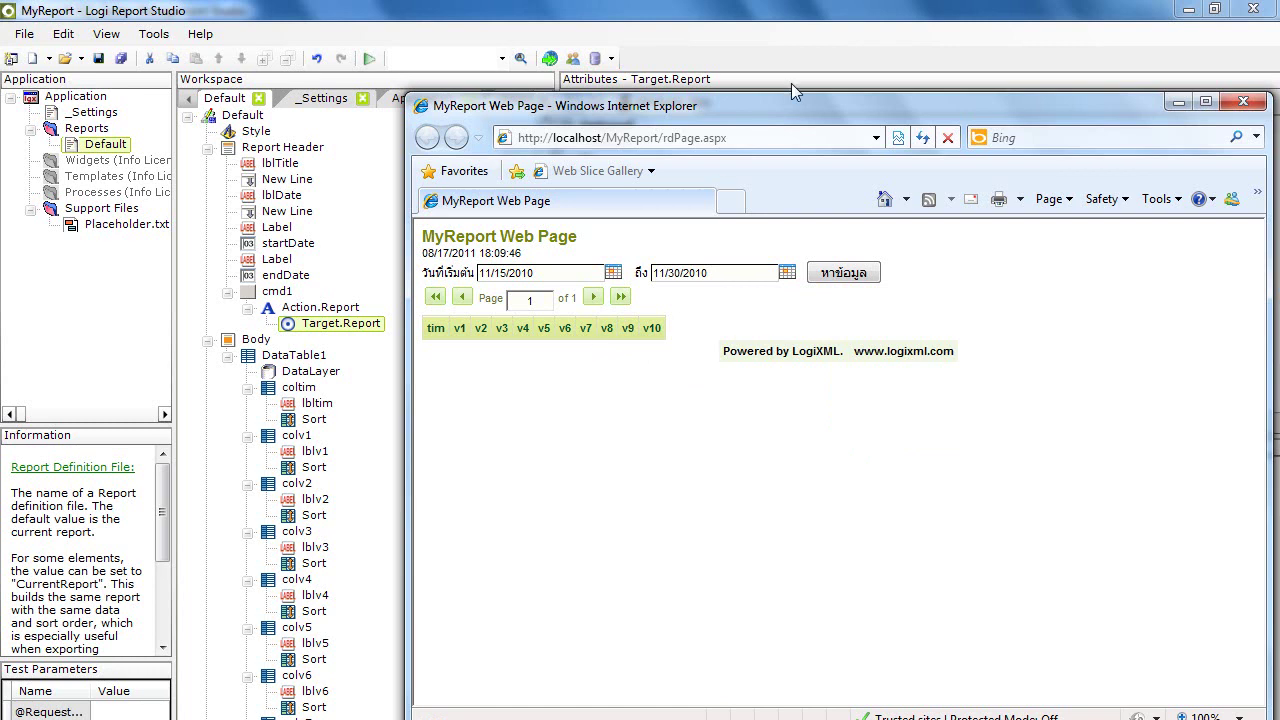
left_click(842, 285)
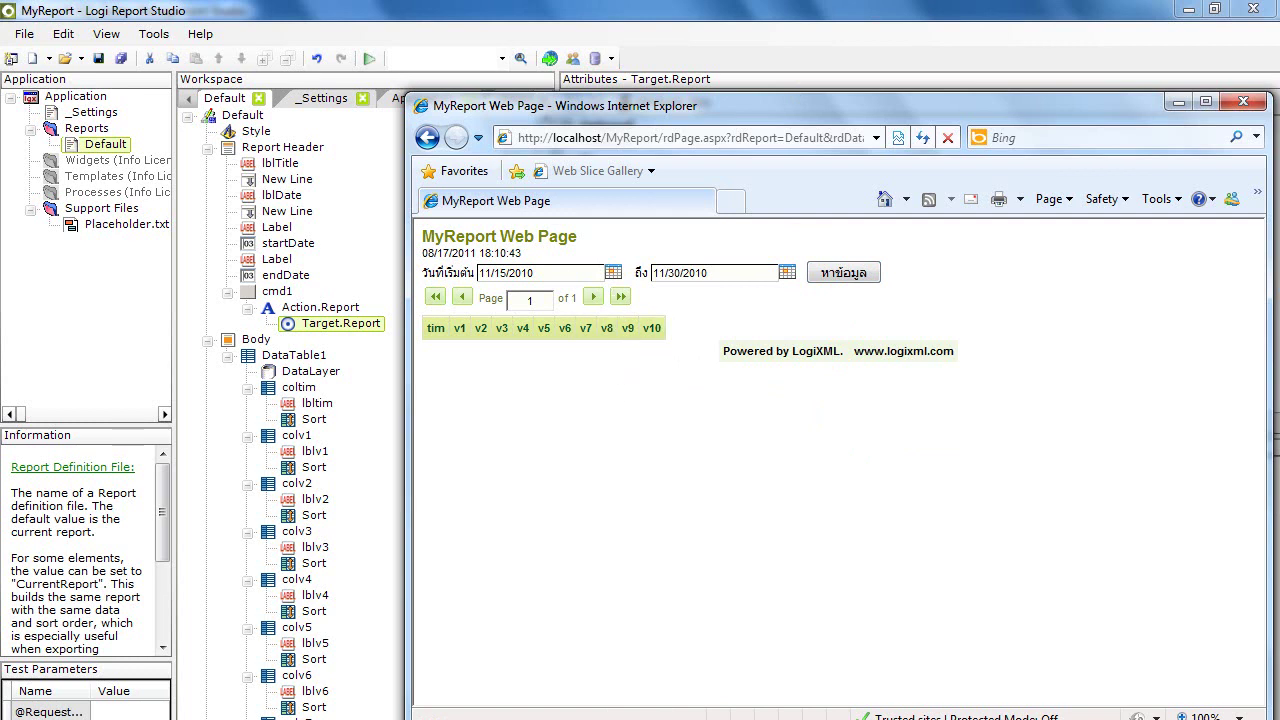
Step: Switch back to Logi Report Studio and reselect Default as the Target.Report's Report Definition File
left_click(500, 660)
key("alt+Tab")
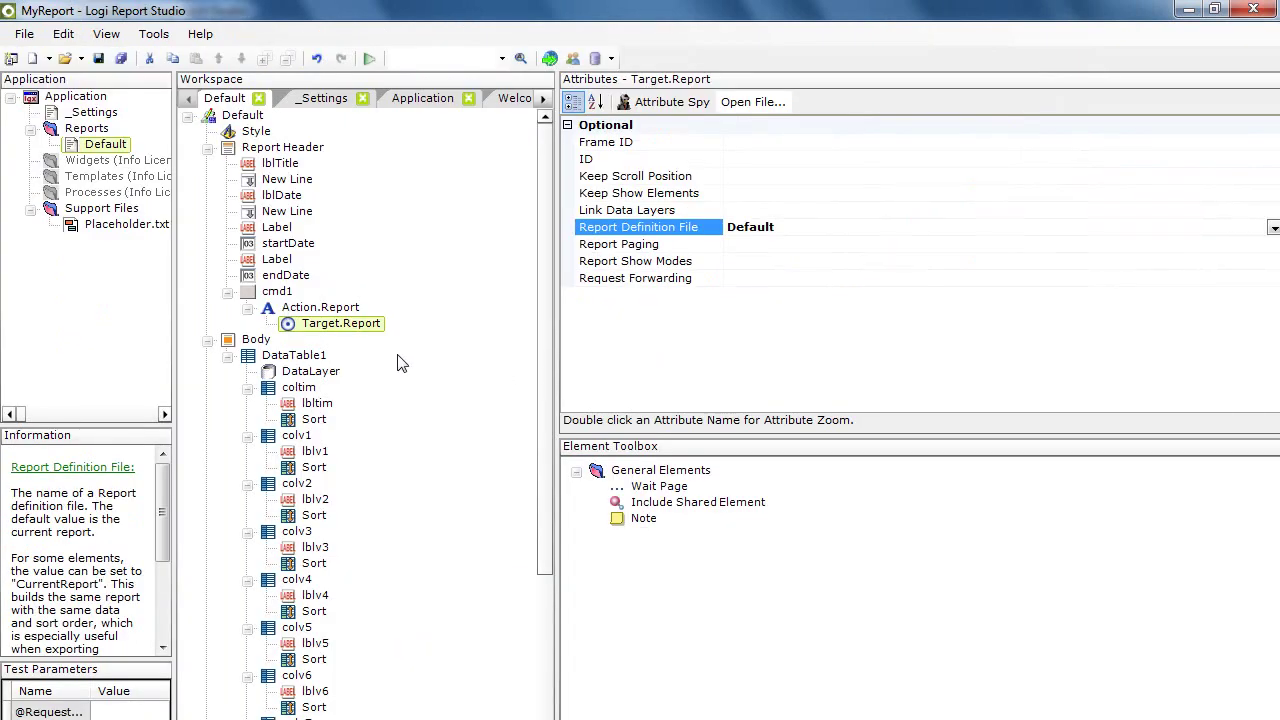
left_click(350, 326)
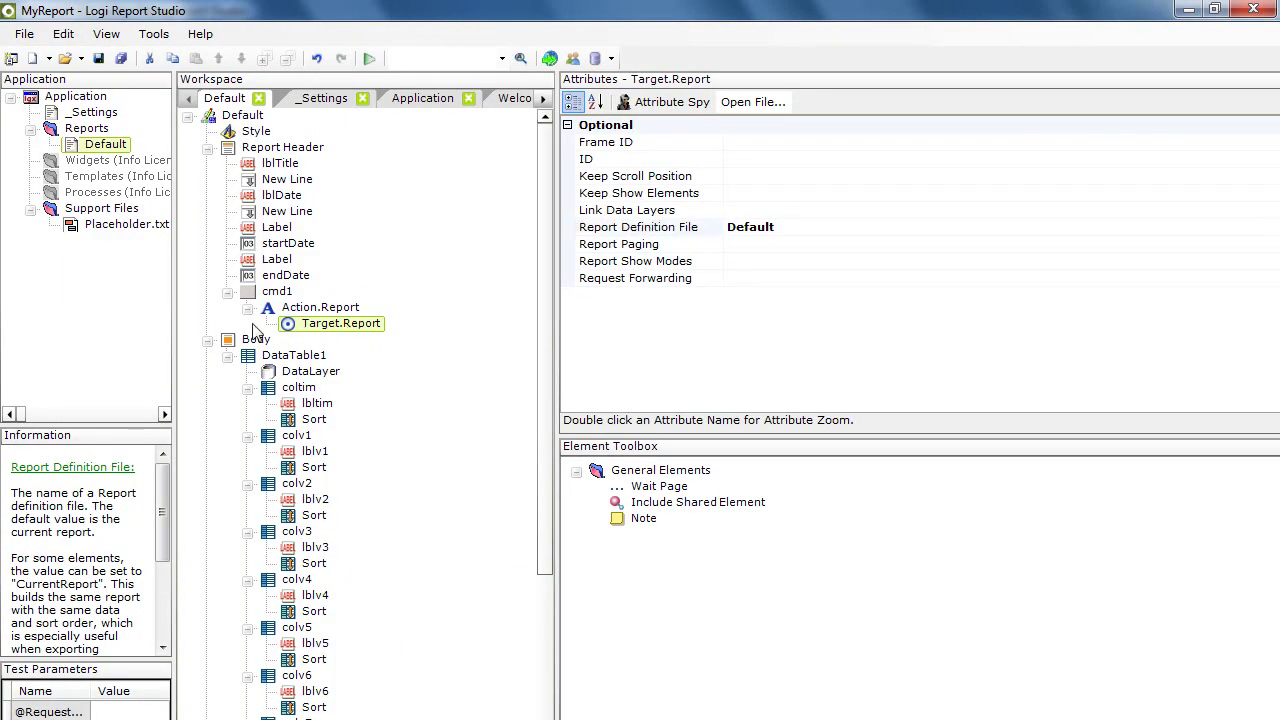
left_click(828, 228)
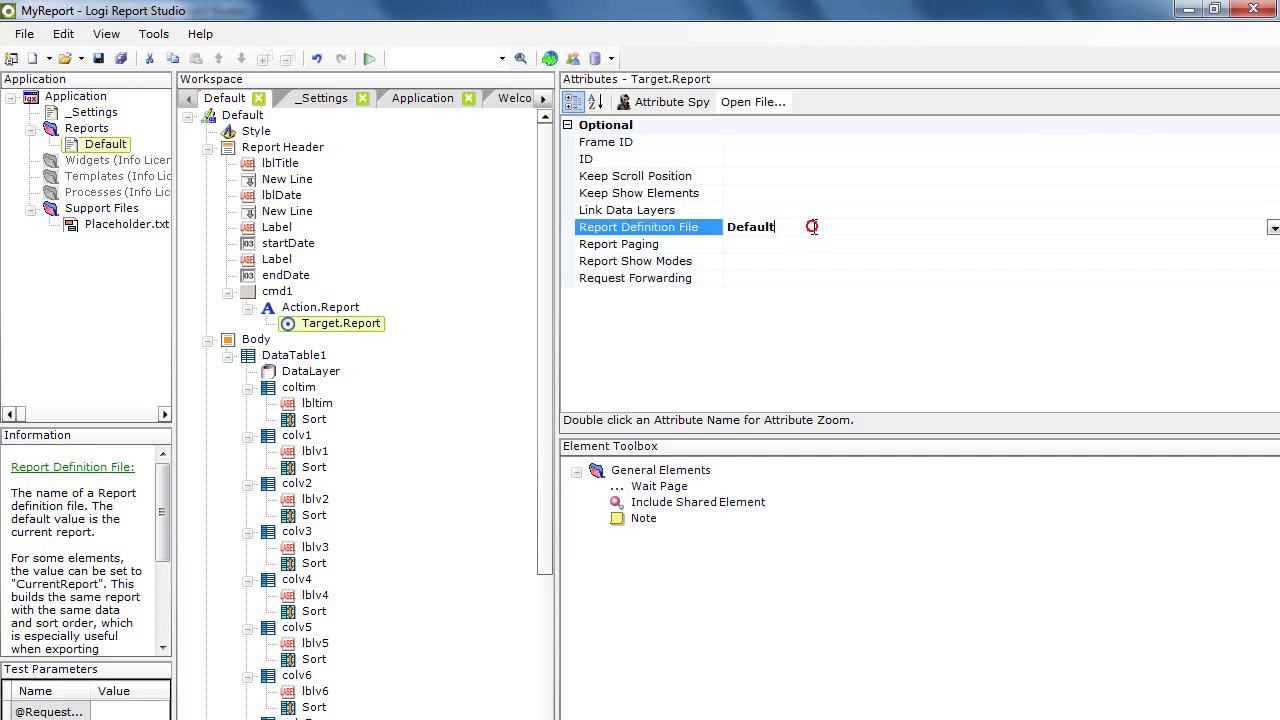
left_click(1273, 228)
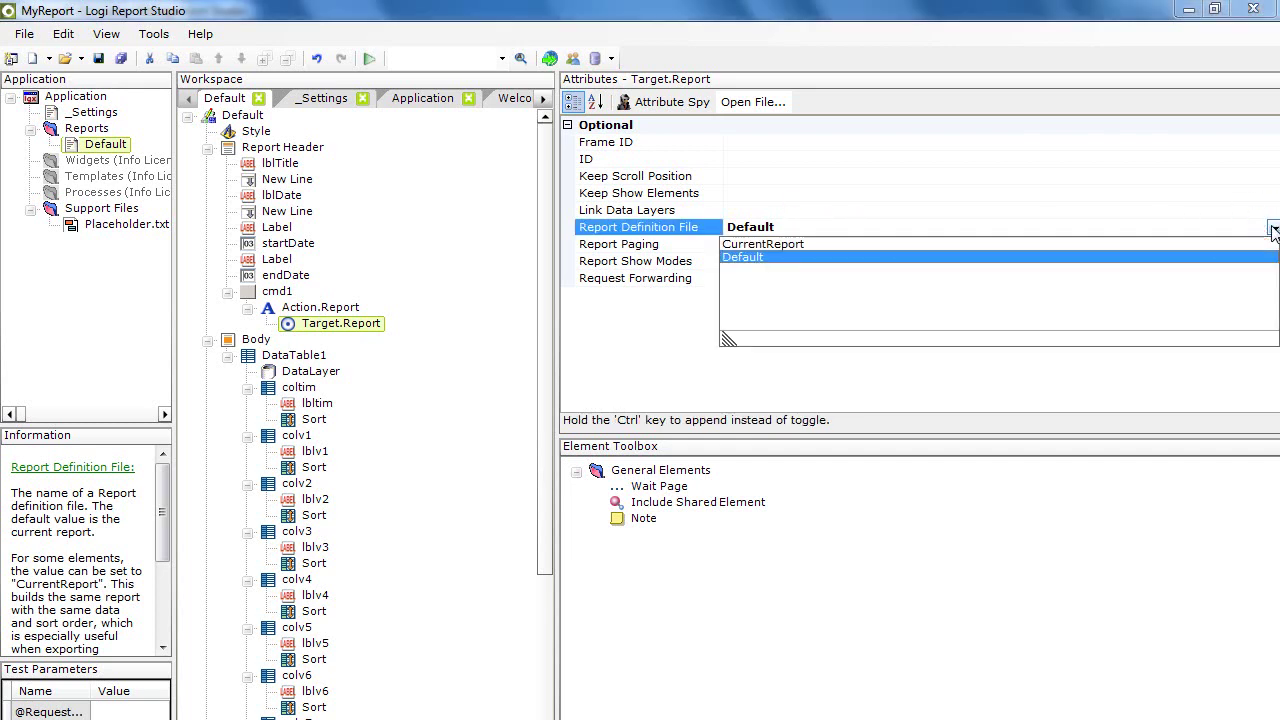
left_click(737, 260)
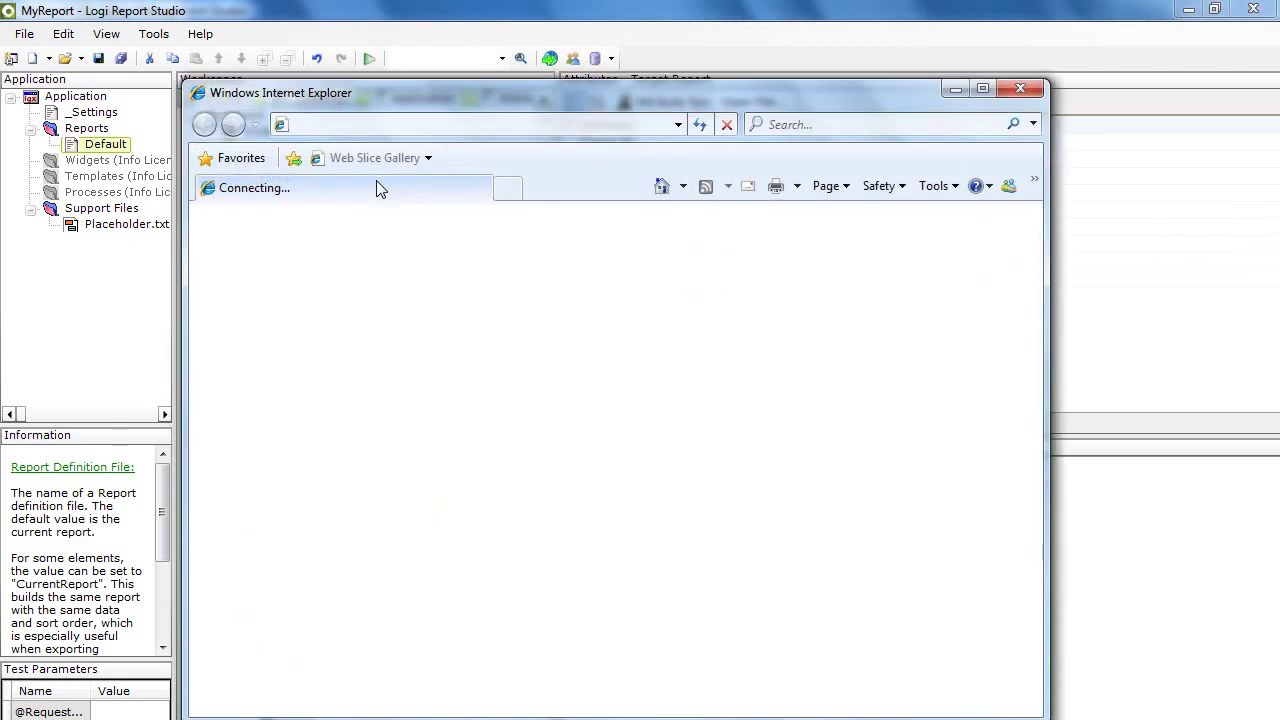
Step: Choose 11/01/2010 as the start date in the report page's calendar
left_click(385, 260)
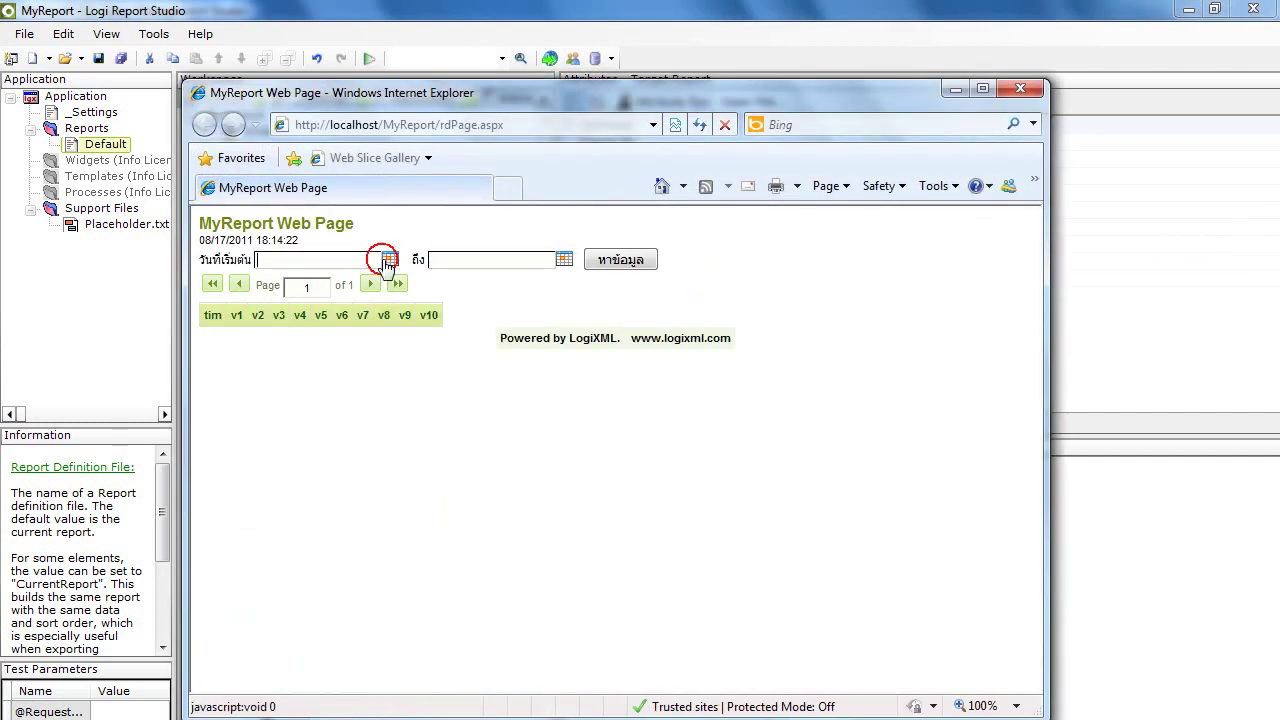
left_click(473, 310)
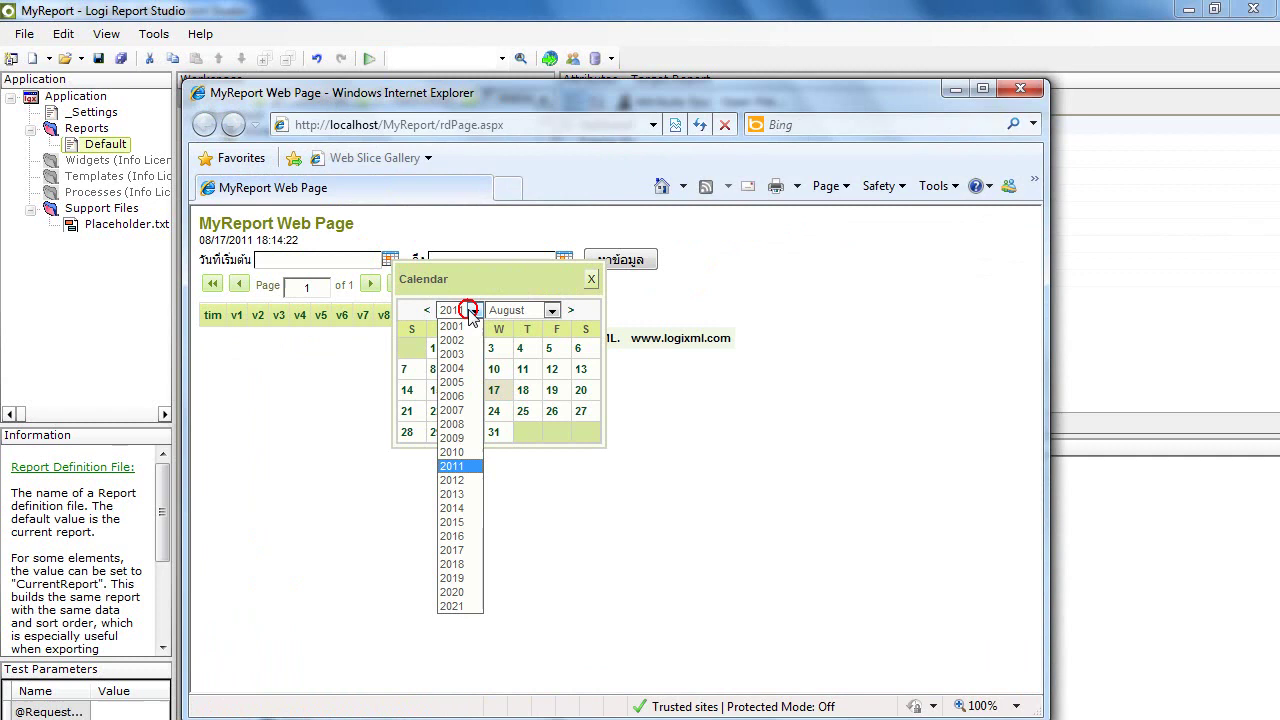
left_click(448, 455)
left_click(553, 311)
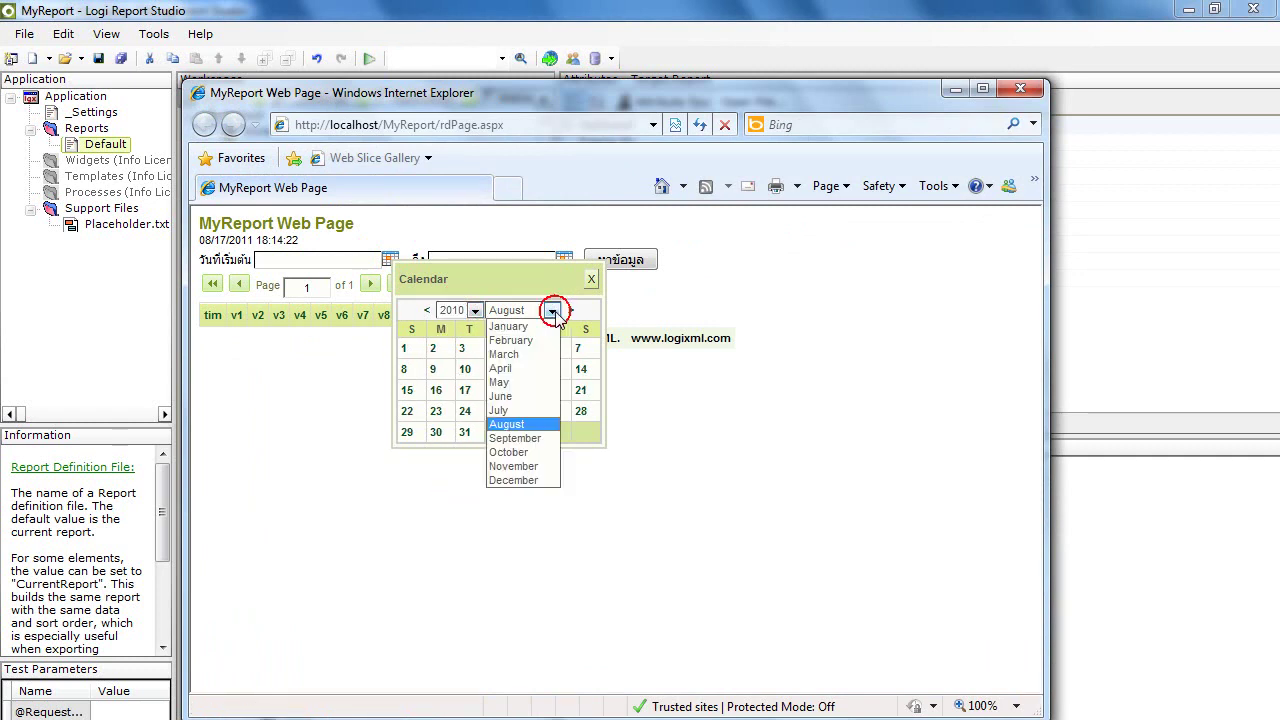
left_click(533, 467)
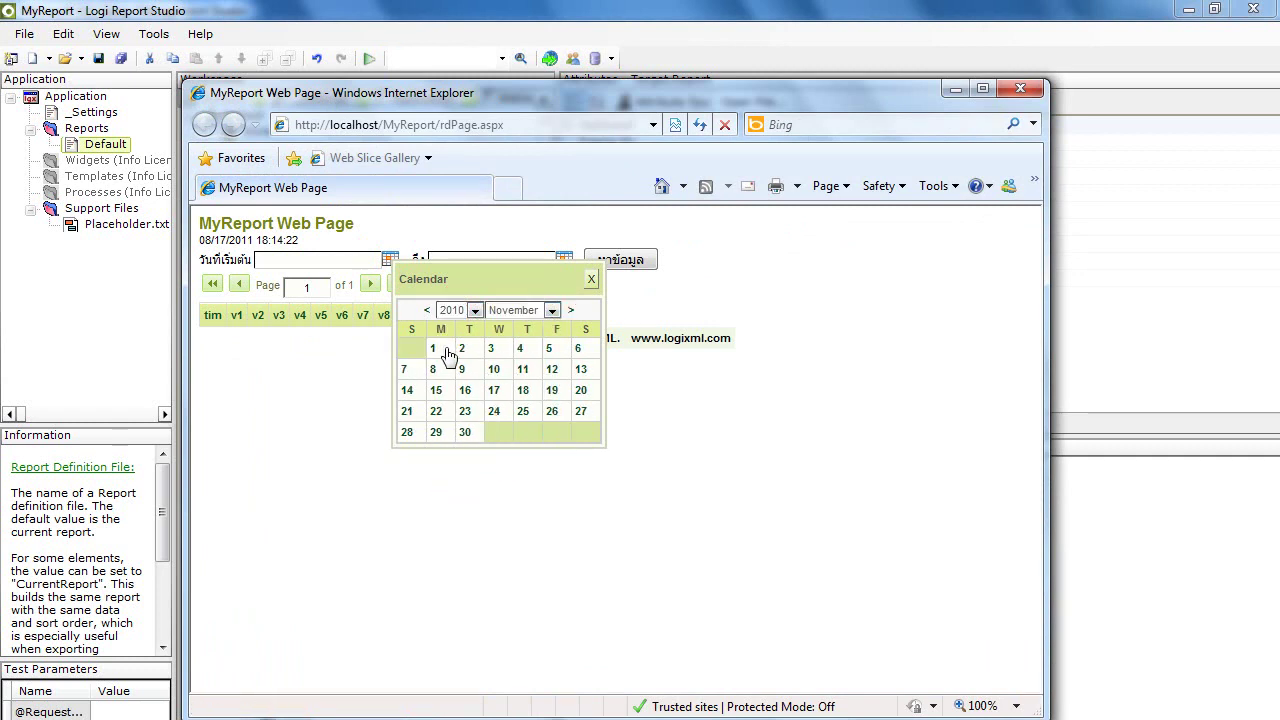
left_click(441, 352)
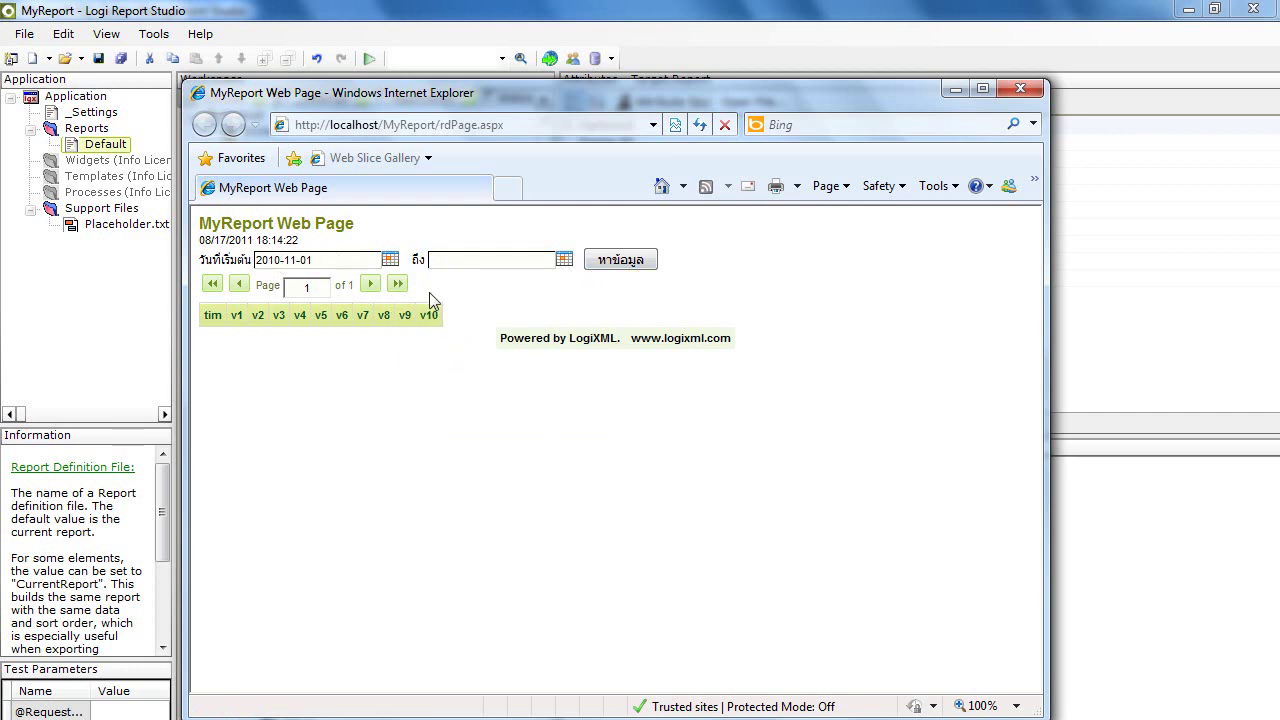
Step: Choose 08/31/2011 as the end date and run the search with the หาข้อมูล button
left_click(564, 259)
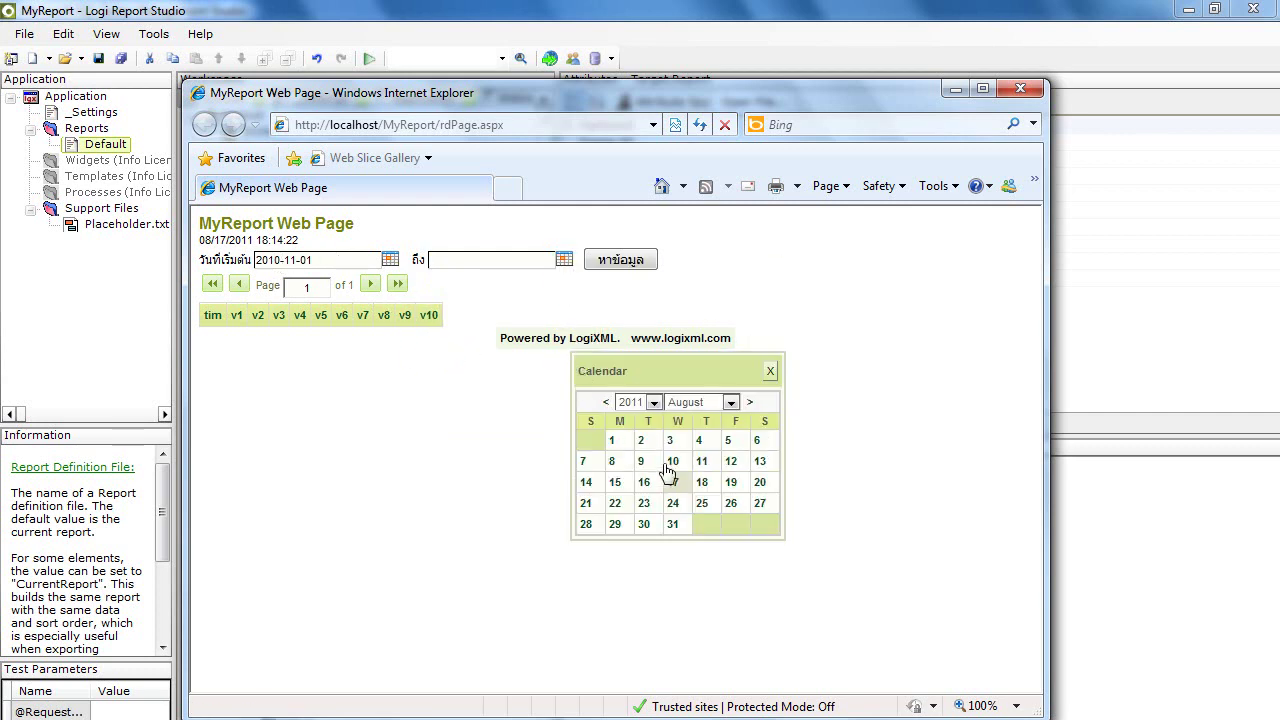
left_click(672, 524)
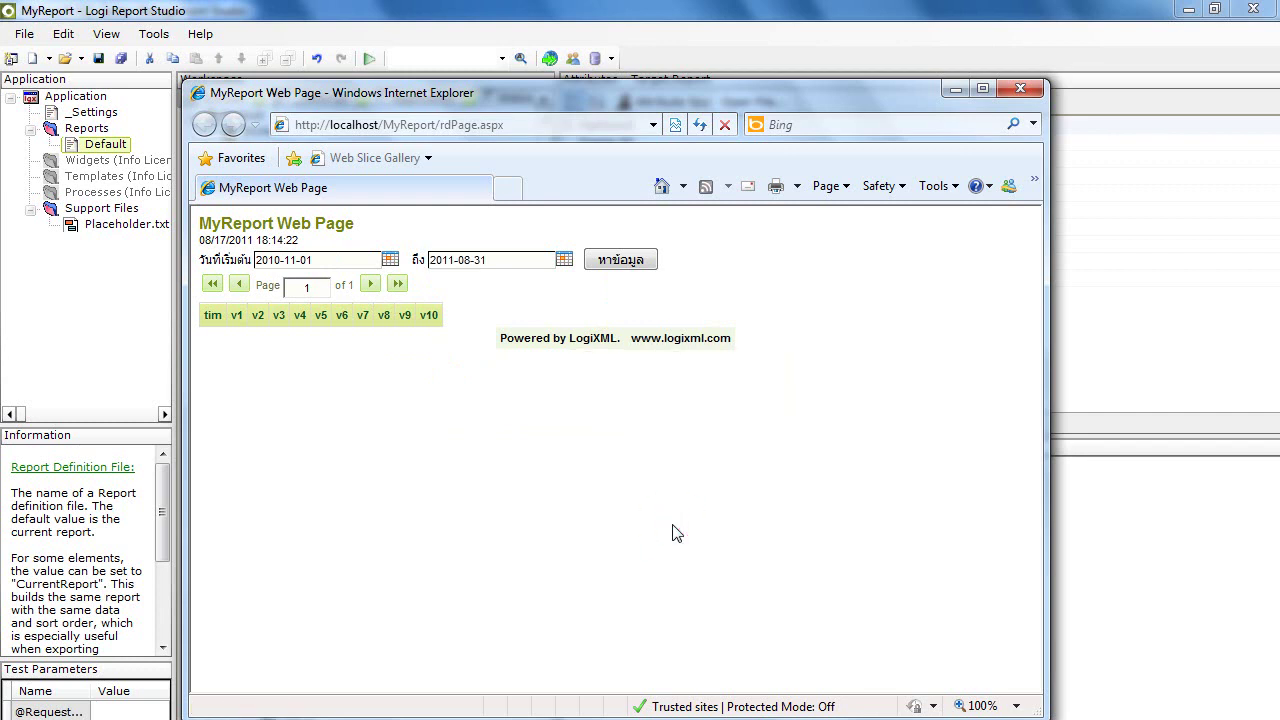
left_click(617, 262)
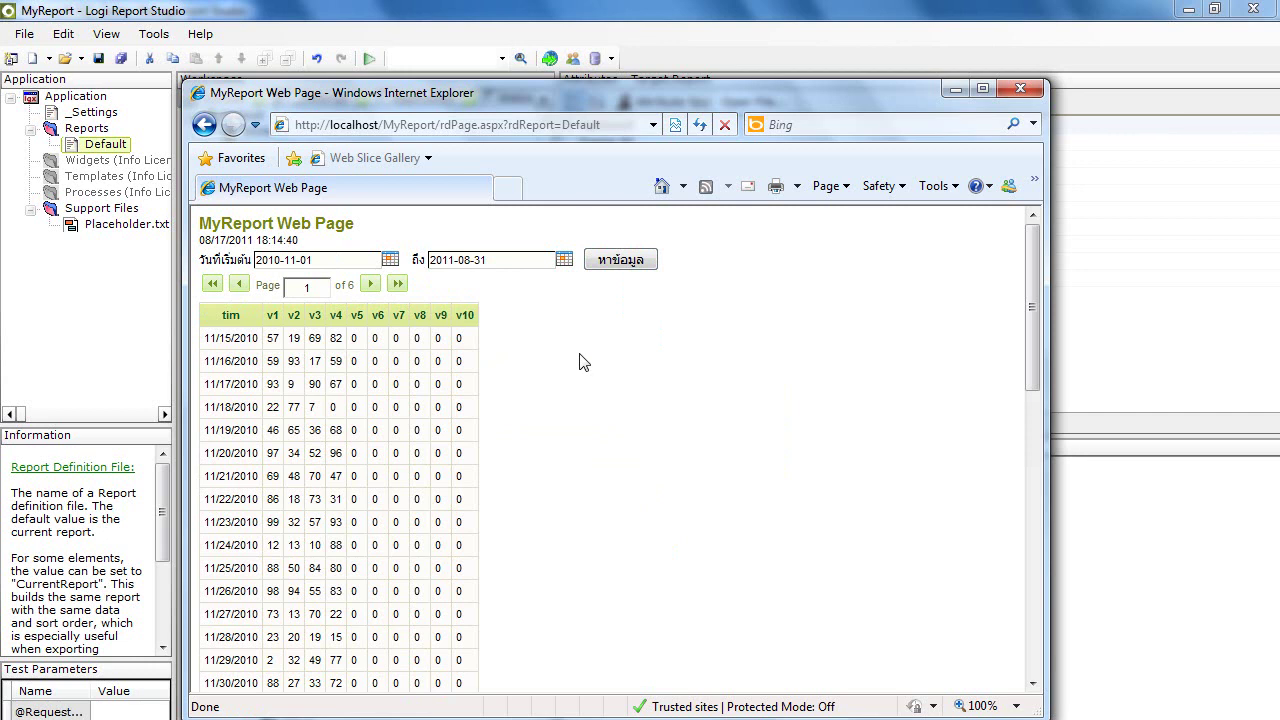
Step: Look through the rows of the filtered data table and close the browser window
scroll(442, 500, "down", 10)
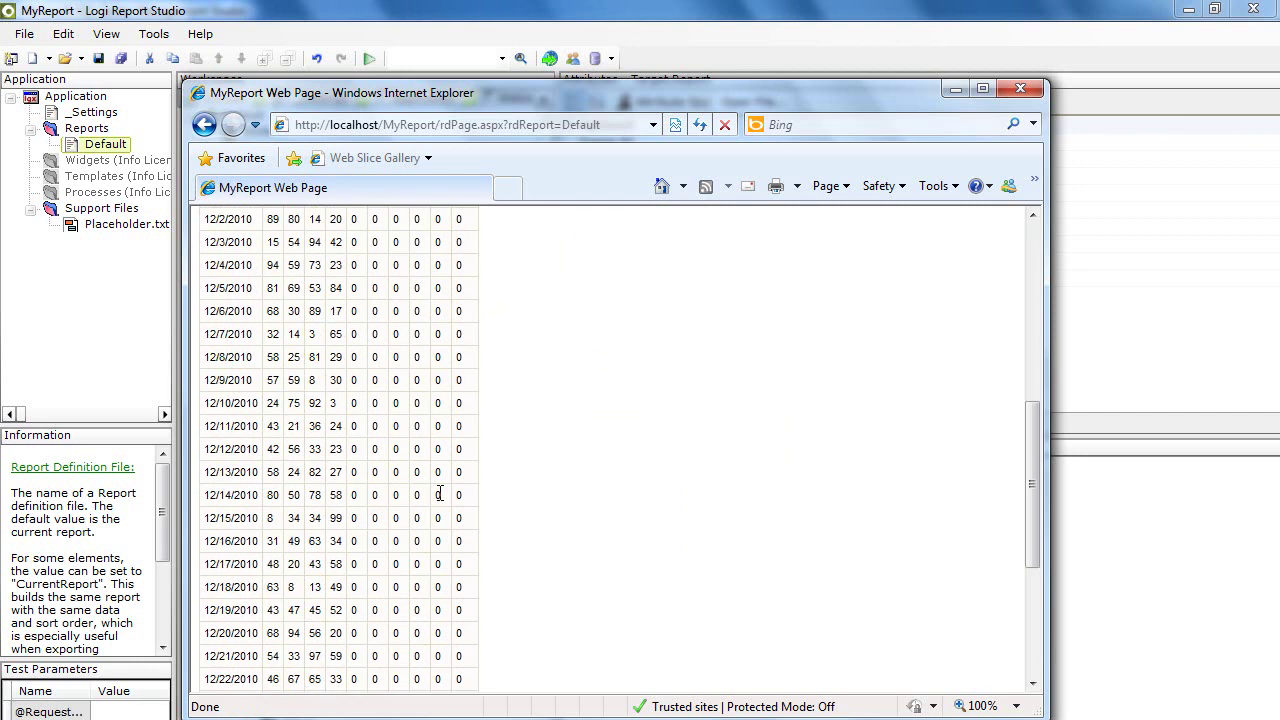
scroll(443, 500, "up", 7)
scroll(442, 500, "up", 3)
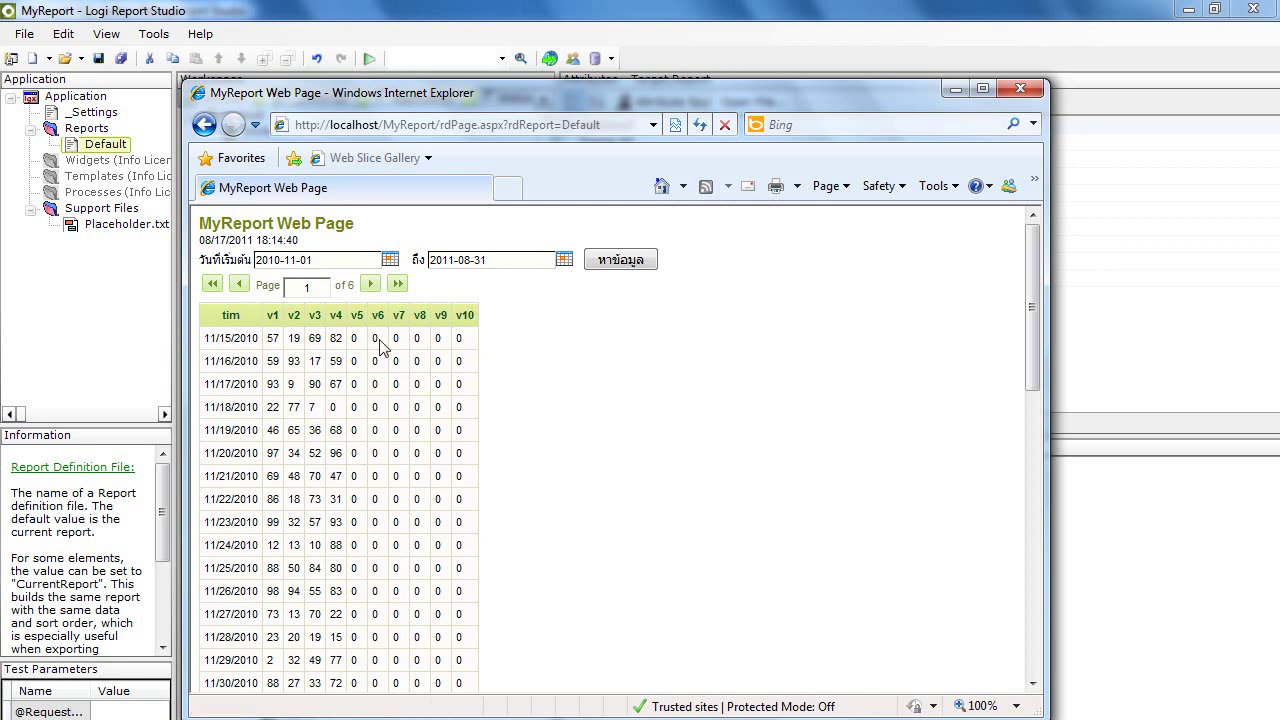
left_click(1020, 88)
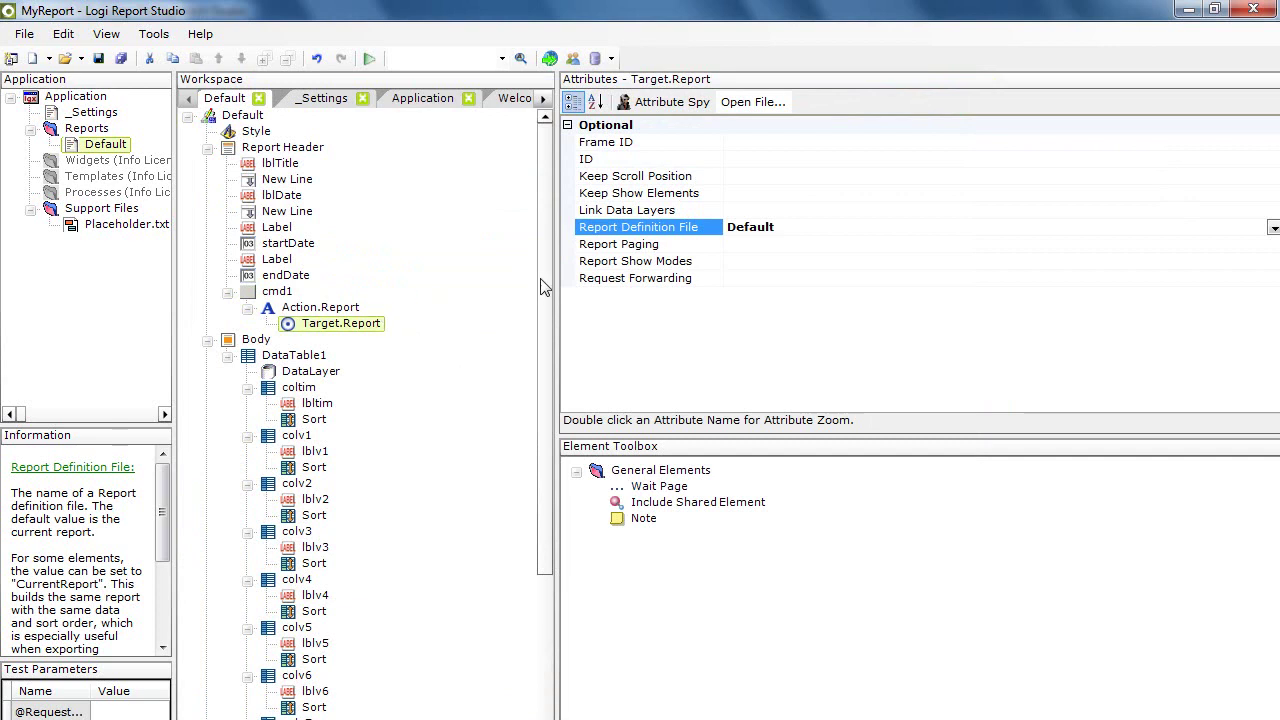
Step: Collapse DataTable1 and start the Create an Export Link wizard on the Body element, advancing to the export type choice
left_click(256, 340)
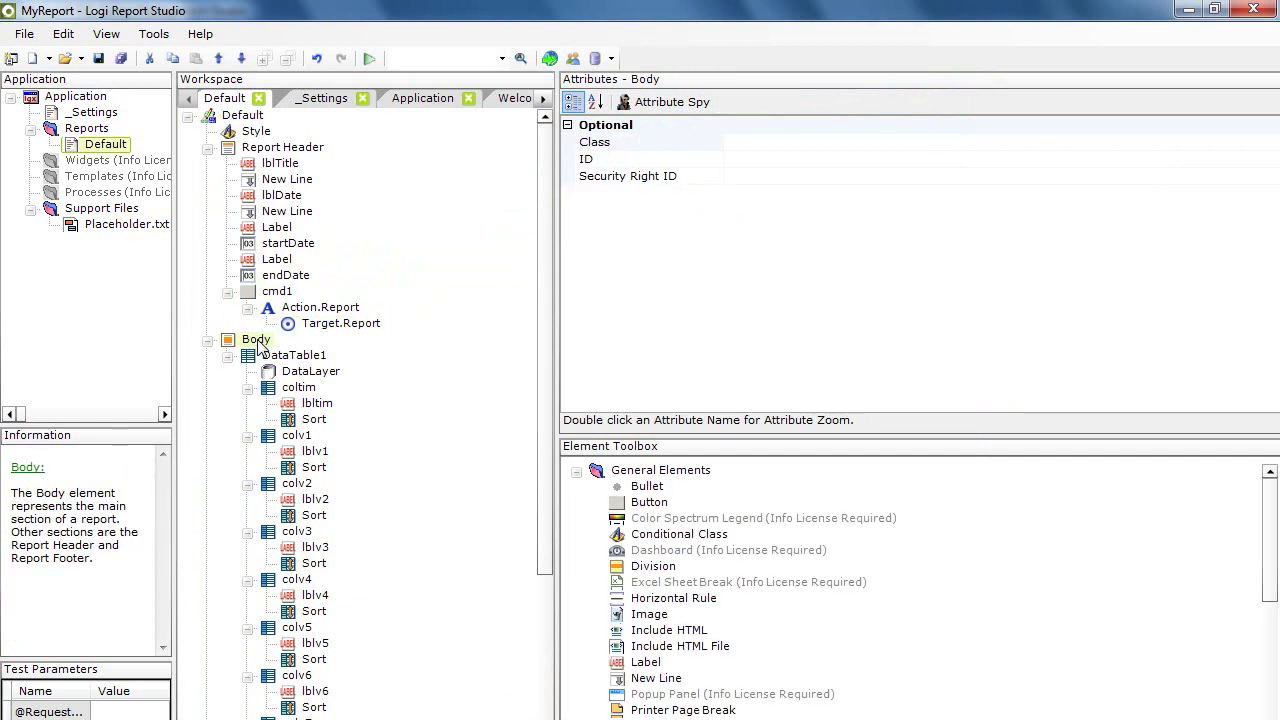
right_click(259, 344)
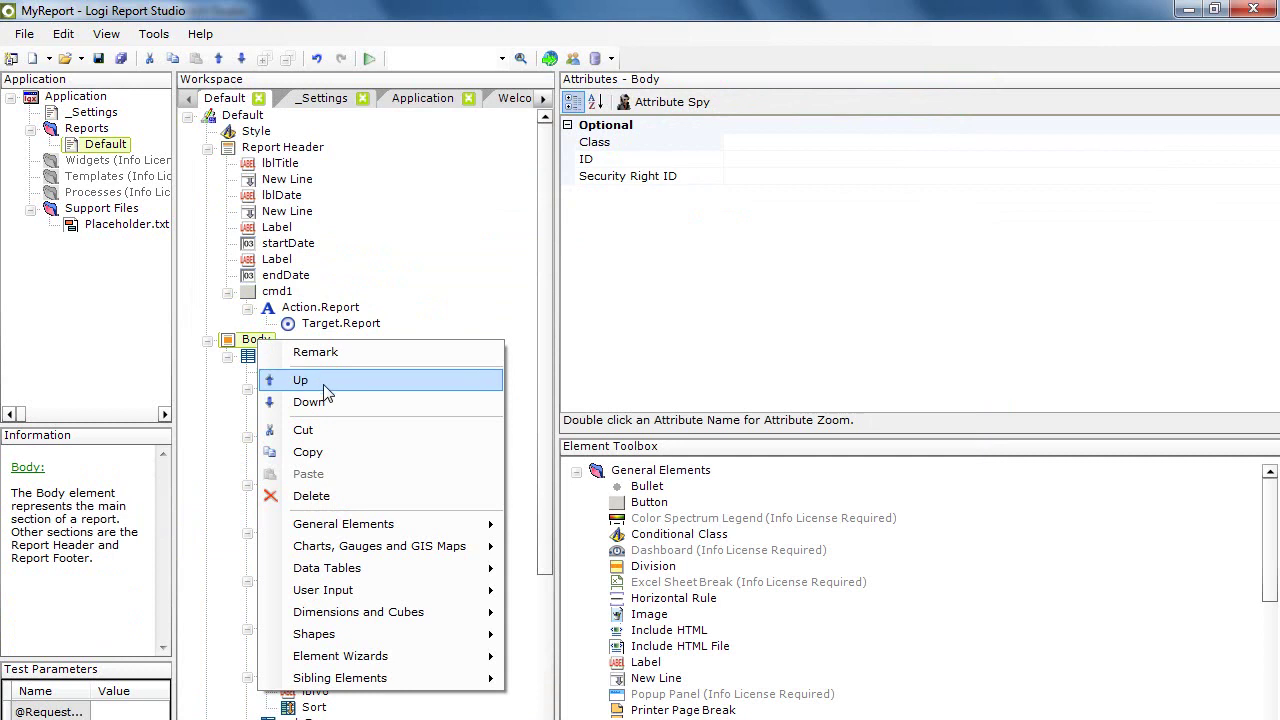
double_click(250, 356)
right_click(259, 343)
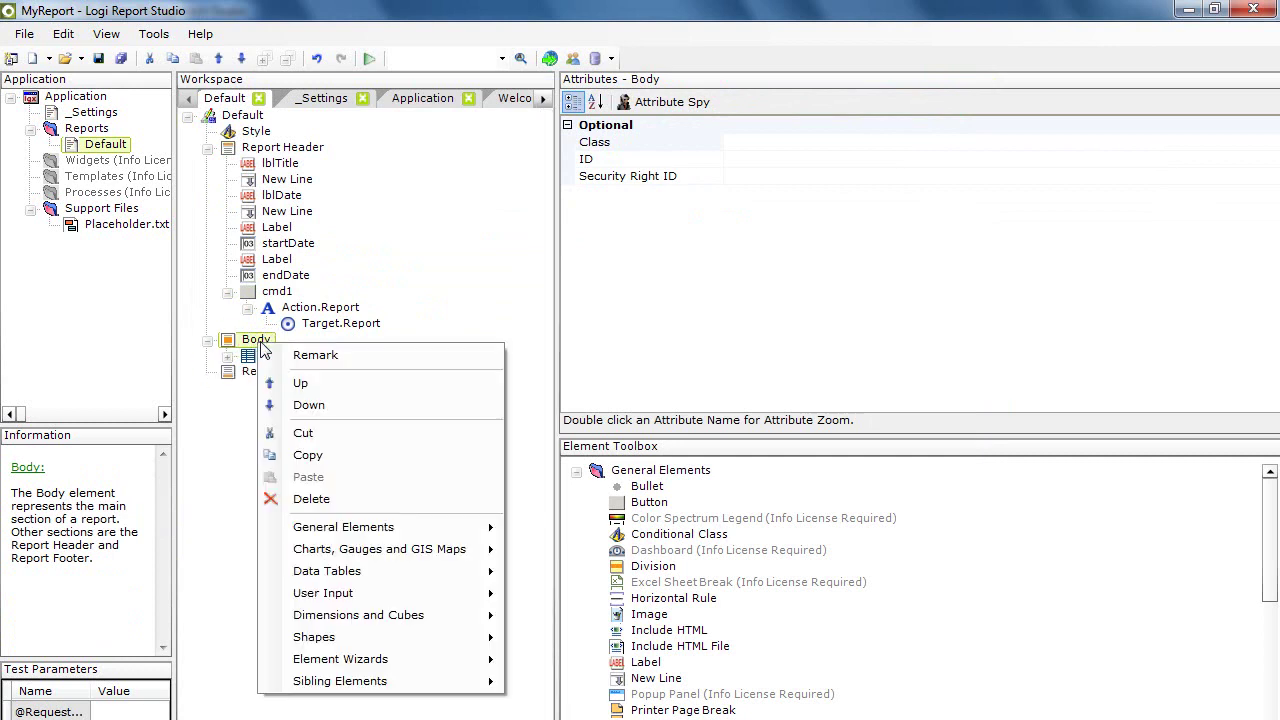
mouse_move(390, 660)
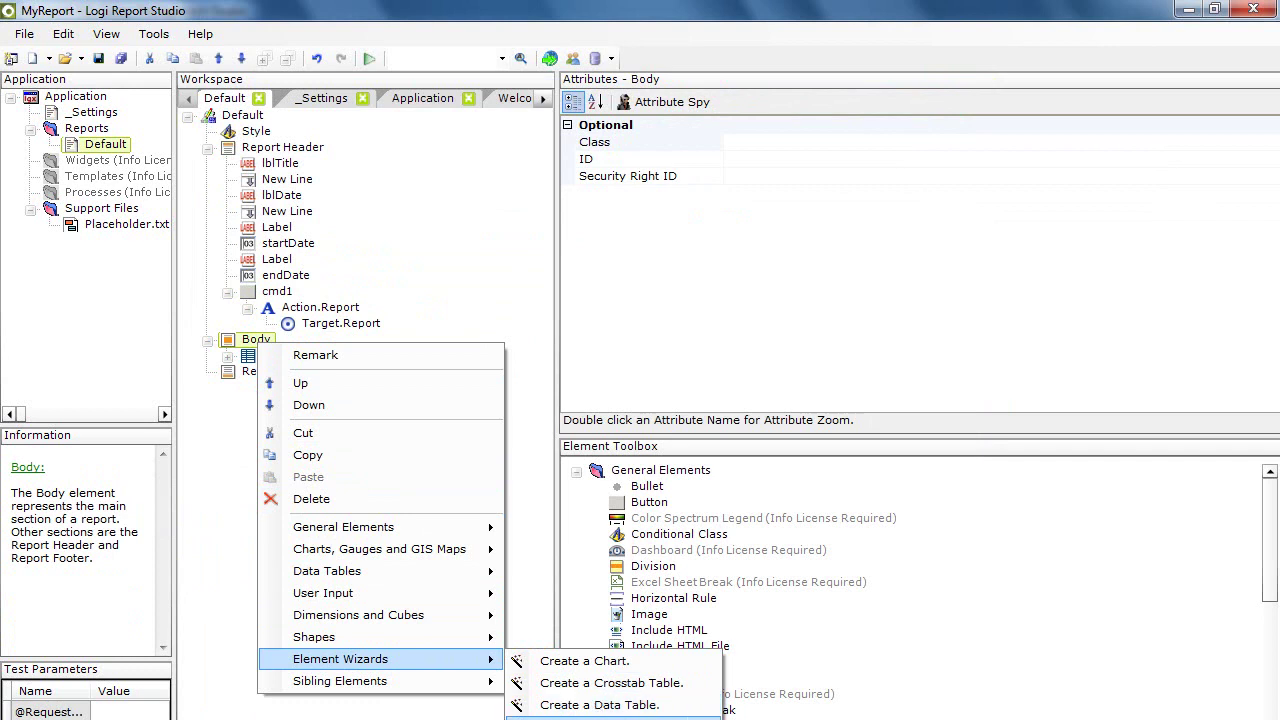
key("Return")
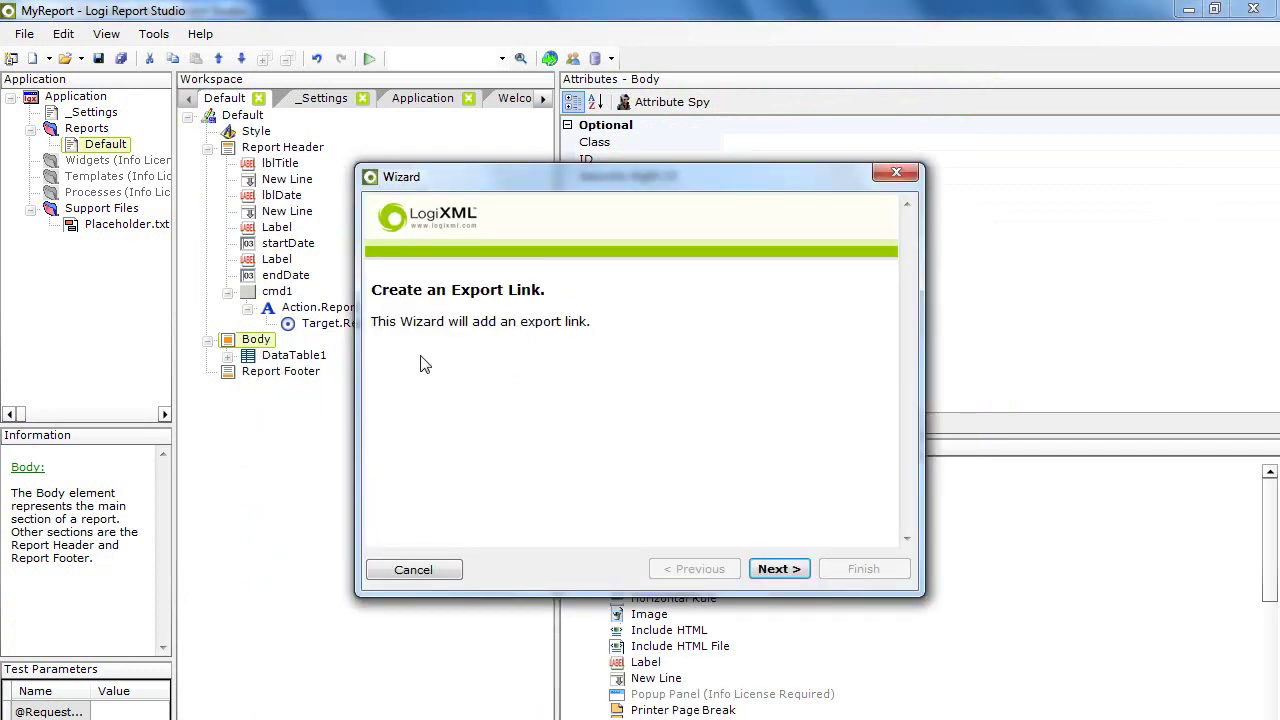
left_click_drag(577, 190, 431, 170)
left_click(638, 551)
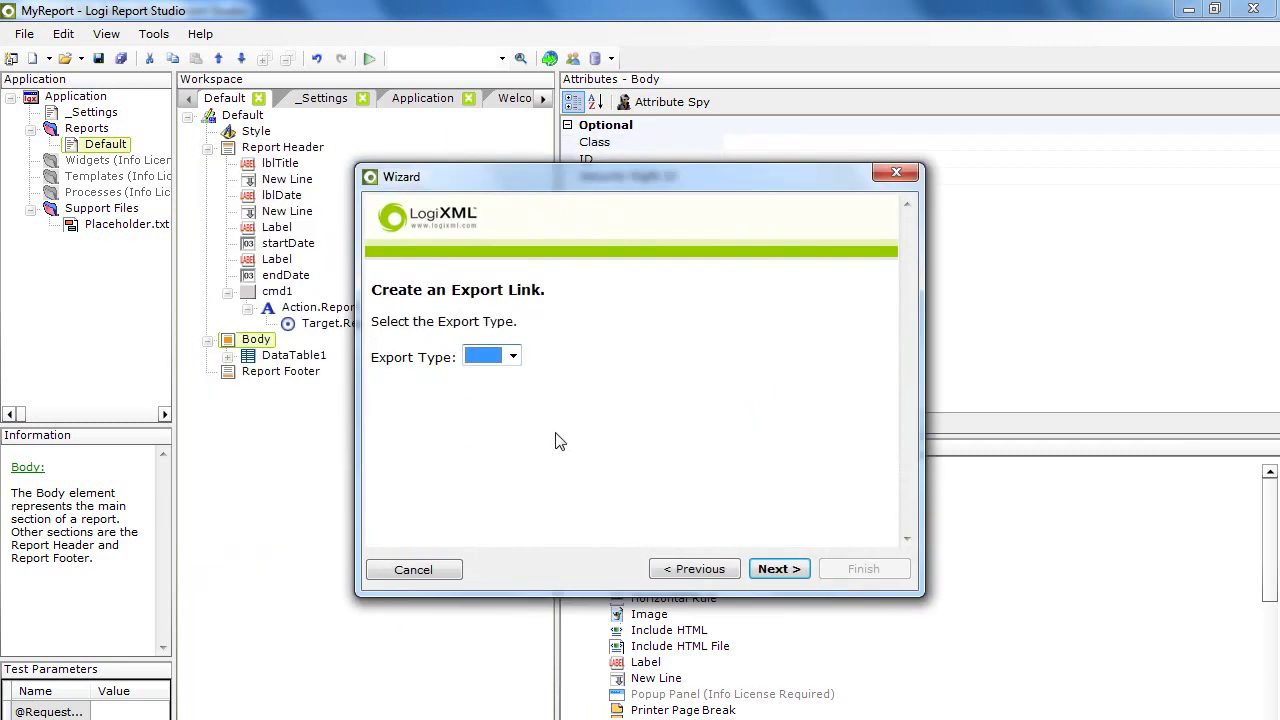
Step: Set the export type to Excel and the link style to Image in the export link wizard
left_click(513, 357)
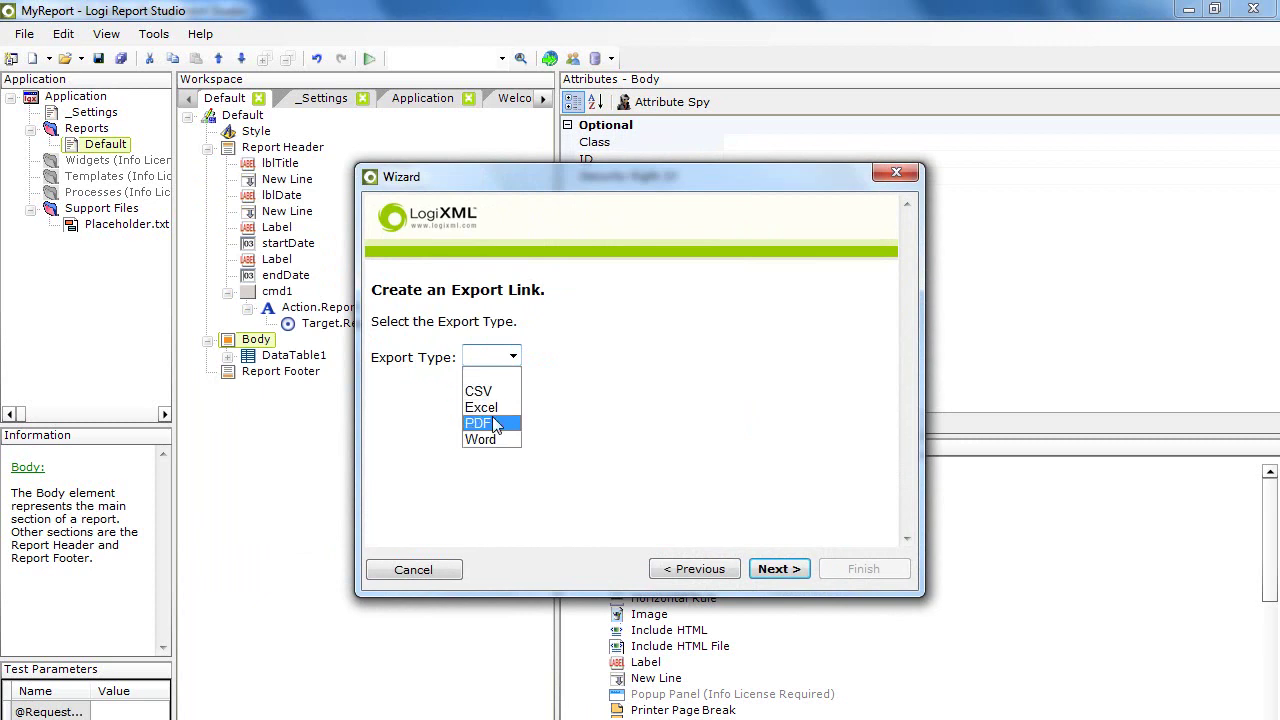
left_click(480, 423)
left_click(512, 356)
left_click(506, 407)
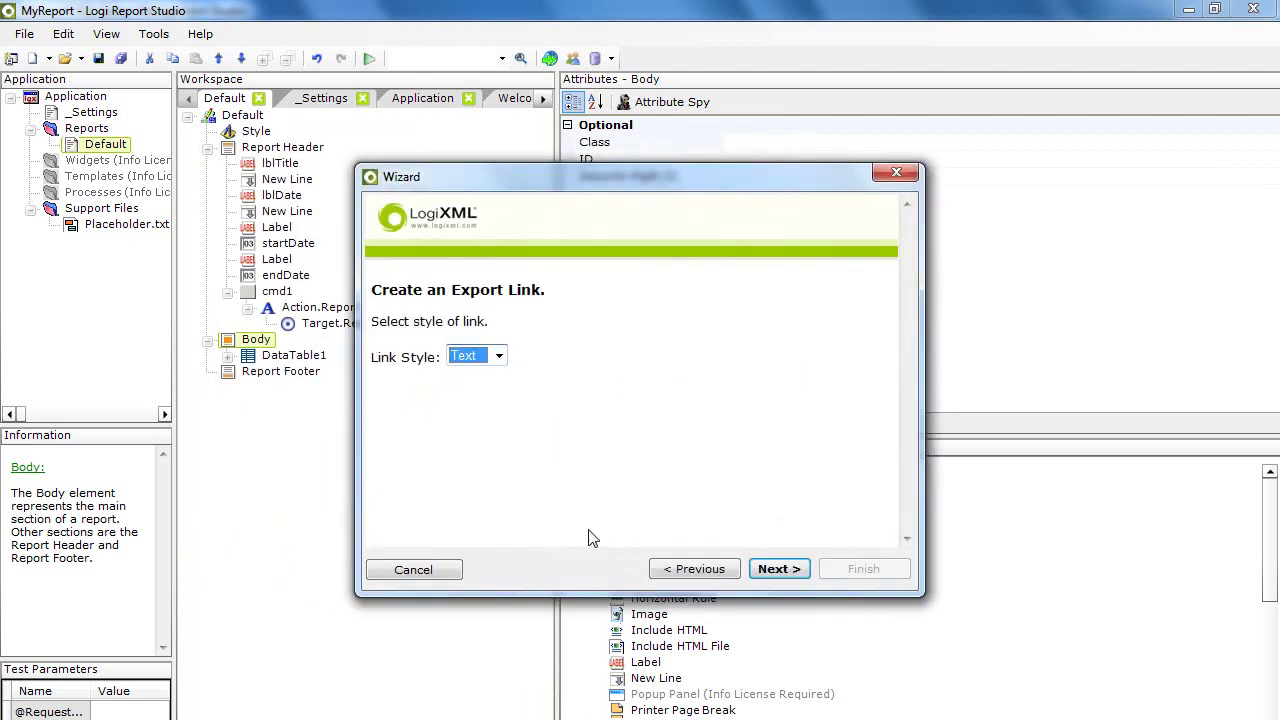
left_click_drag(558, 183, 491, 149)
left_click(421, 338)
left_click(410, 373)
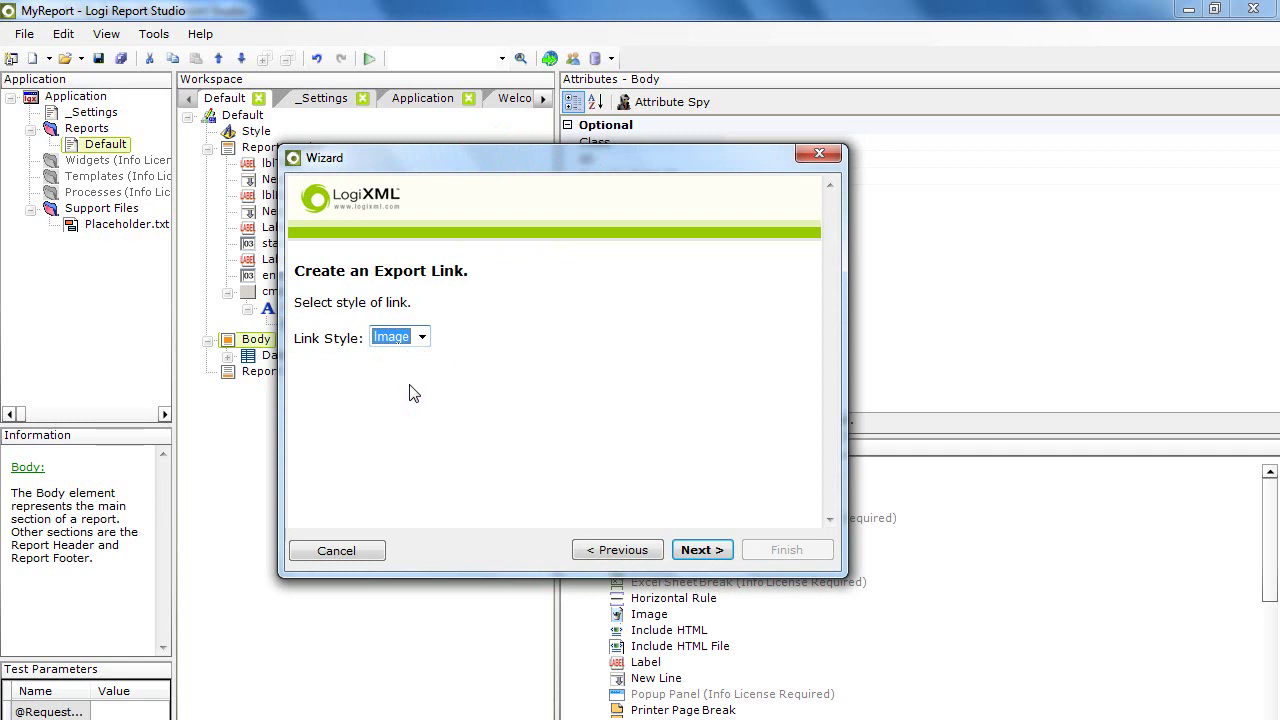
Step: Choose the medium link image size and finish the export link wizard
left_click(700, 550)
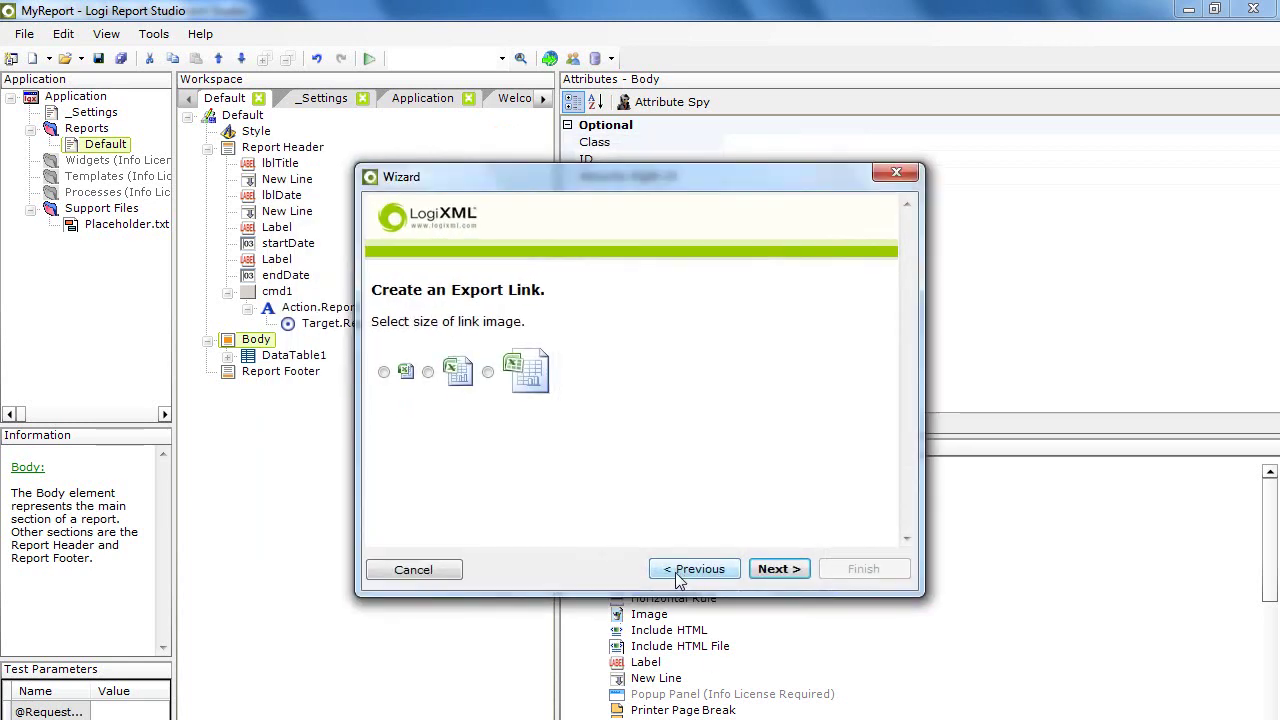
left_click(428, 372)
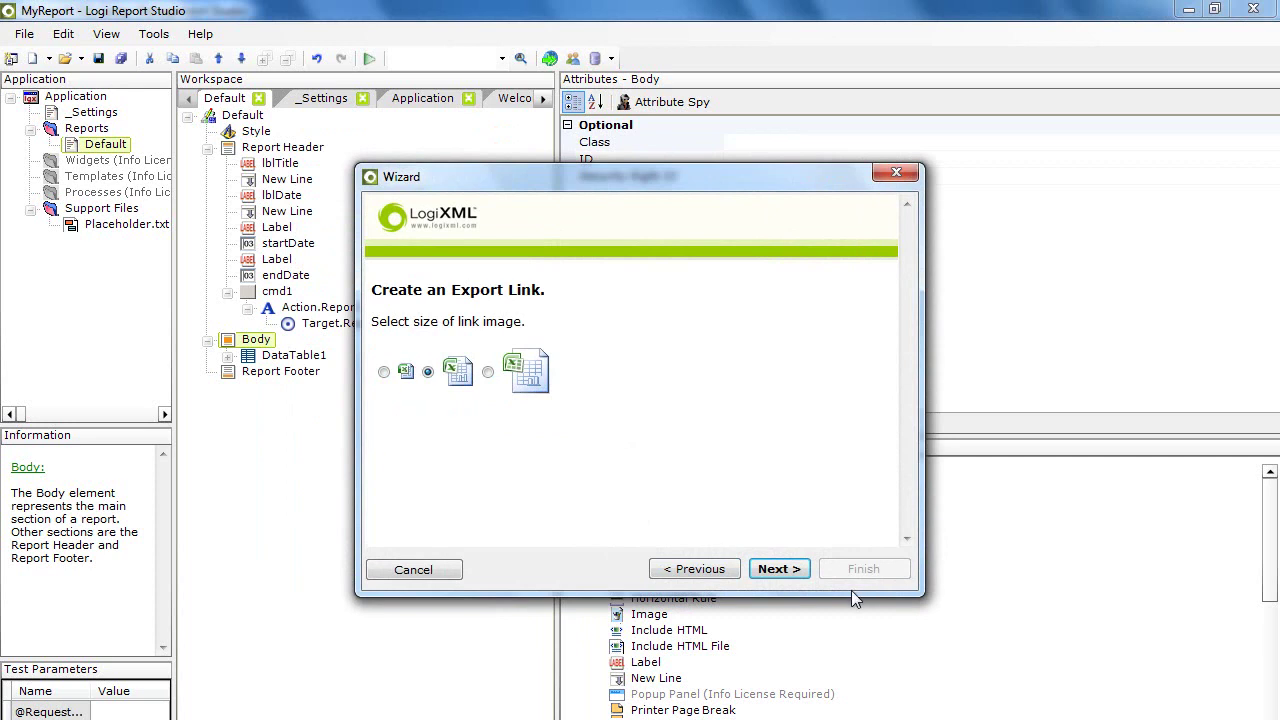
left_click(779, 569)
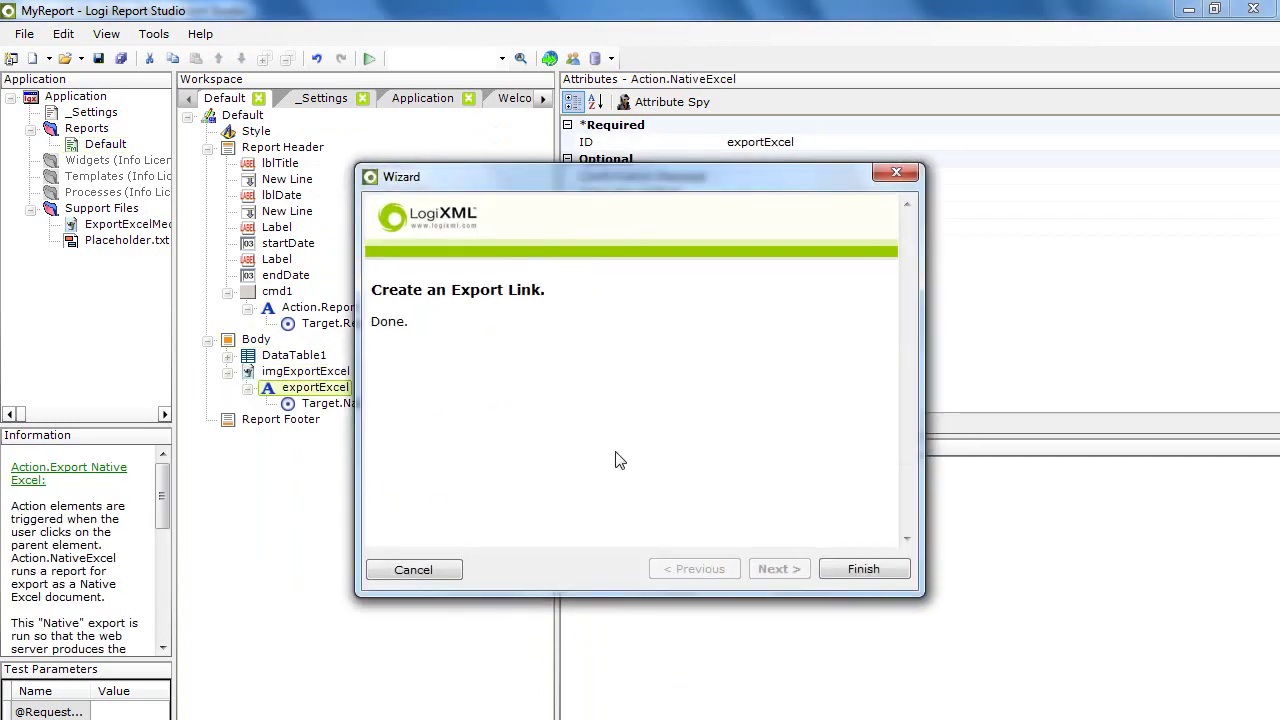
left_click(842, 572)
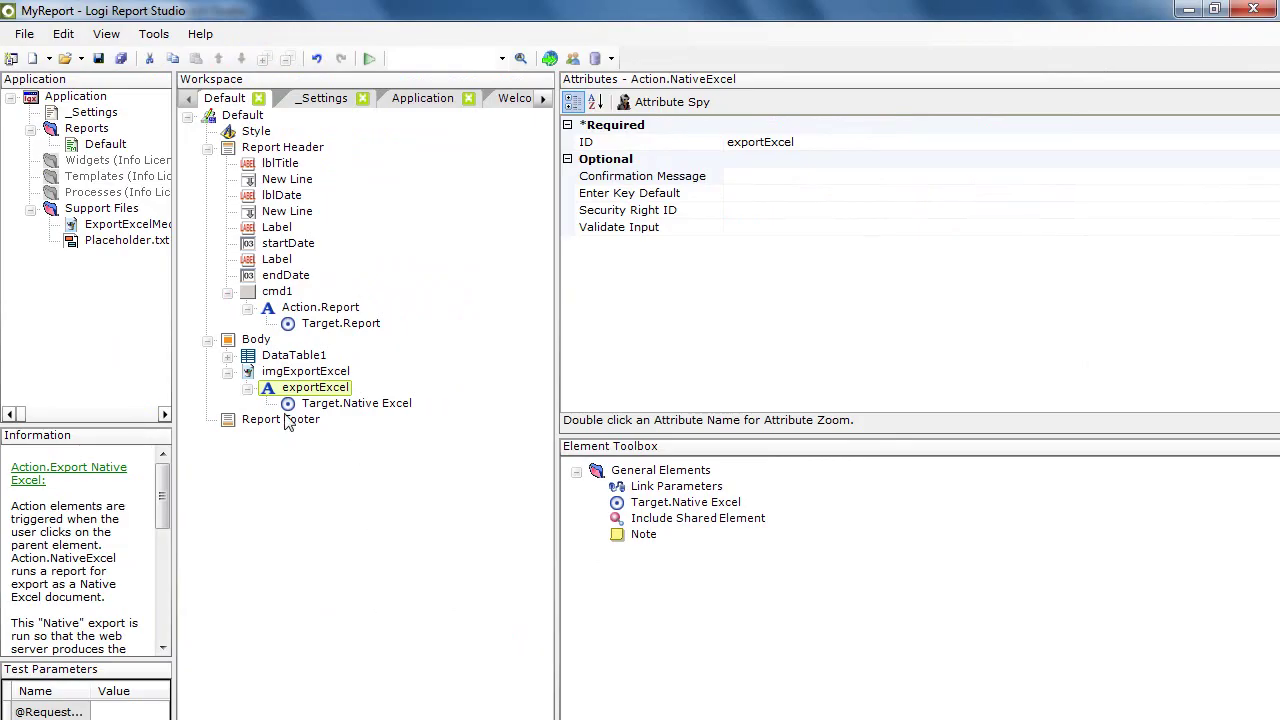
Step: Collapse imgExportExcel, then run the report in the browser with 08/31/2010 as the start date
left_click(228, 371)
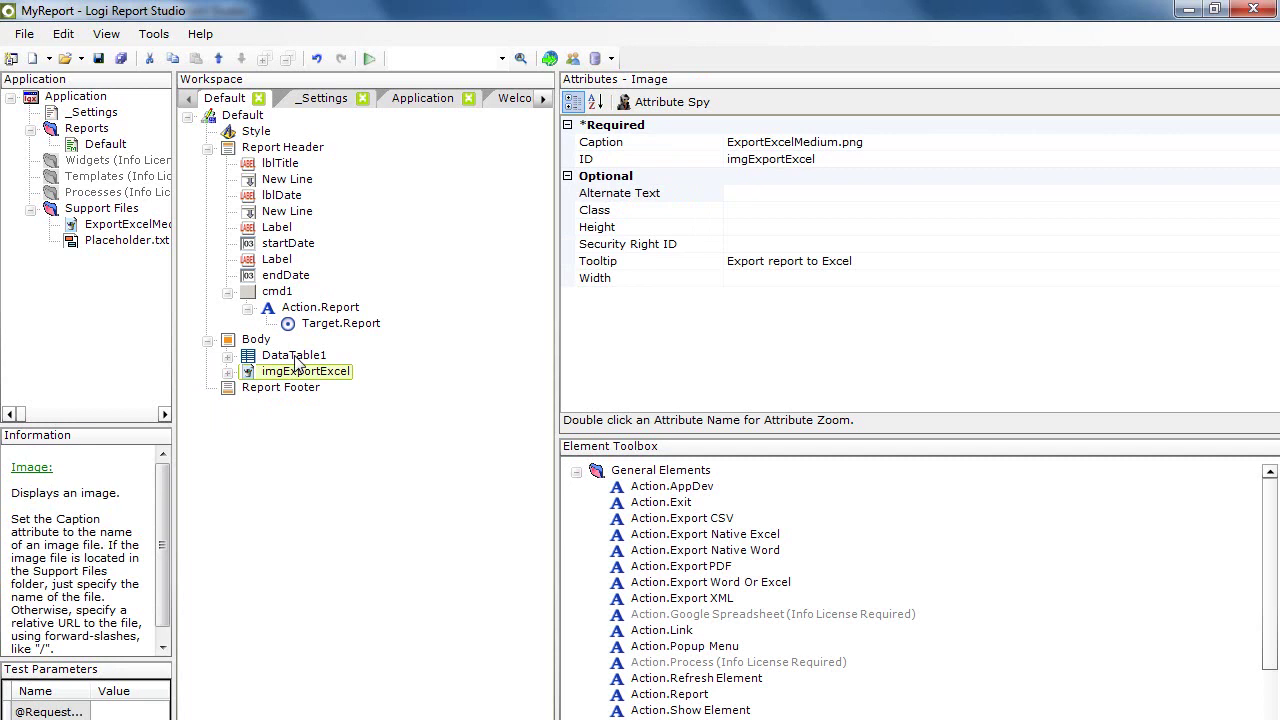
key("F5")
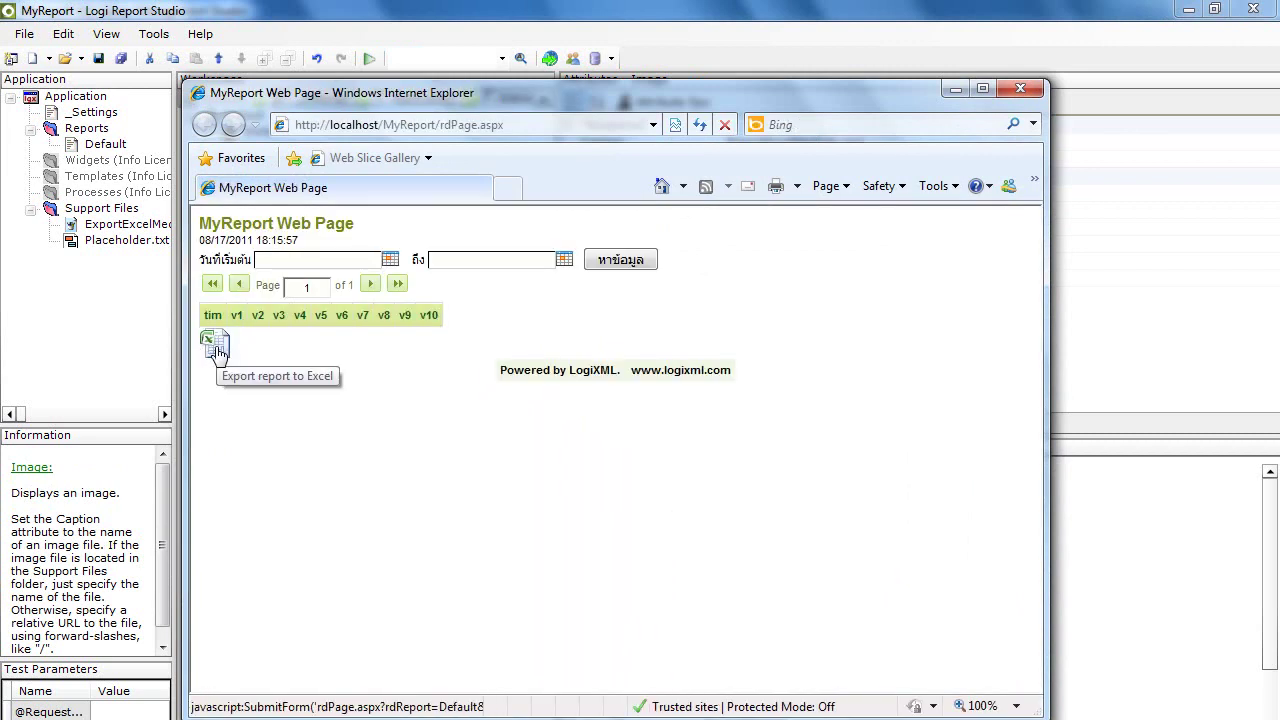
left_click(390, 259)
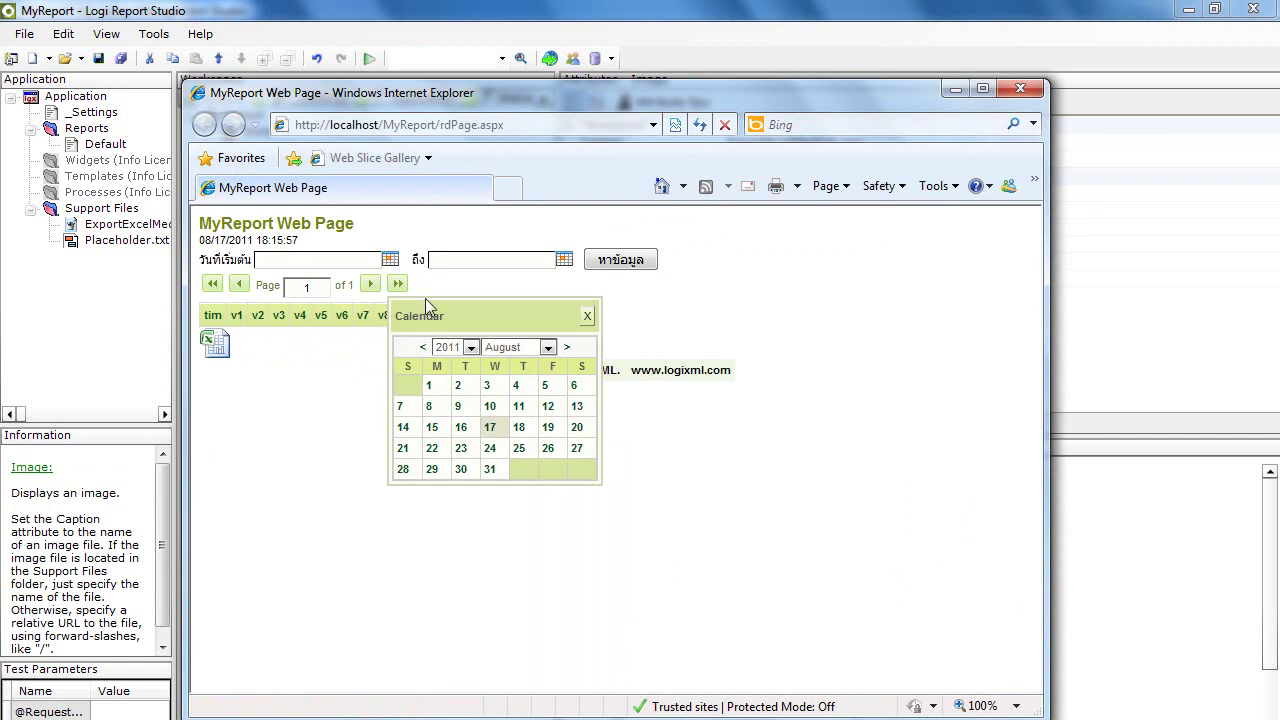
left_click(471, 347)
left_click(450, 487)
left_click(460, 469)
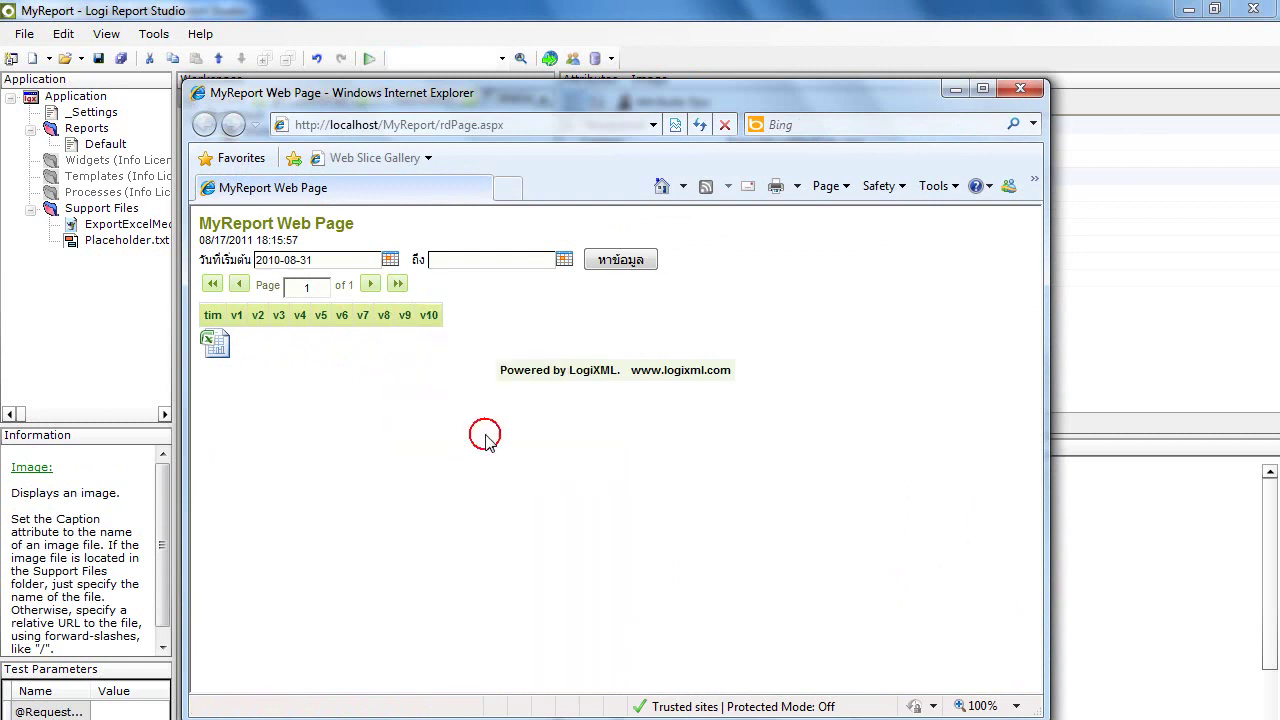
Step: Set the end date to 08/31/2011 and search the data with the หาข้อมูล button
left_click(564, 259)
left_click(641, 551)
left_click(624, 262)
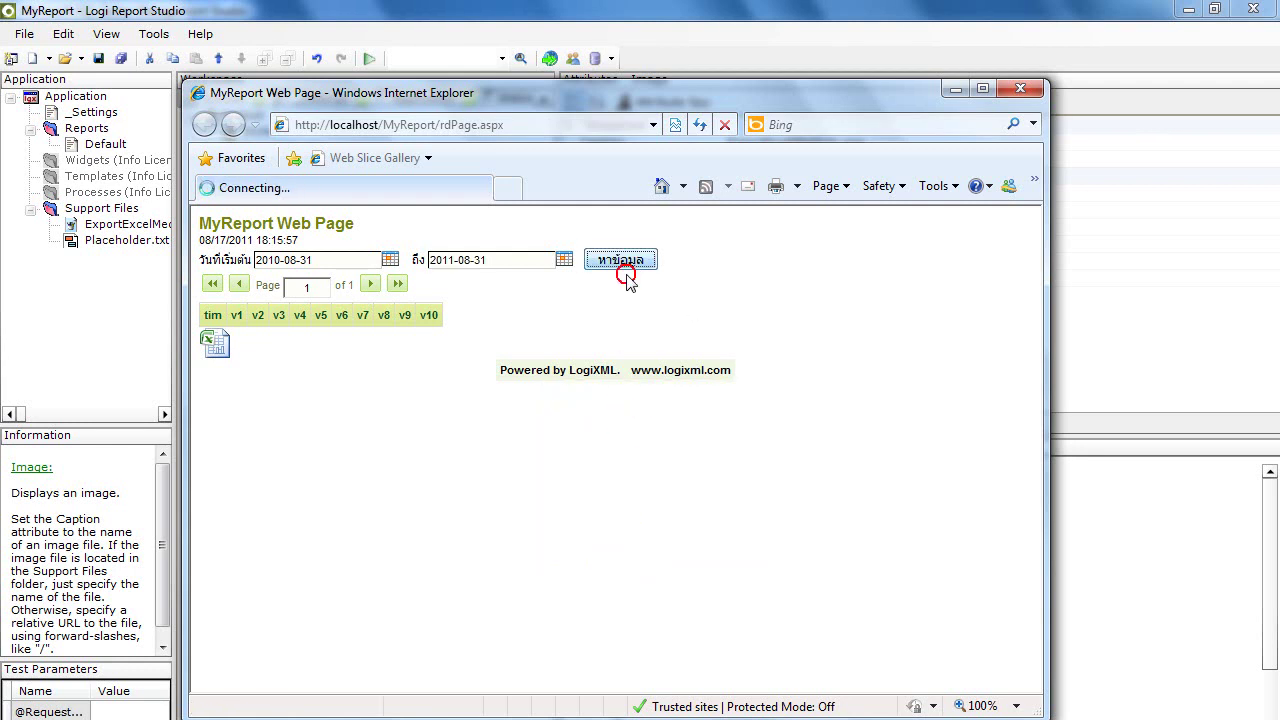
Step: Export the search results with the Excel link below the table and save the .xls file in the Documents library
scroll(513, 400, "down", 8)
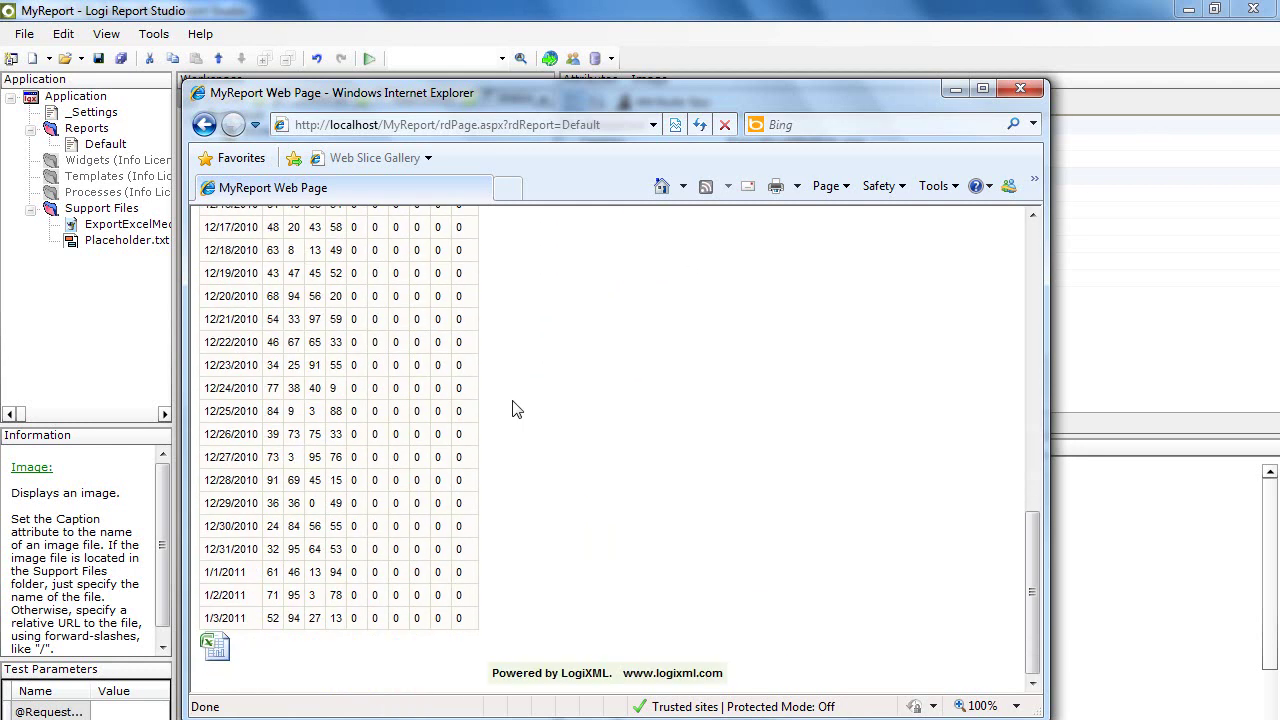
left_click(220, 652)
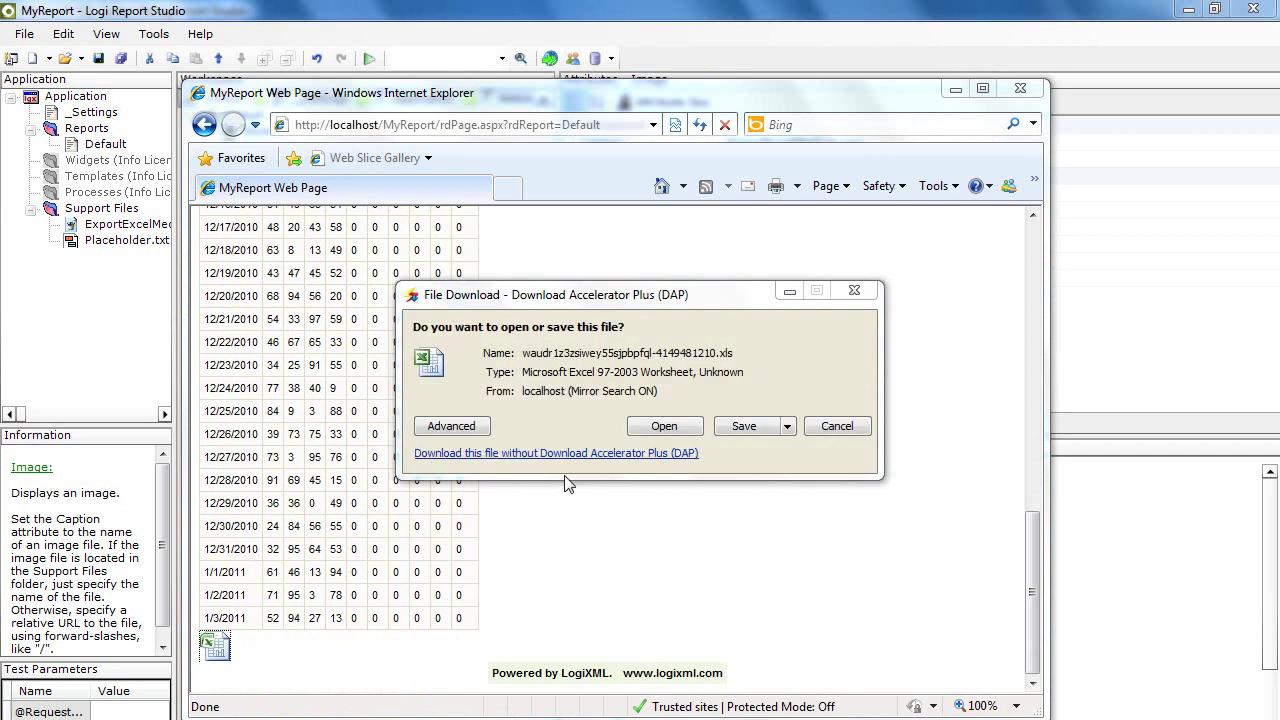
left_click(742, 427)
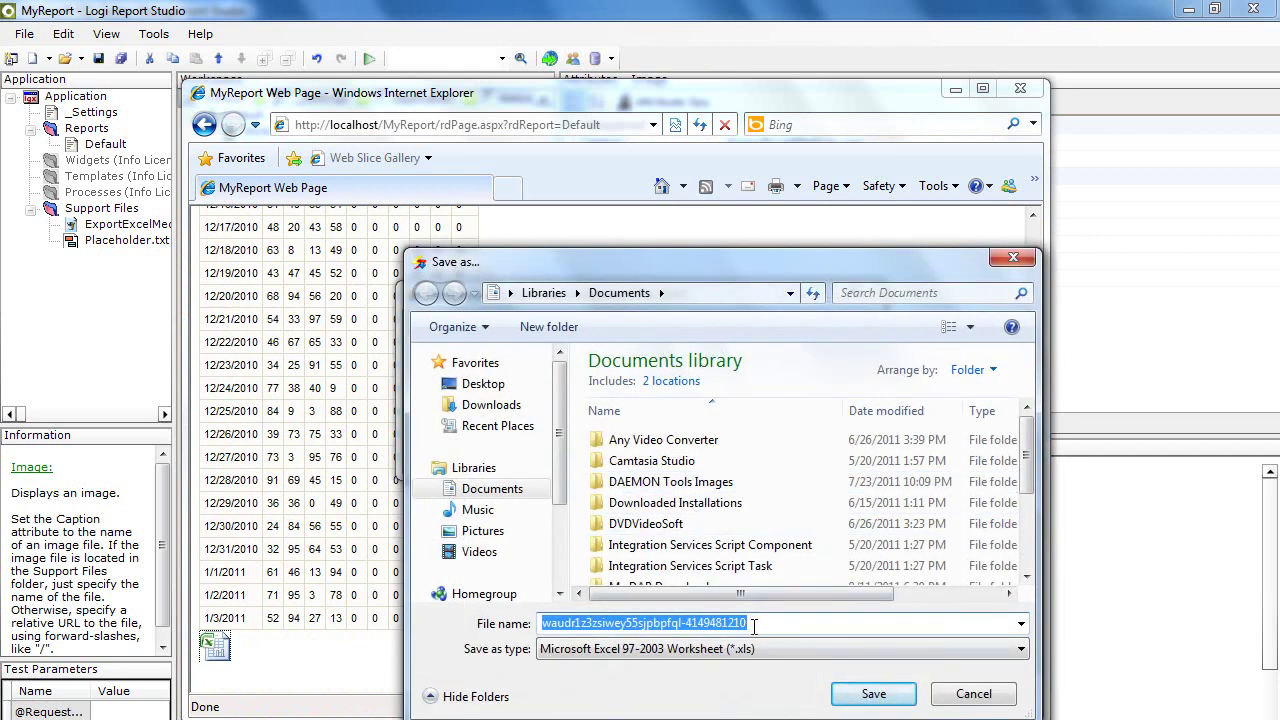
left_click(834, 694)
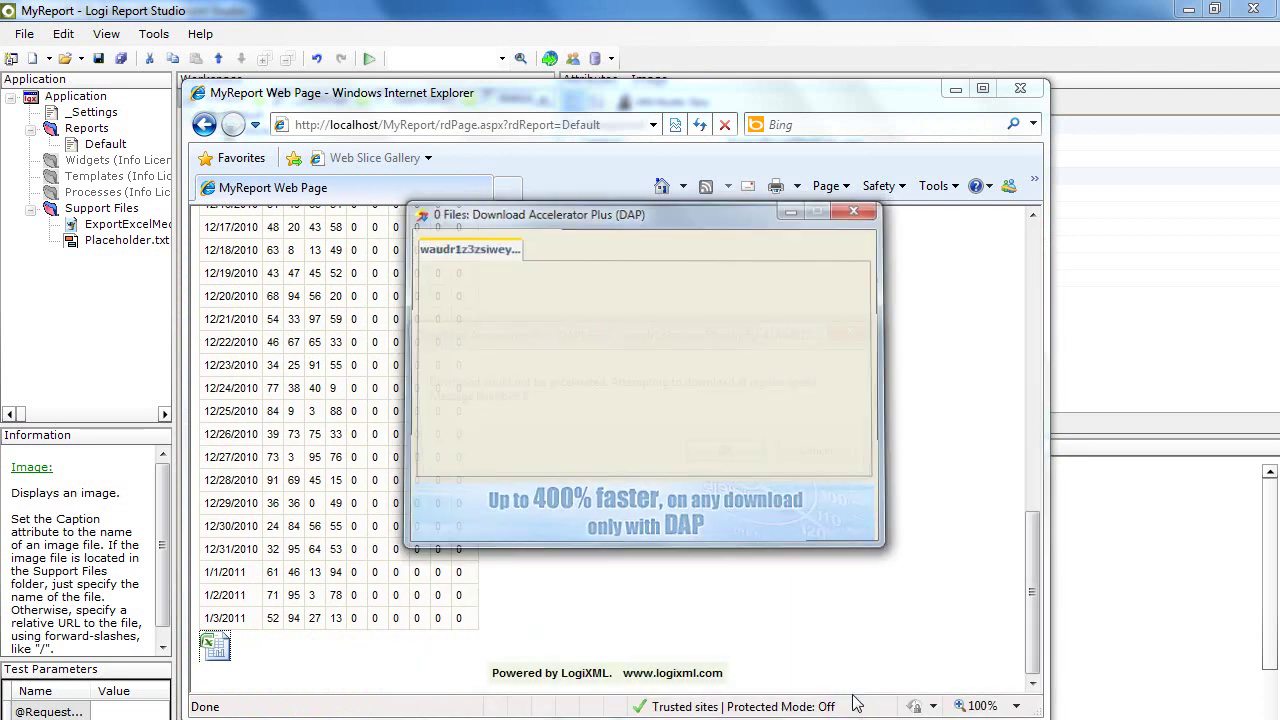
Step: Examine the exported rows in the Excel worksheet down to the end and return to its beginning
scroll(640, 450, "down", 20)
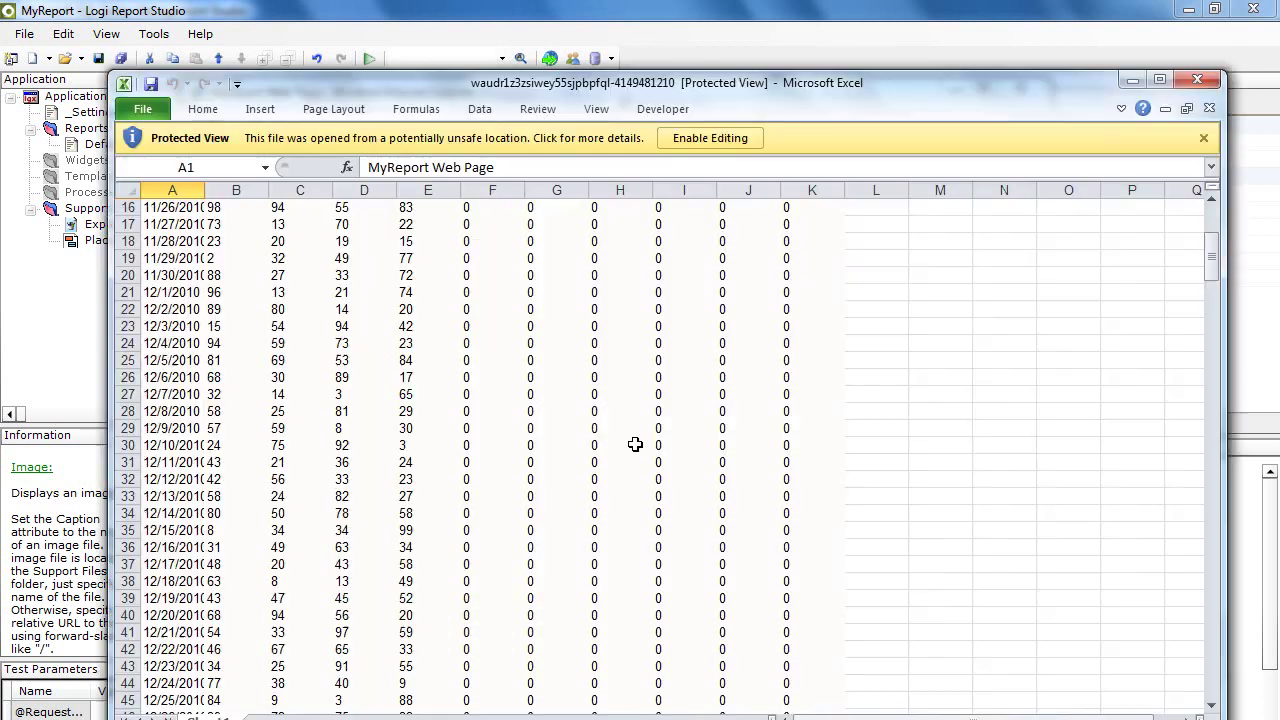
left_click(694, 493)
scroll(694, 500, "down", 20)
left_click(684, 551)
scroll(250, 548, "down", 8)
scroll(250, 548, "down", 20)
left_click_drag(1214, 636, 1182, 226)
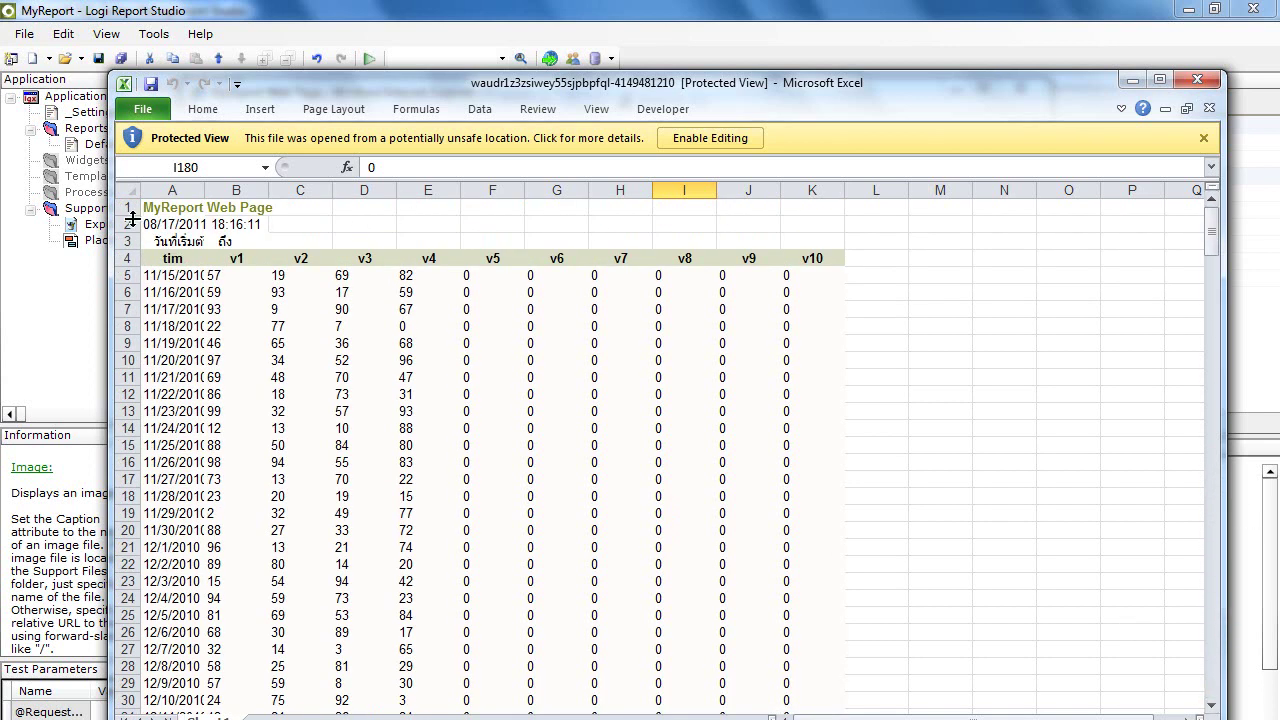
Step: Check the last rows of the exported worksheet, then close Excel and the report's browser window
left_click_drag(1213, 233, 1212, 690)
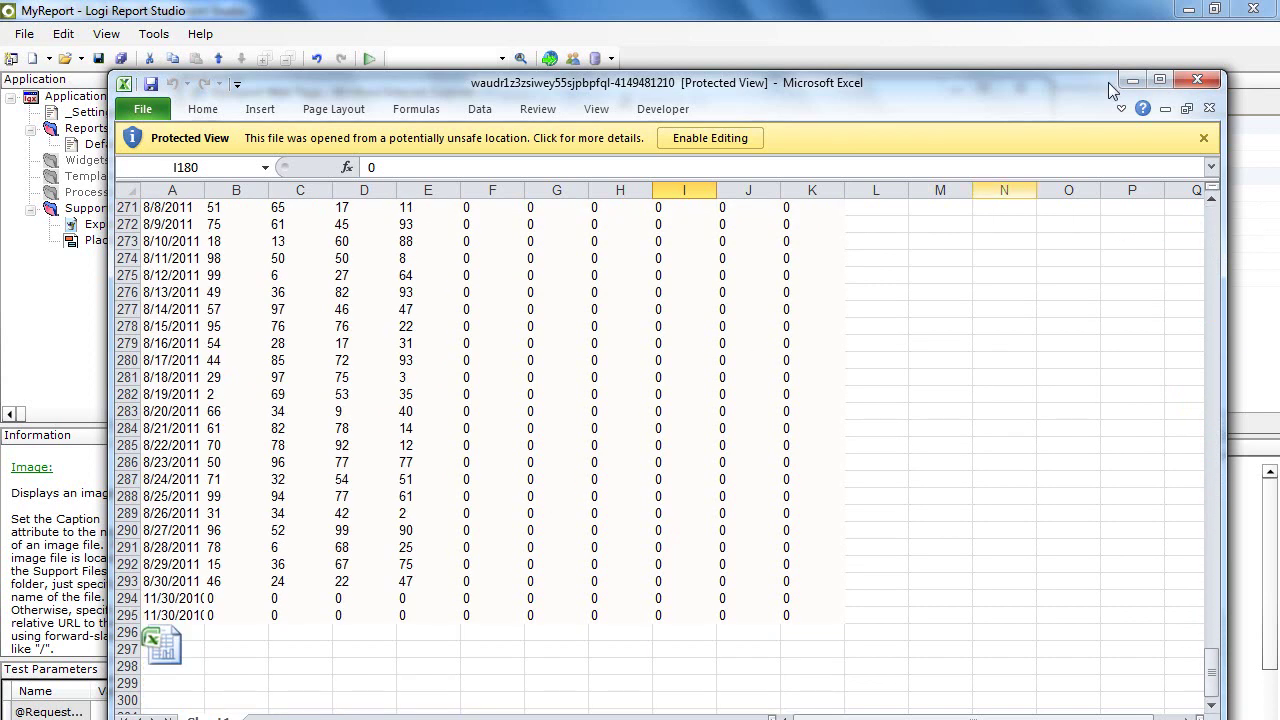
left_click(1212, 86)
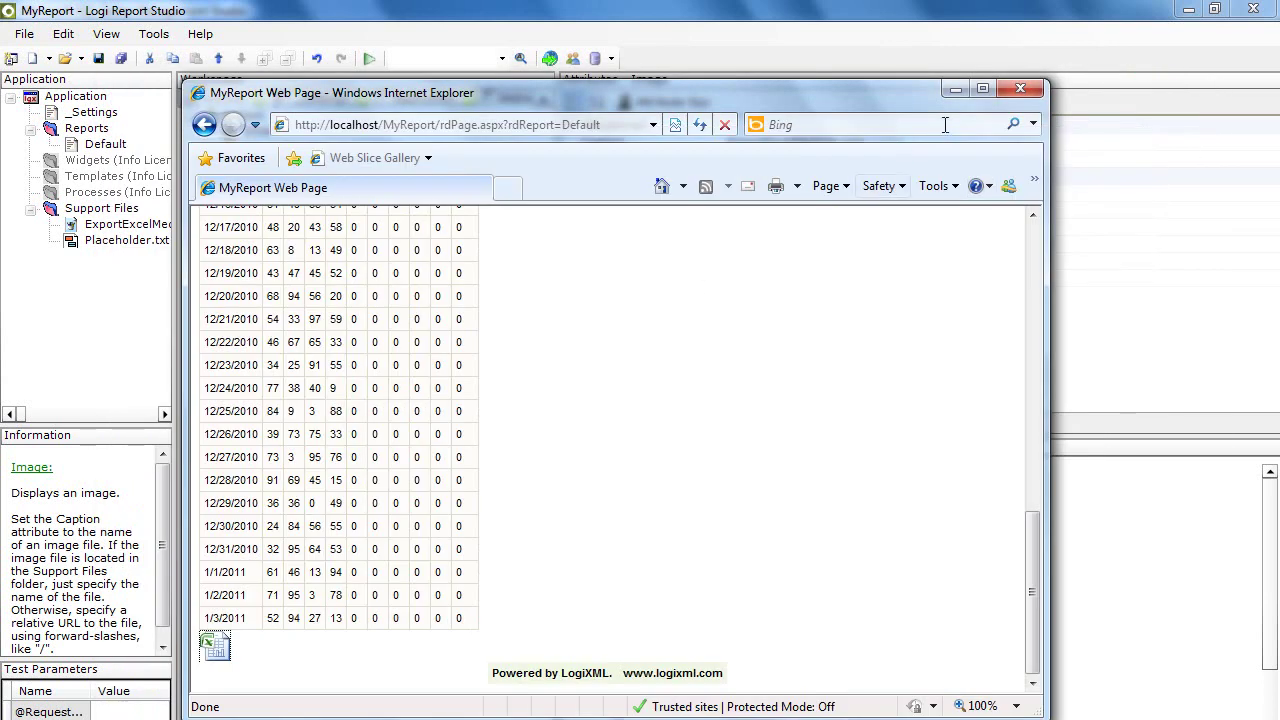
left_click(1020, 90)
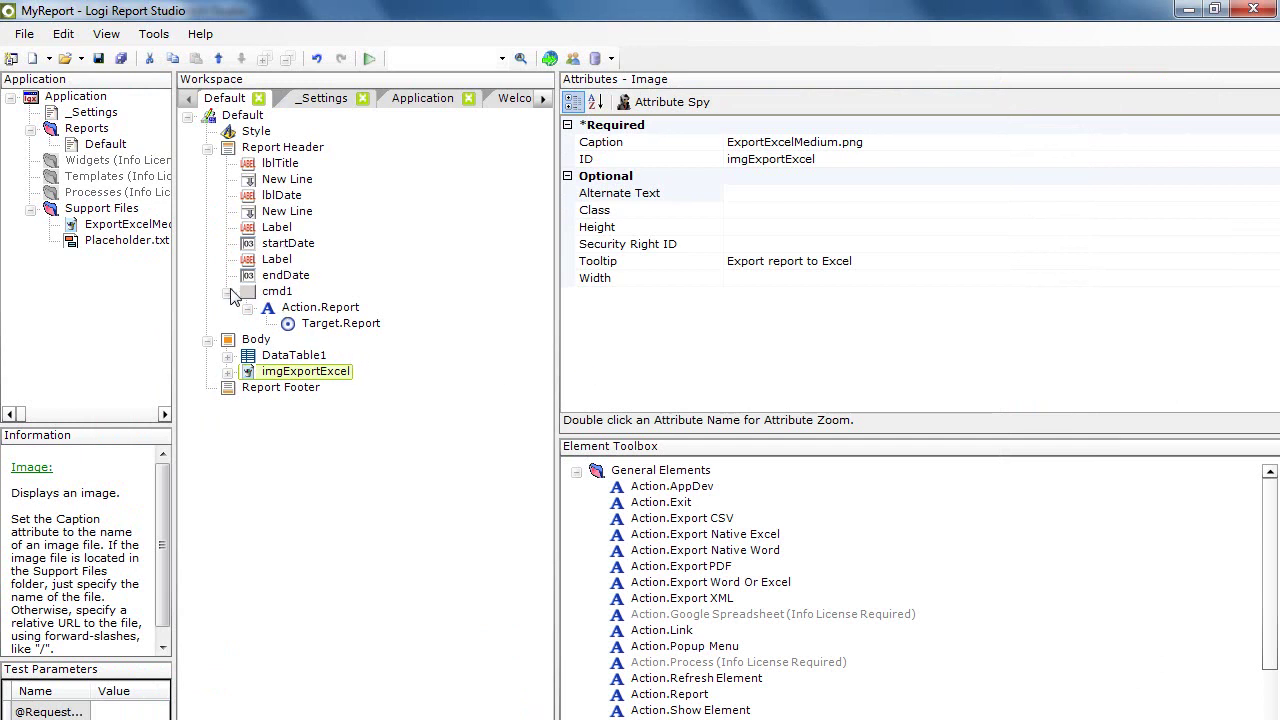
Step: Start the Create a Chart wizard on the report's Body element and choose the Bar chart type
left_click(254, 340)
right_click(254, 340)
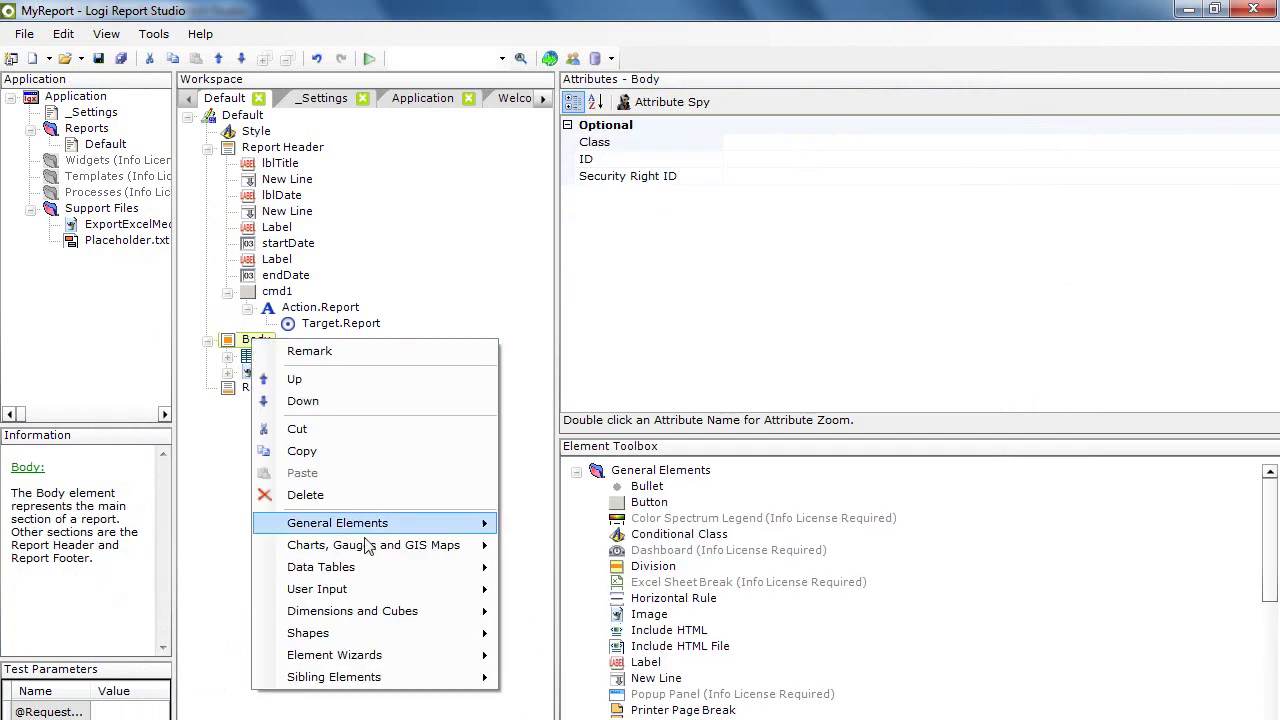
mouse_move(362, 655)
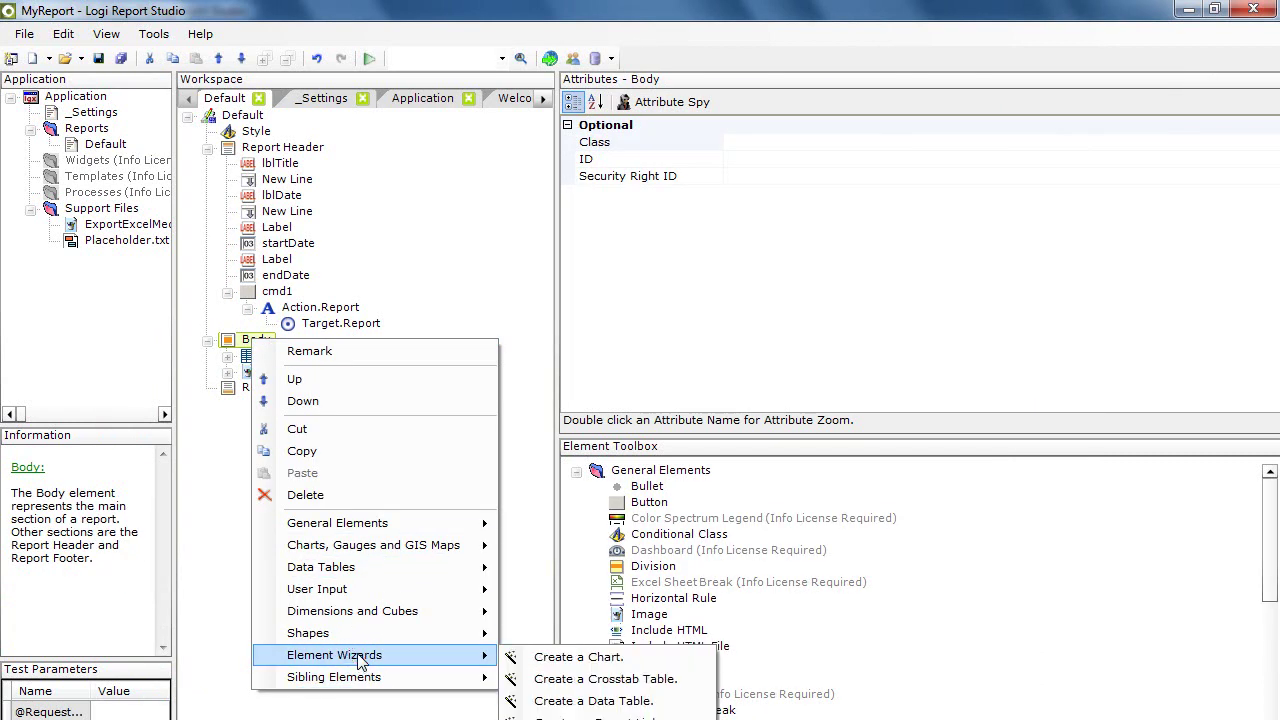
left_click(605, 657)
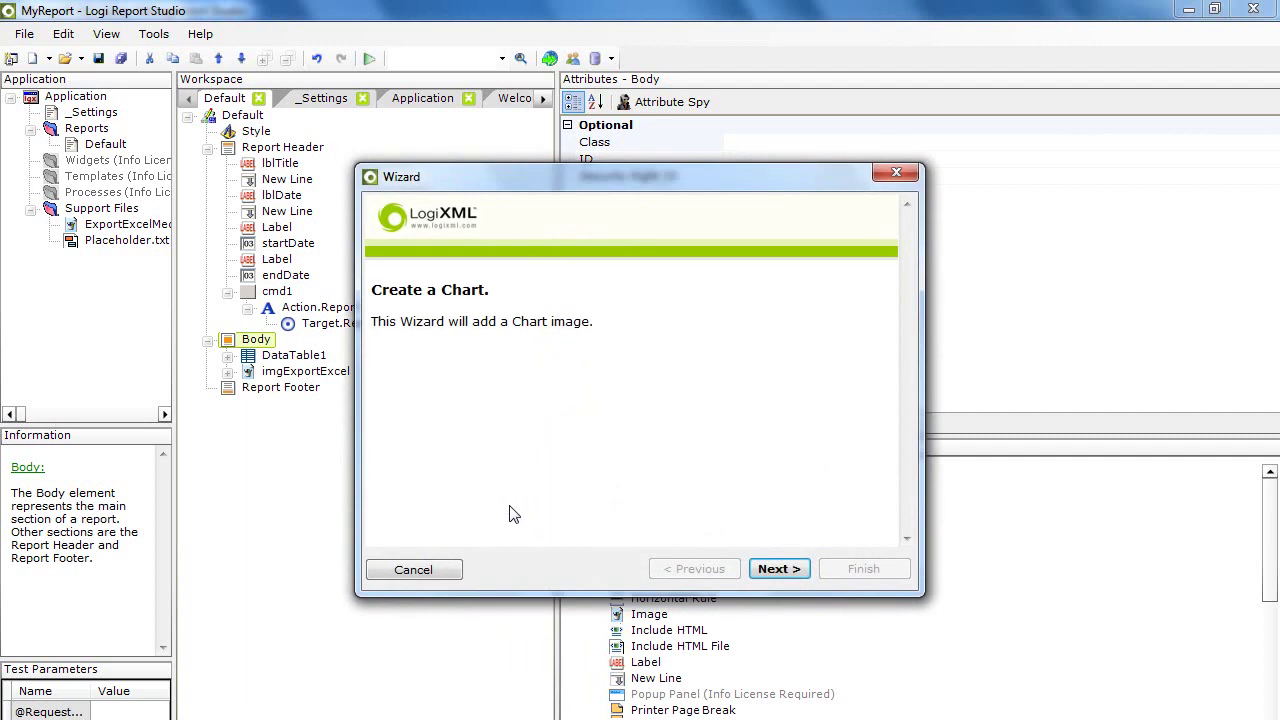
left_click(779, 569)
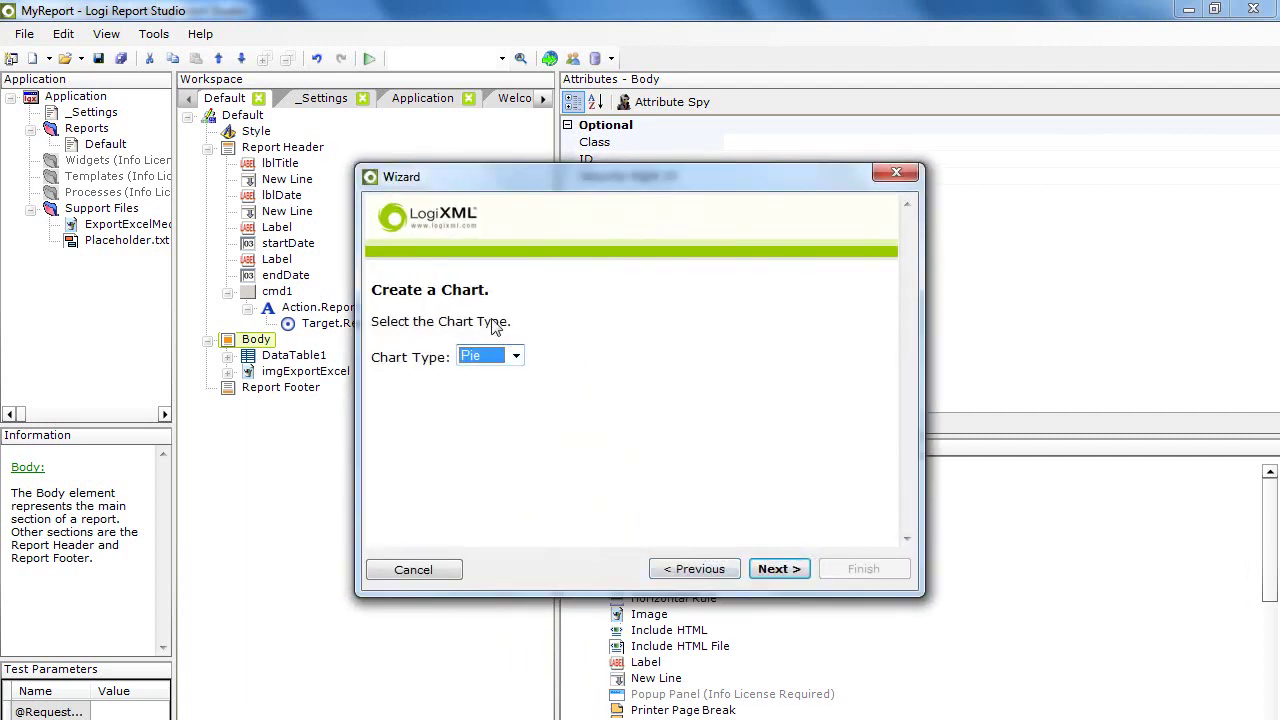
left_click(515, 357)
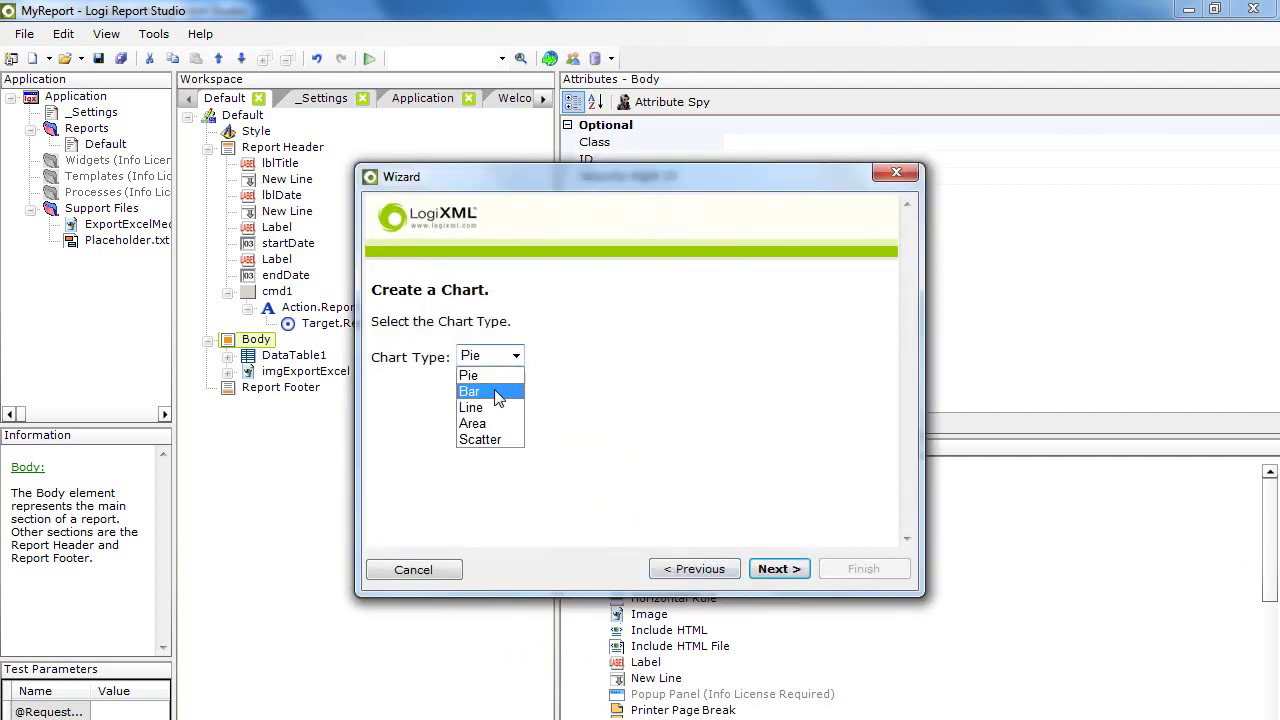
left_click(492, 392)
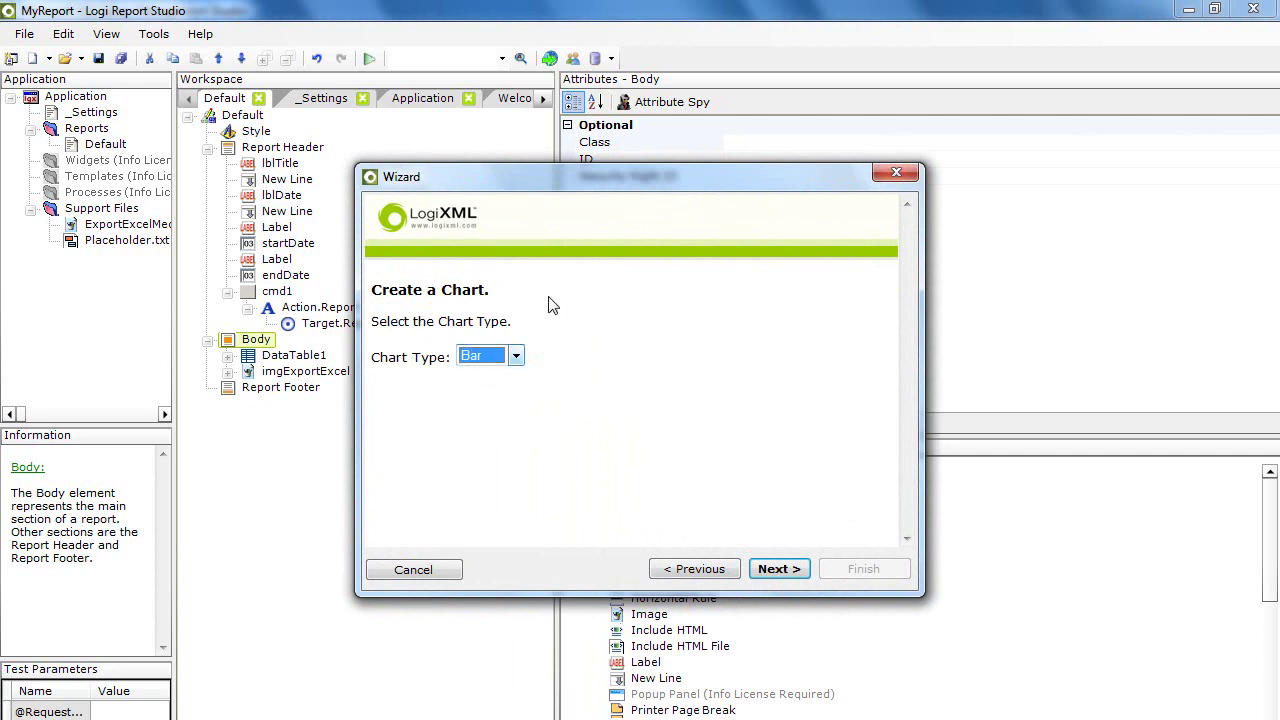
left_click_drag(563, 187, 445, 168)
left_click(657, 552)
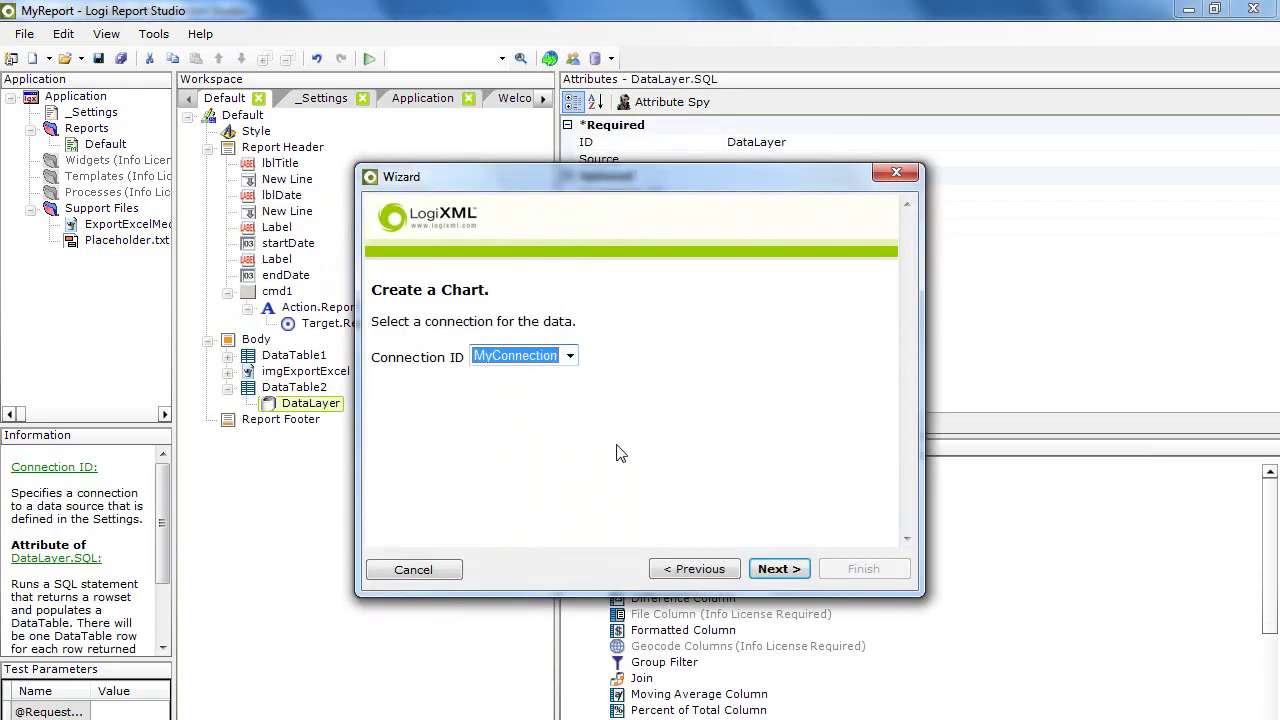
Step: Use MyConnection for the chart data and build a query that selects all columns from the result table
left_click(779, 568)
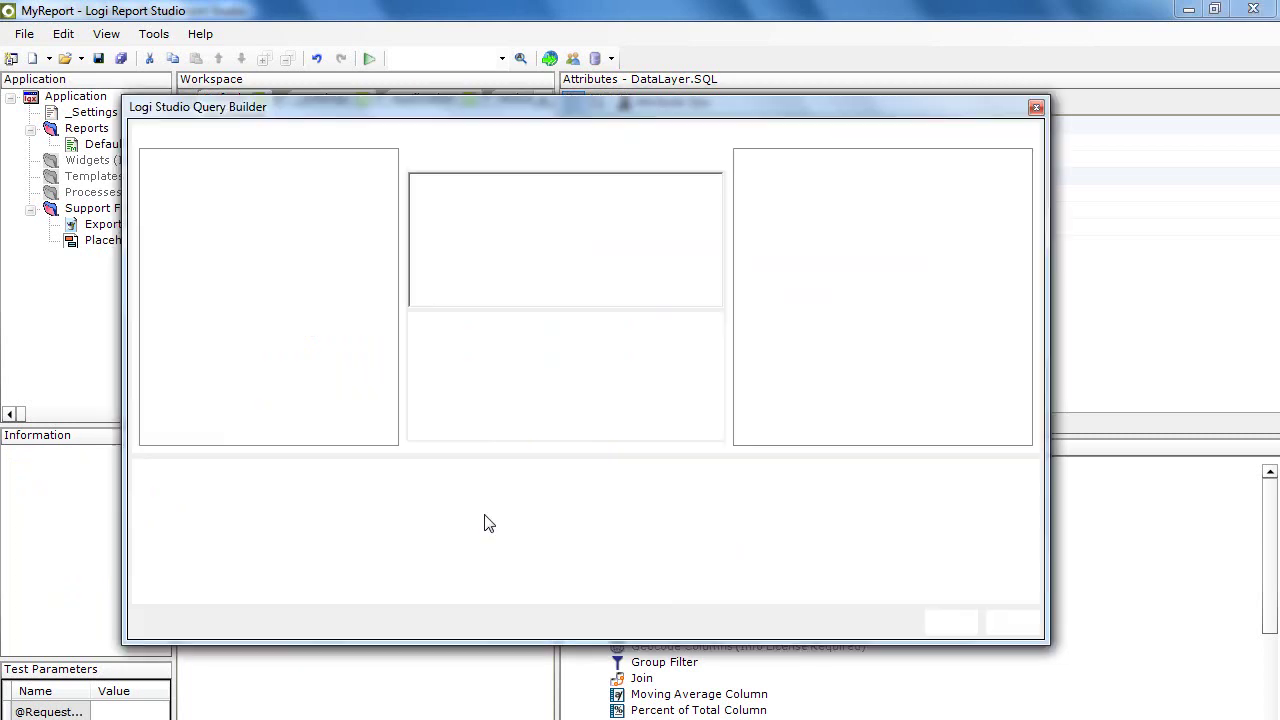
left_click_drag(850, 256, 530, 247)
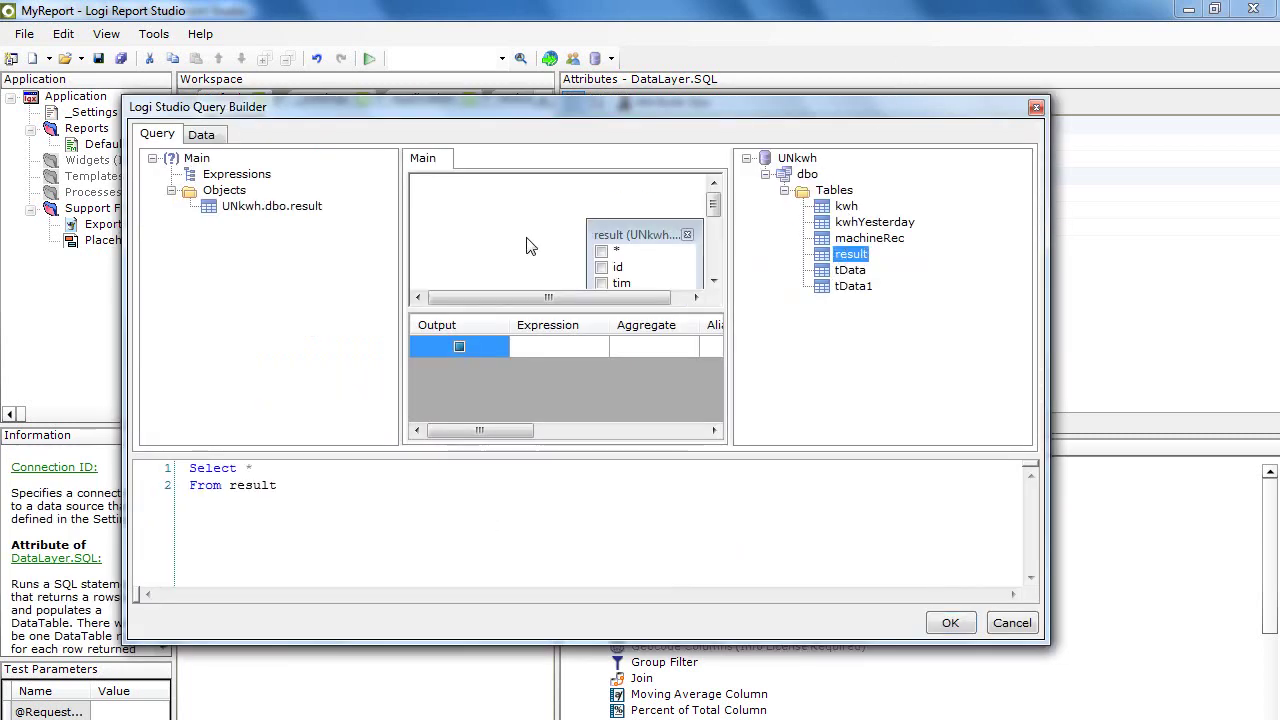
left_click(601, 251)
left_click(948, 625)
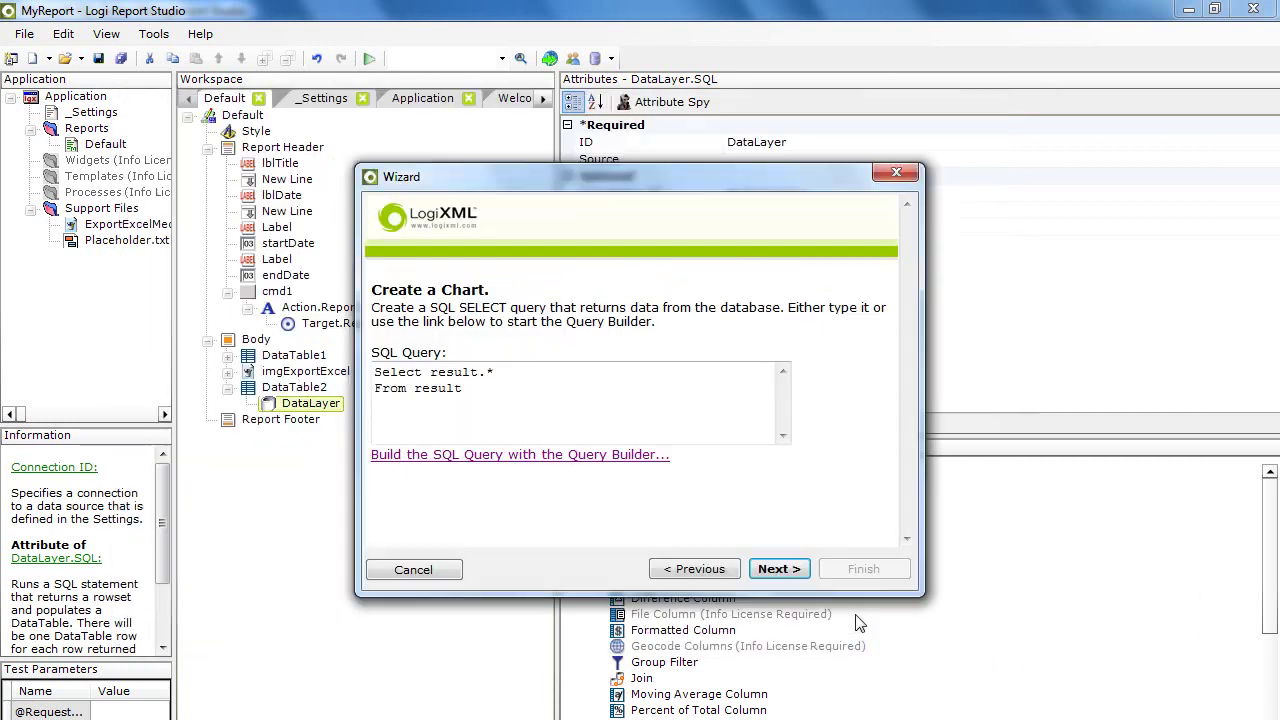
left_click(772, 572)
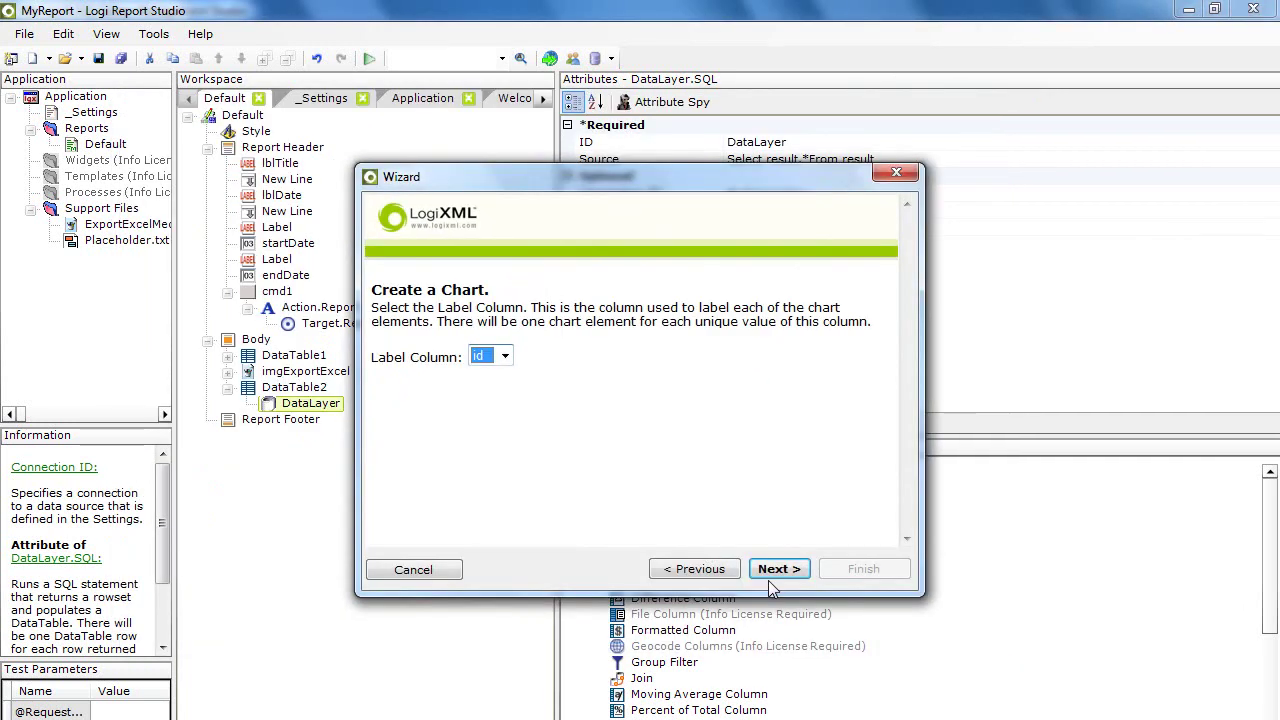
Step: Choose tim as the chart's label column
left_click(505, 356)
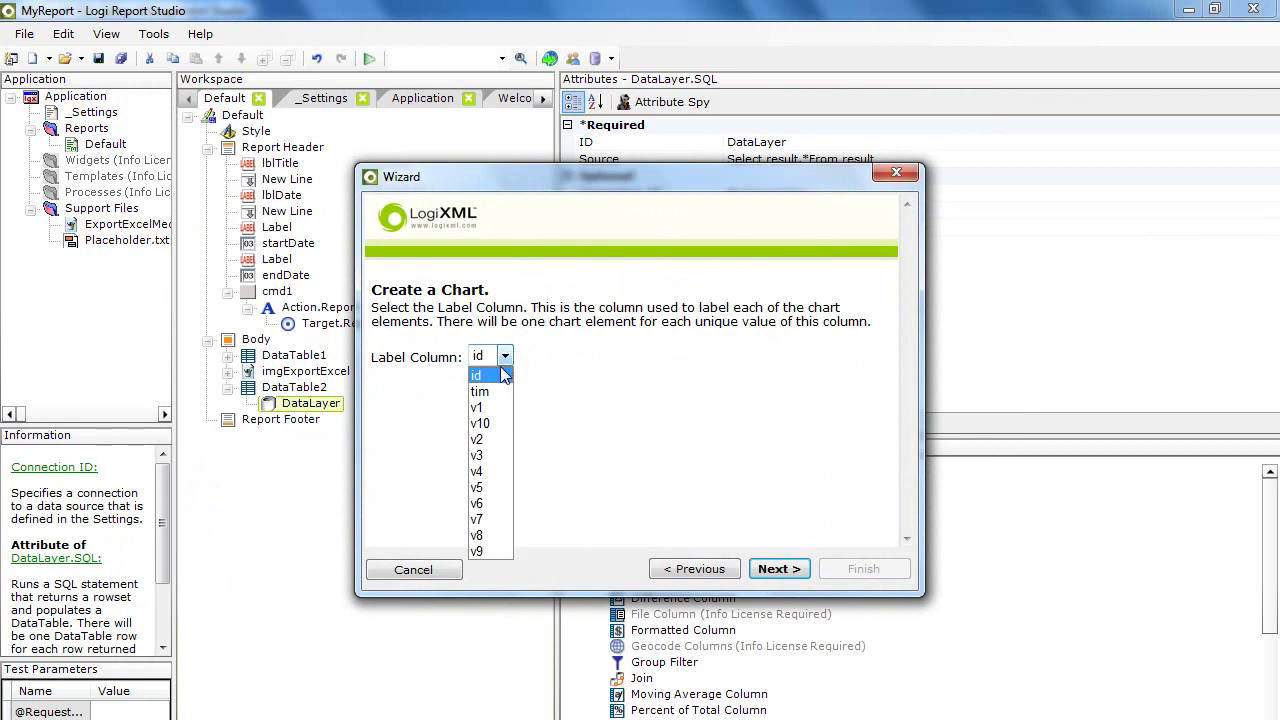
left_click(487, 392)
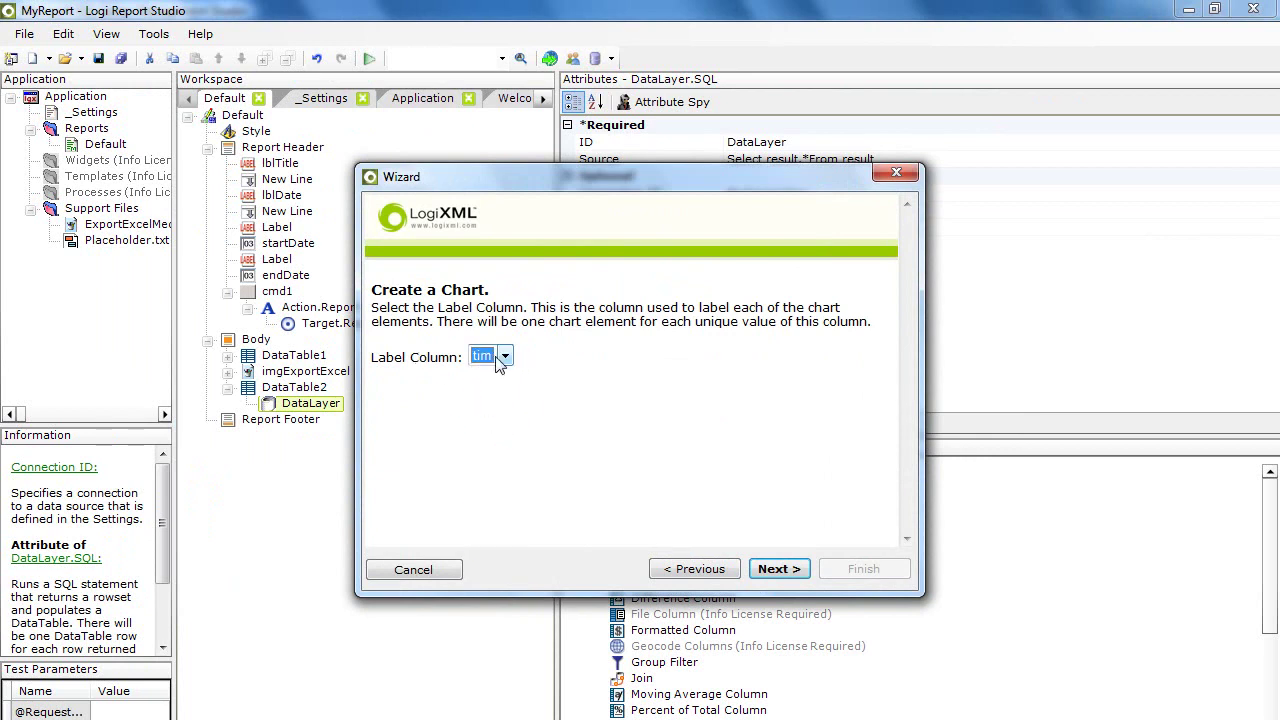
left_click(778, 569)
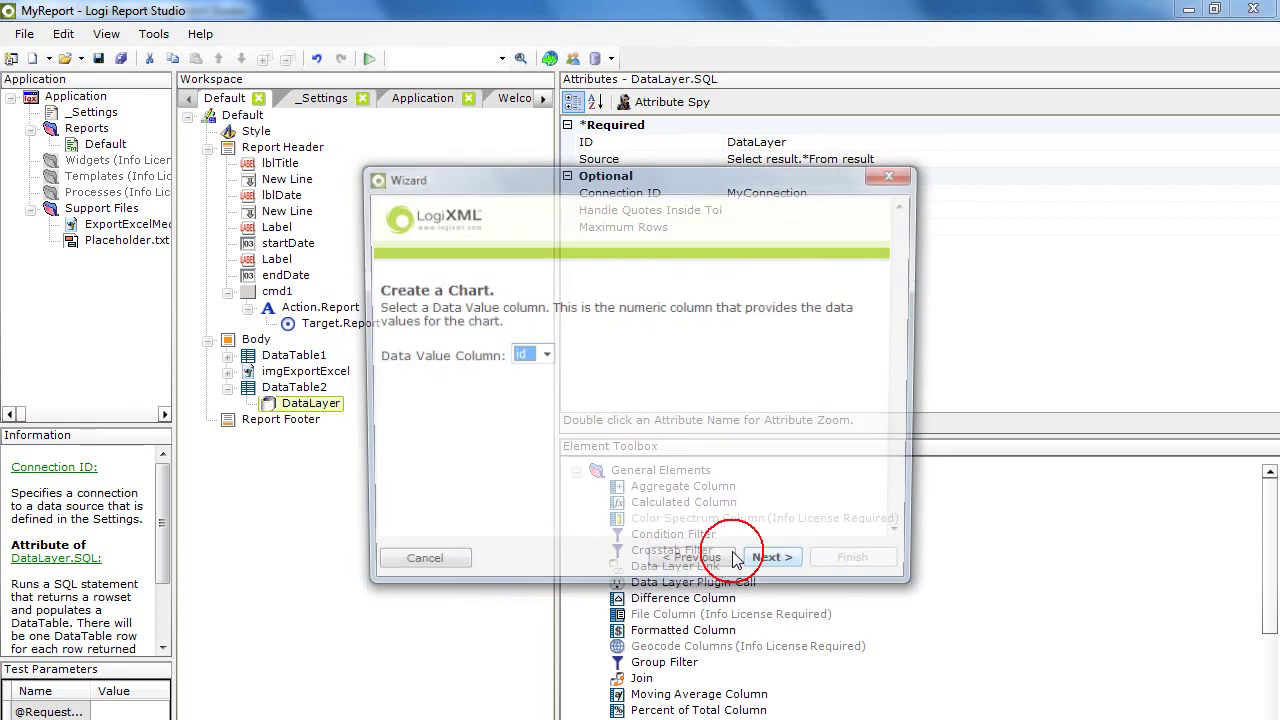
Step: Choose v2 as the data value column, keep the relevance filter on Yes and finish the chart wizard
left_click(542, 356)
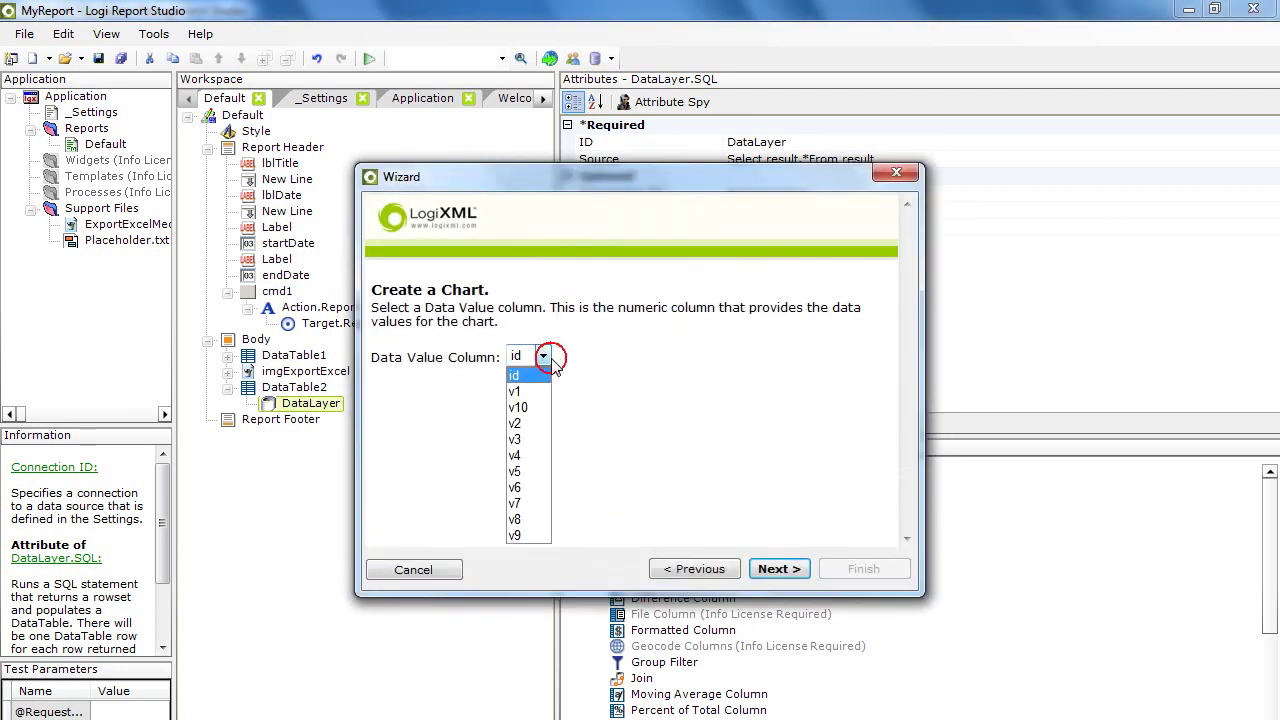
left_click(522, 424)
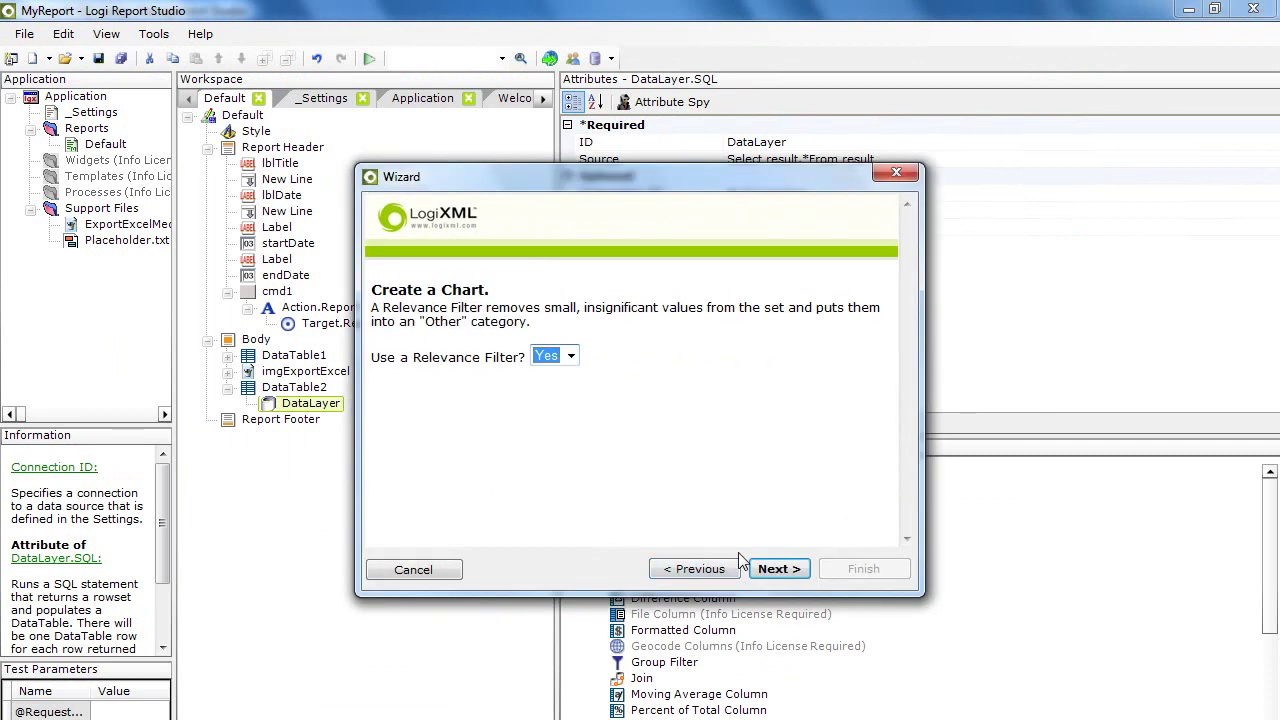
left_click(778, 568)
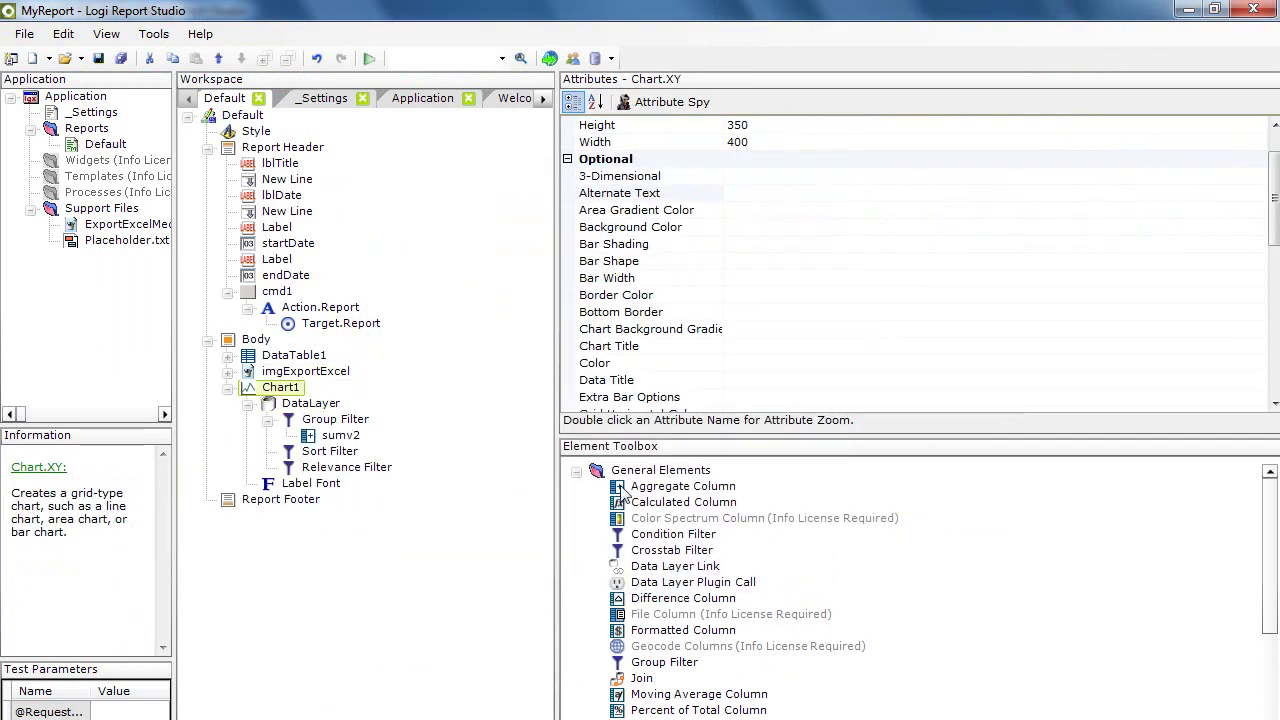
left_click(863, 569)
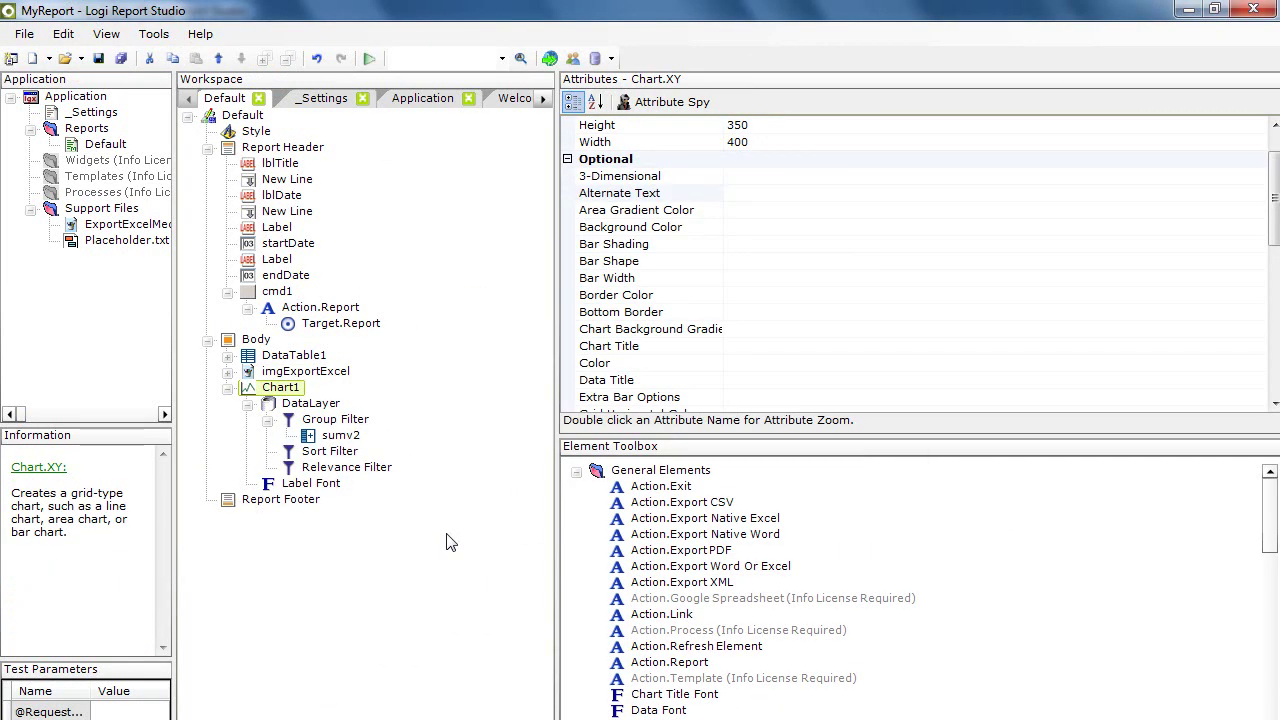
Step: Compare the Source queries in the DataLayer elements of DataTable1 and Chart1
left_click(229, 356)
left_click(305, 371)
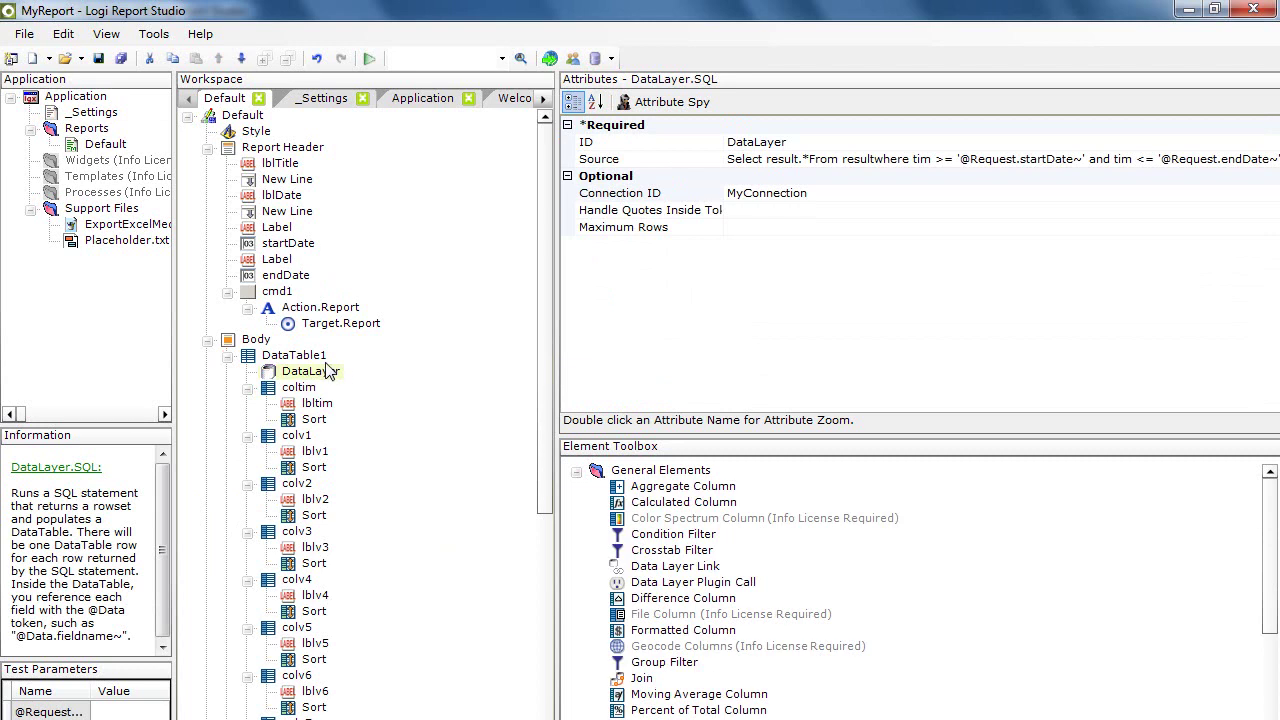
left_click(228, 356)
left_click(228, 356)
left_click(228, 356)
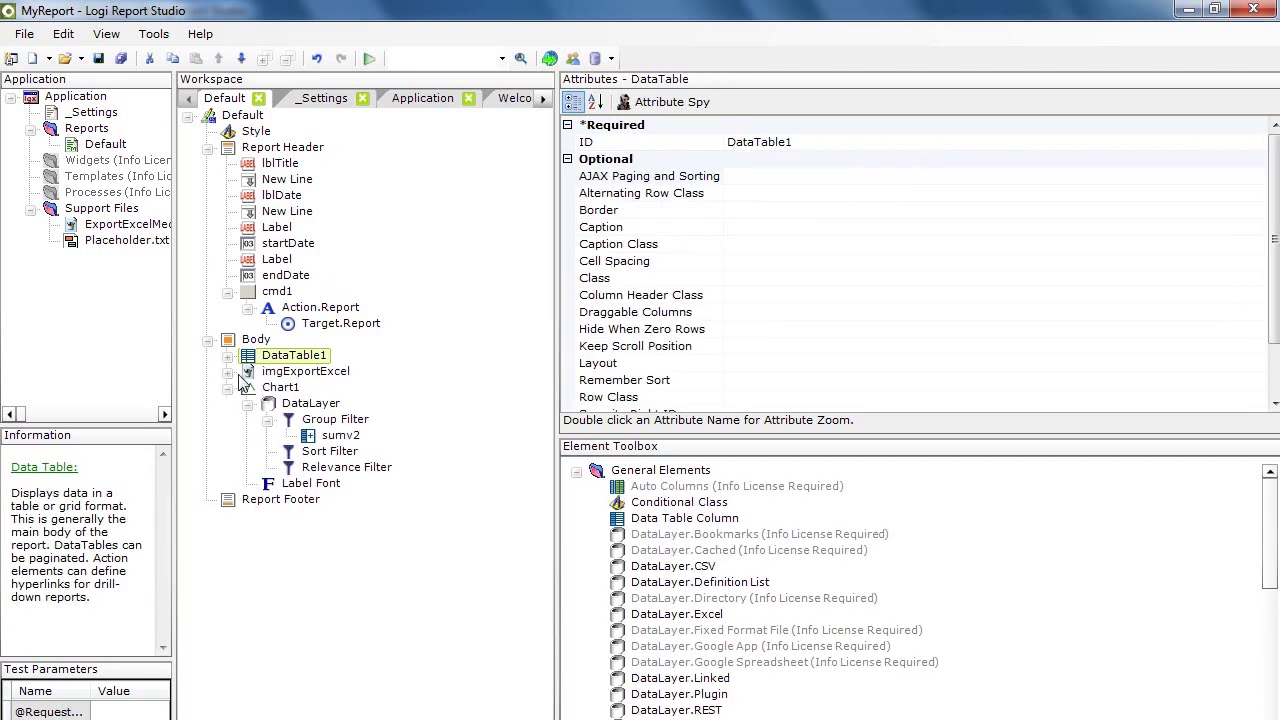
left_click(292, 403)
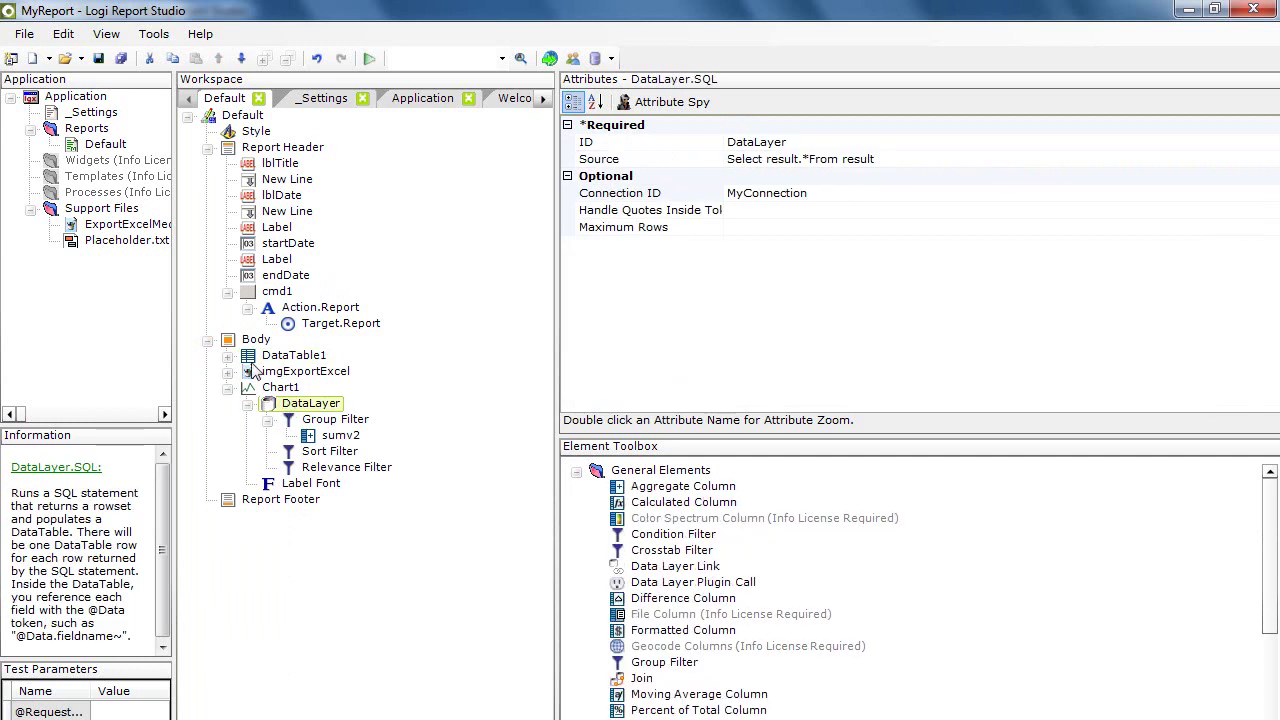
Step: Copy the entire date-filtered Source query from DataTable1's DataLayer and collapse the table
left_click(228, 356)
left_click(300, 371)
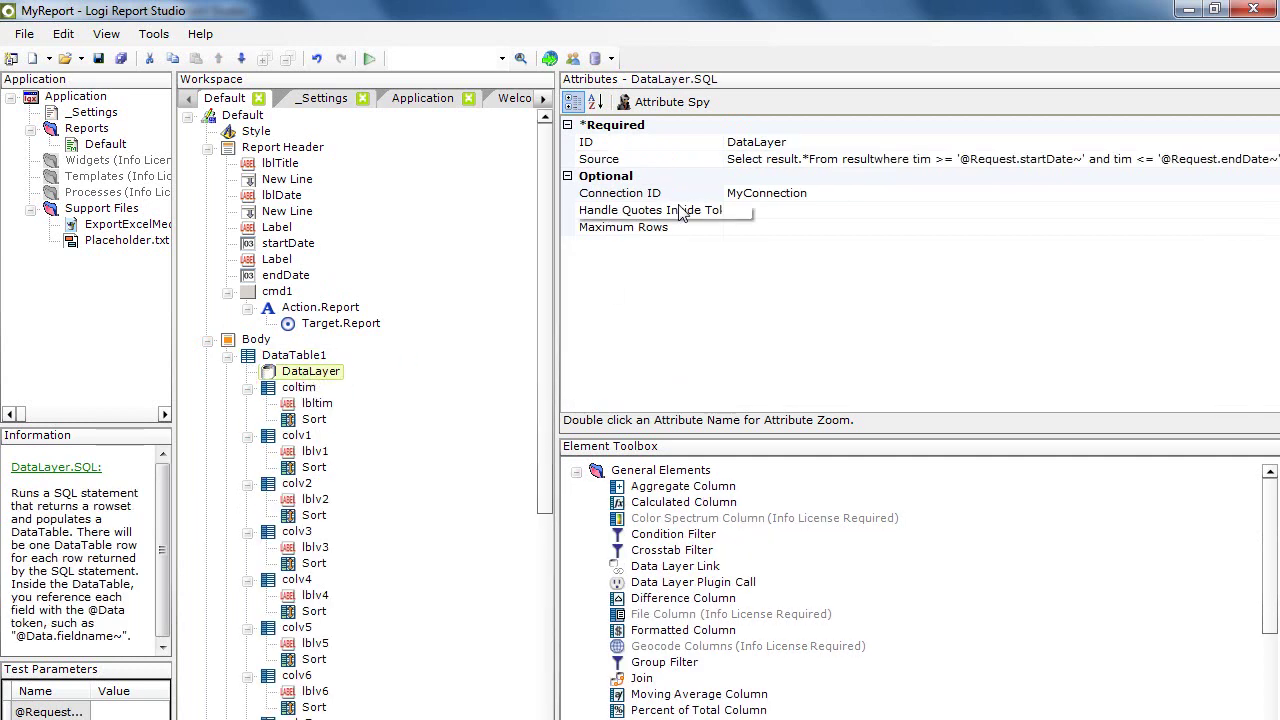
left_click(874, 158)
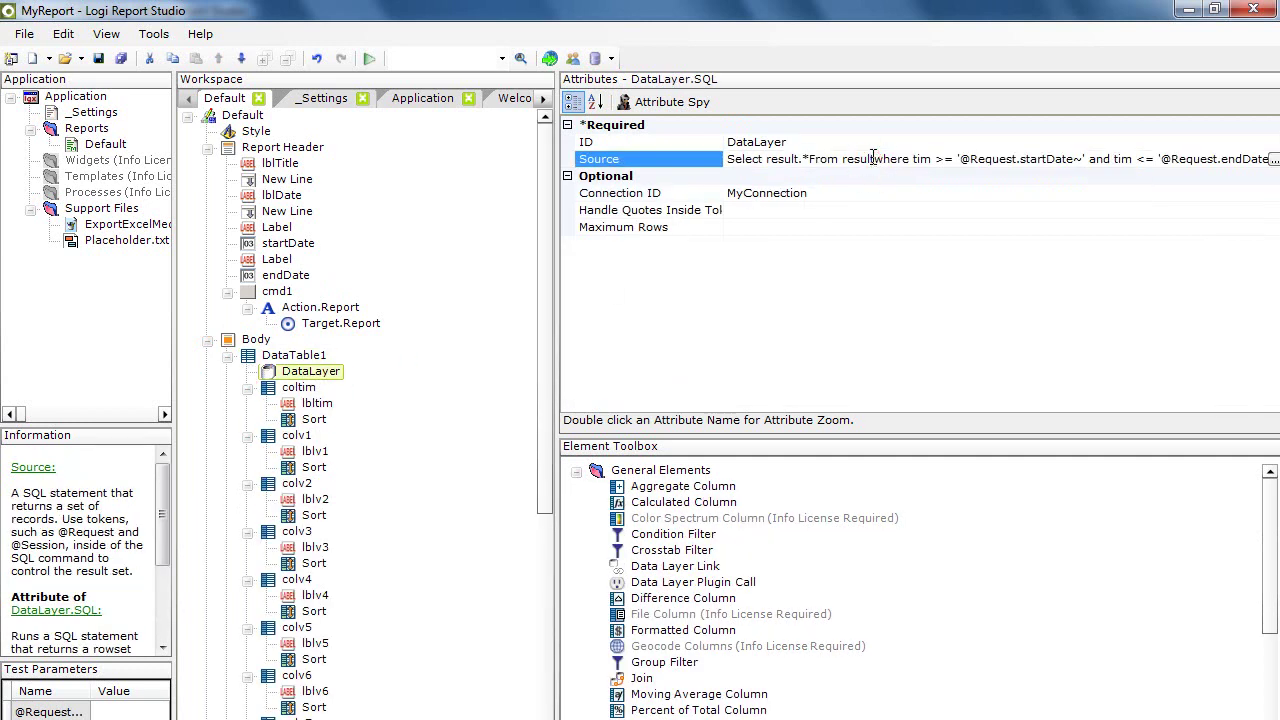
key("ctrl+a")
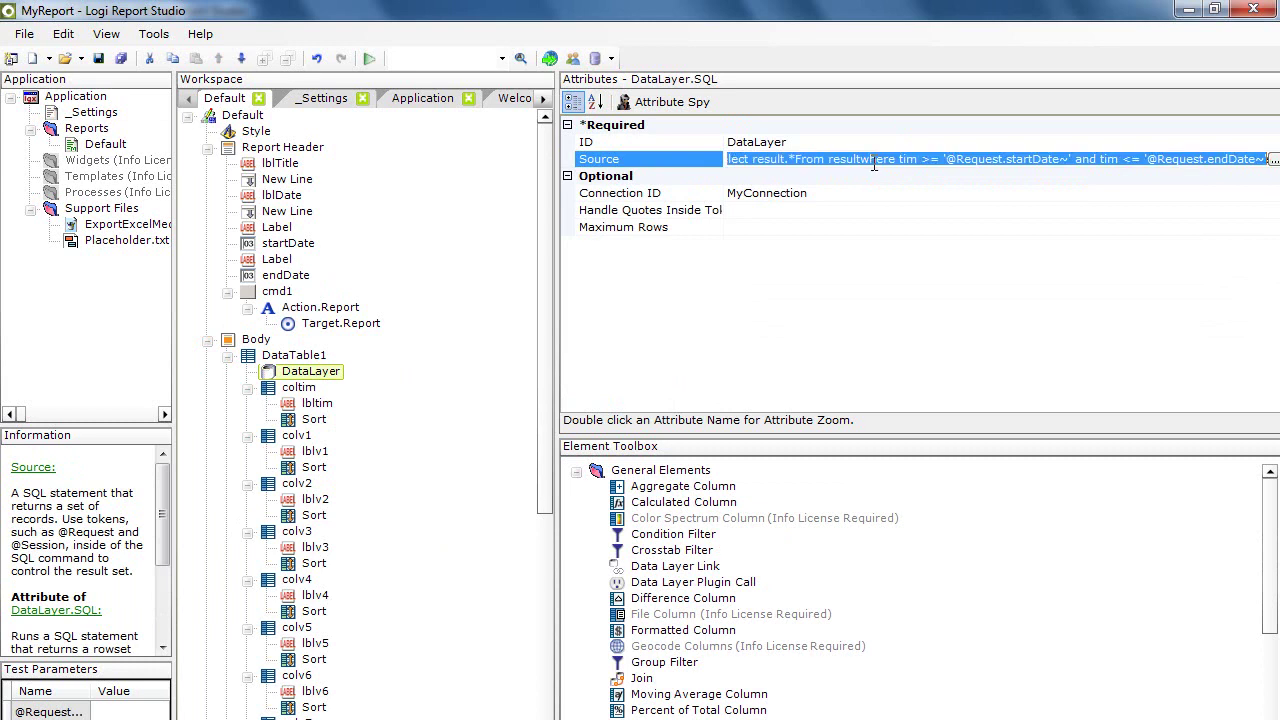
right_click(872, 160)
left_click(925, 228)
left_click(228, 355)
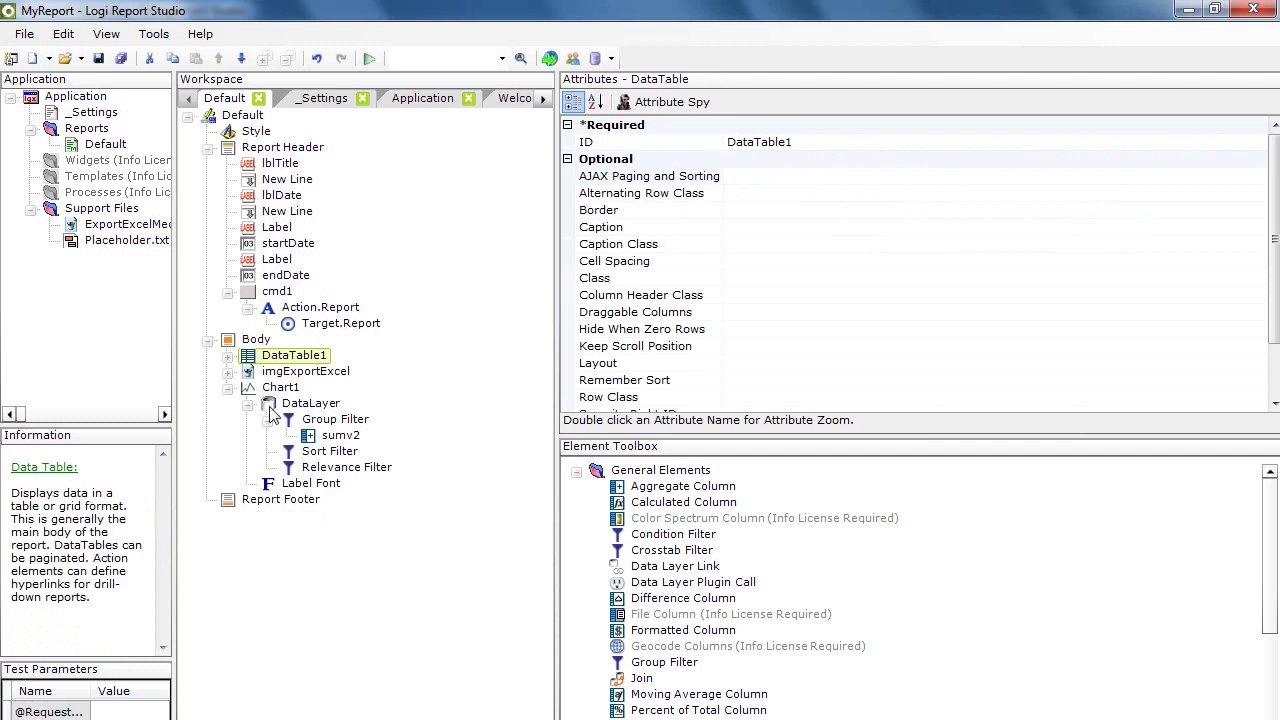
Step: Try to replace the Source query of Chart1's DataLayer with the copied date-filtered query
left_click(305, 403)
left_click(900, 160)
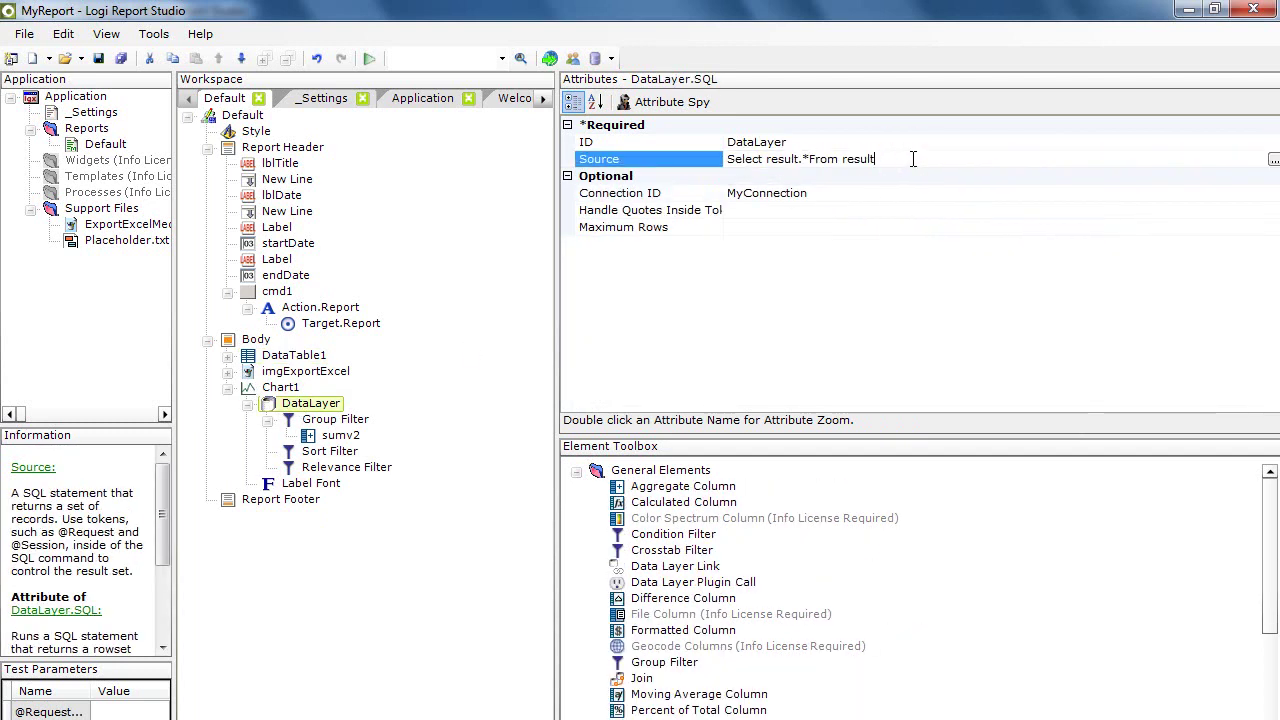
left_click_drag(878, 159, 733, 158)
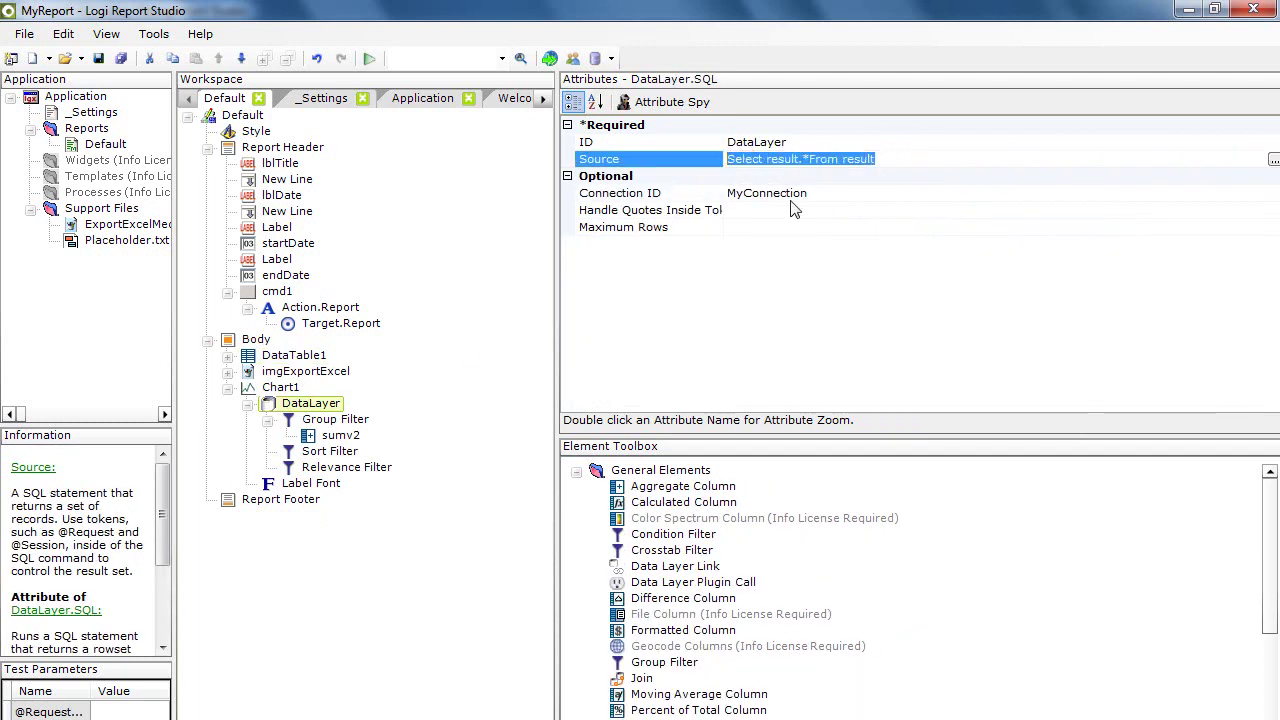
right_click(866, 159)
left_click(872, 245)
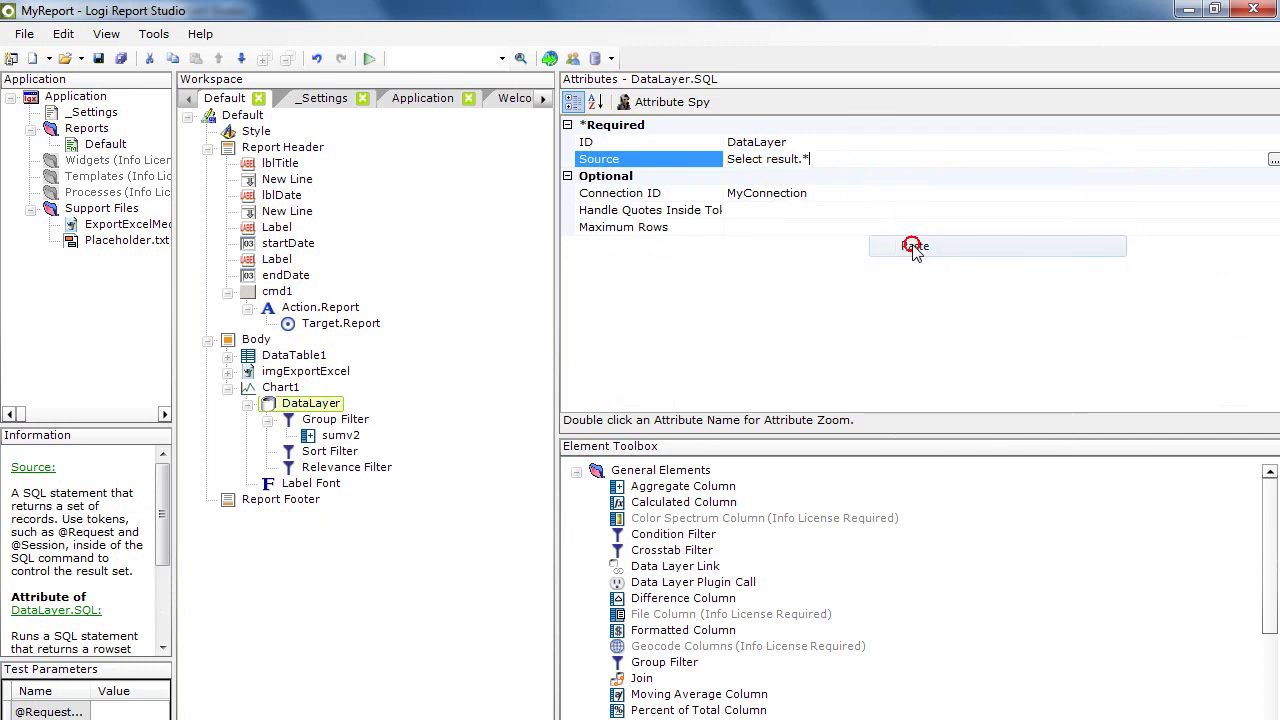
left_click(677, 160)
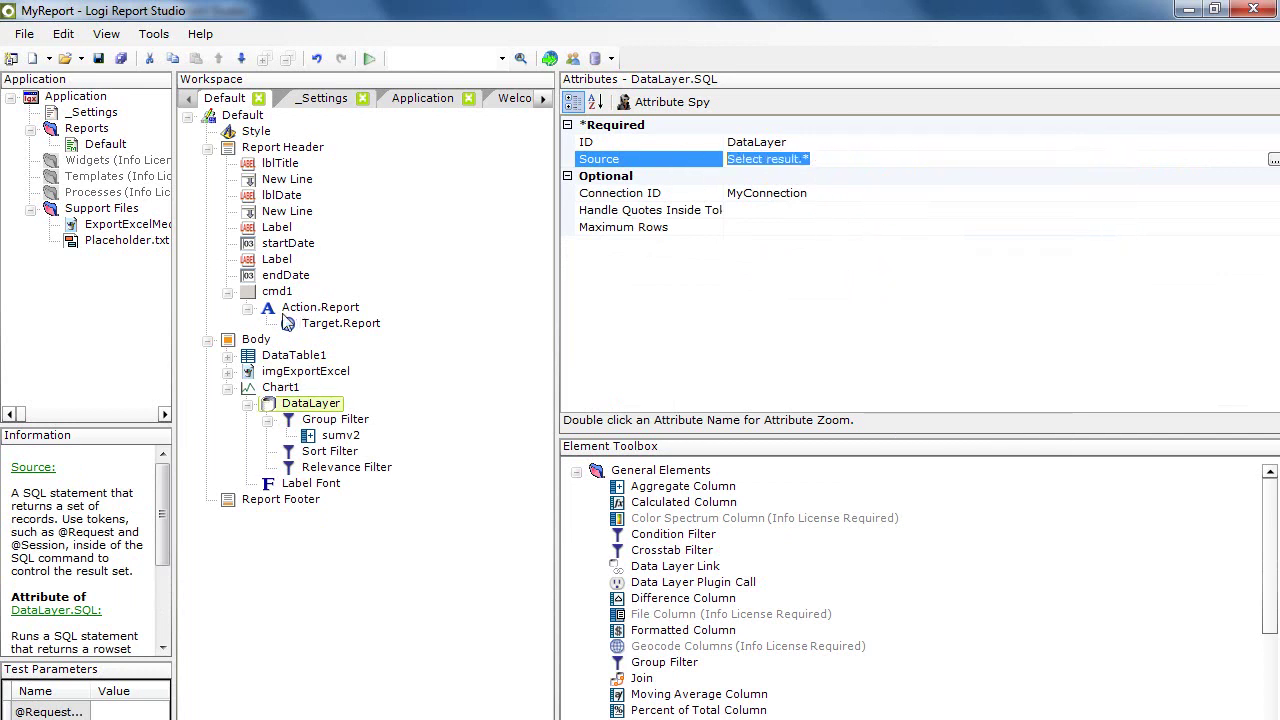
Step: Copy the complete Source query from DataTable1's DataLayer again and collapse the table's elements
left_click(285, 356)
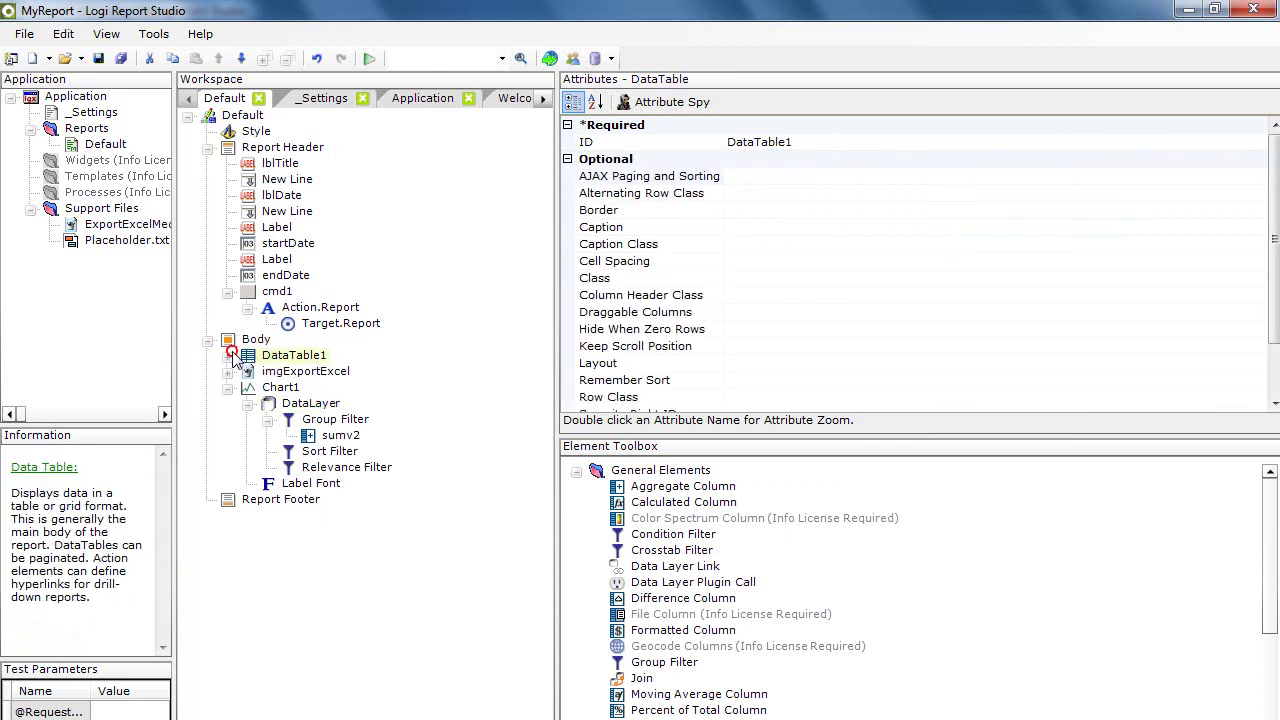
left_click(231, 358)
left_click(302, 372)
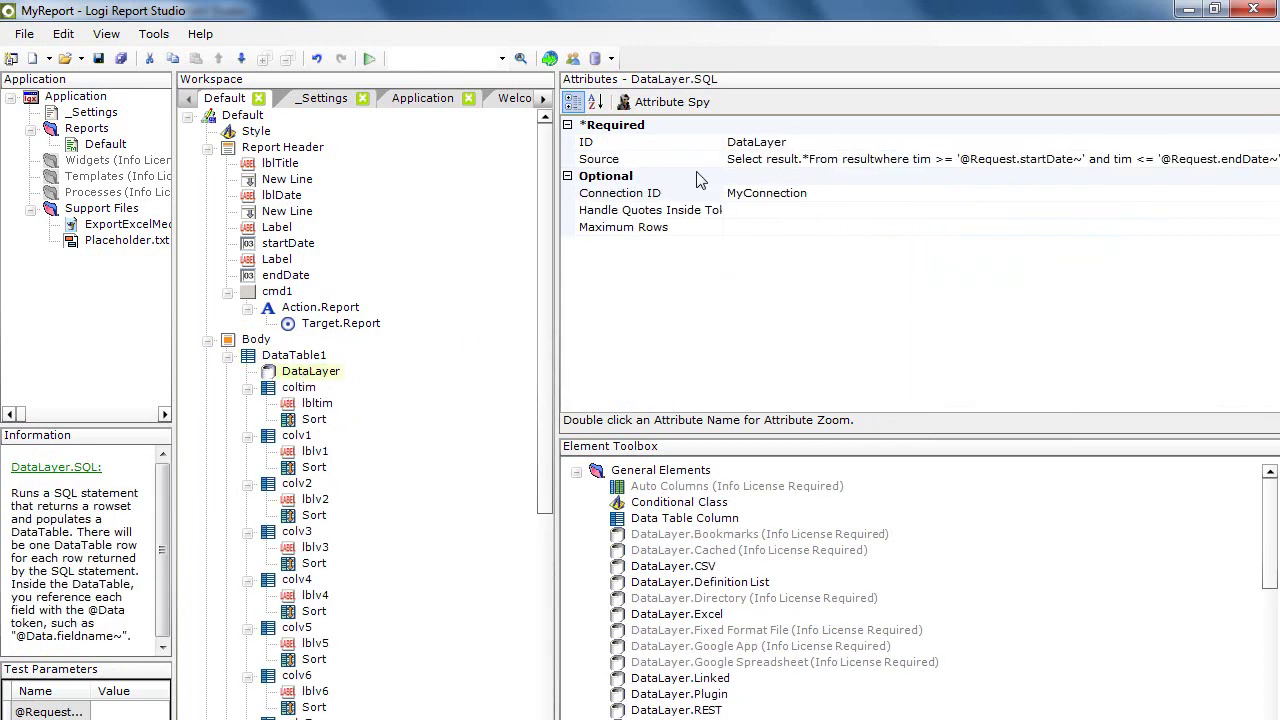
left_click(755, 160)
left_click(796, 158)
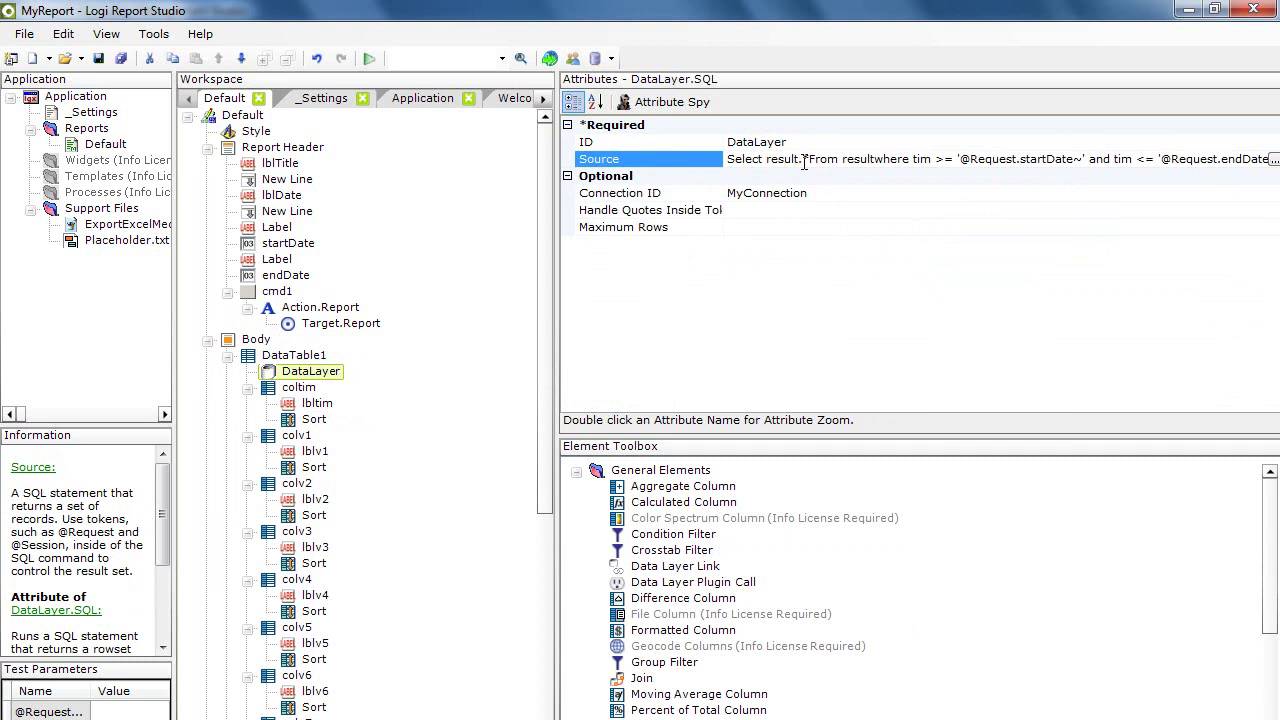
key("ctrl+a")
right_click(803, 163)
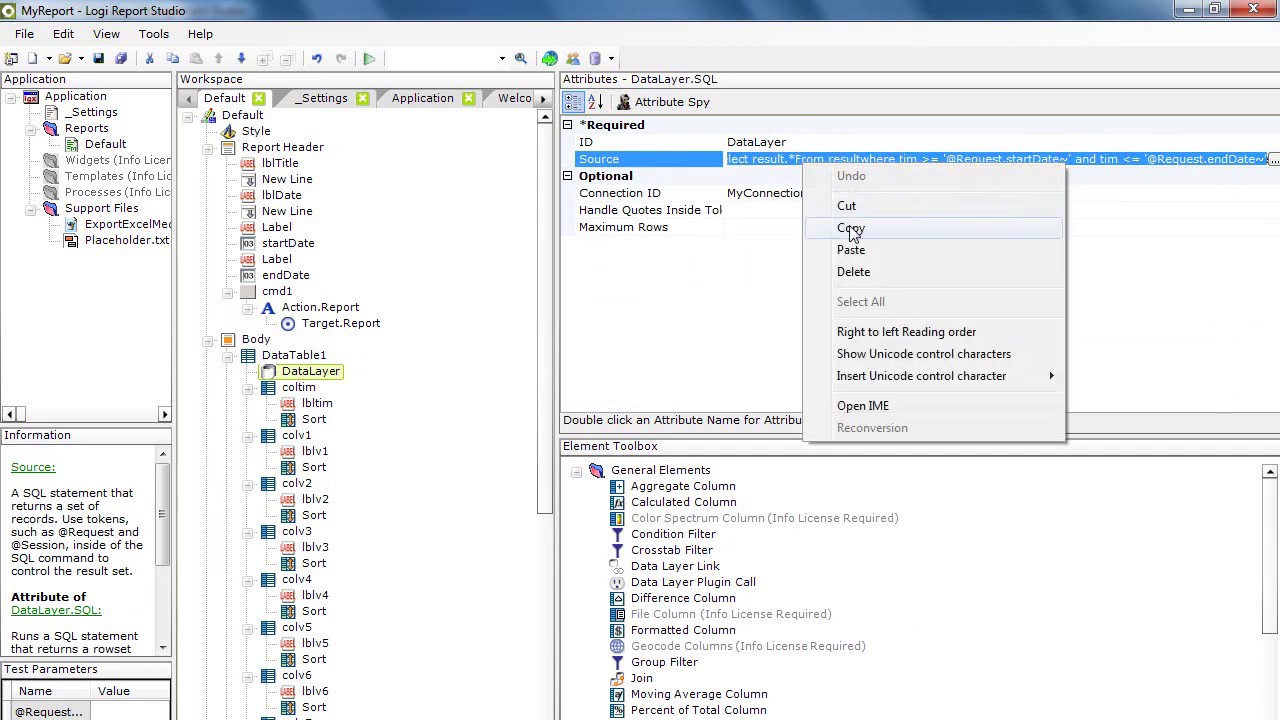
left_click(849, 229)
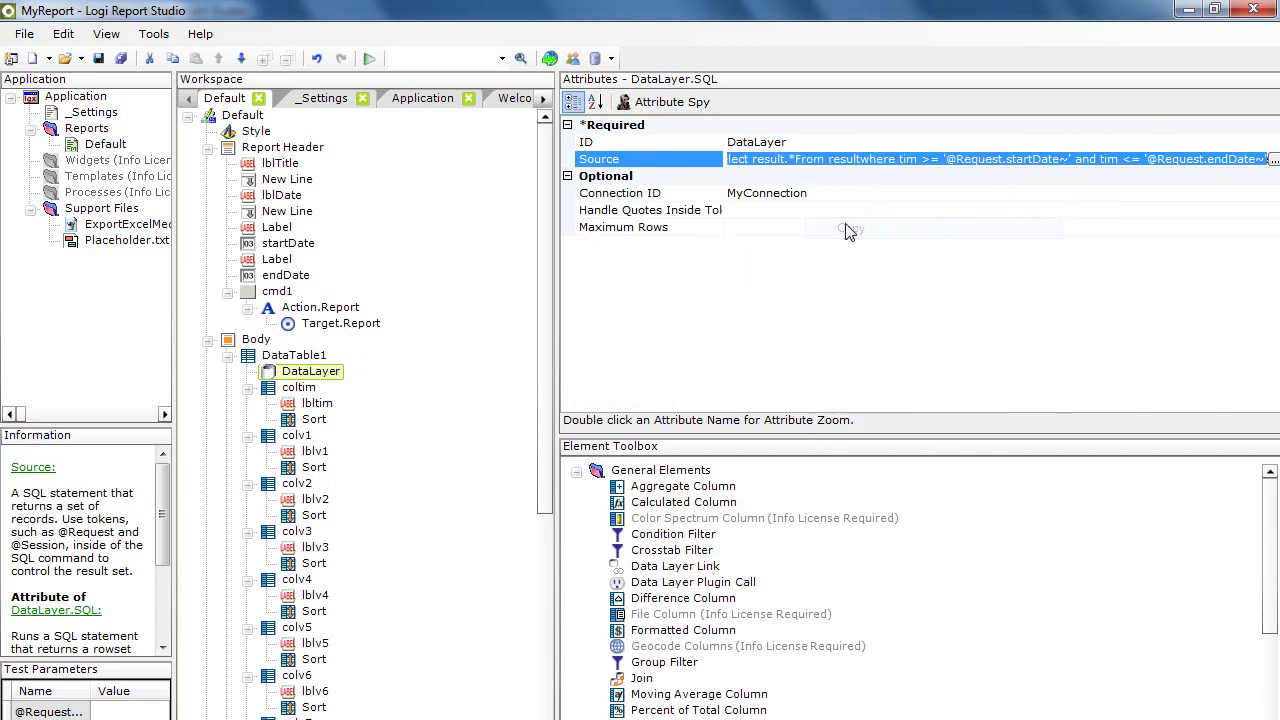
left_click(228, 356)
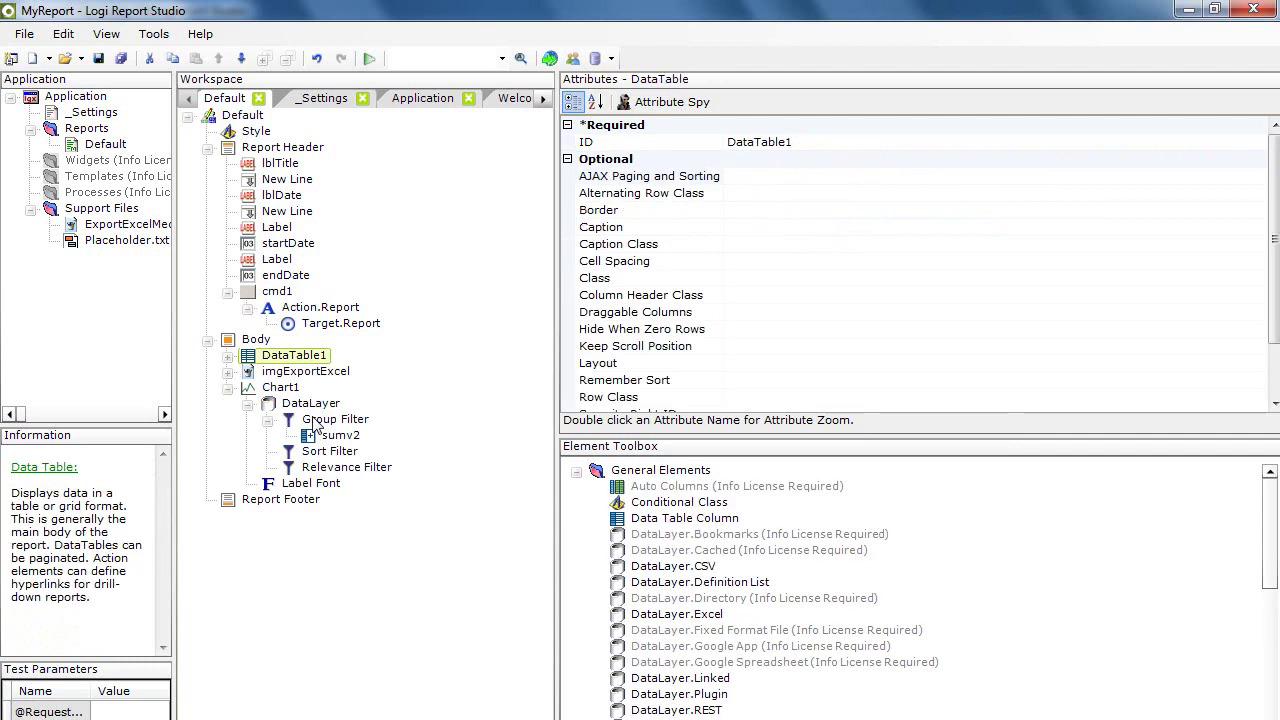
Step: Try to overwrite the Source of Chart1's DataLayer by pasting the copied query directly into the attribute
left_click(305, 403)
left_click(766, 159)
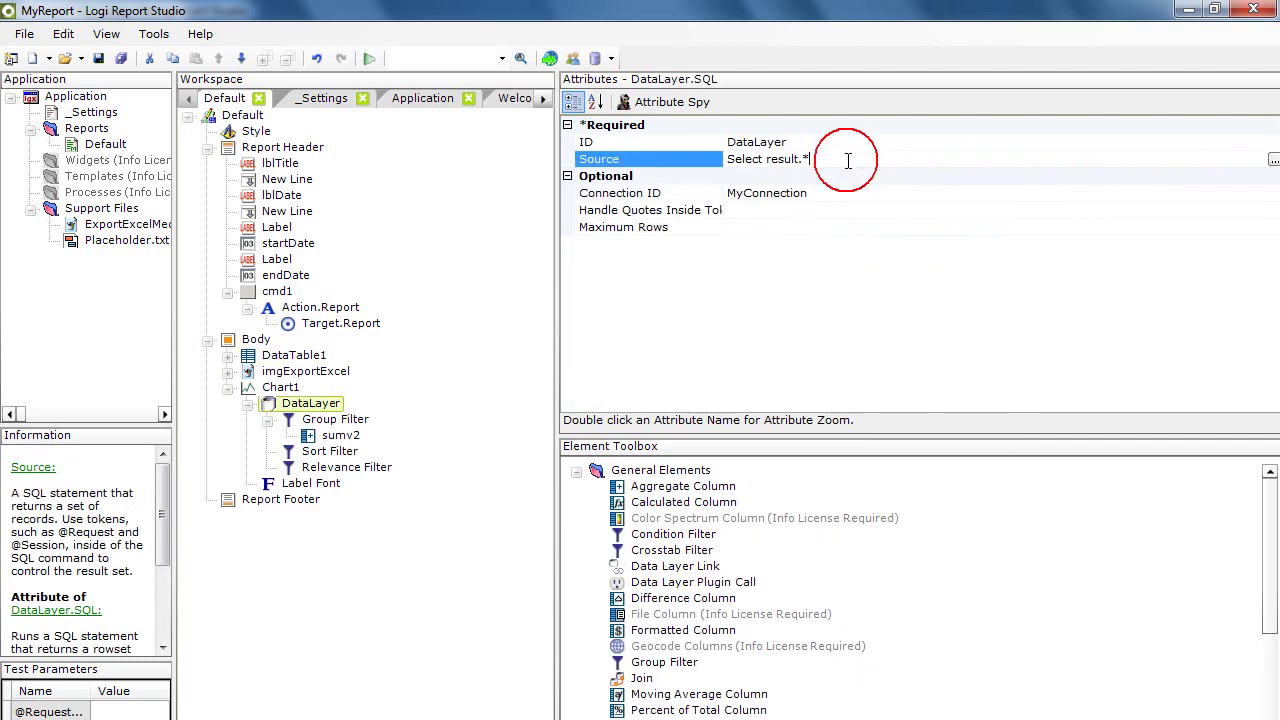
key("End")
left_click_drag(839, 167, 731, 159)
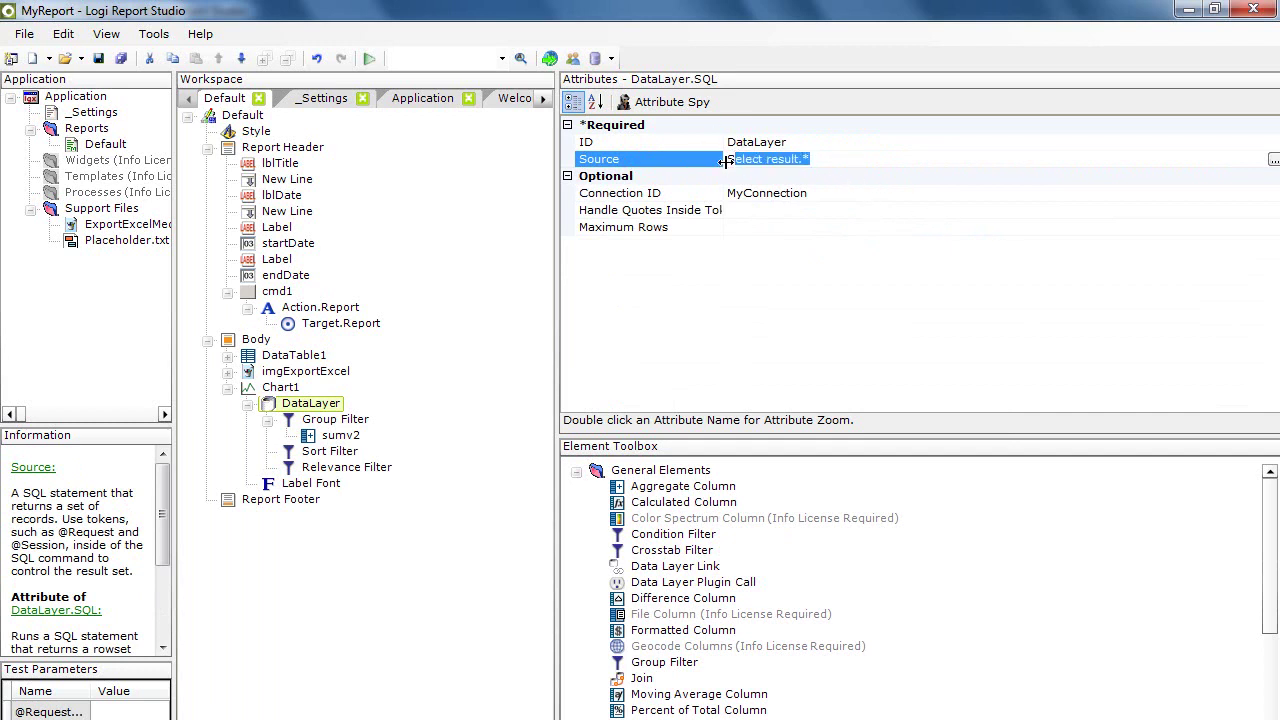
key("BackSpace")
right_click(757, 161)
left_click(805, 249)
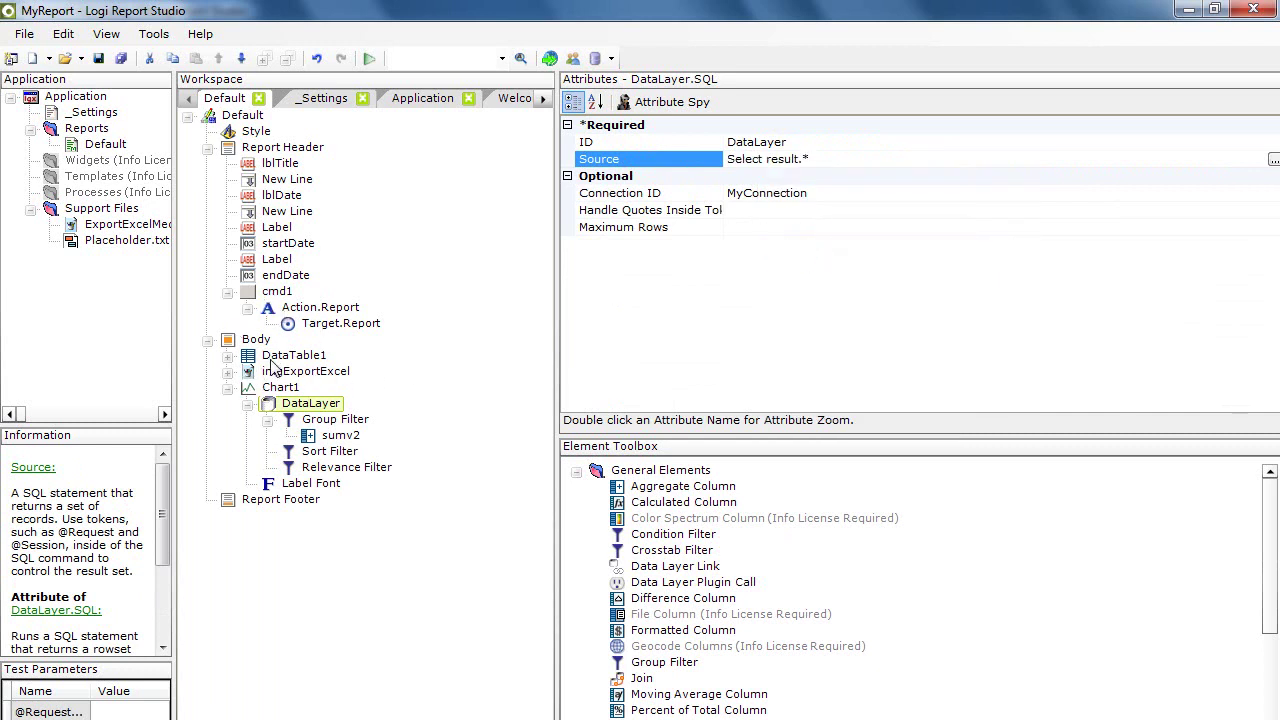
Step: Copy the full three-line SQL query of DataTable1's DataLayer from the Query Builder and close the builder without changes
left_click(228, 355)
left_click(300, 371)
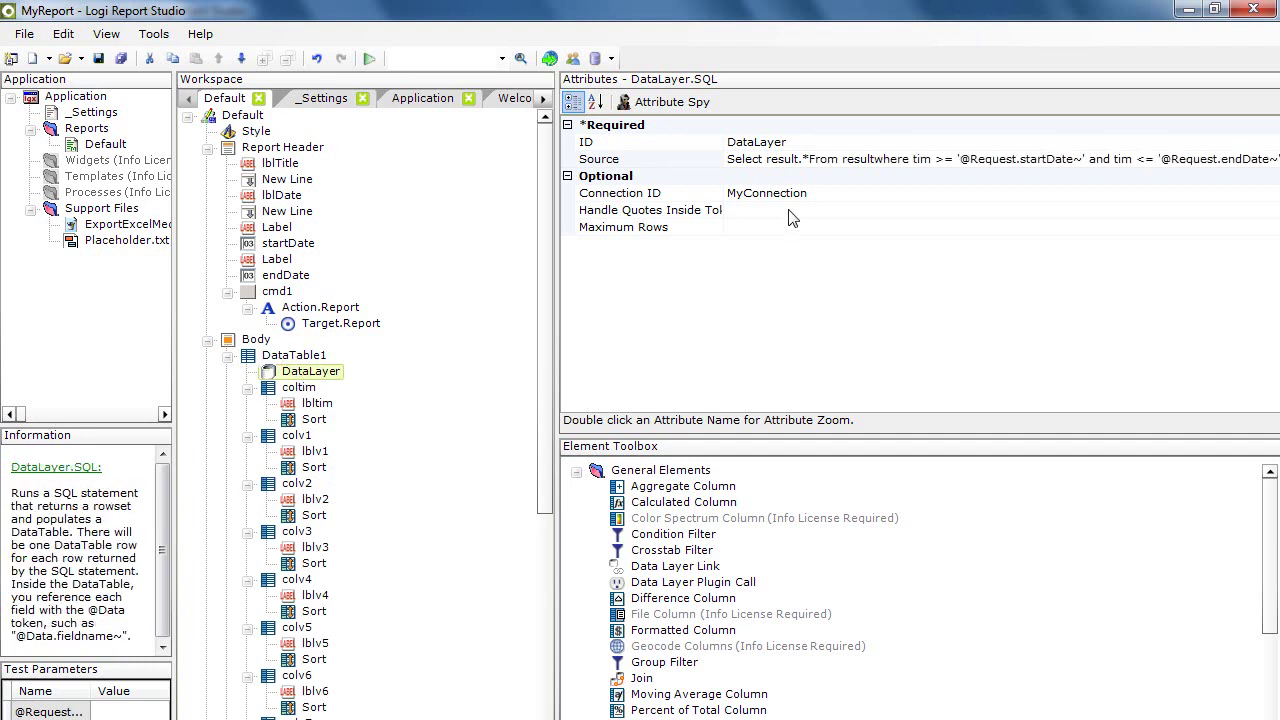
left_click(855, 160)
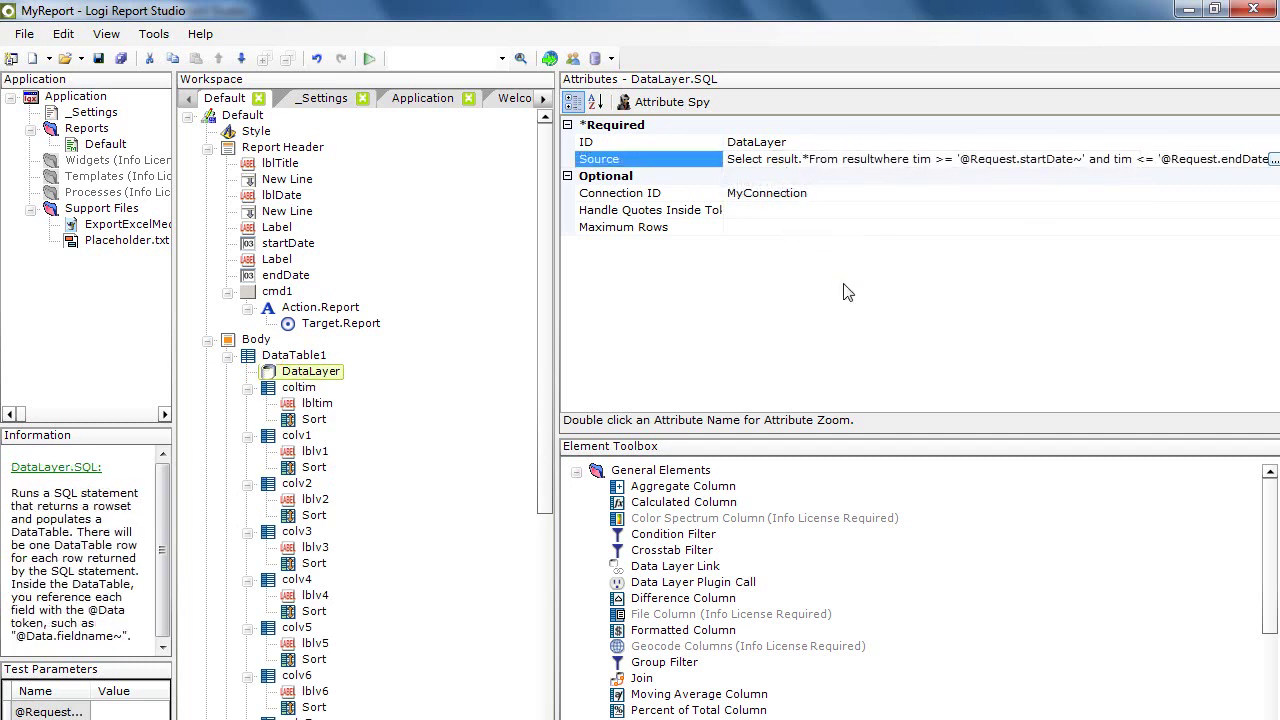
left_click_drag(735, 506, 135, 460)
right_click(256, 528)
left_click(297, 562)
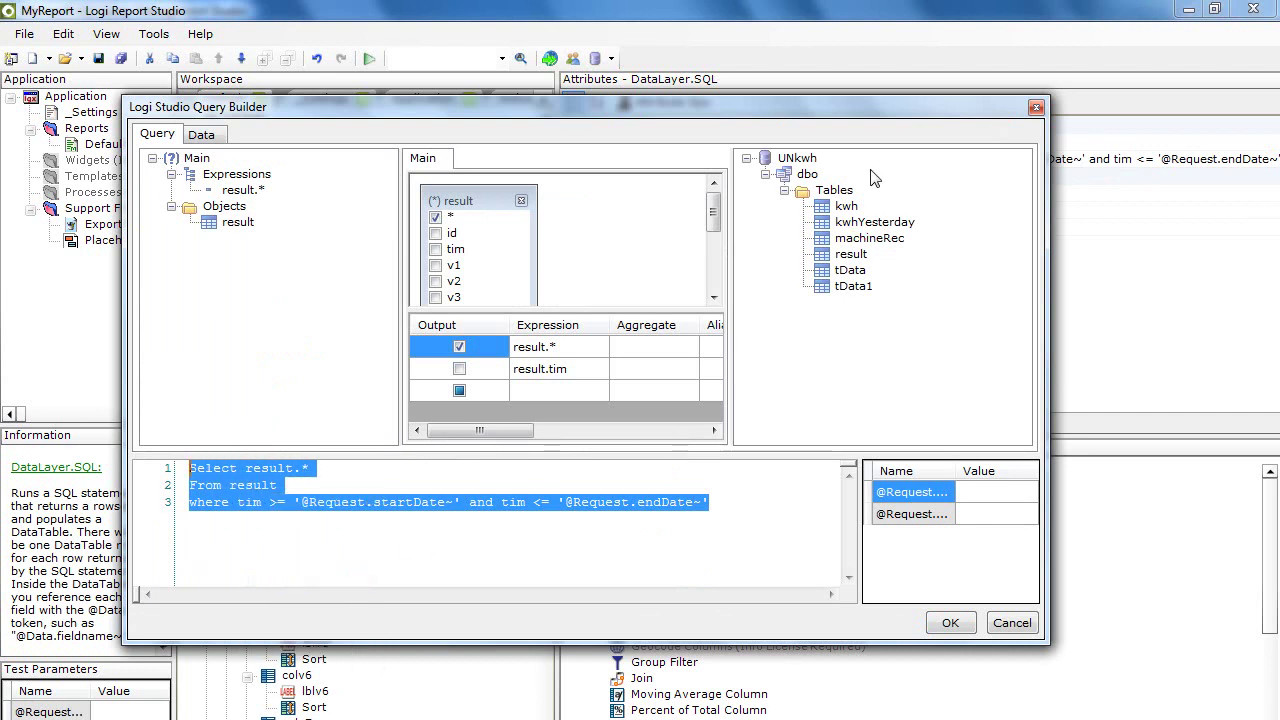
left_click(1036, 108)
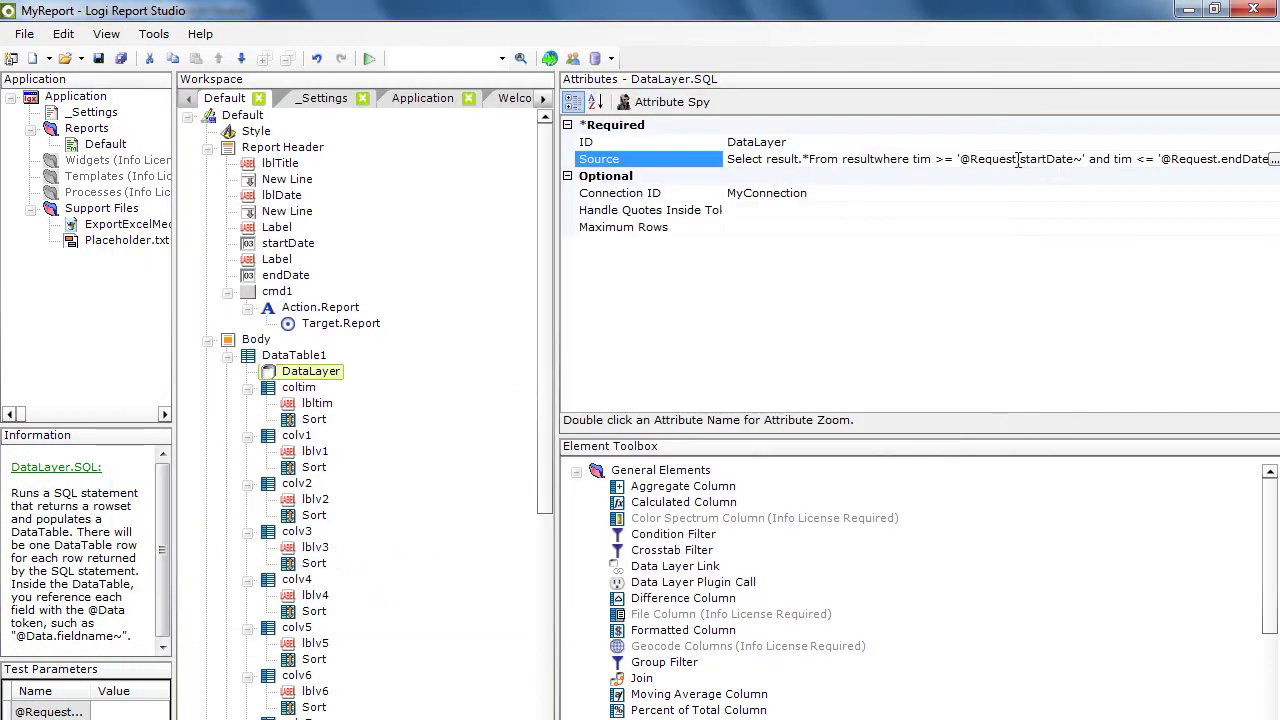
Step: Replace the query of Chart1's DataLayer with the copied startDate and endDate filtered SQL in the Query Builder and accept it
left_click(228, 356)
left_click(305, 403)
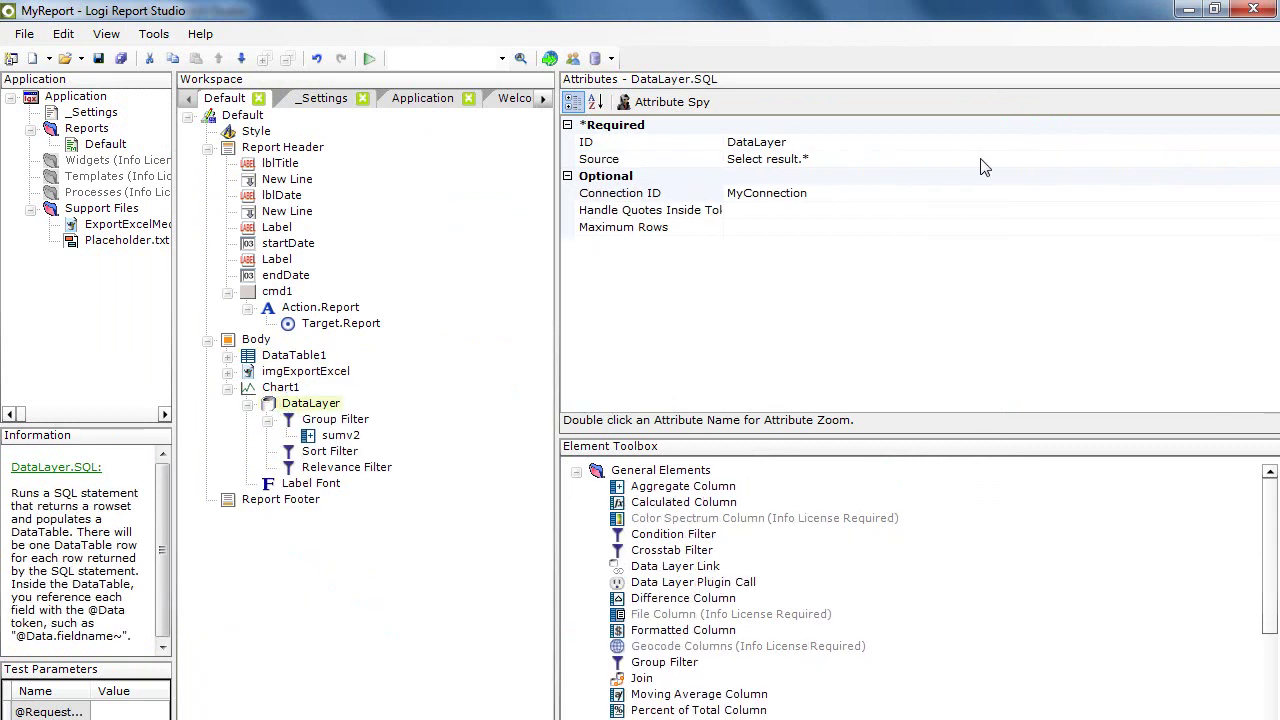
left_click(1220, 158)
left_click(1273, 160)
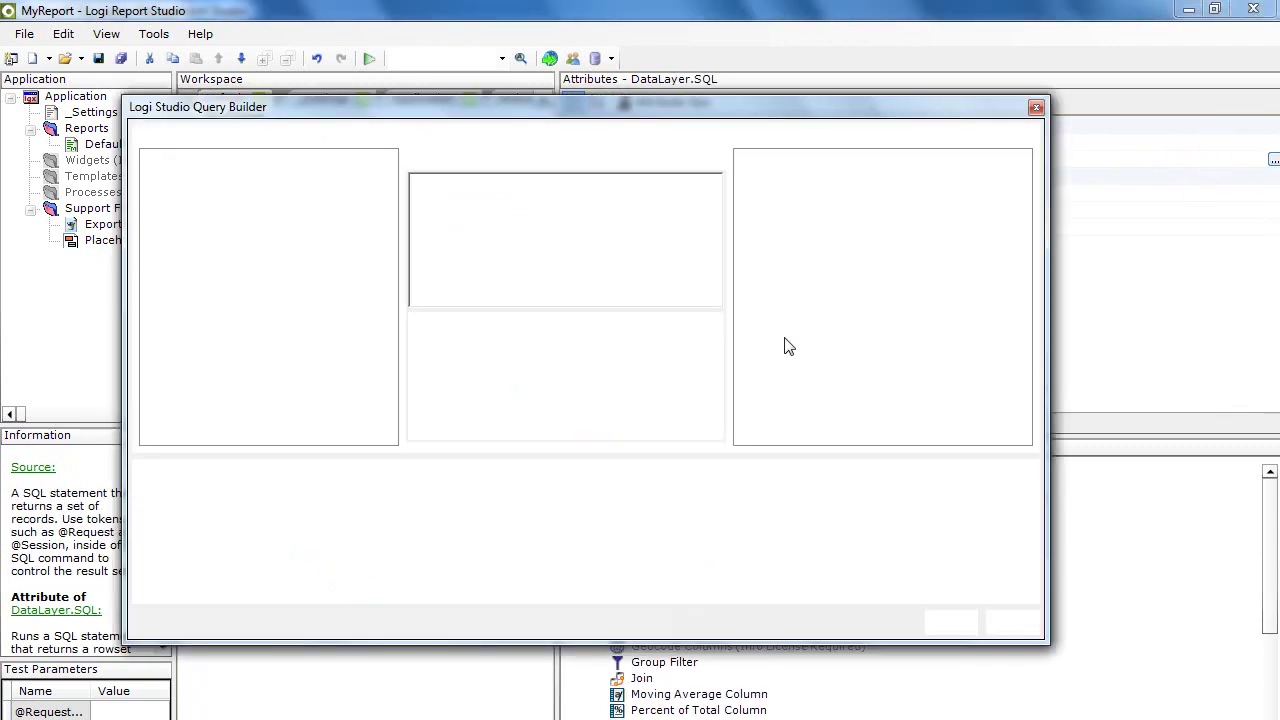
left_click_drag(145, 441, 122, 462)
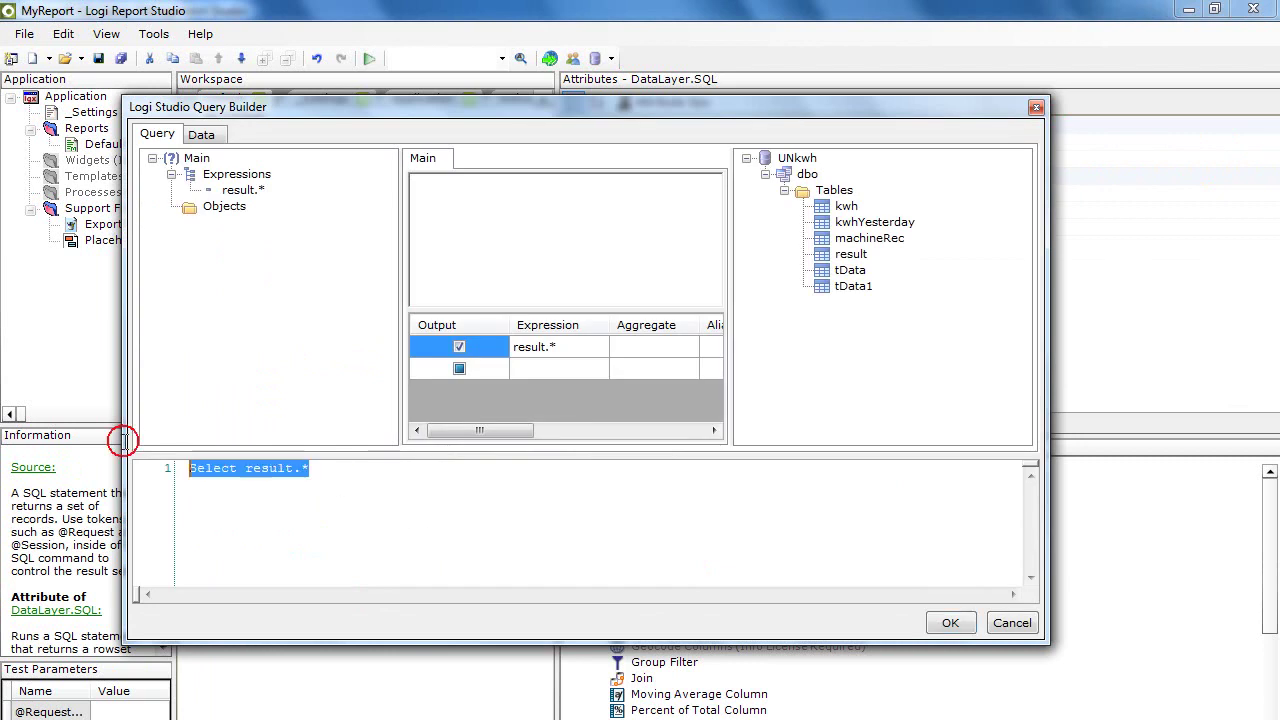
key("ctrl+v")
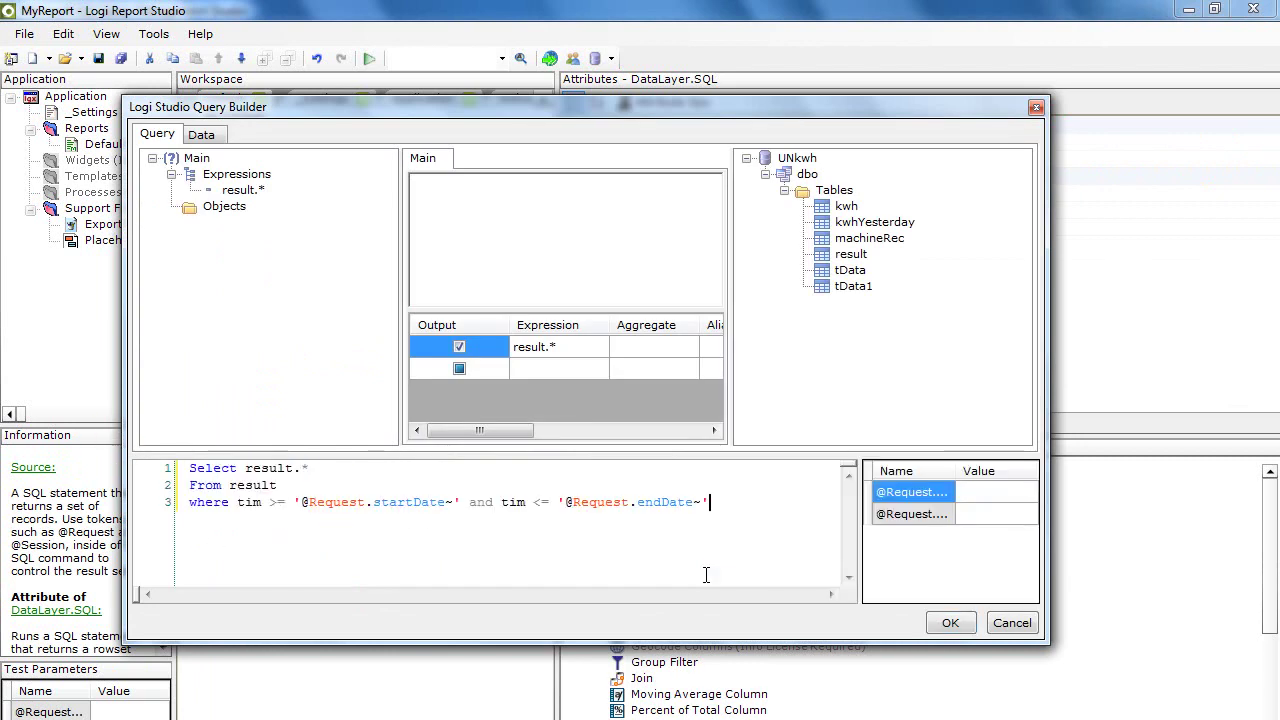
left_click(944, 624)
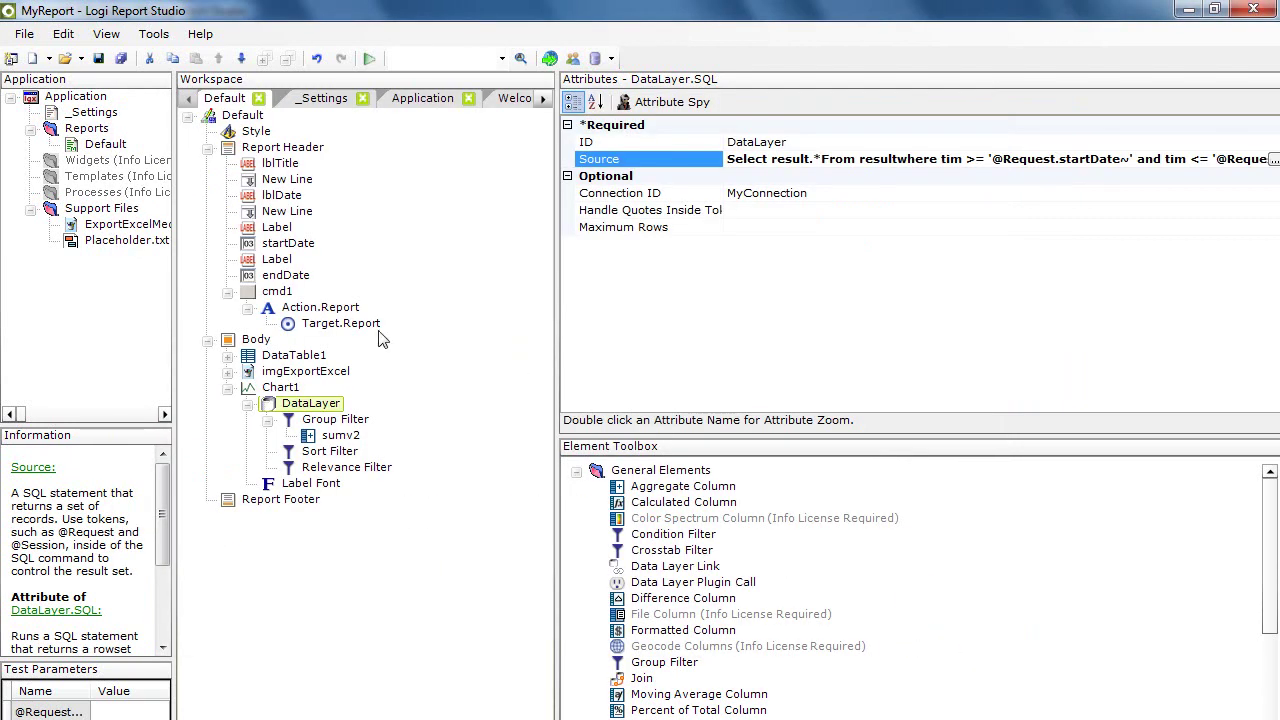
Step: Run the MyReport application in the browser and set the start date to 2010-08-15
left_click(369, 58)
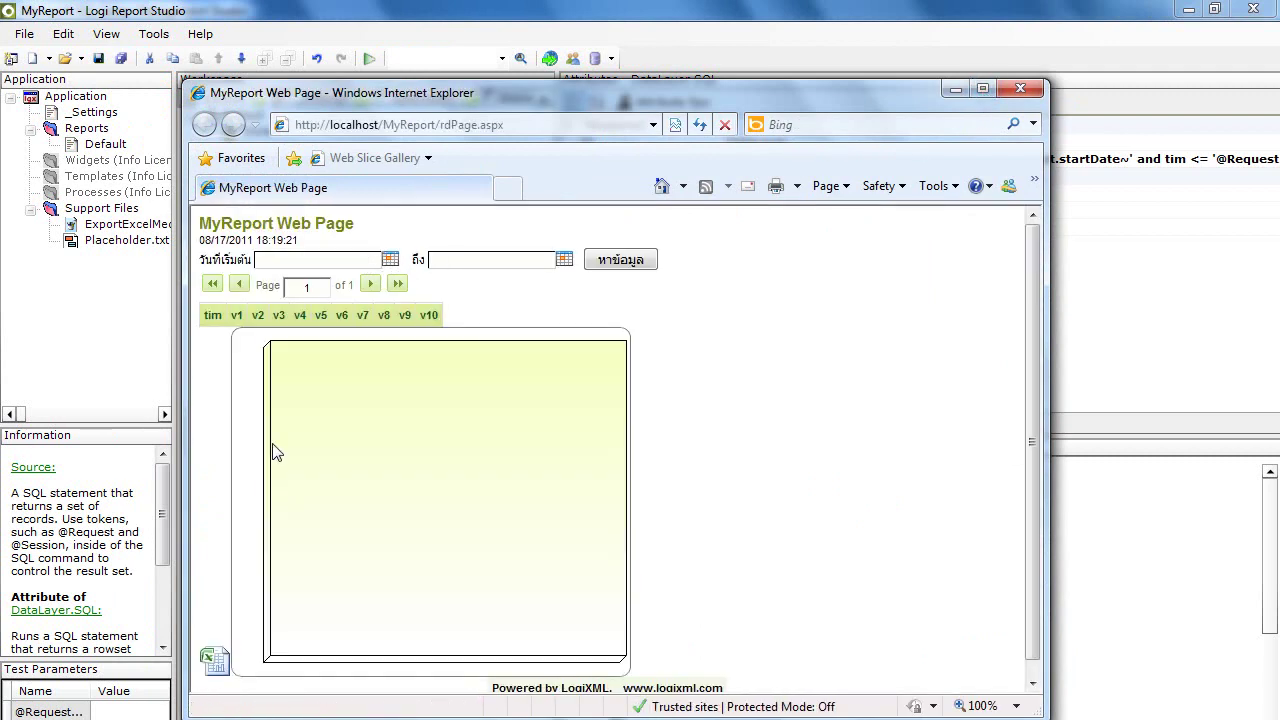
left_click(390, 259)
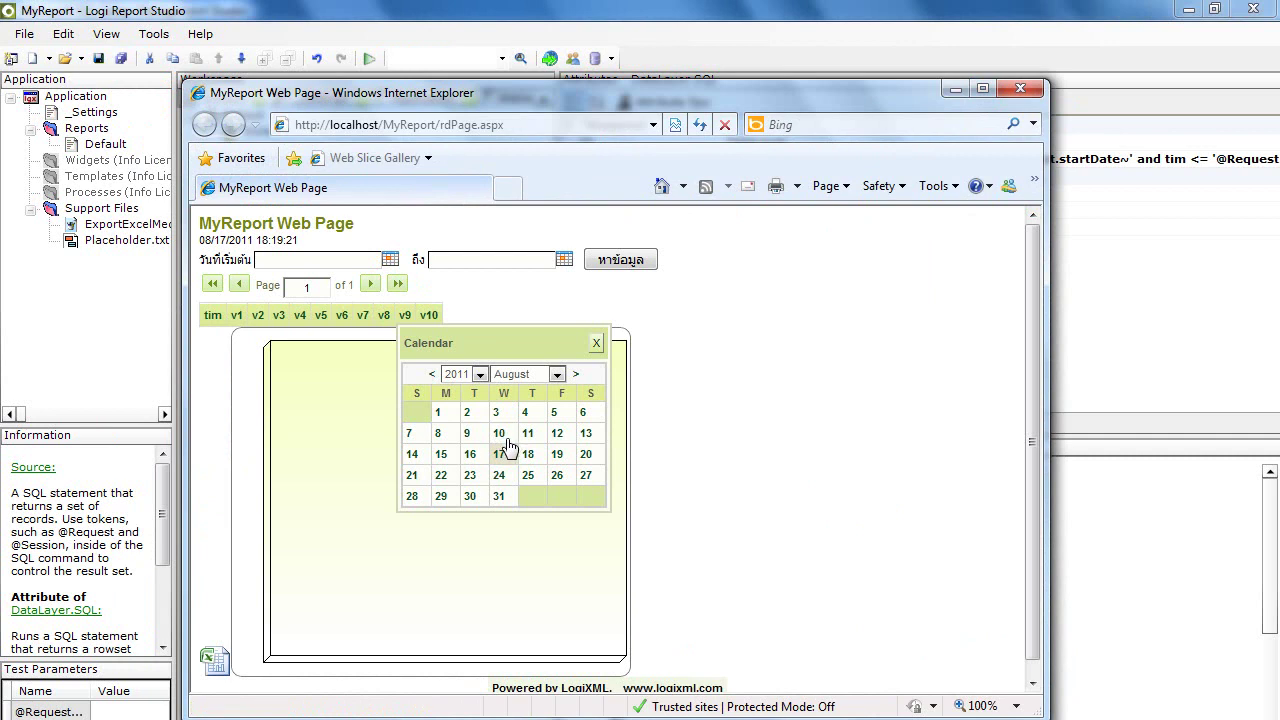
left_click(480, 374)
left_click(455, 519)
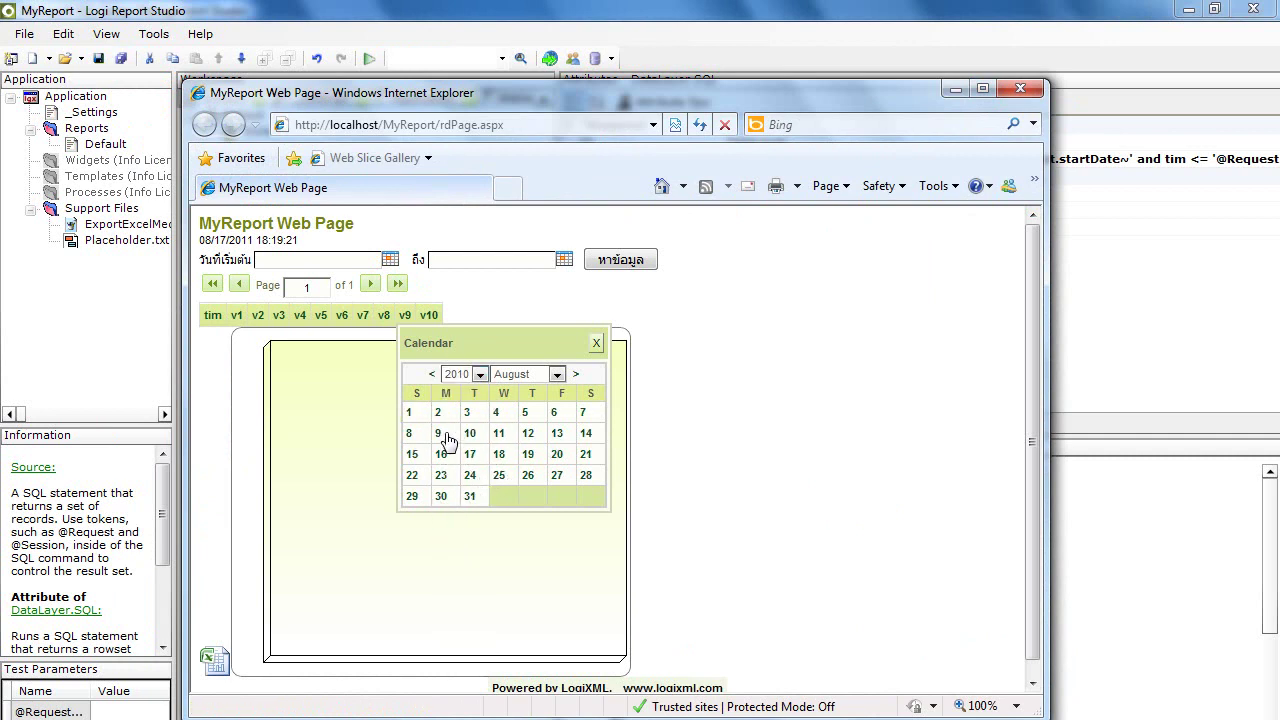
left_click(414, 455)
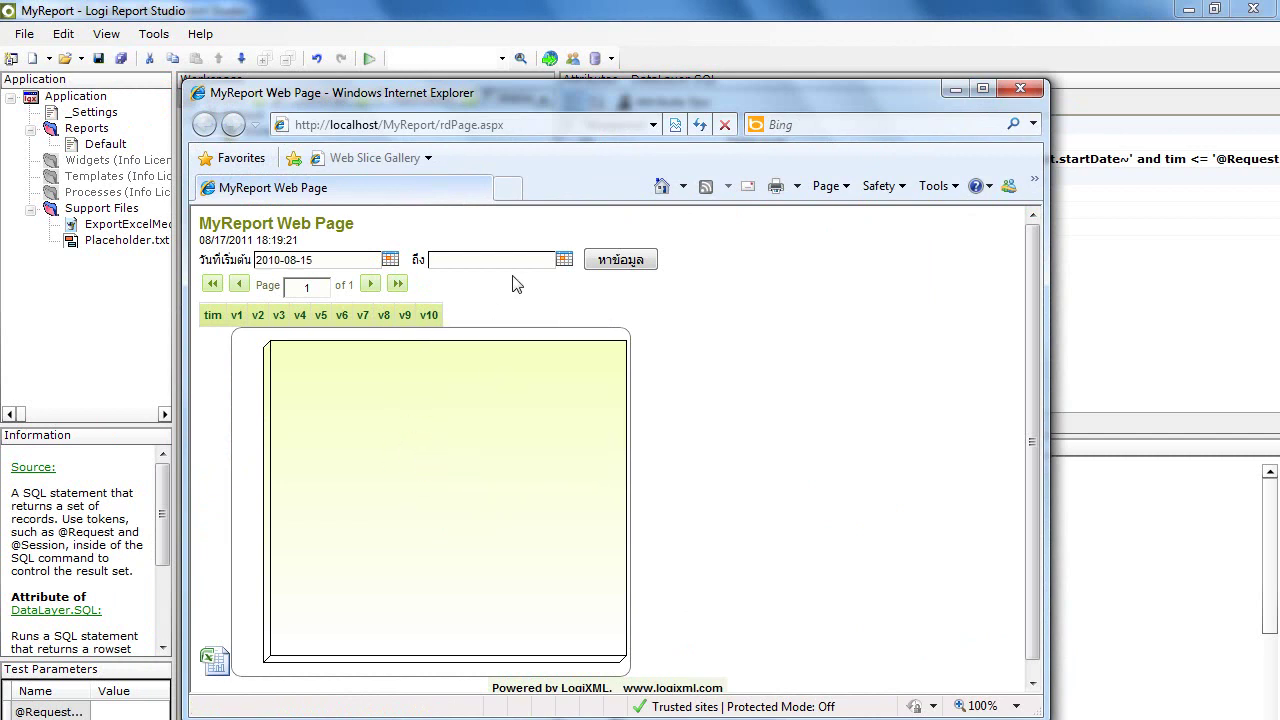
Step: Set the end date to 2010-11-30, run the data search and view the filtered table and bar chart
left_click(563, 260)
left_click(622, 395)
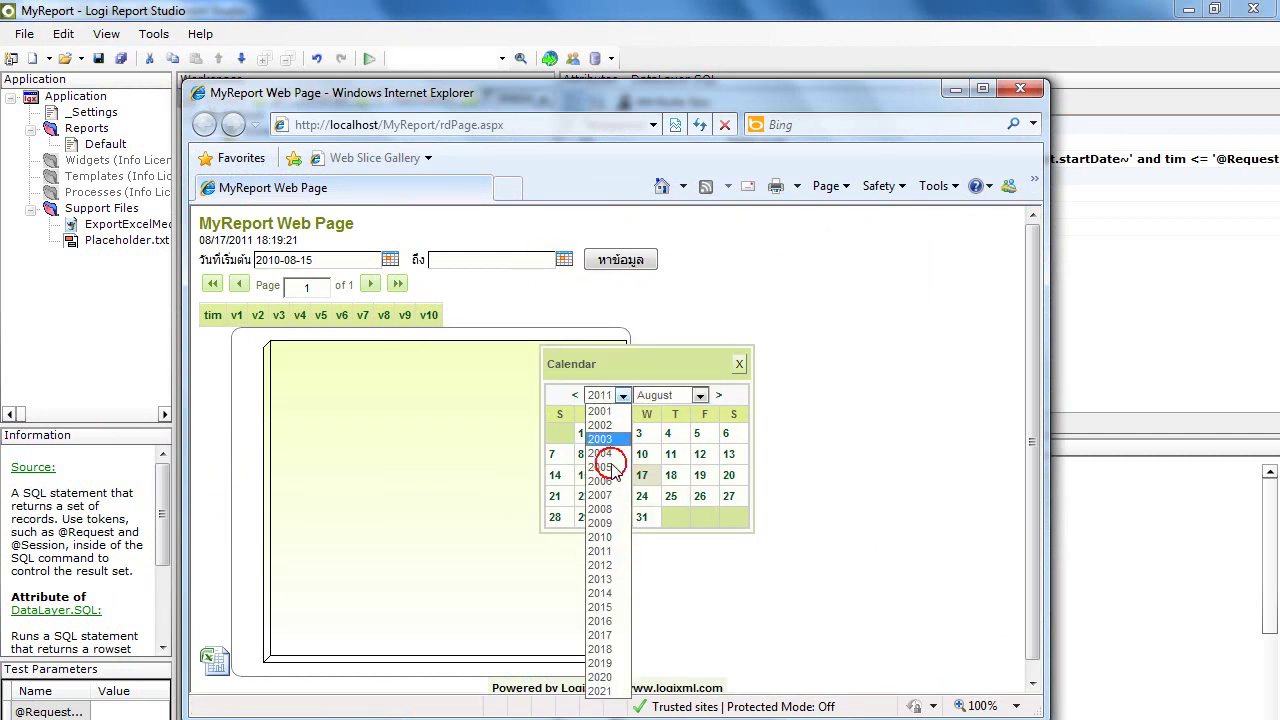
left_click(606, 535)
left_click(699, 395)
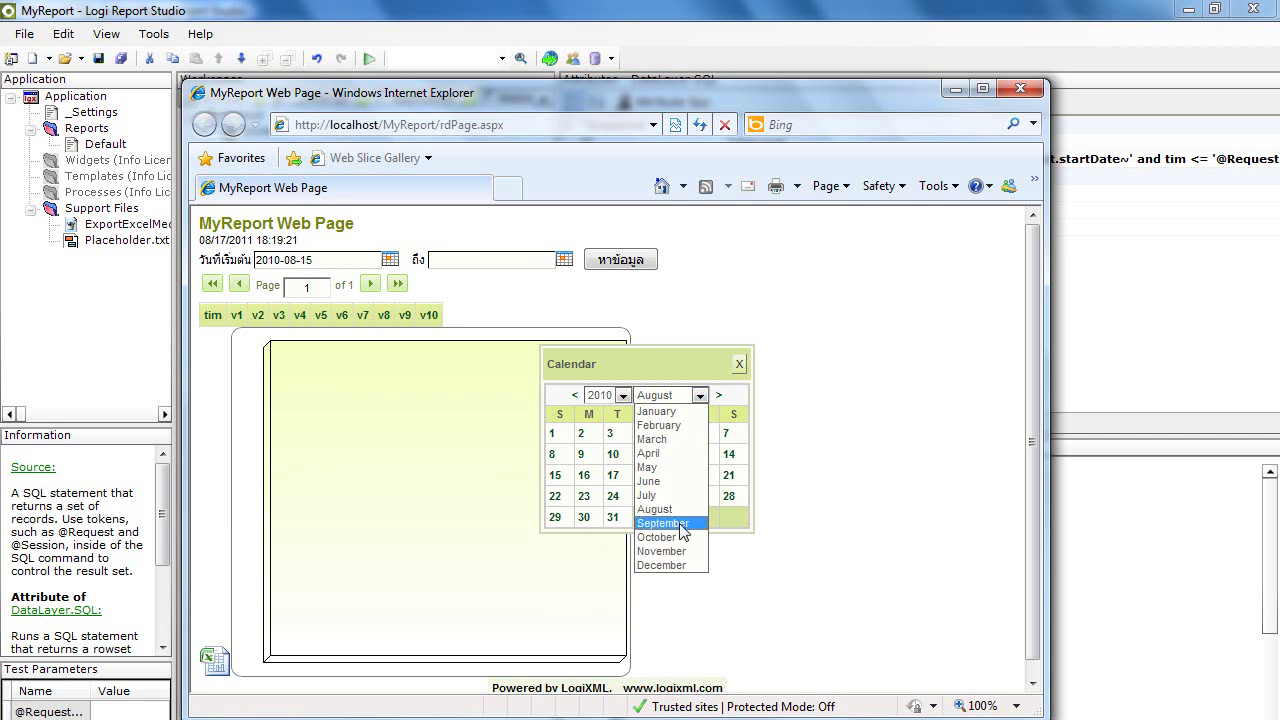
left_click(662, 551)
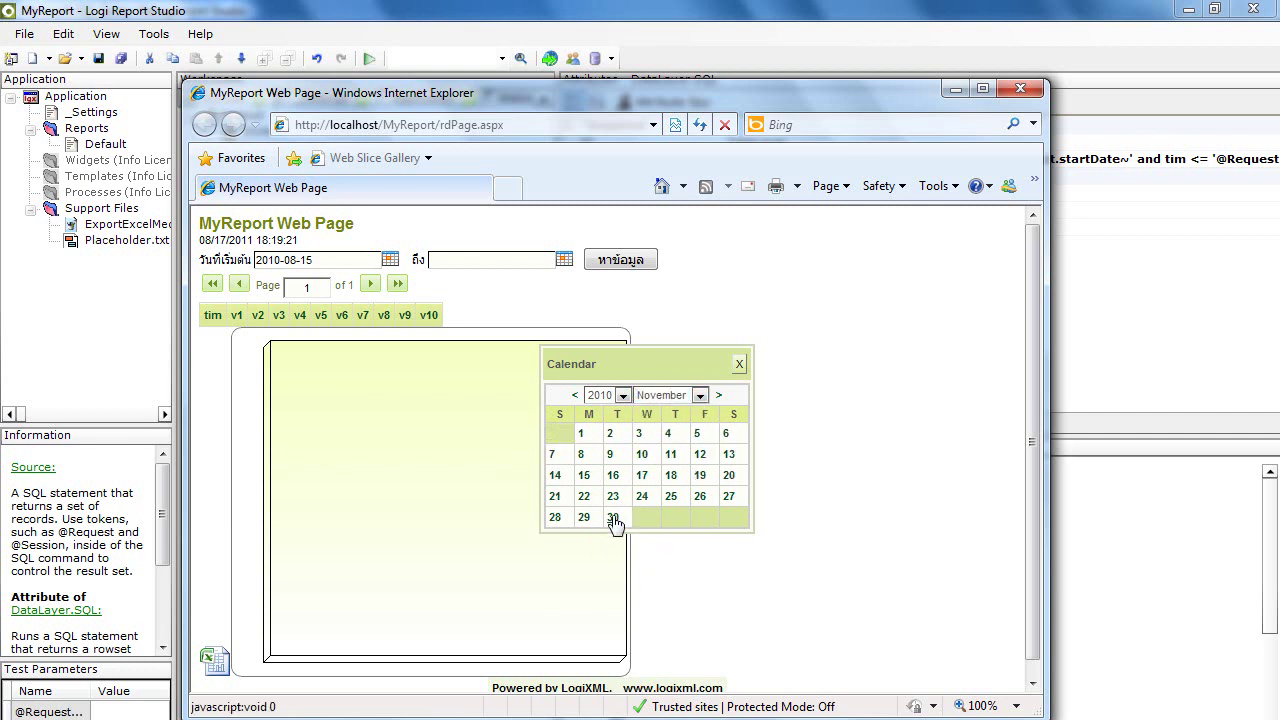
left_click(613, 518)
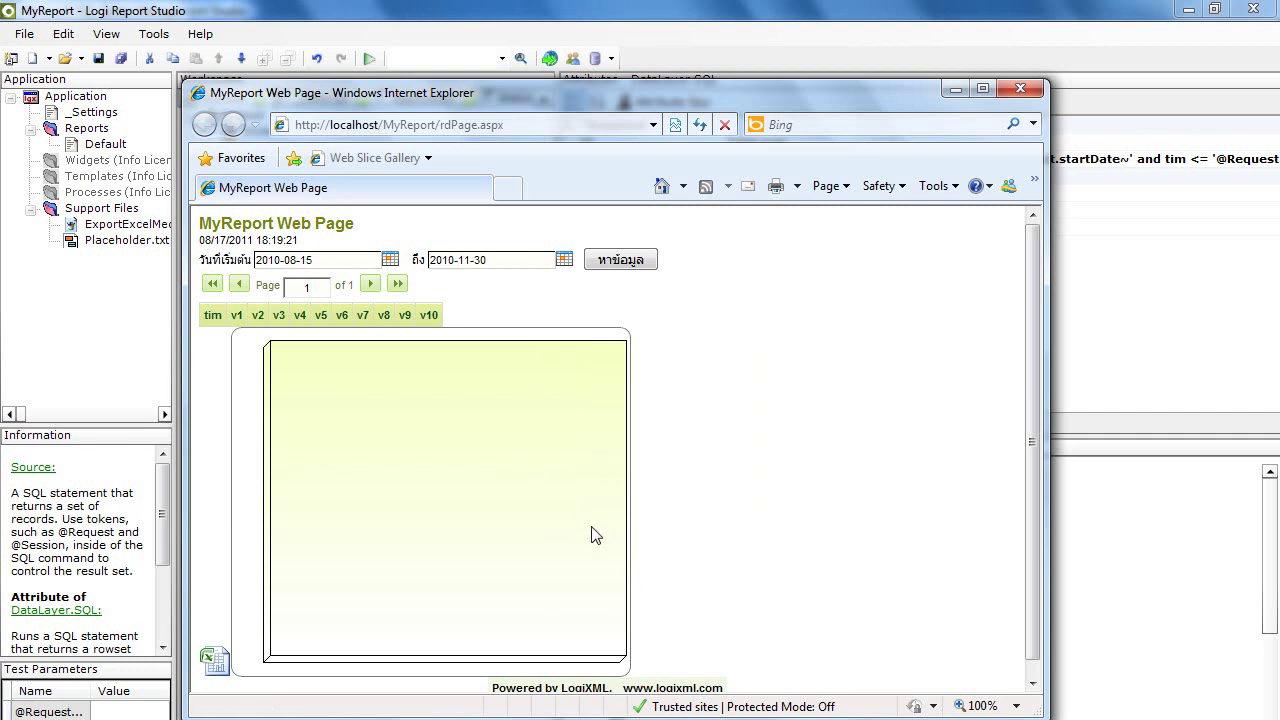
left_click(620, 260)
scroll(650, 374, "down", 5)
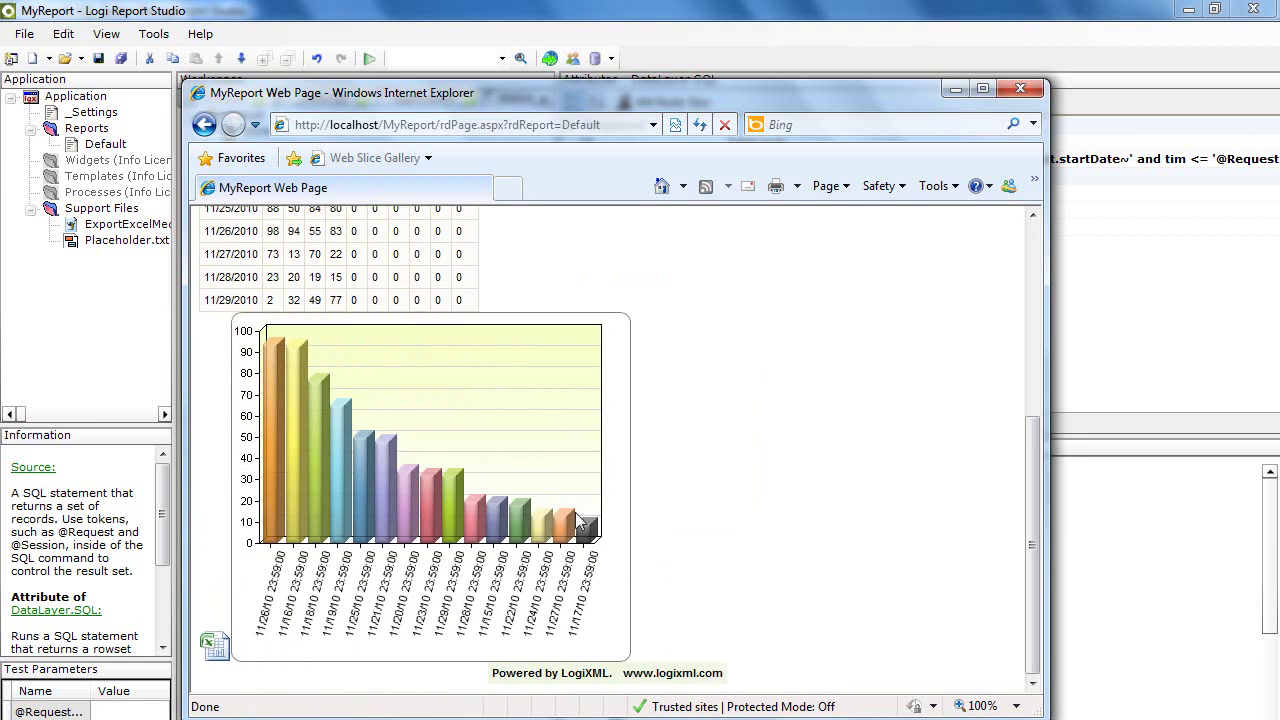
Step: Export the filtered report to Excel and open the exported workbook
left_click(214, 645)
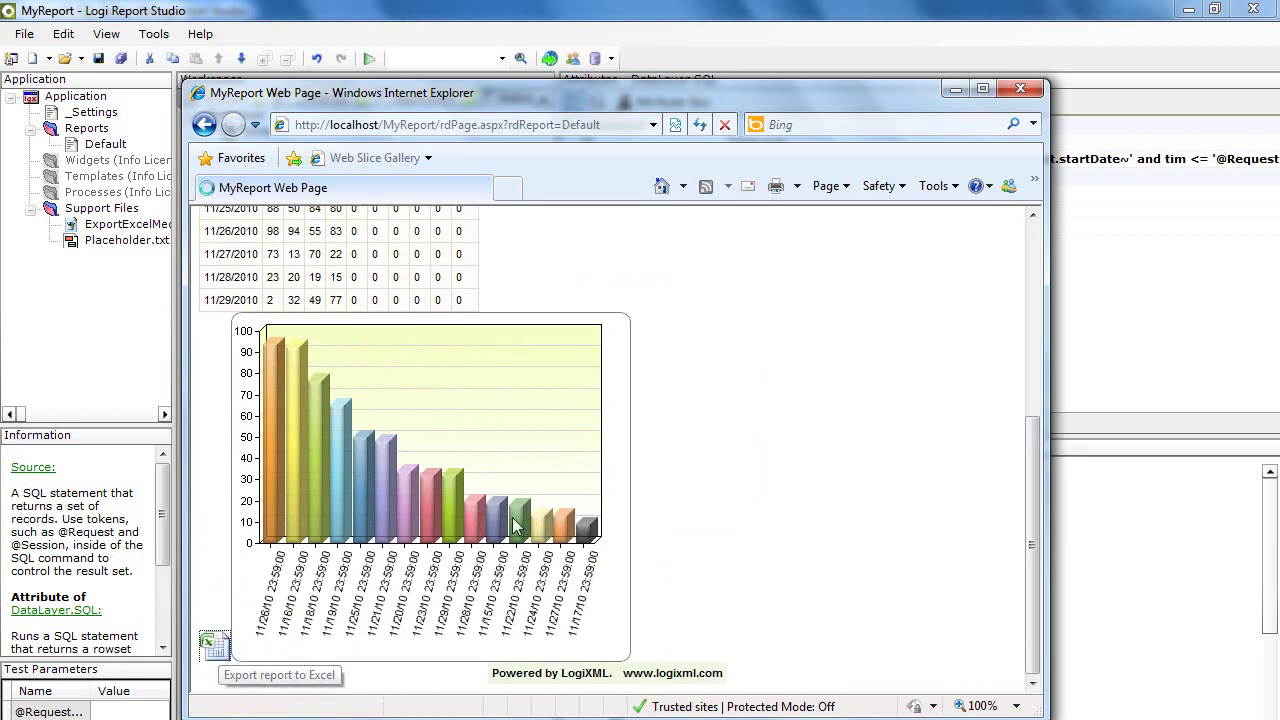
left_click(737, 479)
left_click(854, 650)
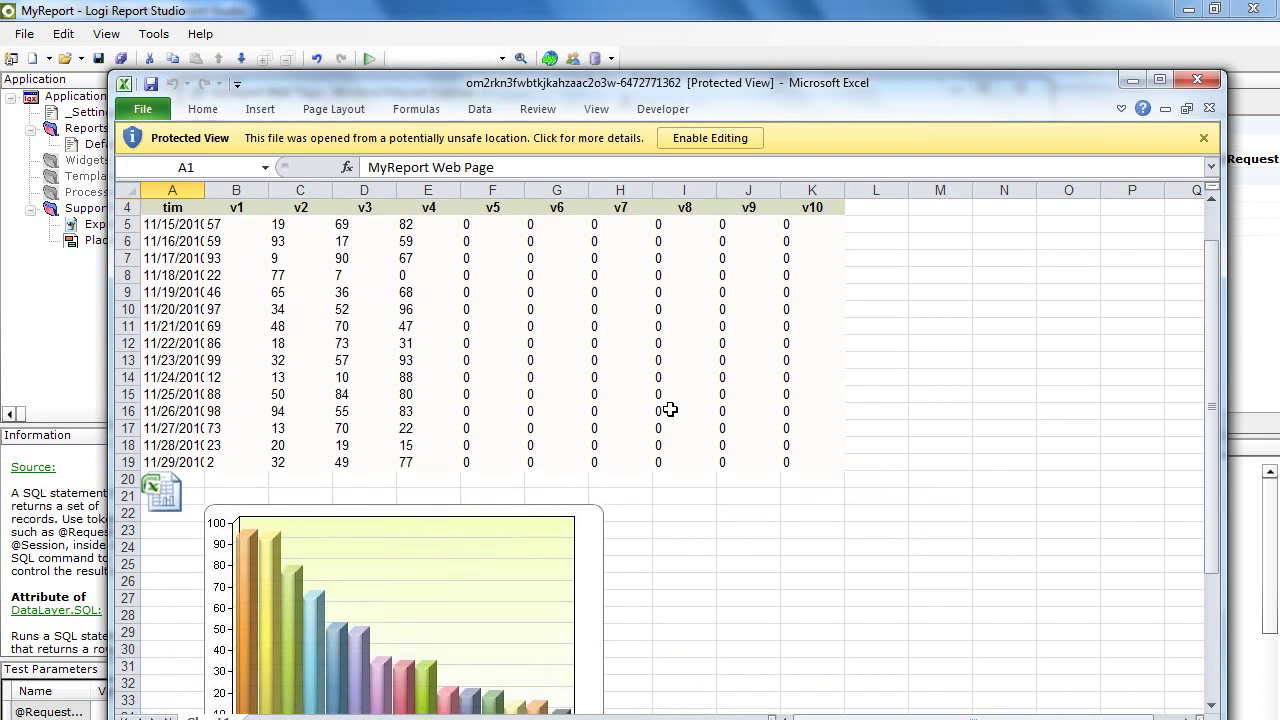
Step: Examine the exported data rows and the bar chart picture in the Excel workbook
scroll(650, 415, "down", 5)
left_click(486, 420)
scroll(505, 385, "up", 4)
left_click(530, 360)
left_click(402, 436)
left_click(334, 549)
scroll(340, 549, "down", 7)
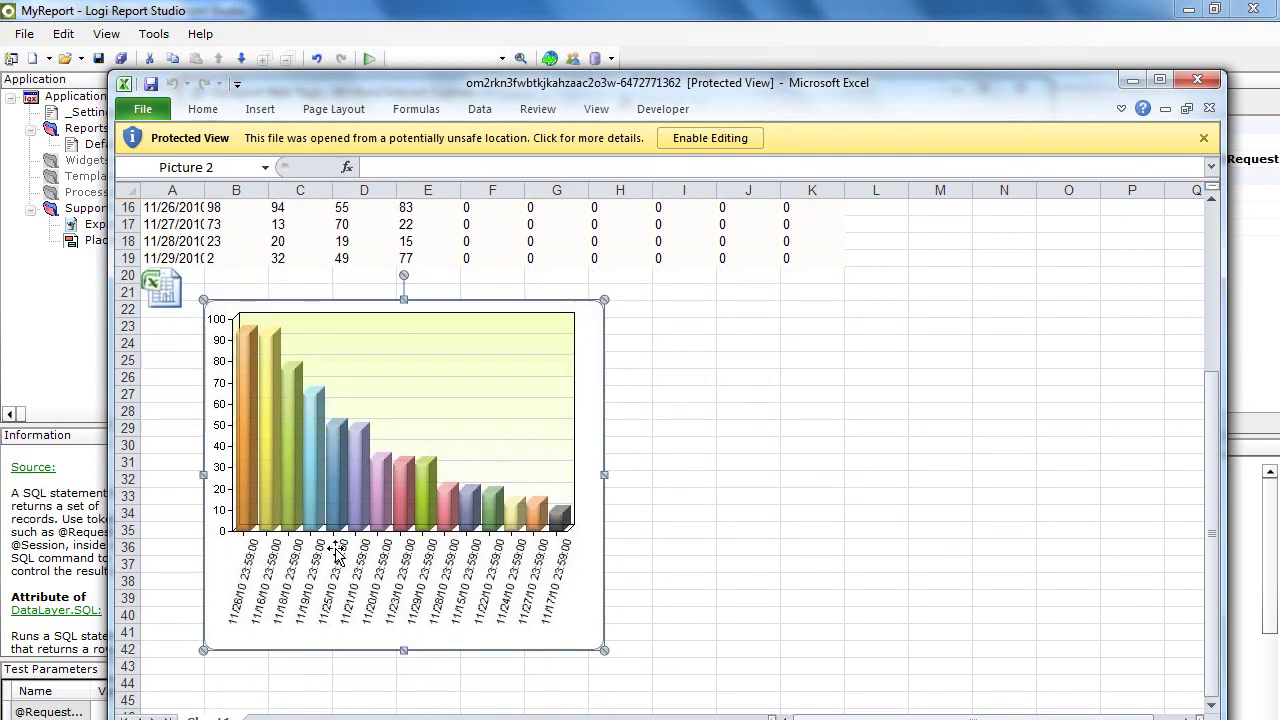
scroll(342, 549, "up", 8)
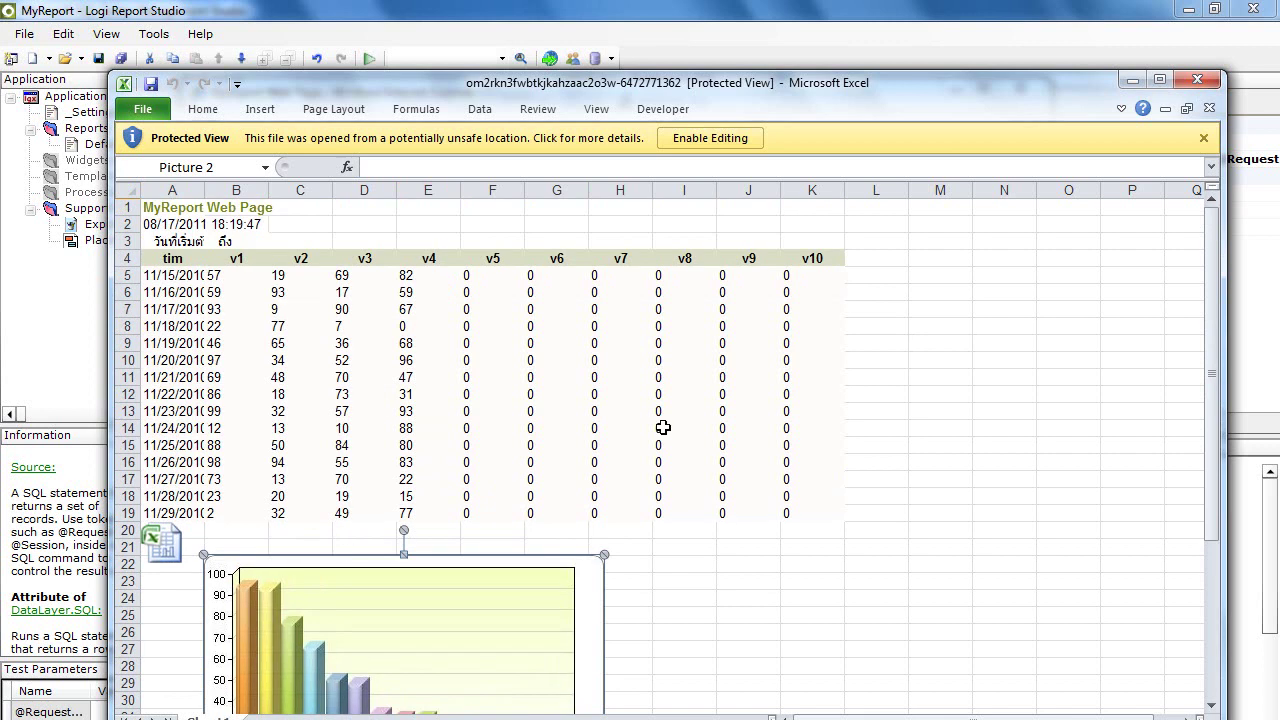
Step: Return to Logi Report Studio, add a new definition to the application's Reports folder and open it
left_click(32, 314)
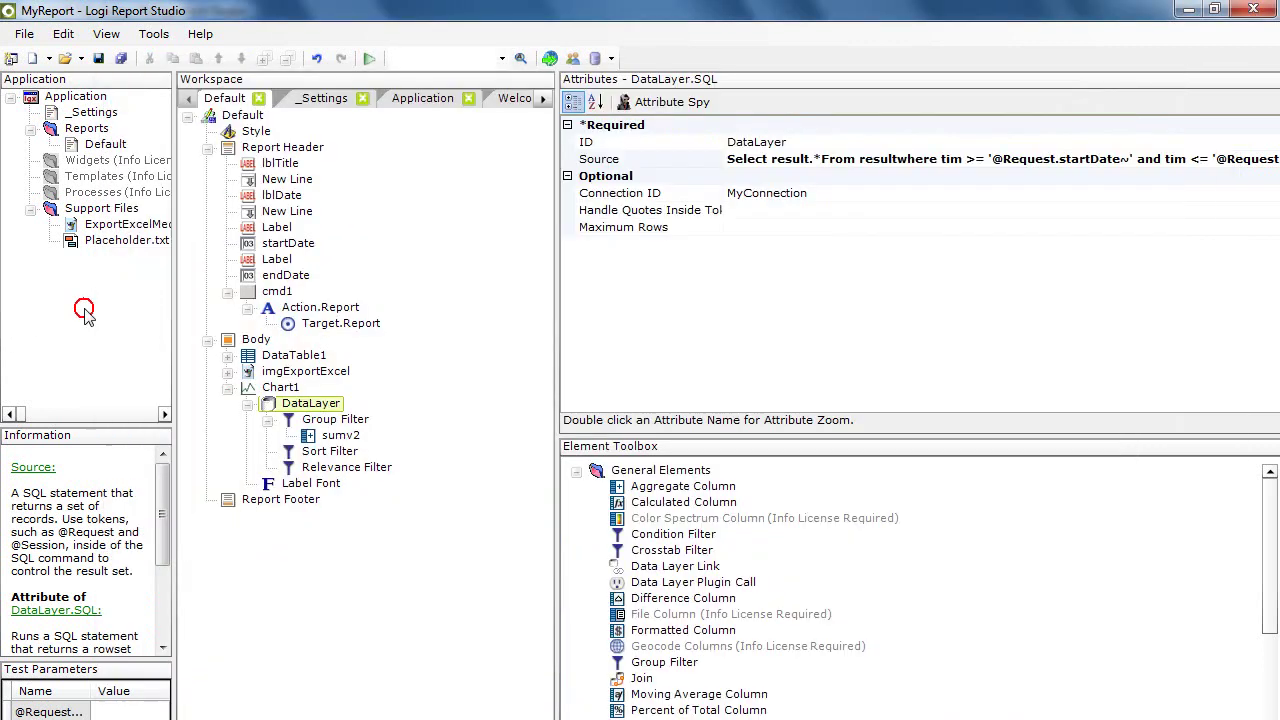
right_click(100, 135)
mouse_move(183, 137)
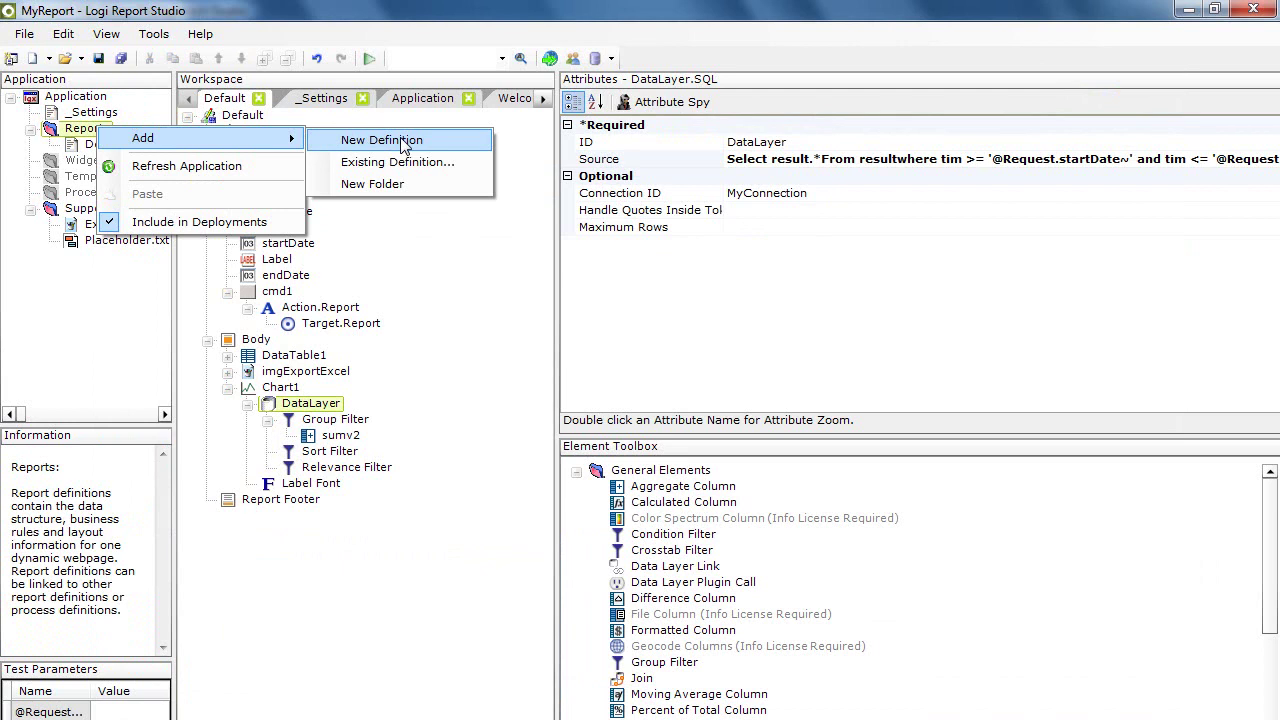
left_click(48, 302)
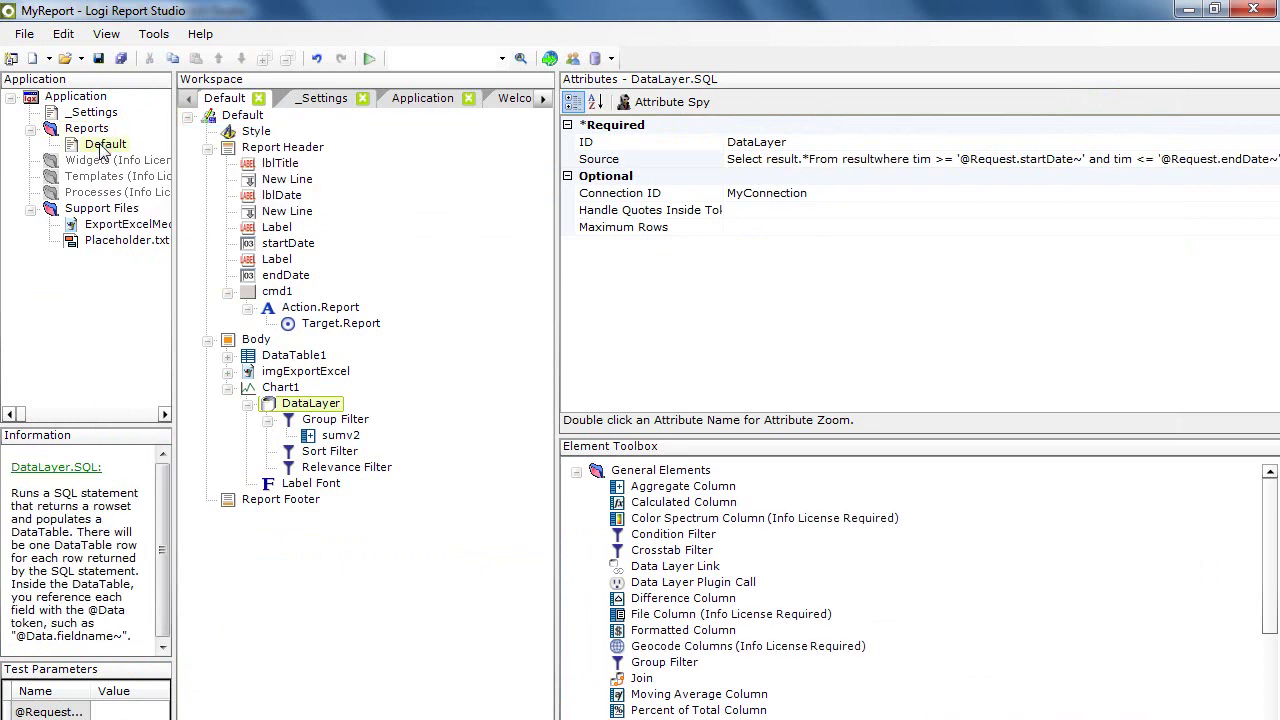
right_click(102, 131)
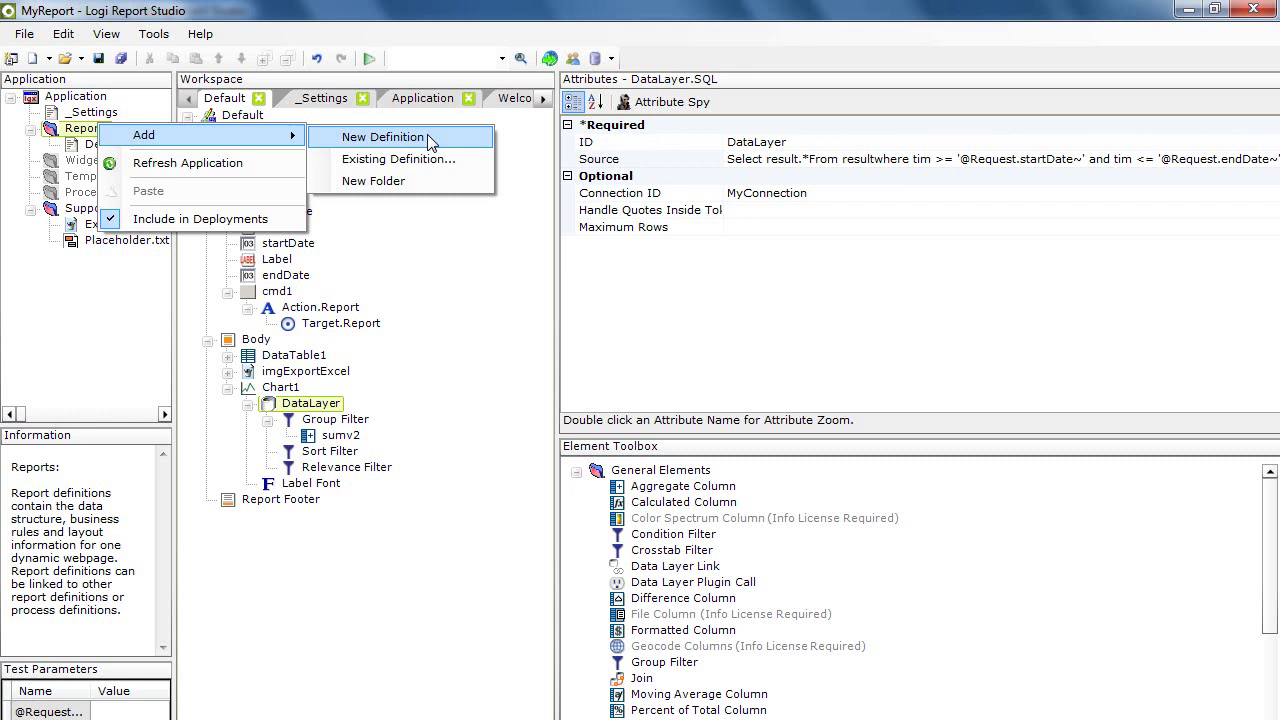
left_click(430, 141)
double_click(120, 160)
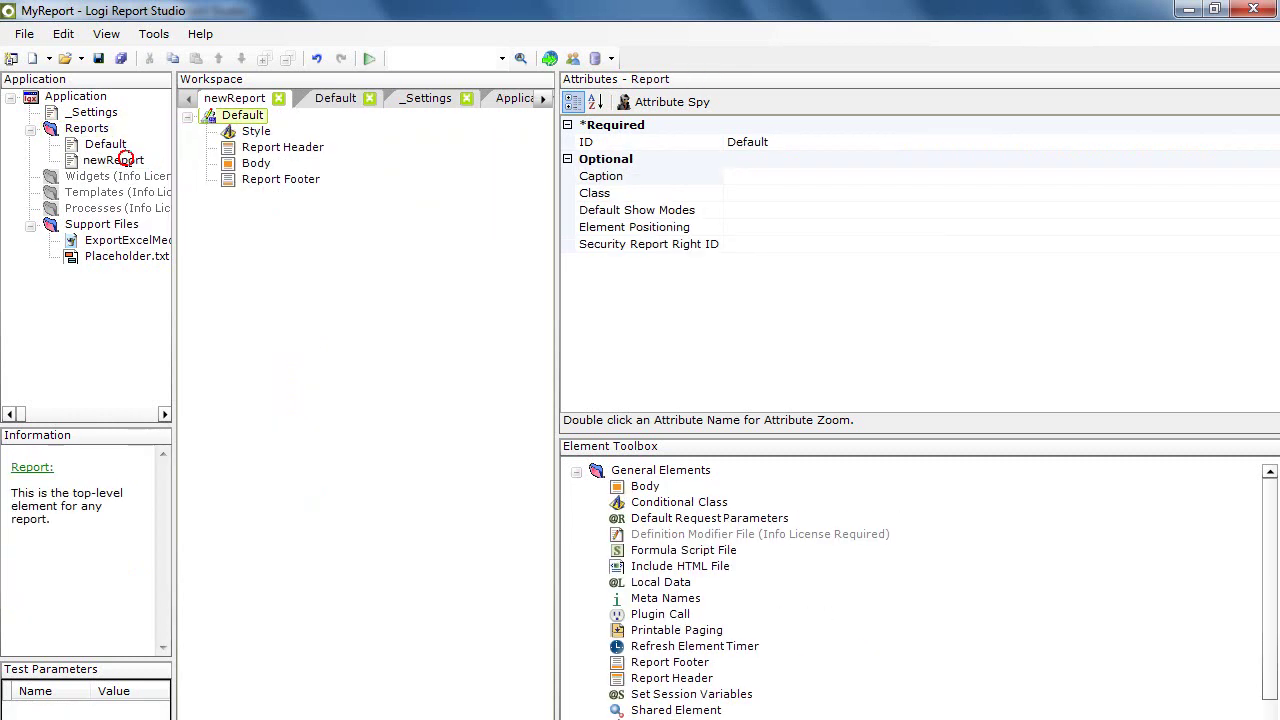
left_click(118, 160)
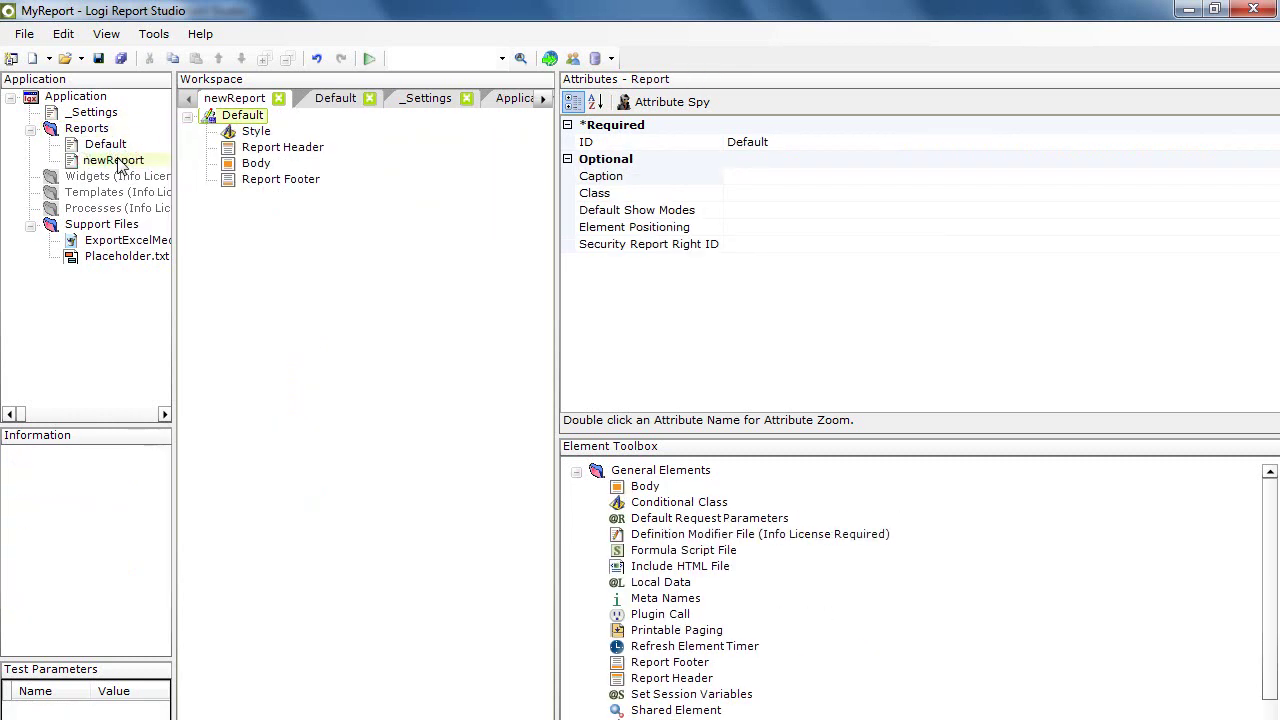
Step: Set the new report definition's ID to Report2 and compare it with the Default report
left_click(788, 147)
left_click(105, 160)
left_click(848, 143)
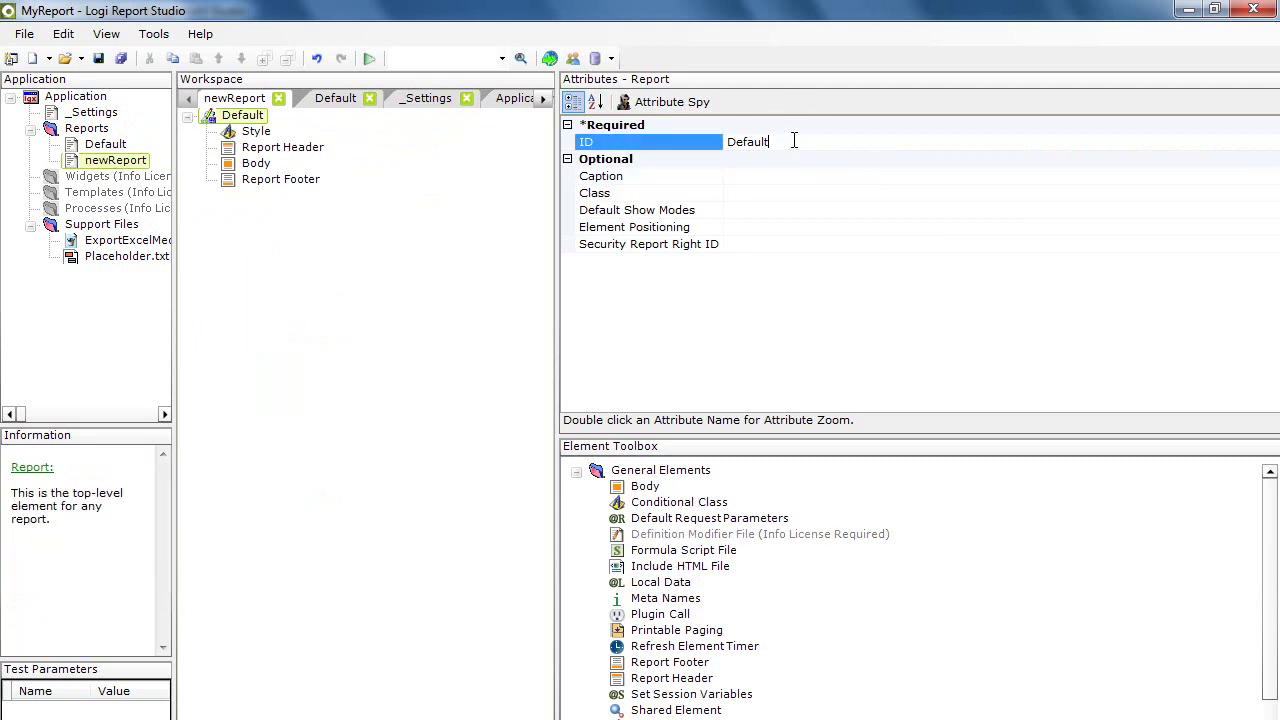
left_click(791, 142)
left_click(105, 144)
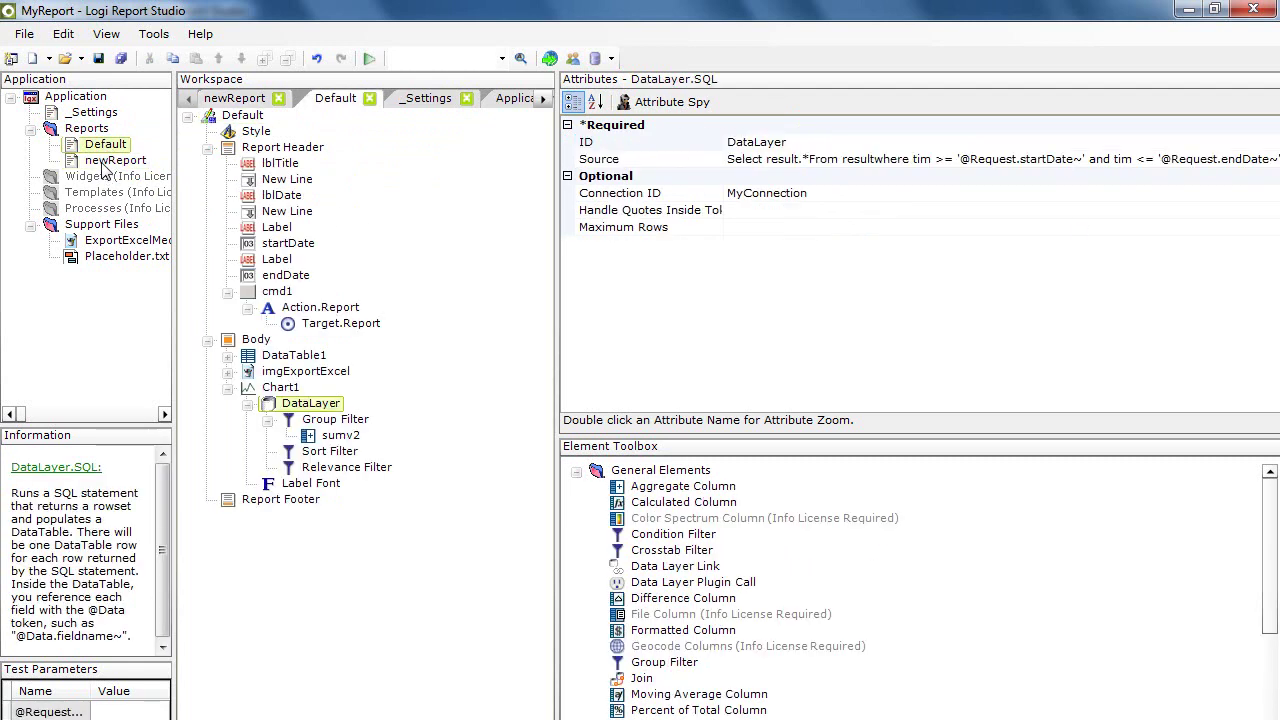
left_click(105, 160)
left_click(785, 142)
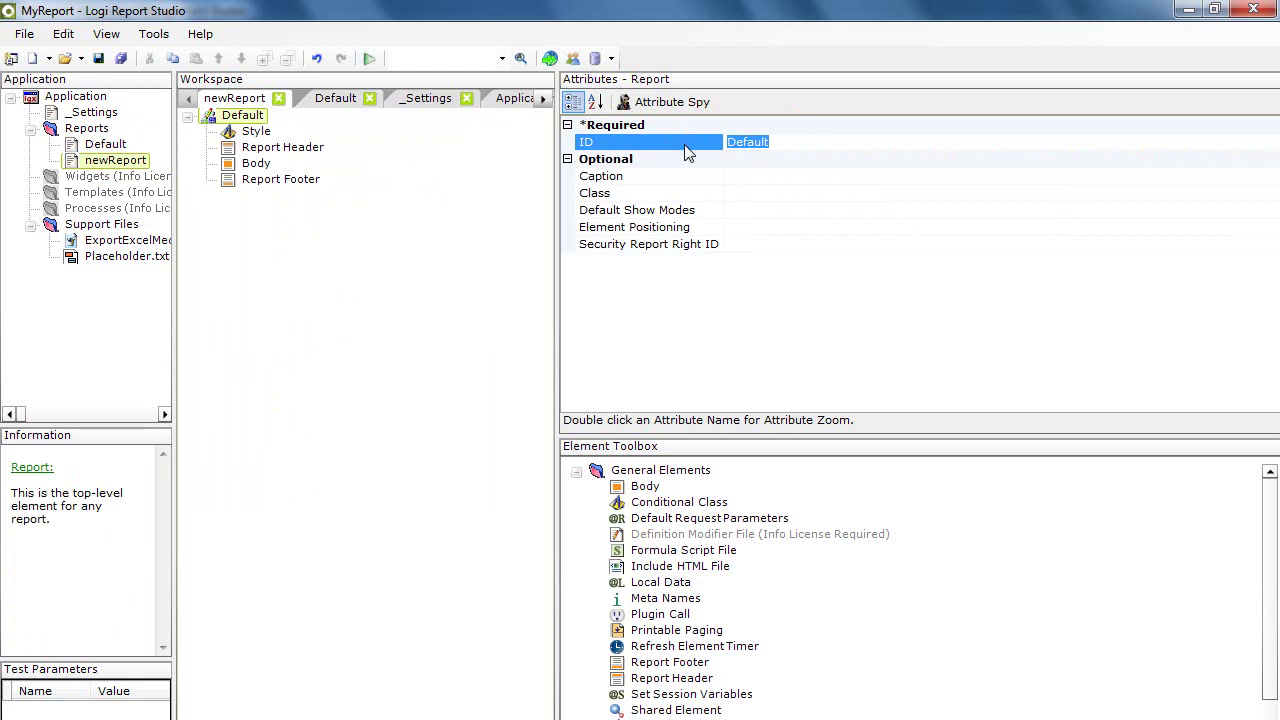
type("Report2")
key("Return")
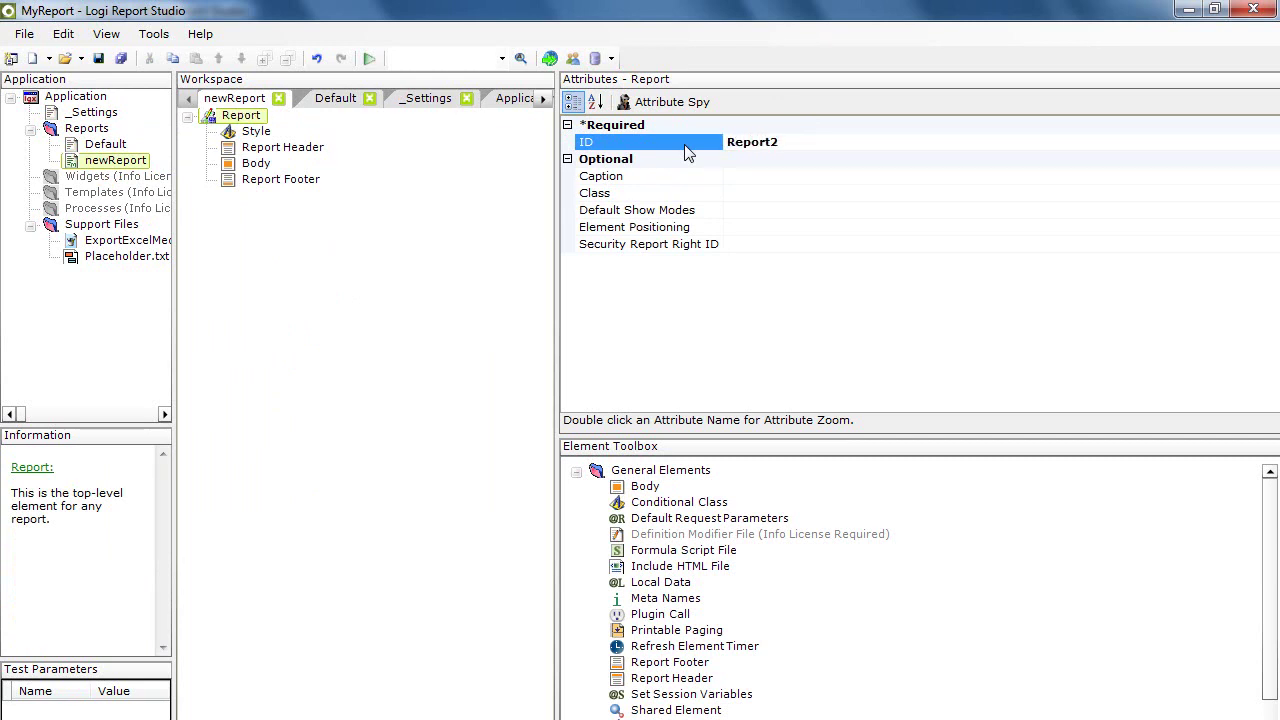
double_click(105, 144)
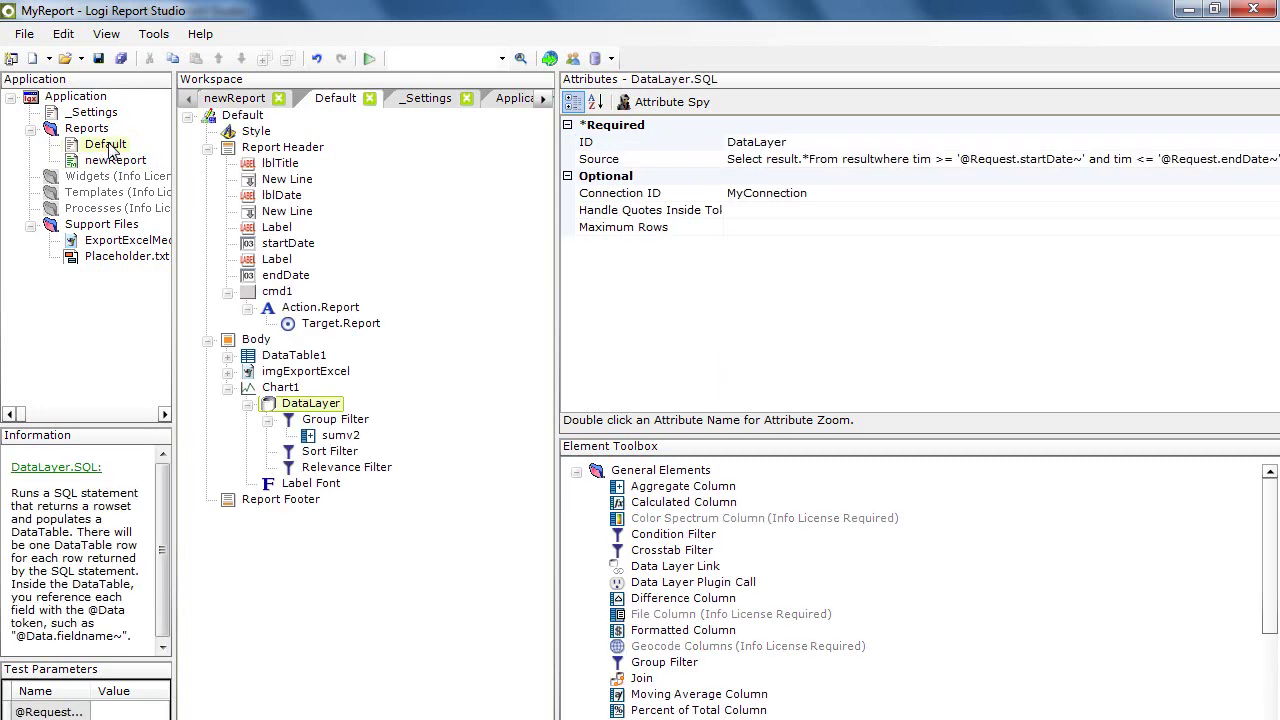
double_click(114, 160)
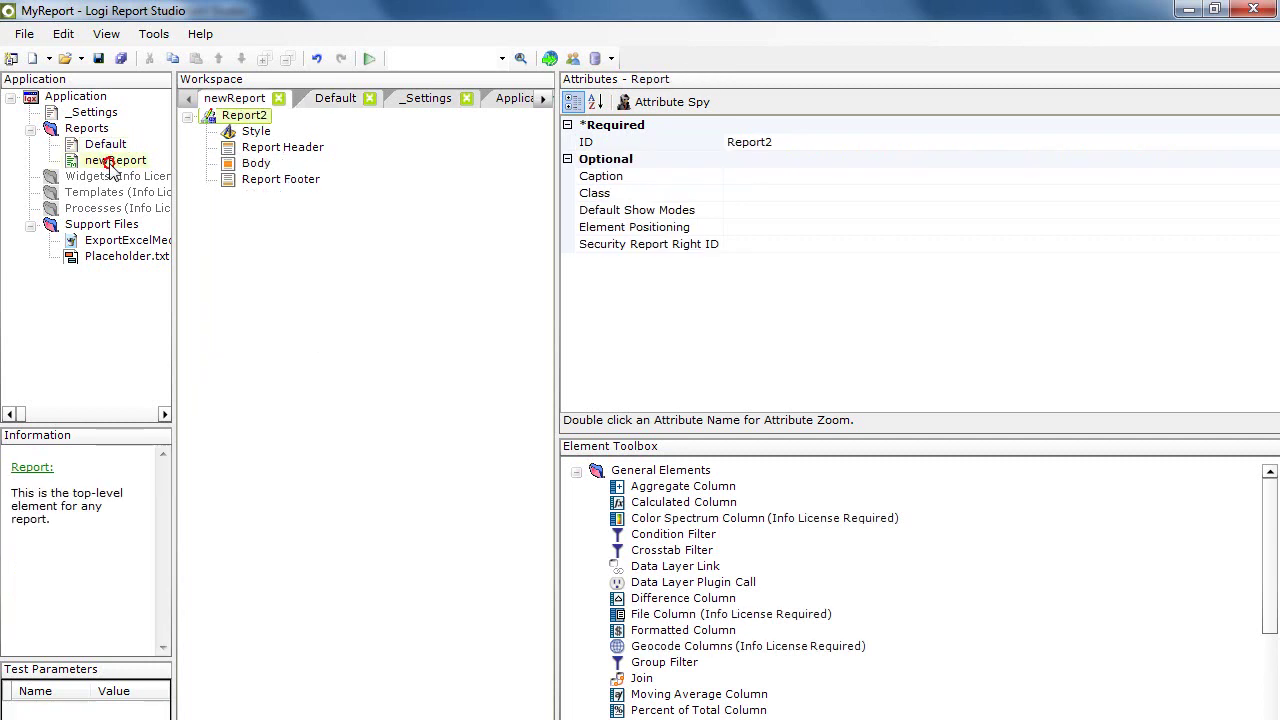